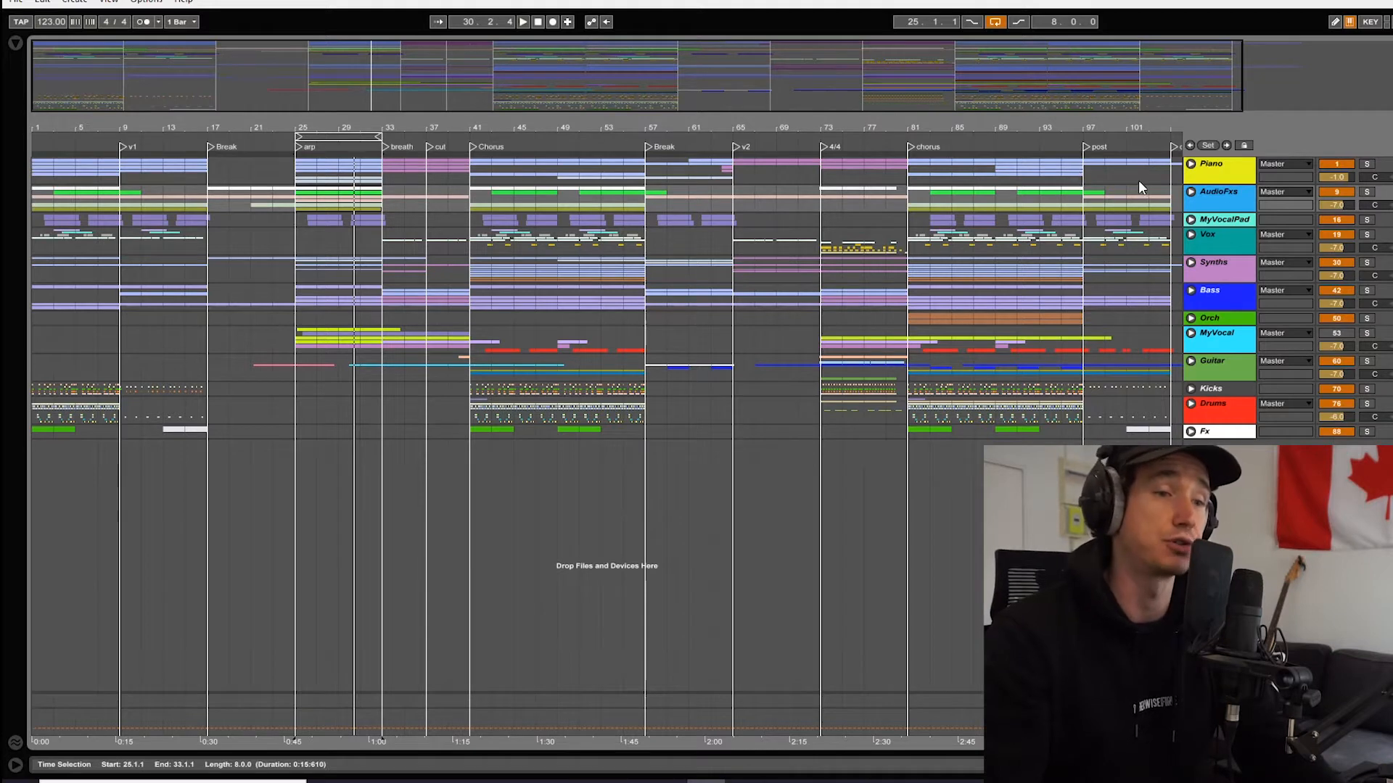
# - Unfold the AudioFxs group and zoom the arrangement in on the looped arp section starting at bar 25
pyautogui.click(1191, 193)
pyautogui.click(1191, 191)
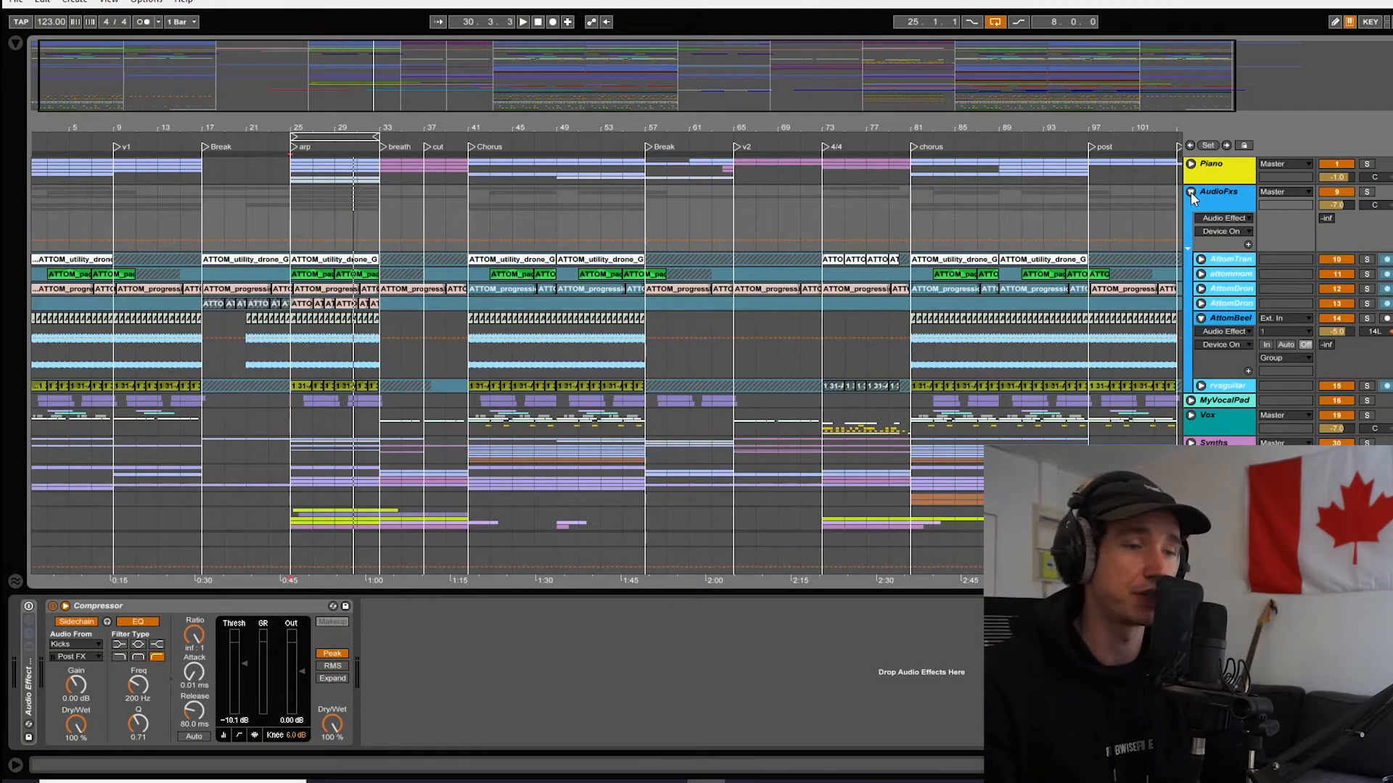
pyautogui.moveTo(295, 131); pyautogui.dragTo(296, 145)
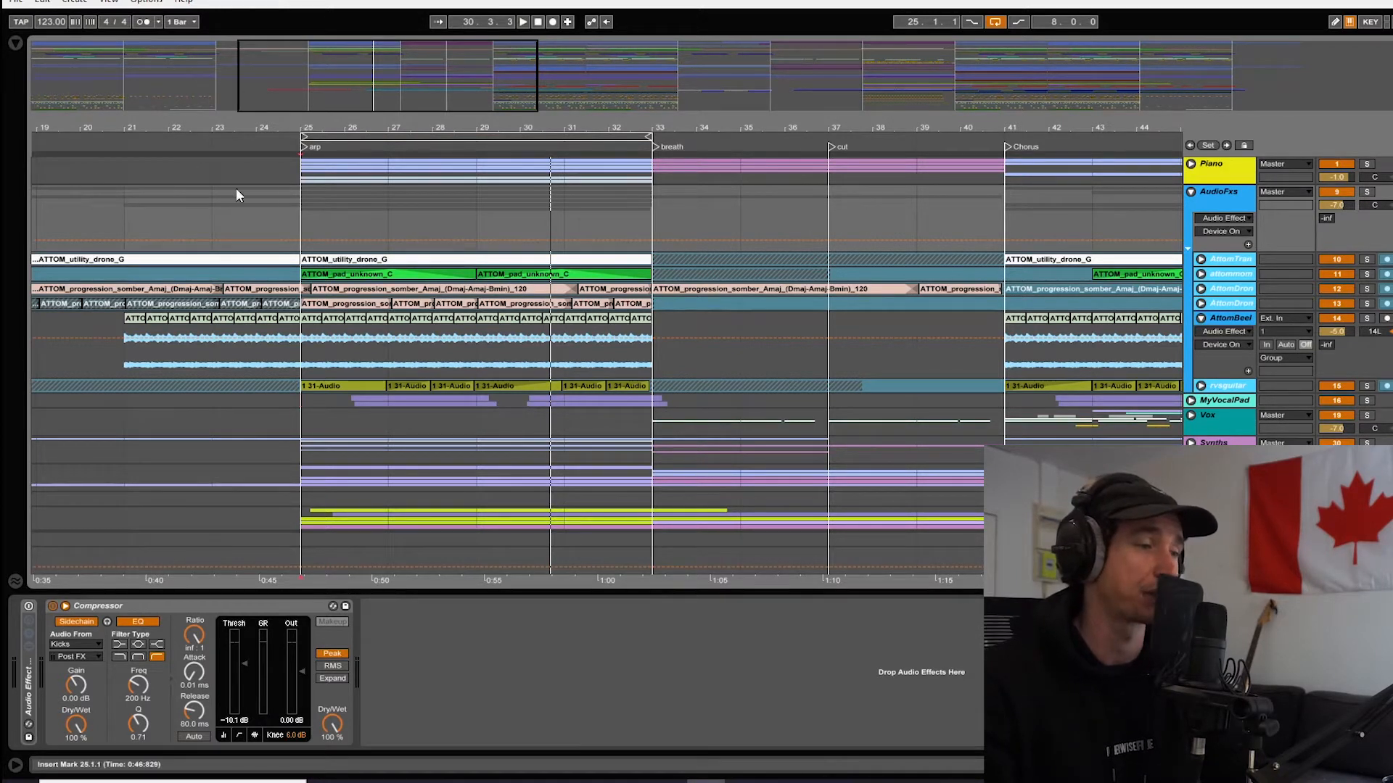
pyautogui.moveTo(272, 132); pyautogui.dragTo(317, 131)
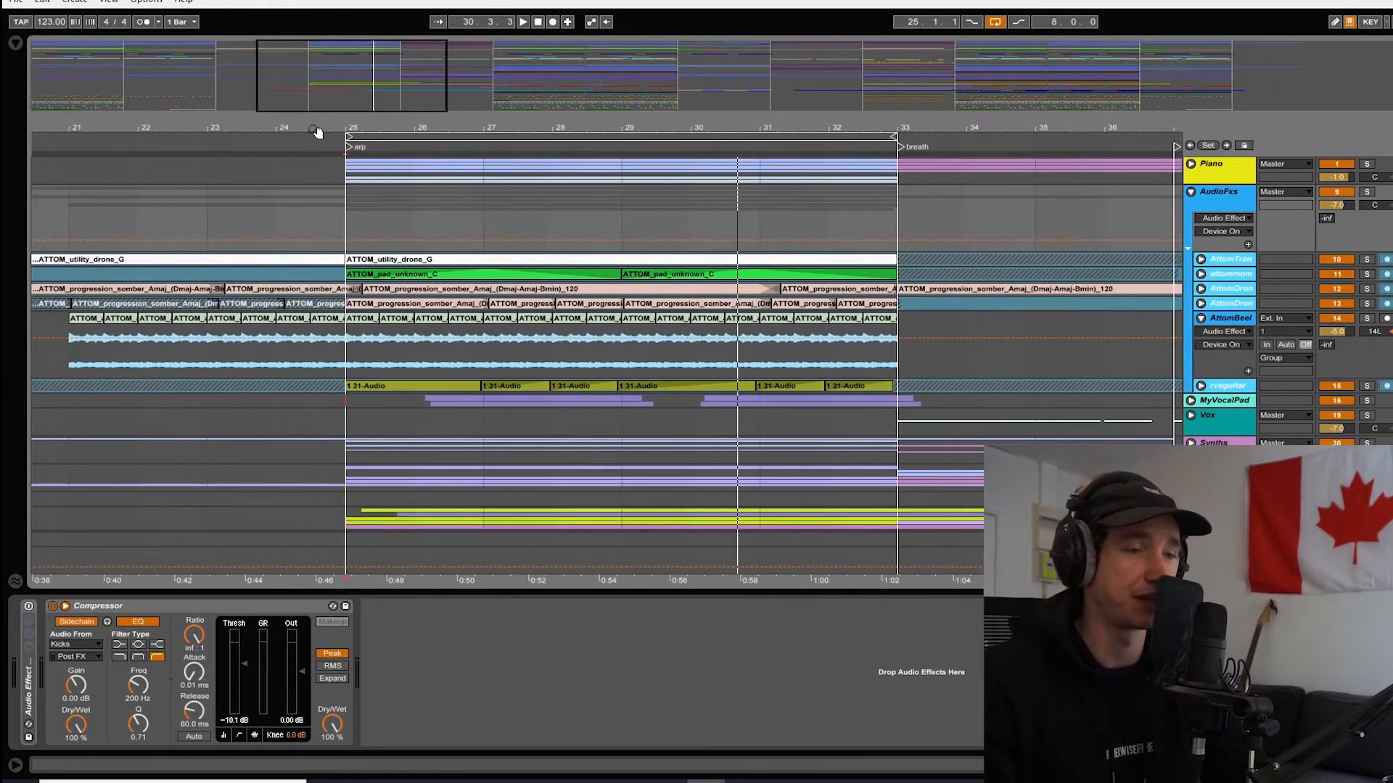
# - Solo the AttomBeel arp loop and play it in the arp section with its effect rack bypassed and re-enabled
pyautogui.click(373, 333)
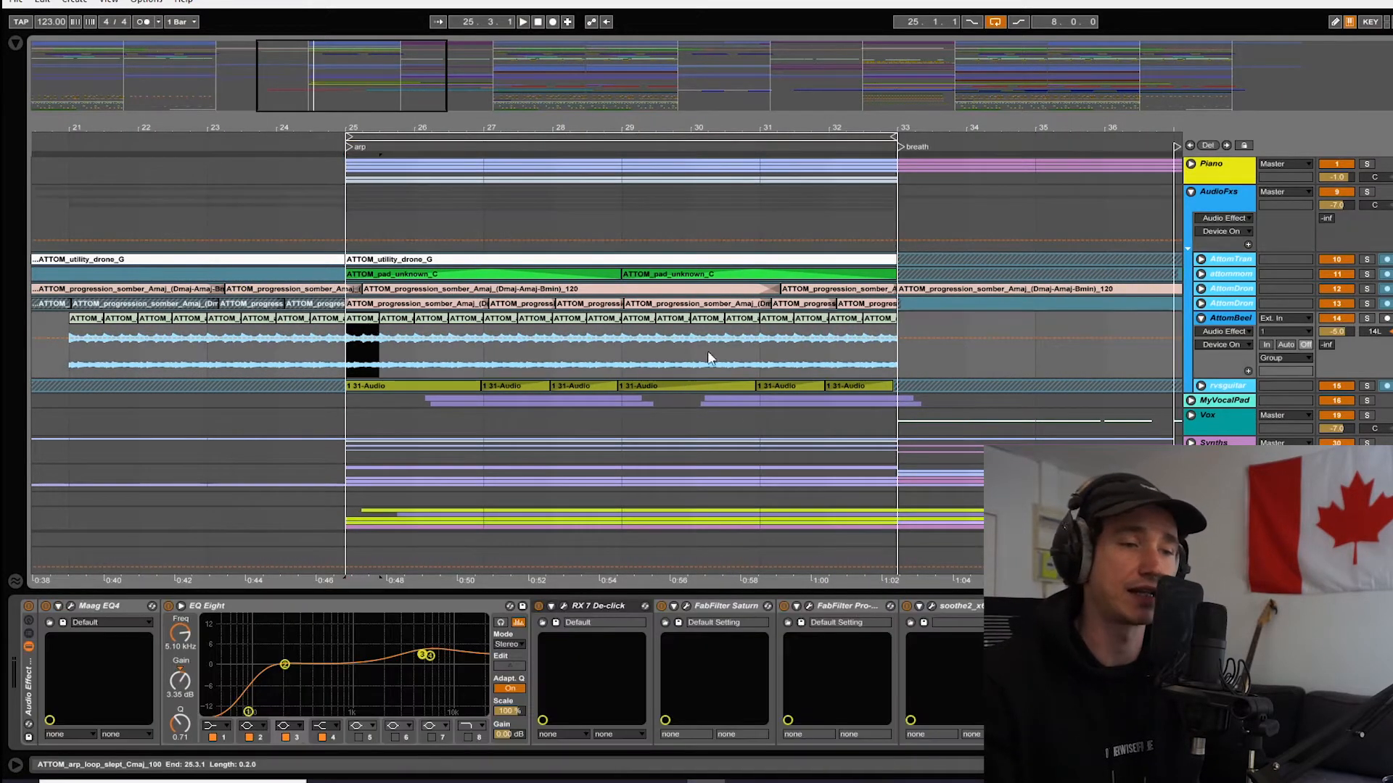
pyautogui.click(29, 607)
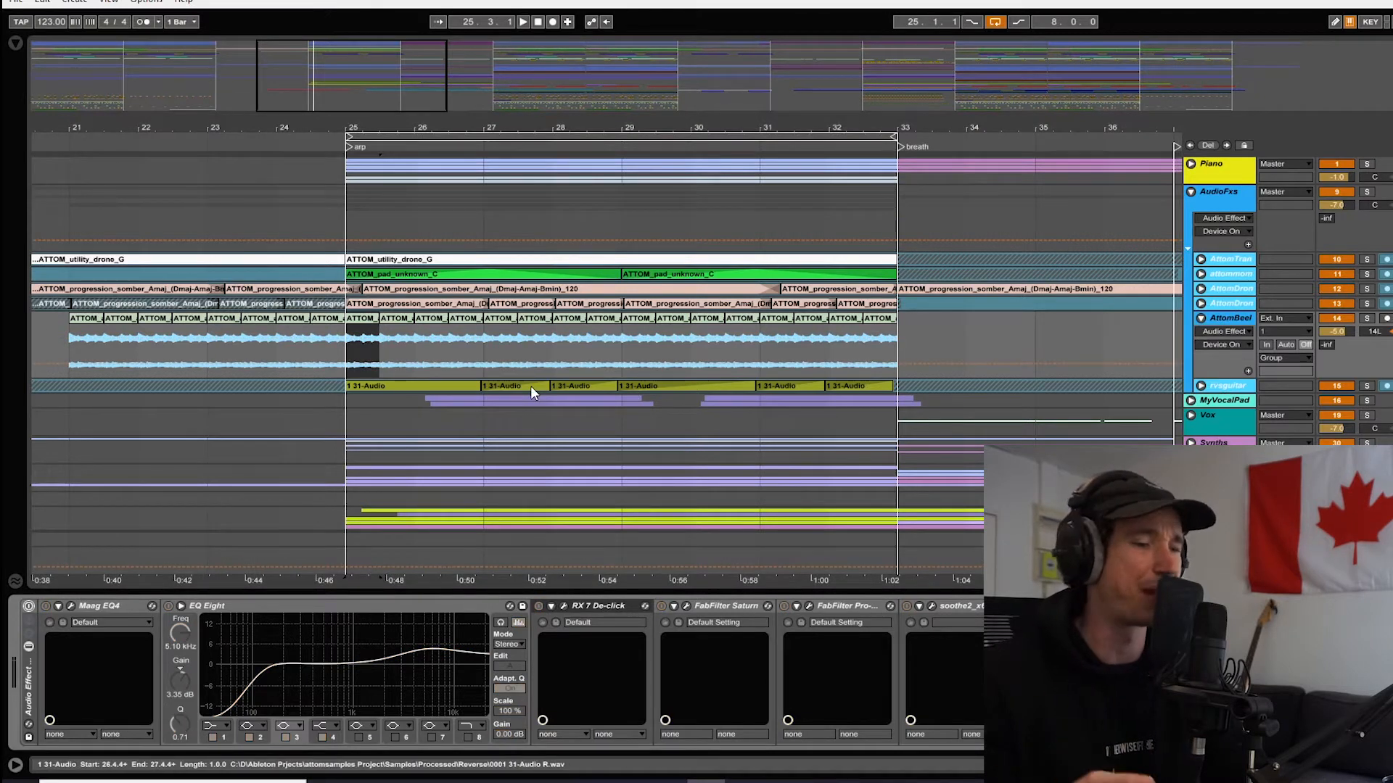
pyautogui.press('space')
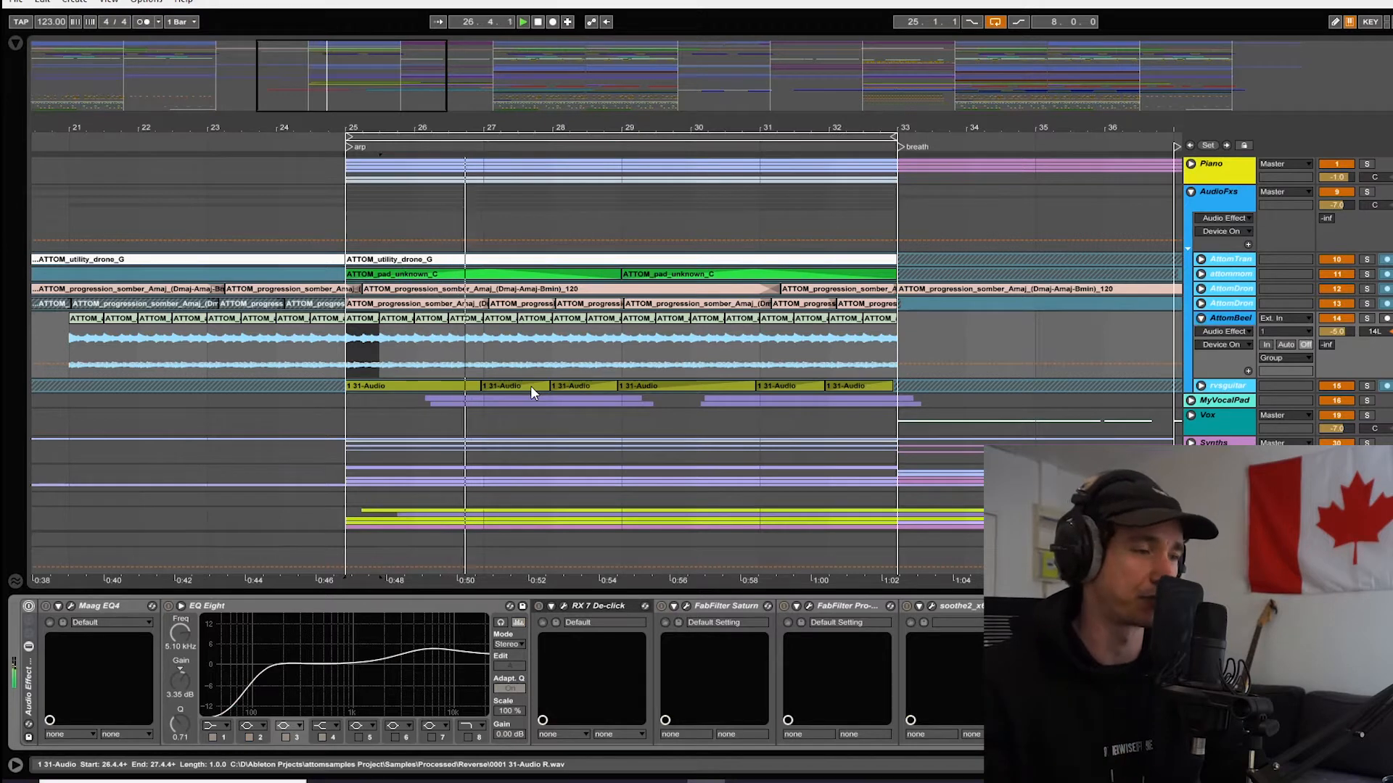
pyautogui.click(1367, 320)
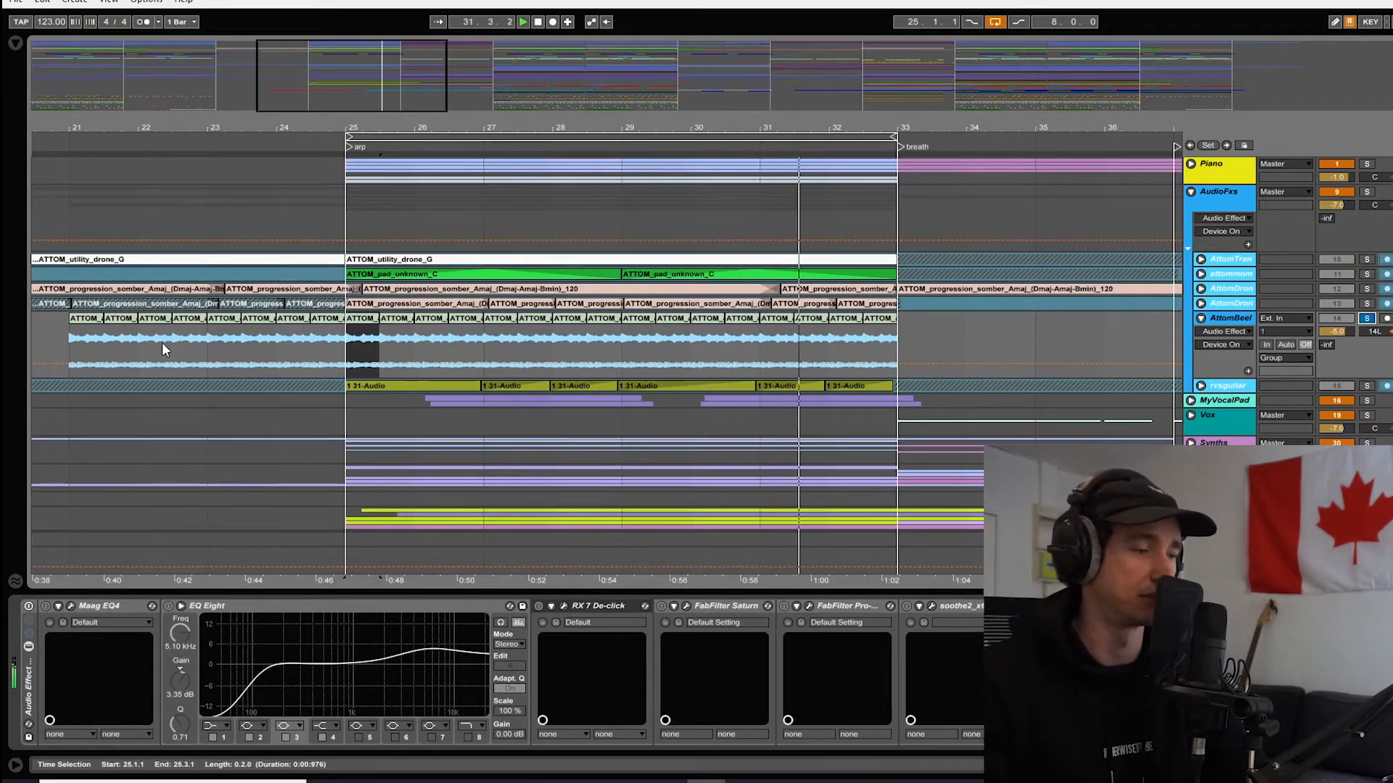
pyautogui.click(29, 605)
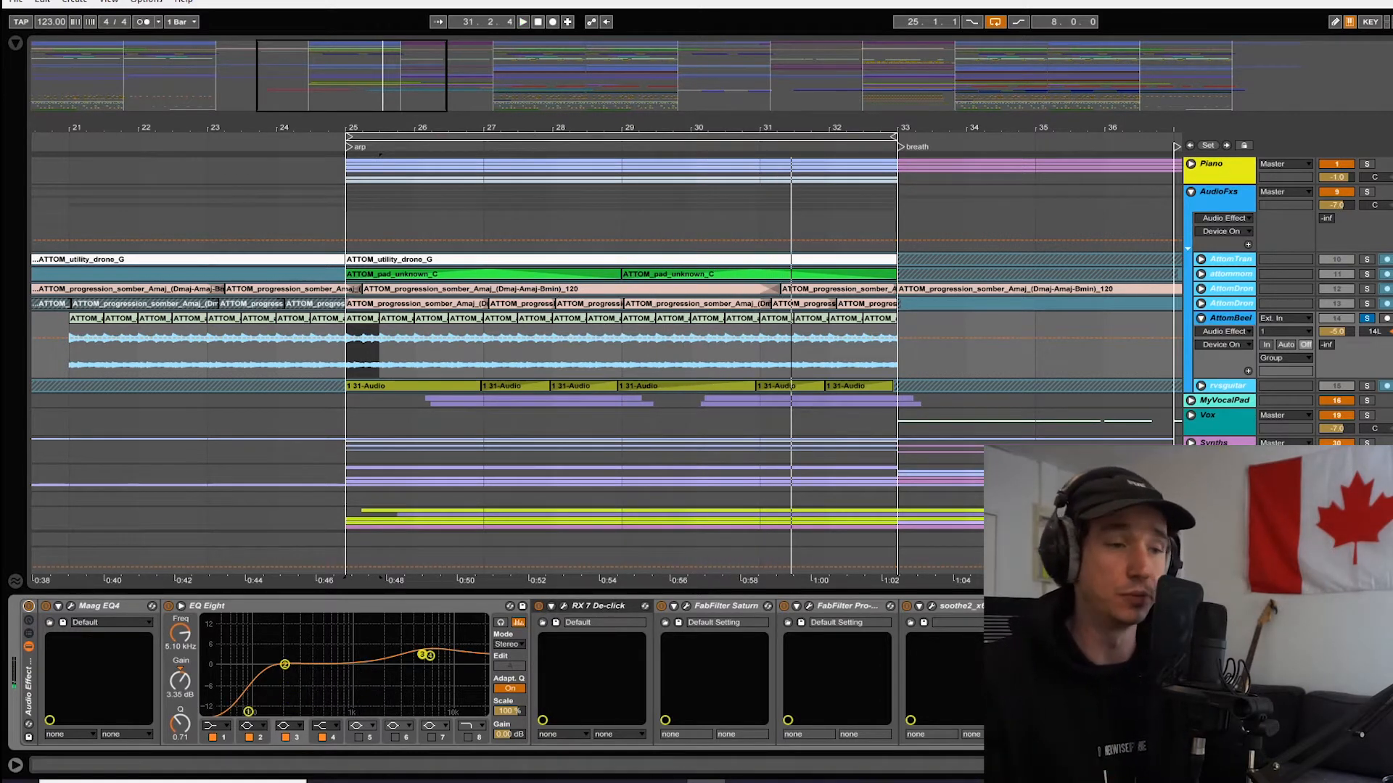
# - Solo AudioFxs tracks 11 to 14 together and play the arp section
pyautogui.moveTo(1374, 311); pyautogui.dragTo(1367, 279)
pyautogui.press('space')
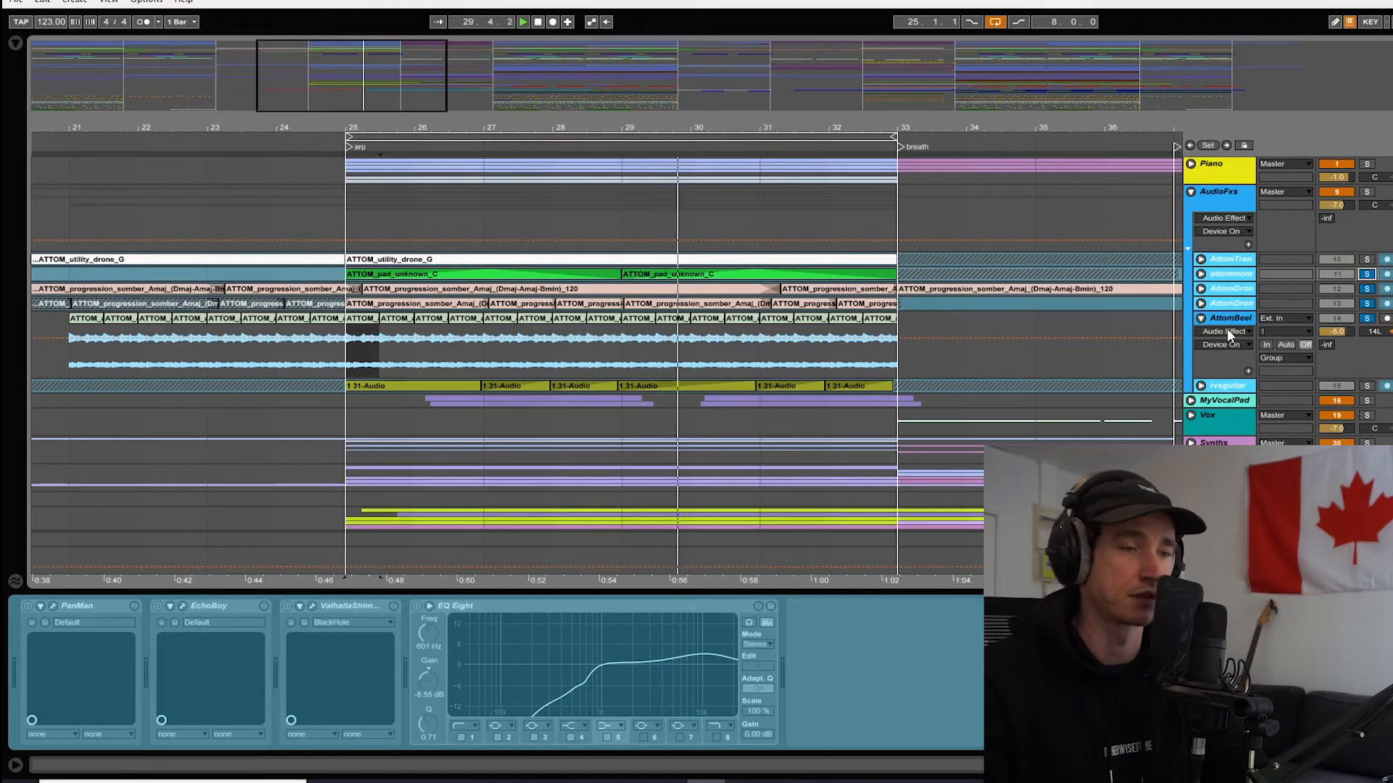
# - Unfreeze the AttomTran track in the AudioFxs group
pyautogui.click(1231, 259)
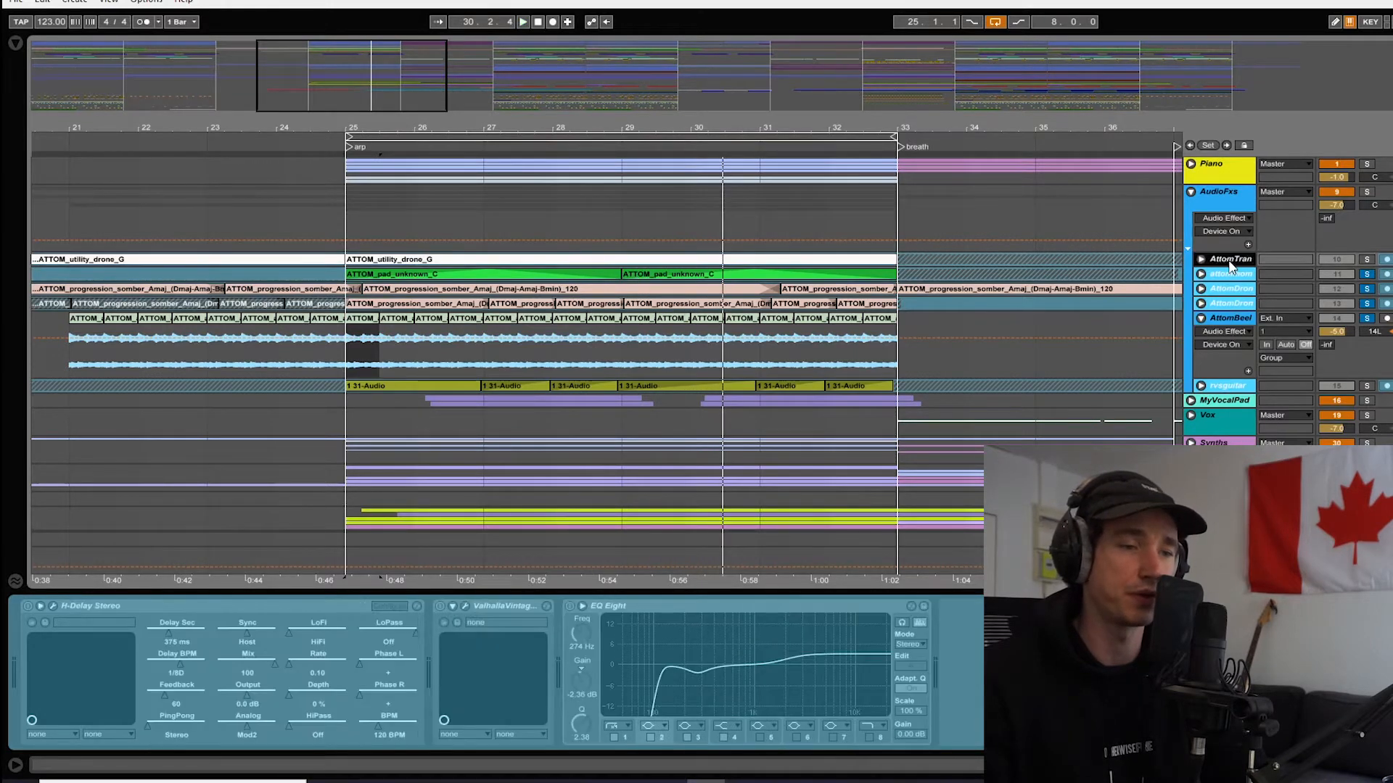
pyautogui.rightClick(1232, 262)
pyautogui.click(1300, 356)
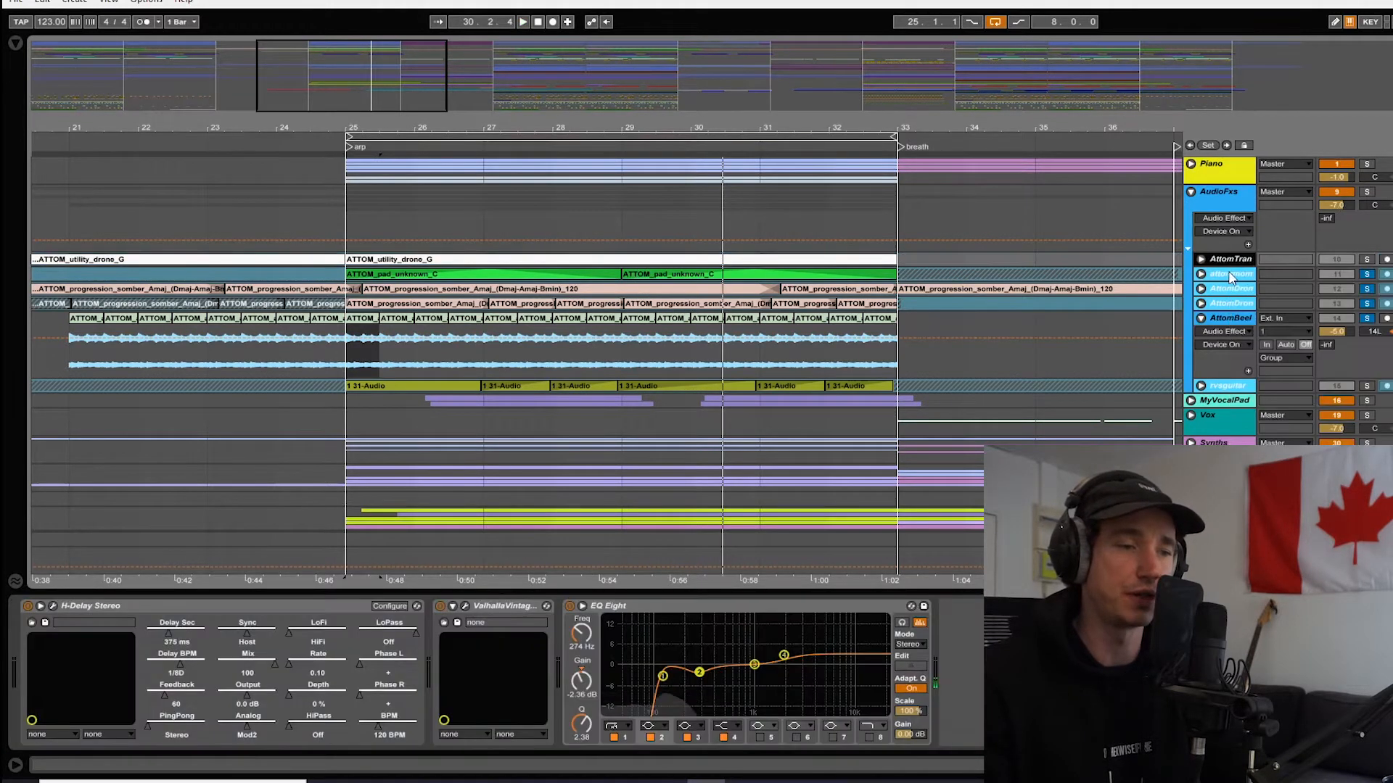
# - Open the ATTOM_utility_drone_G clip in the arp section, play its track soloed, and close the clip view
pyautogui.doubleClick(717, 261)
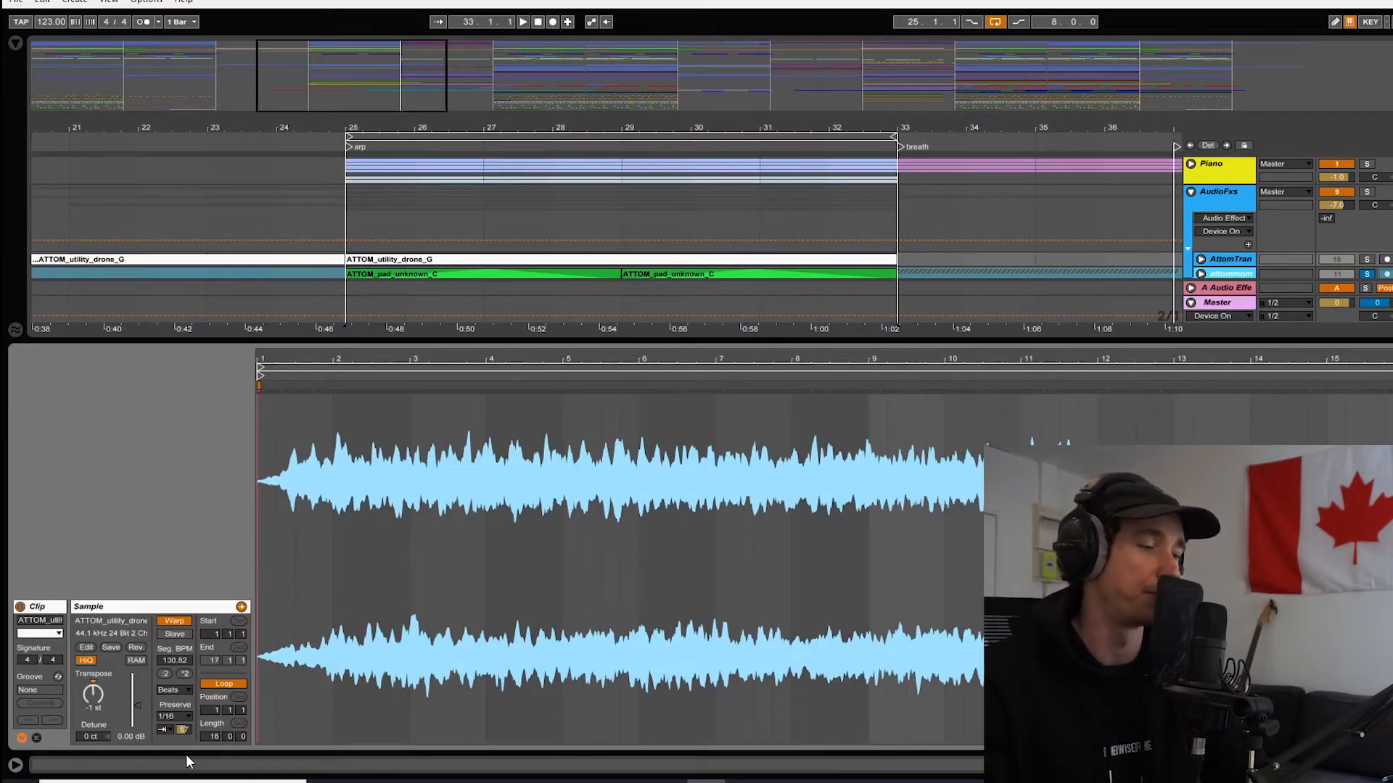
pyautogui.click(1367, 260)
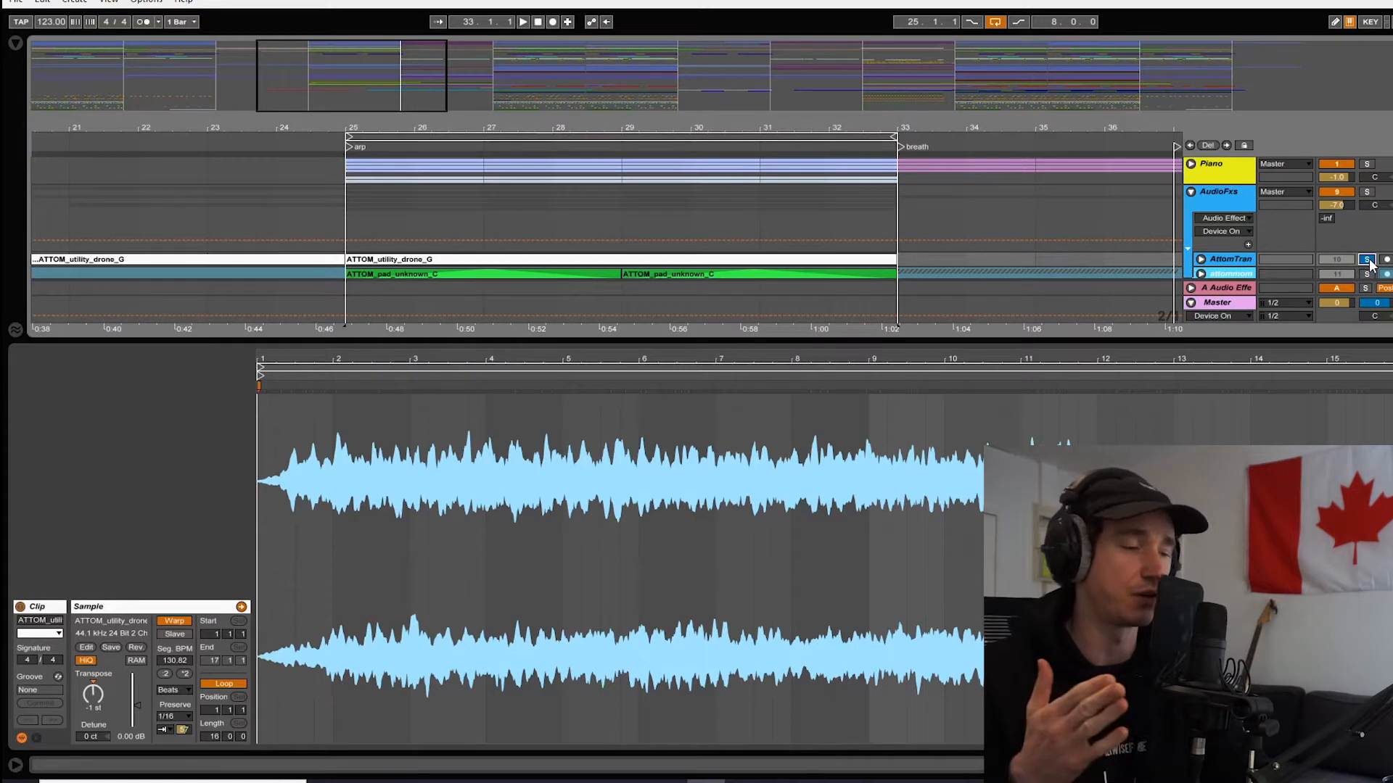
pyautogui.press('space')
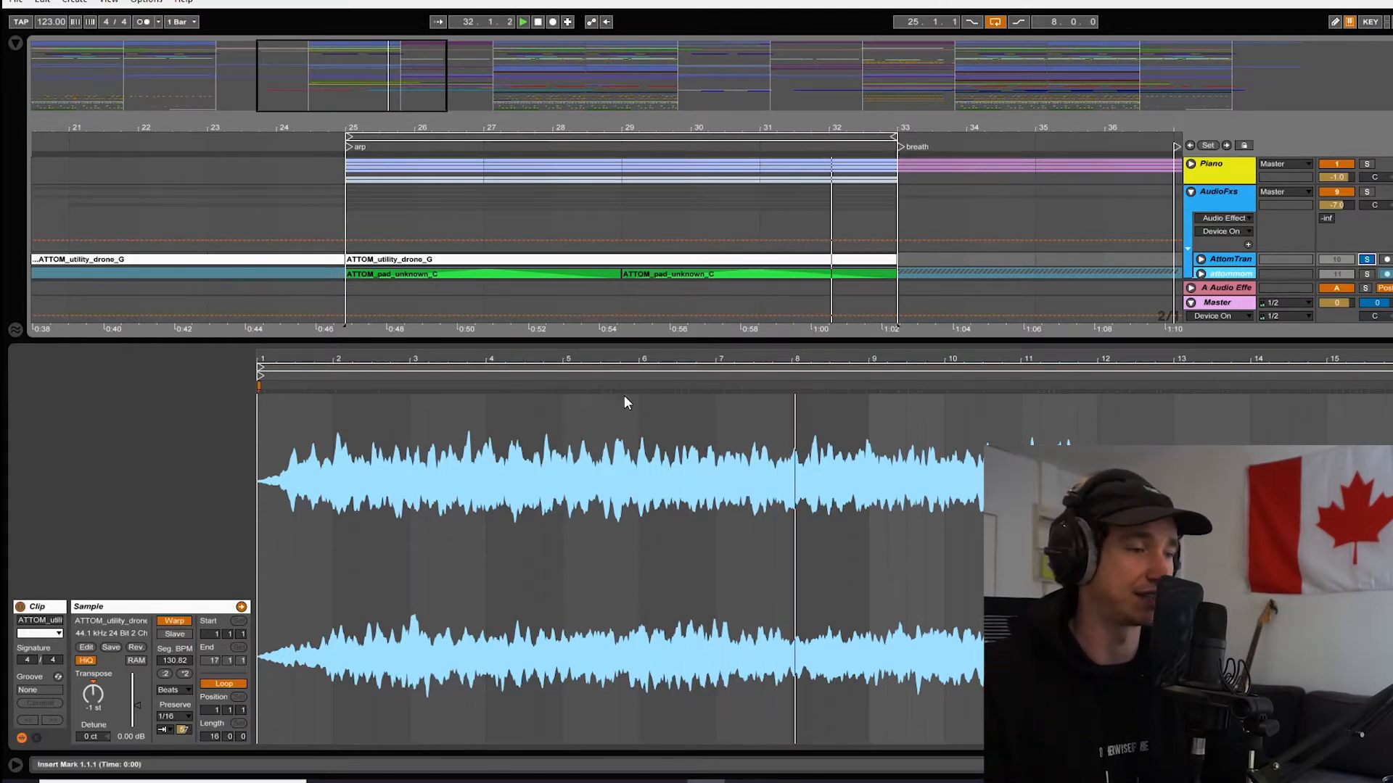
pyautogui.hotkey('ctrl', 'alt', 'l')
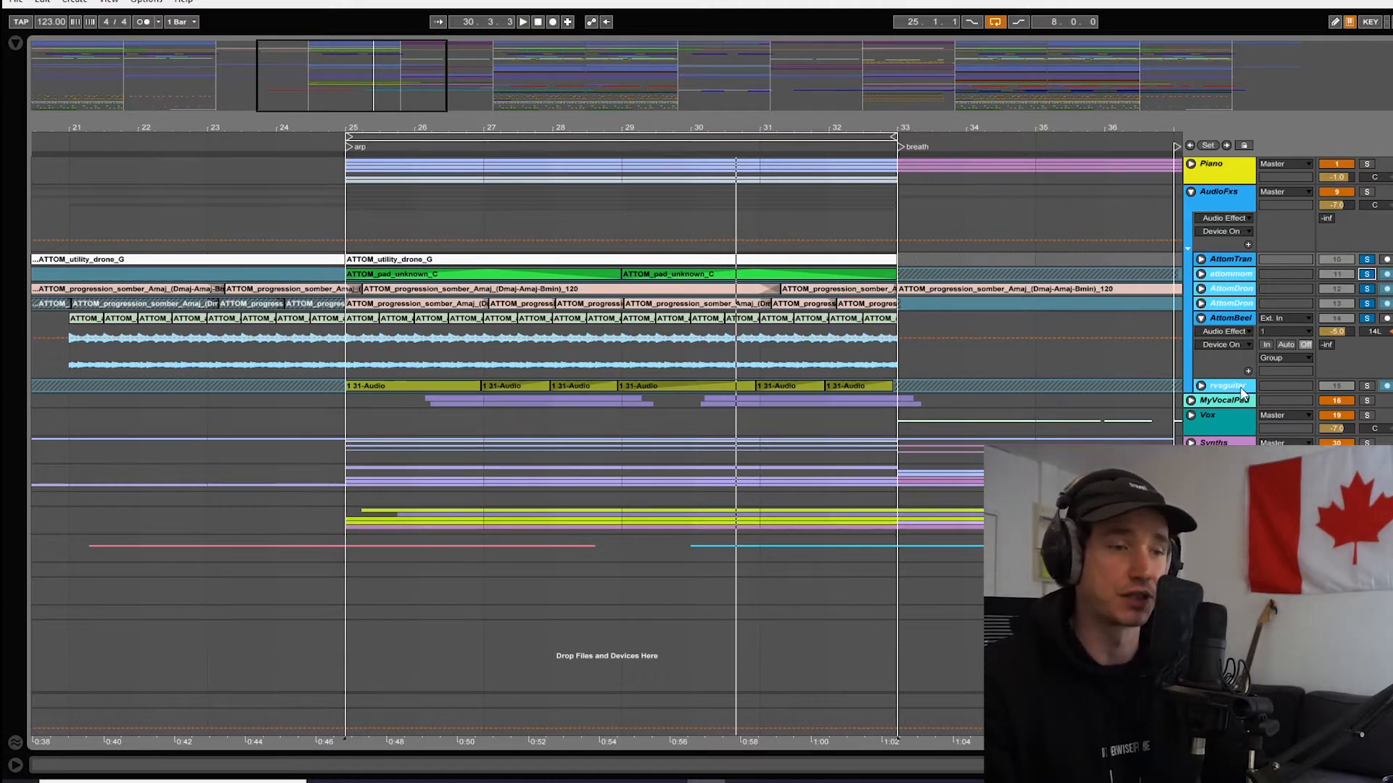
# - Unfold the rvsguitar track with the 31-Audio clips and unfreeze it
pyautogui.click(1201, 386)
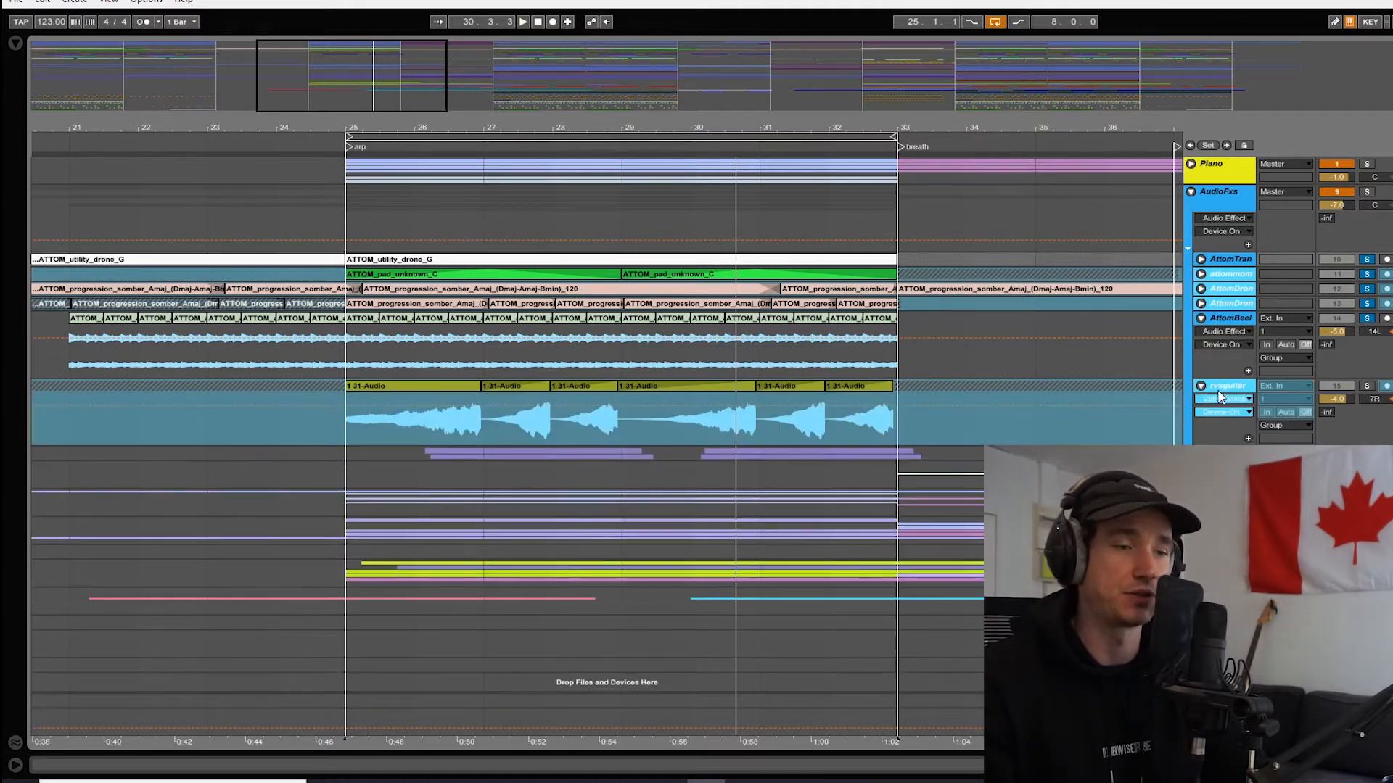
pyautogui.rightClick(1222, 392)
pyautogui.click(469, 387)
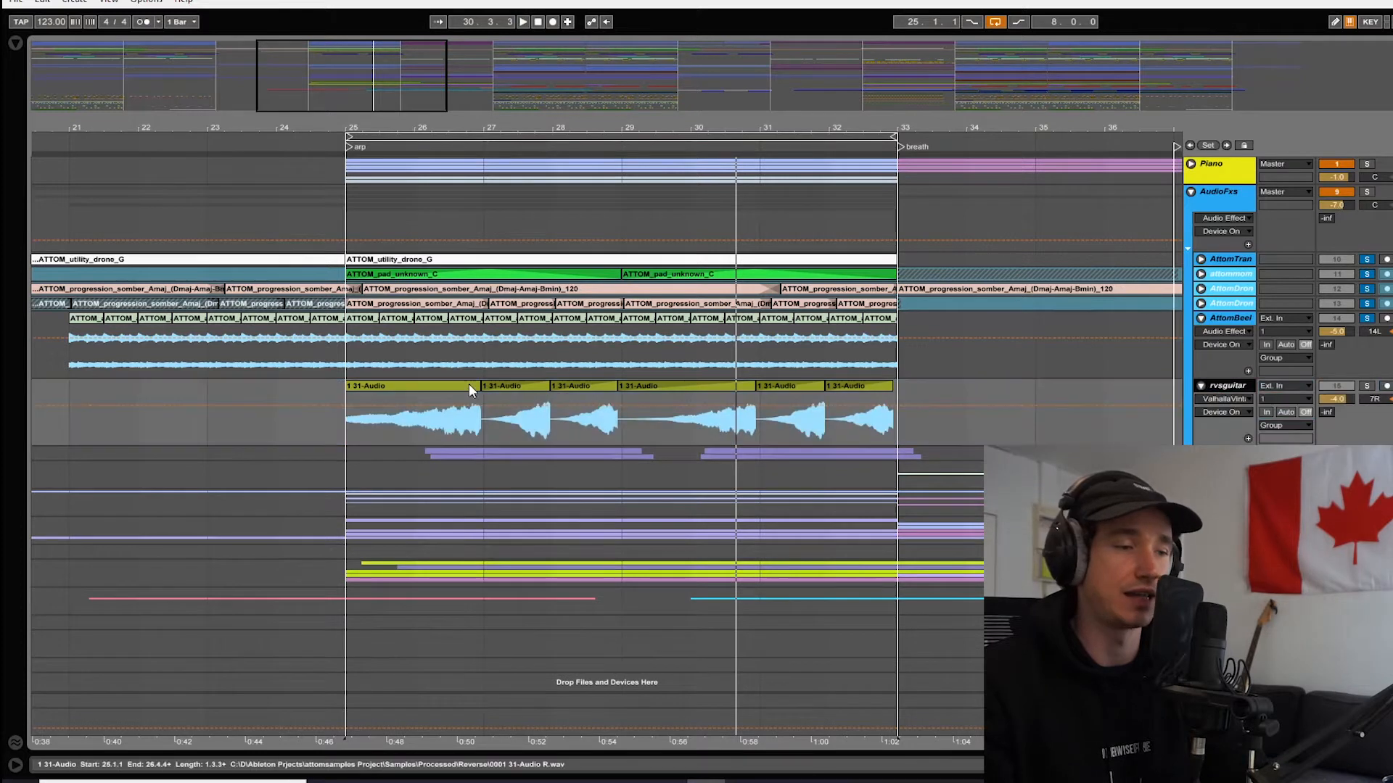
# - Solo the rvsguitar track and play its reversed clips with the effect rack bypassed and re-enabled
pyautogui.click(420, 379)
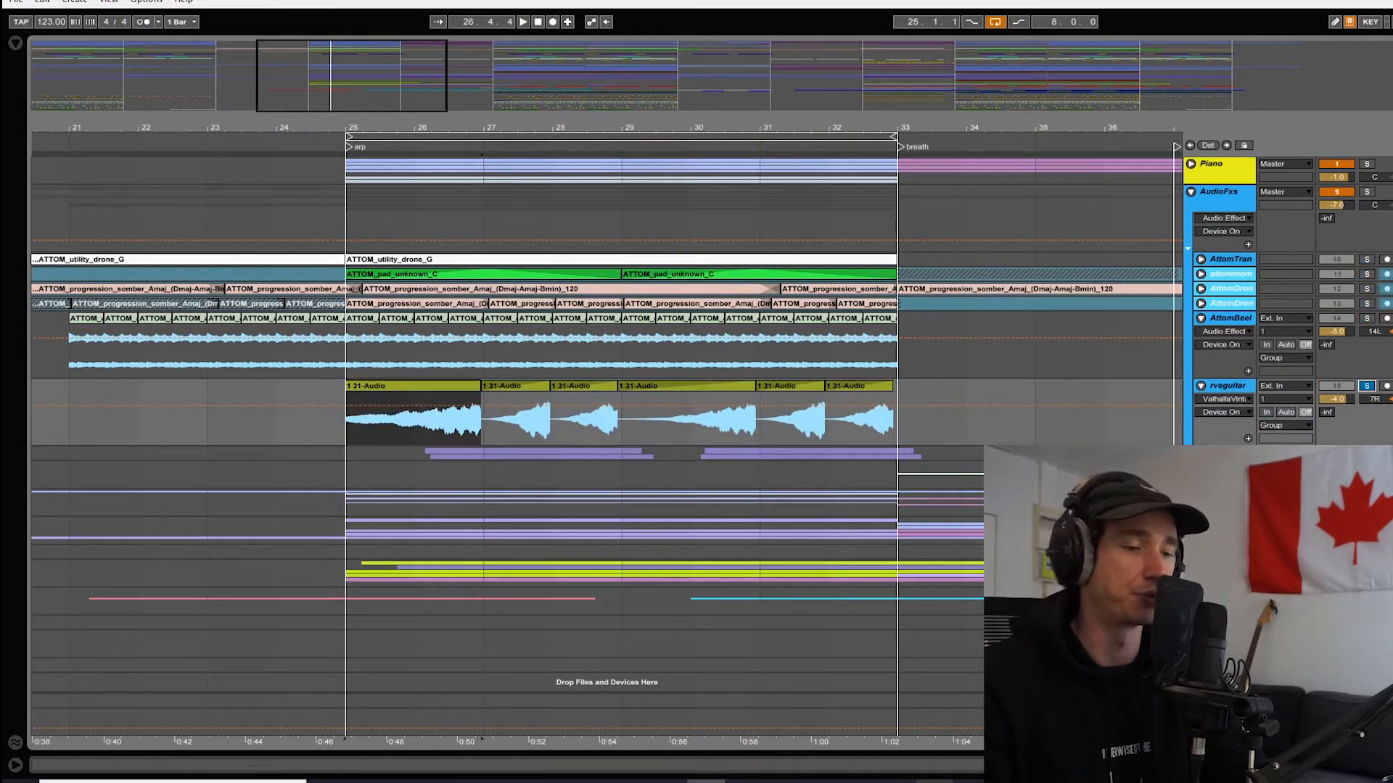
pyautogui.hotkey('alt', 'Tab')
pyautogui.hotkey('alt', 'Tab')
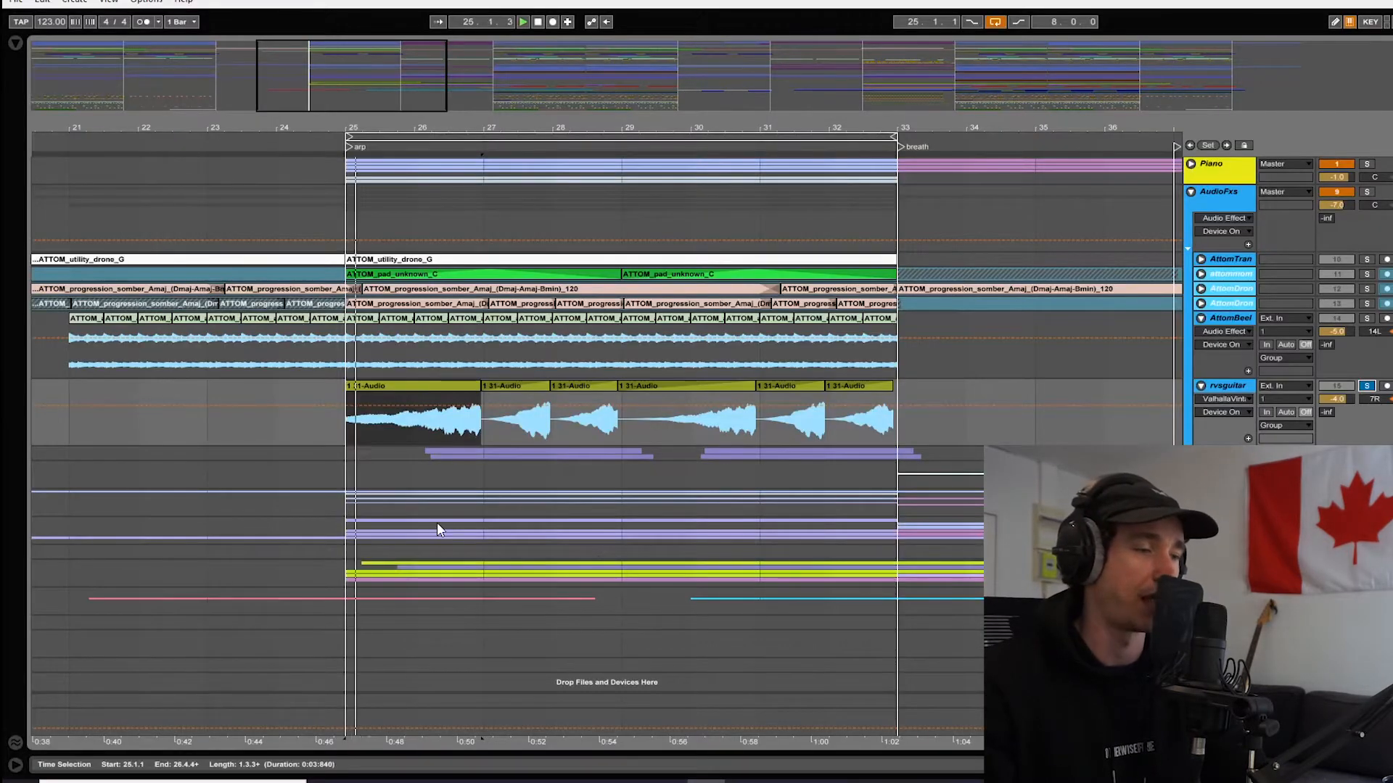
pyautogui.doubleClick(1195, 399)
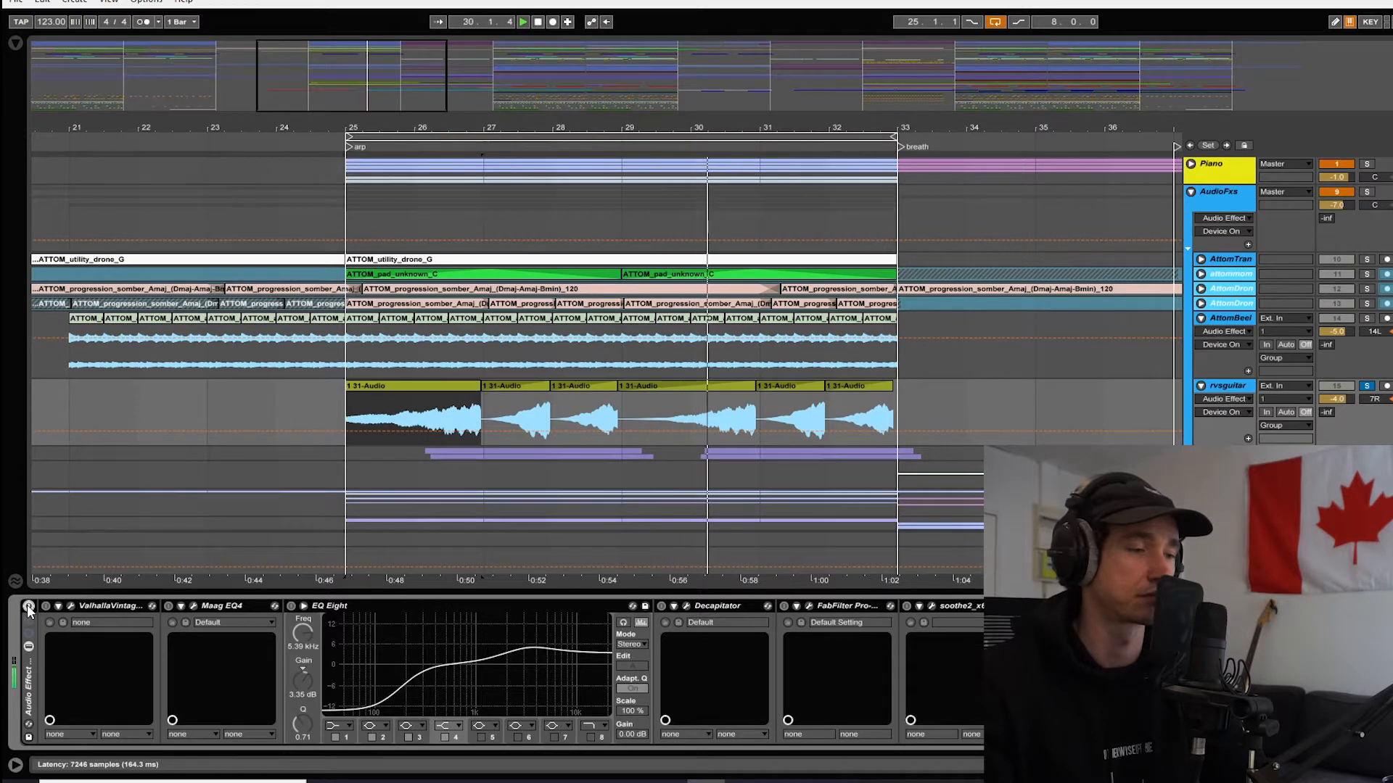
pyautogui.click(28, 606)
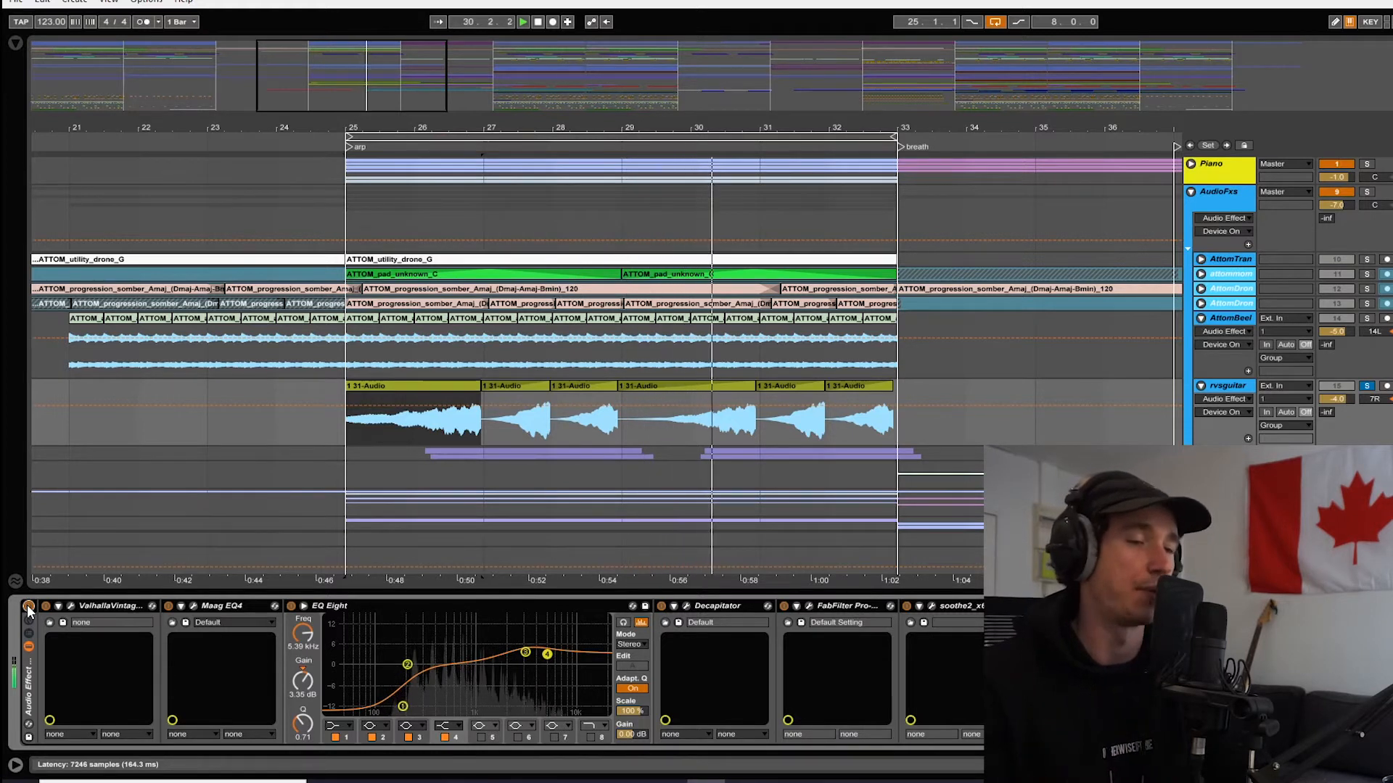
# - Solo the whole AudioFxs group and play its combined layers in the arp section
pyautogui.click(1367, 192)
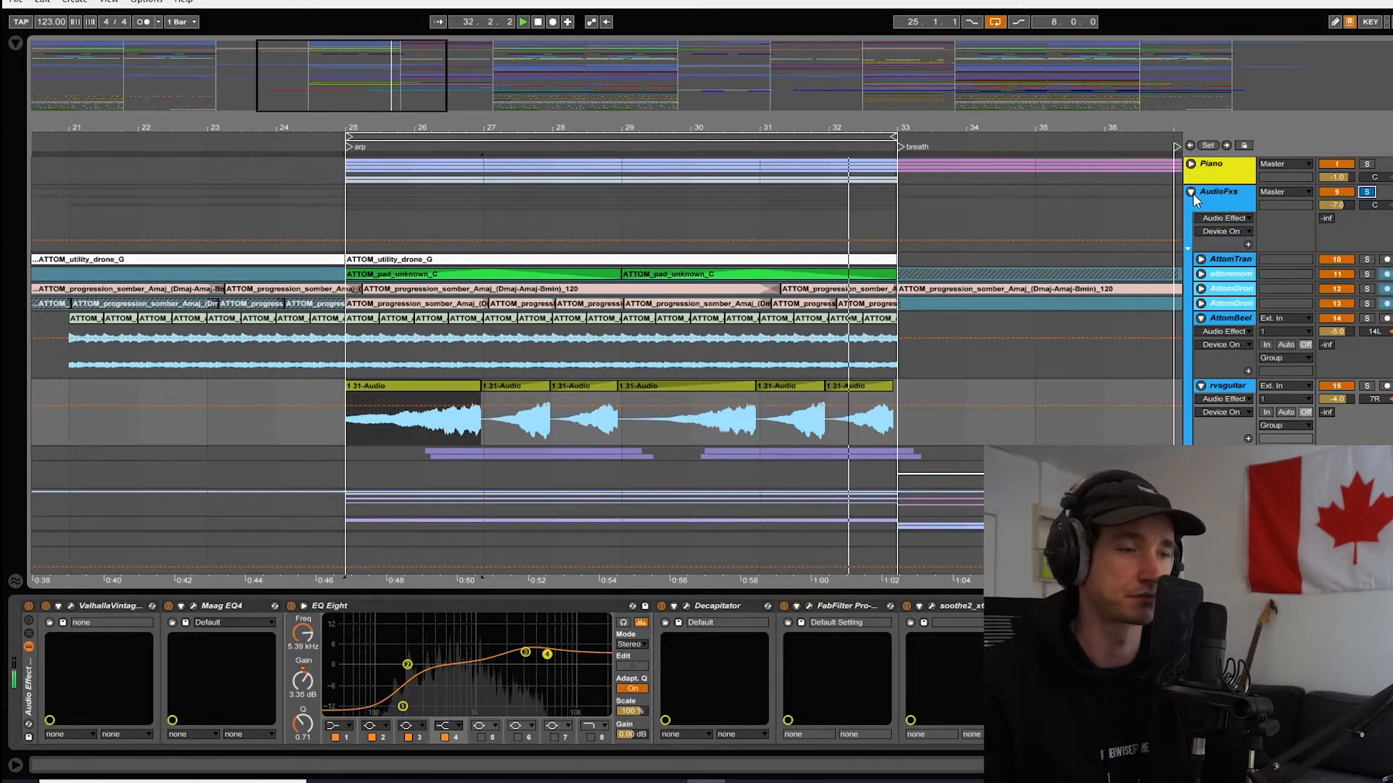
pyautogui.press('-')
pyautogui.press('-')
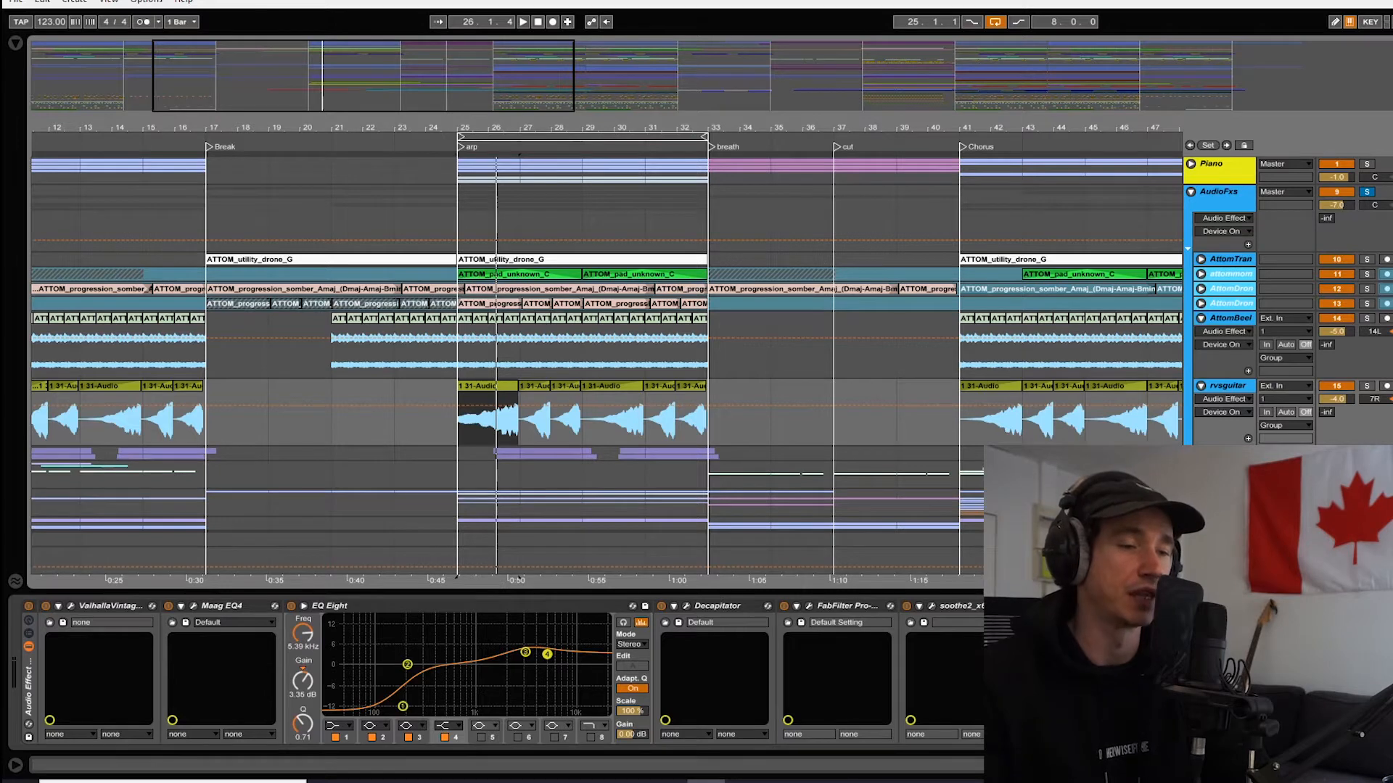
# - Unfold the slowDiva track in the Synths group, solo it, and play it in the arp section
pyautogui.scroll(-5, 627, 466)
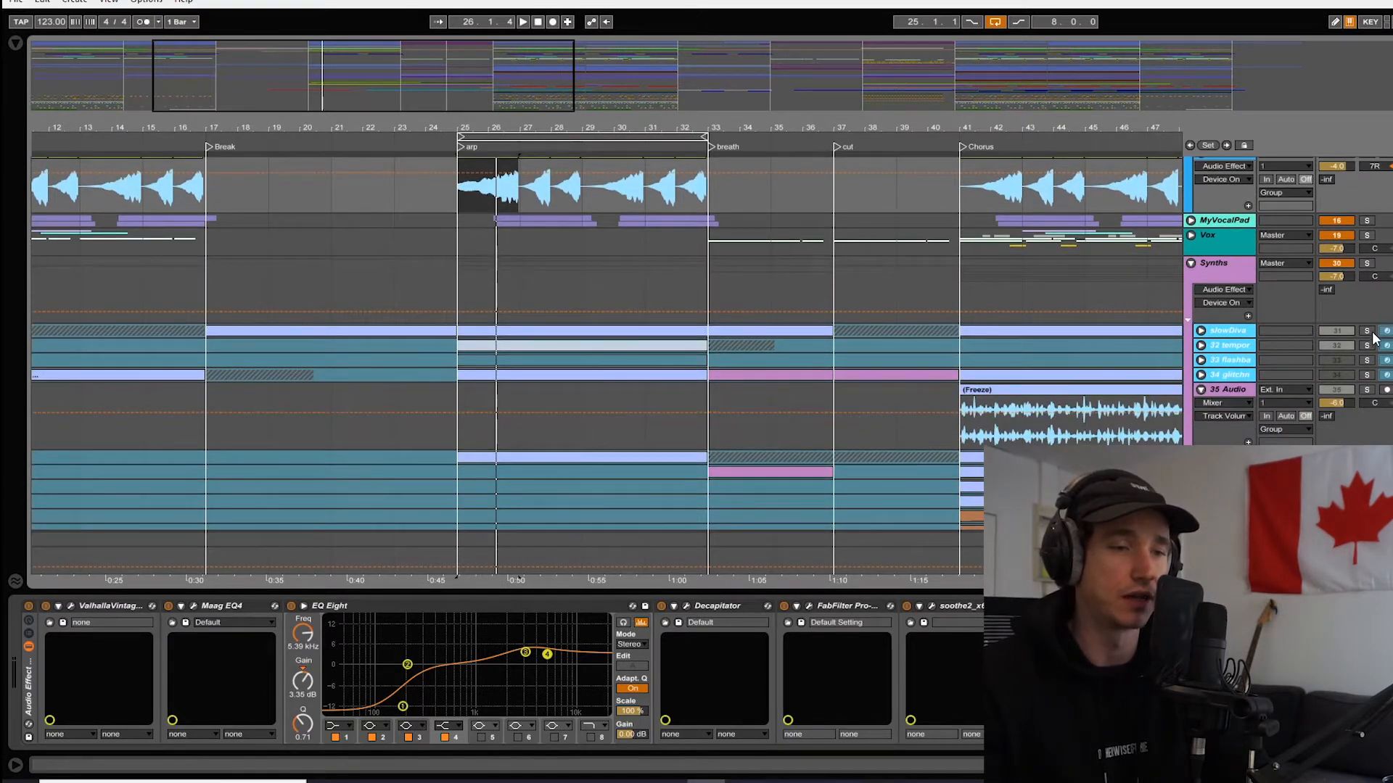
pyautogui.scroll(3, 917, 434)
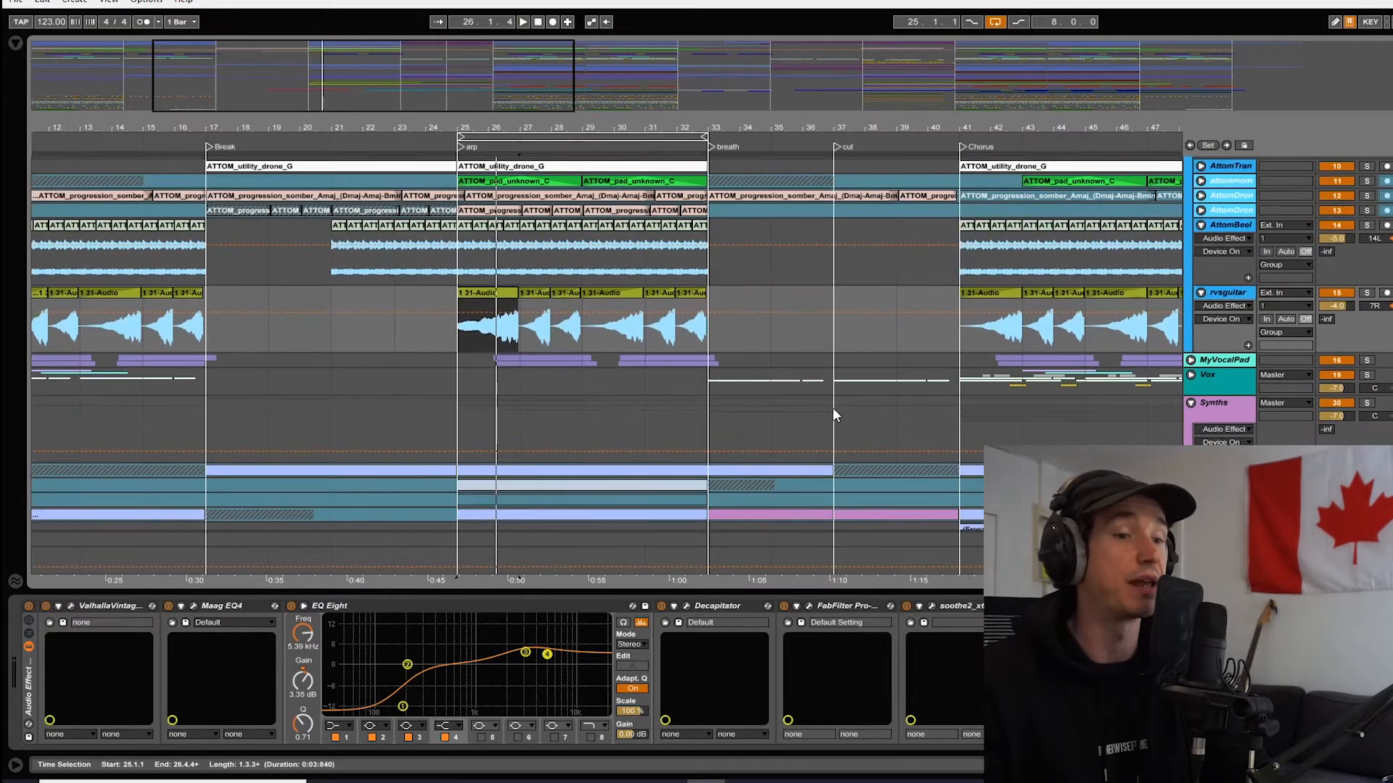
pyautogui.scroll(2, 559, 403)
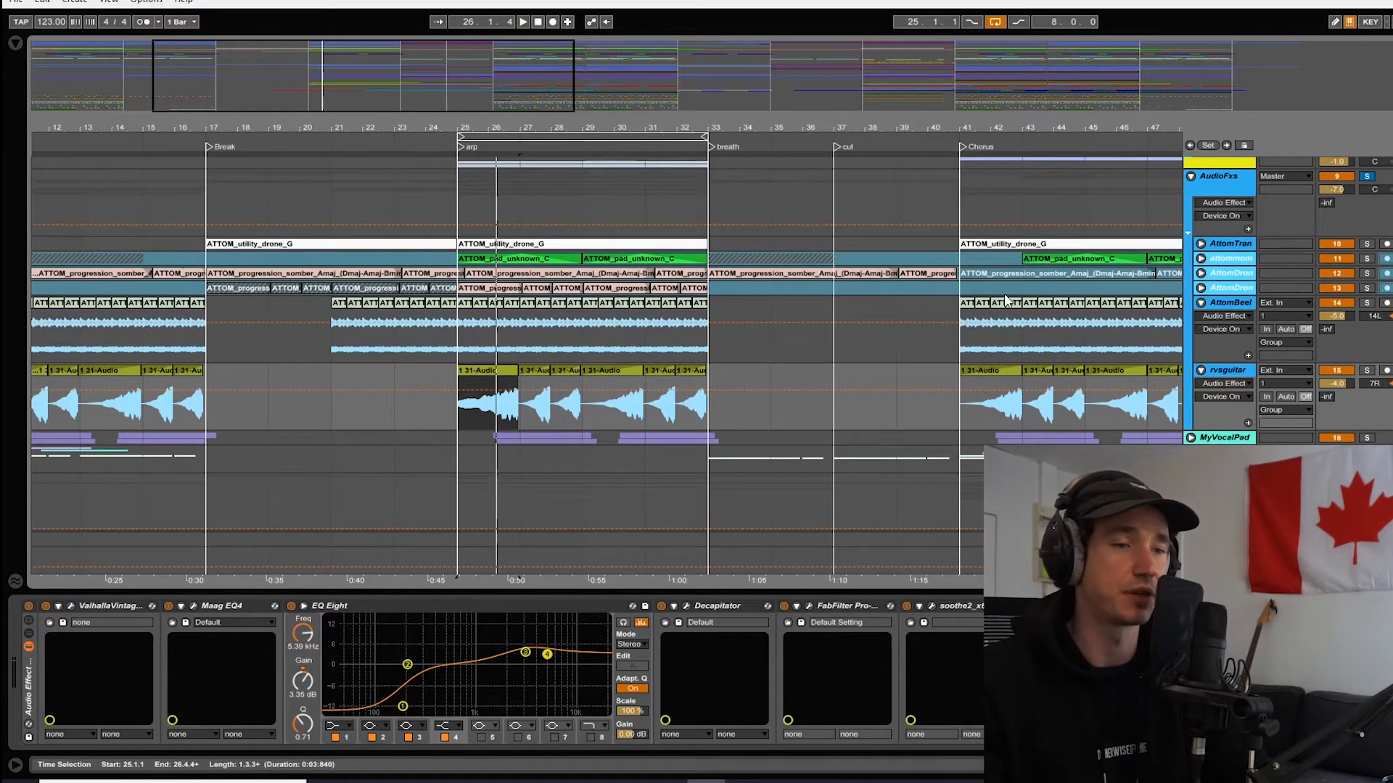
pyautogui.scroll(-2, 714, 361)
pyautogui.scroll(-2, 1084, 412)
pyautogui.click(1200, 346)
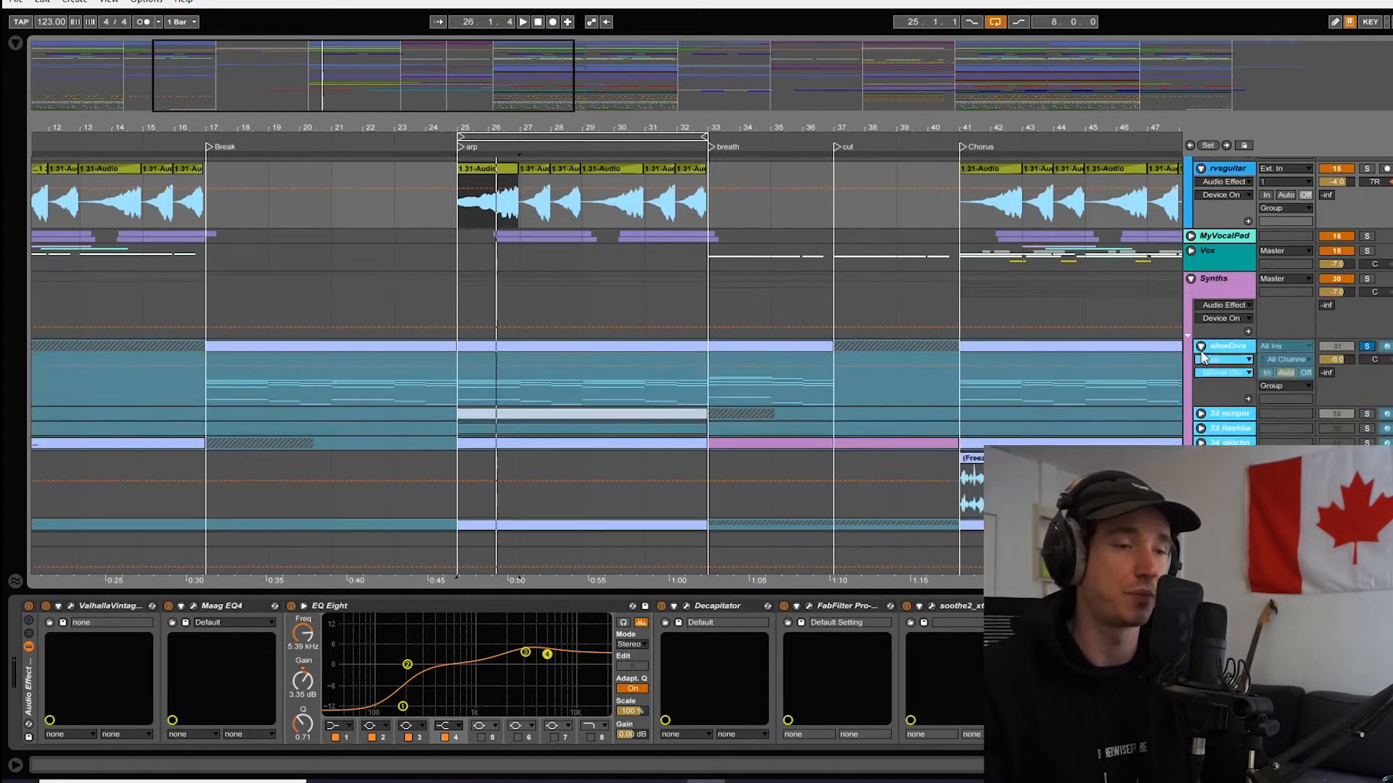
pyautogui.click(1216, 346)
pyautogui.press('space')
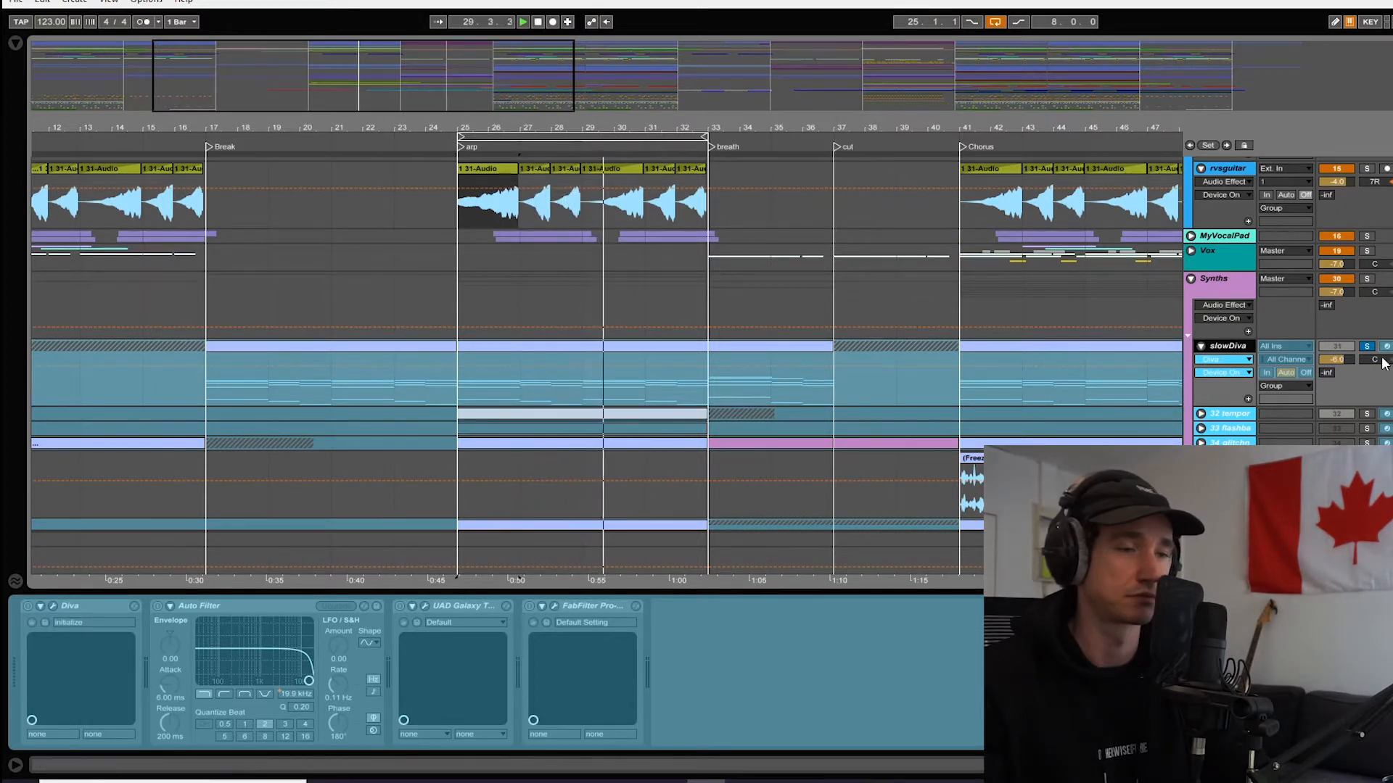
pyautogui.scroll(-2, 464, 307)
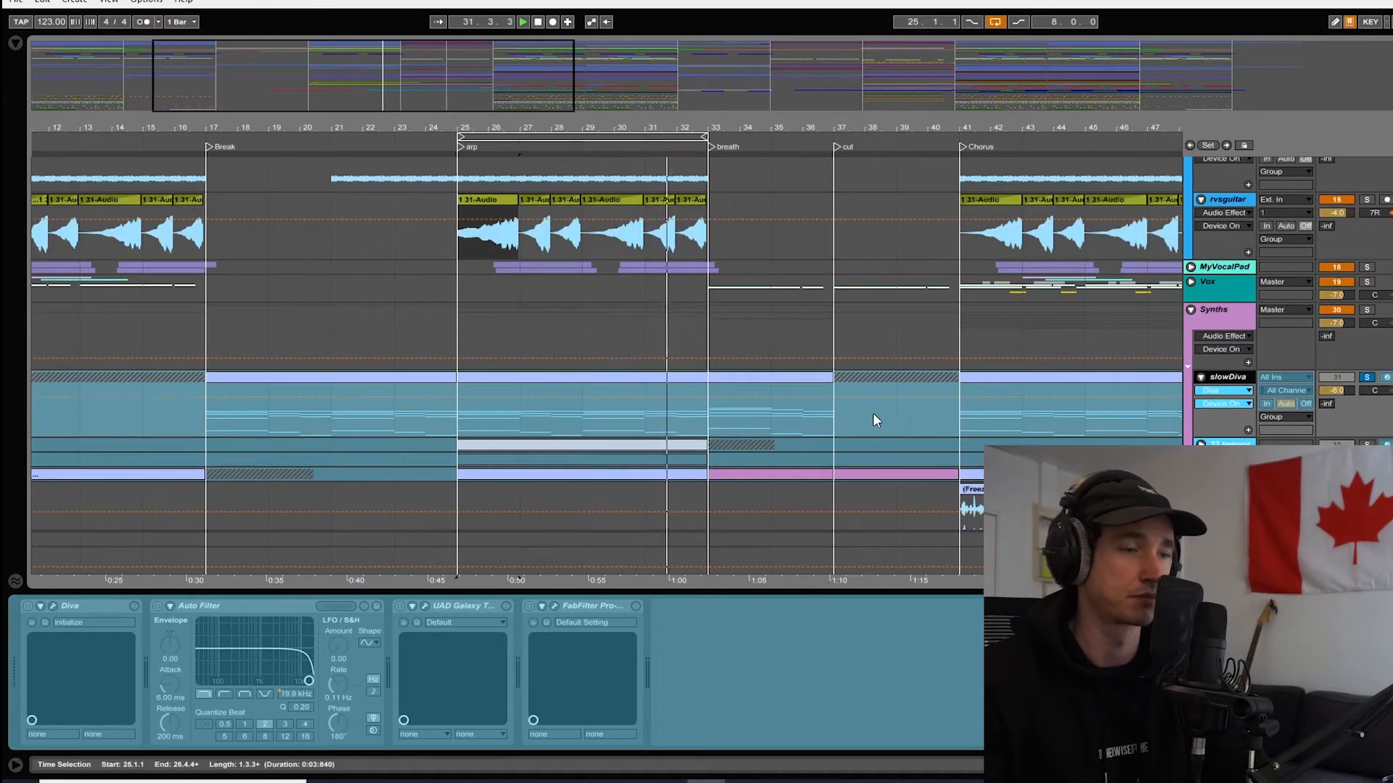
pyautogui.scroll(5, 530, 390)
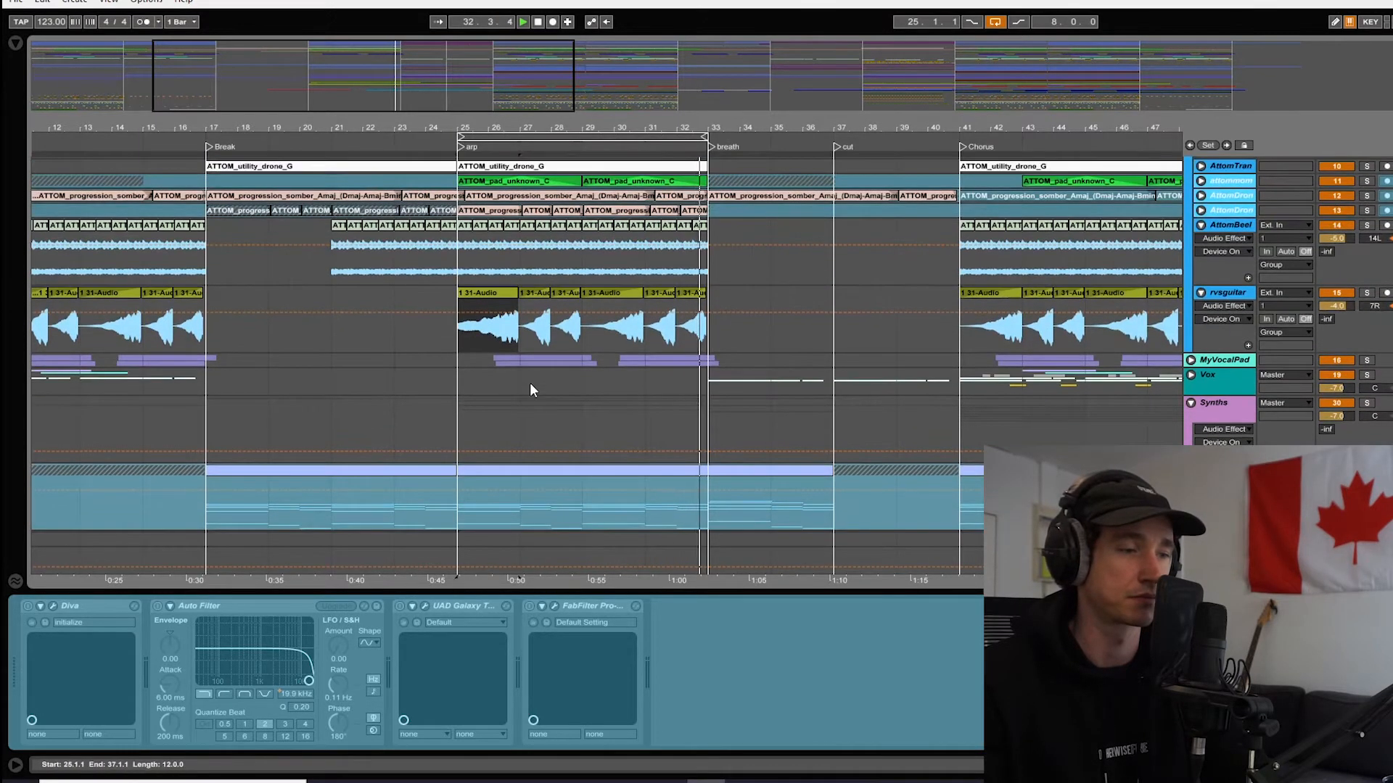
# - Unfold synth track 32 with the temporaryarp rack and play it together with slowDiva and on its own
pyautogui.scroll(-5, 530, 381)
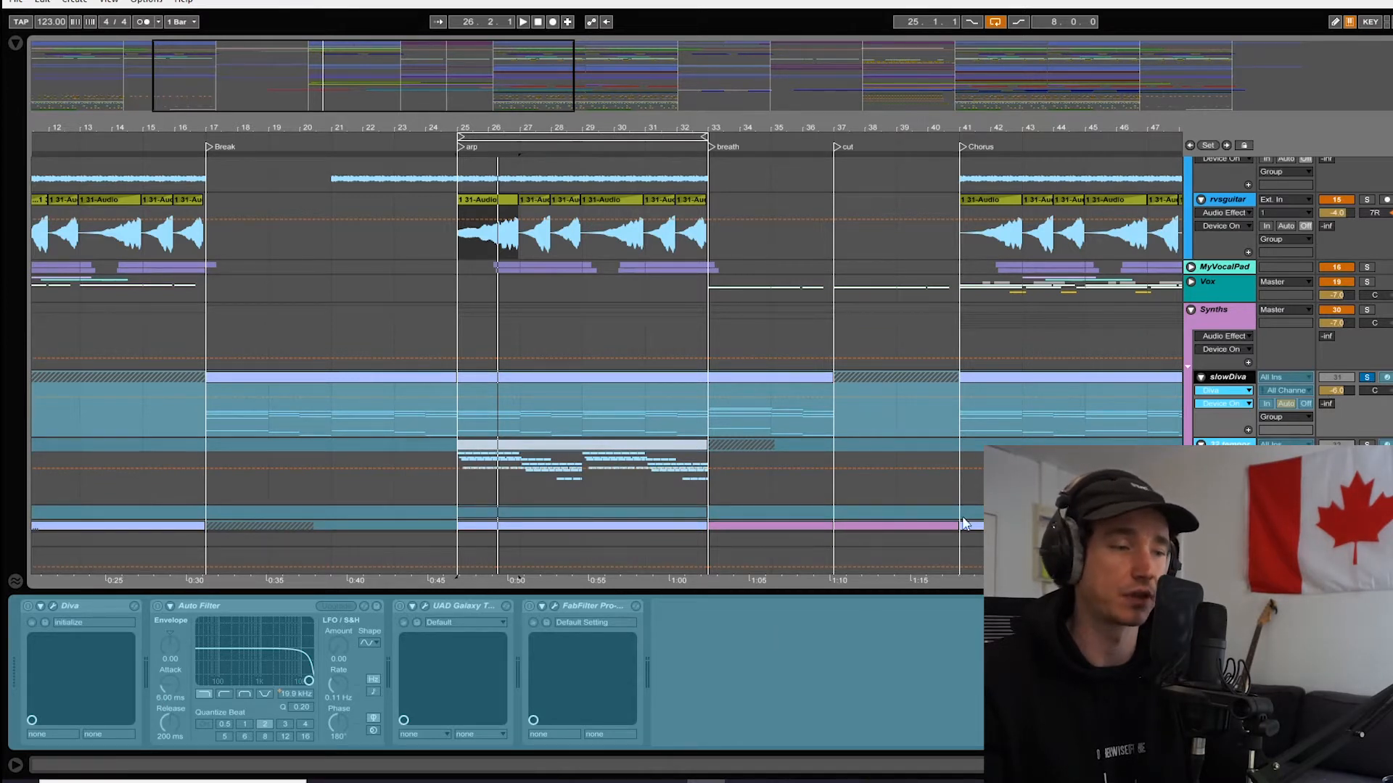
pyautogui.scroll(-2, 881, 451)
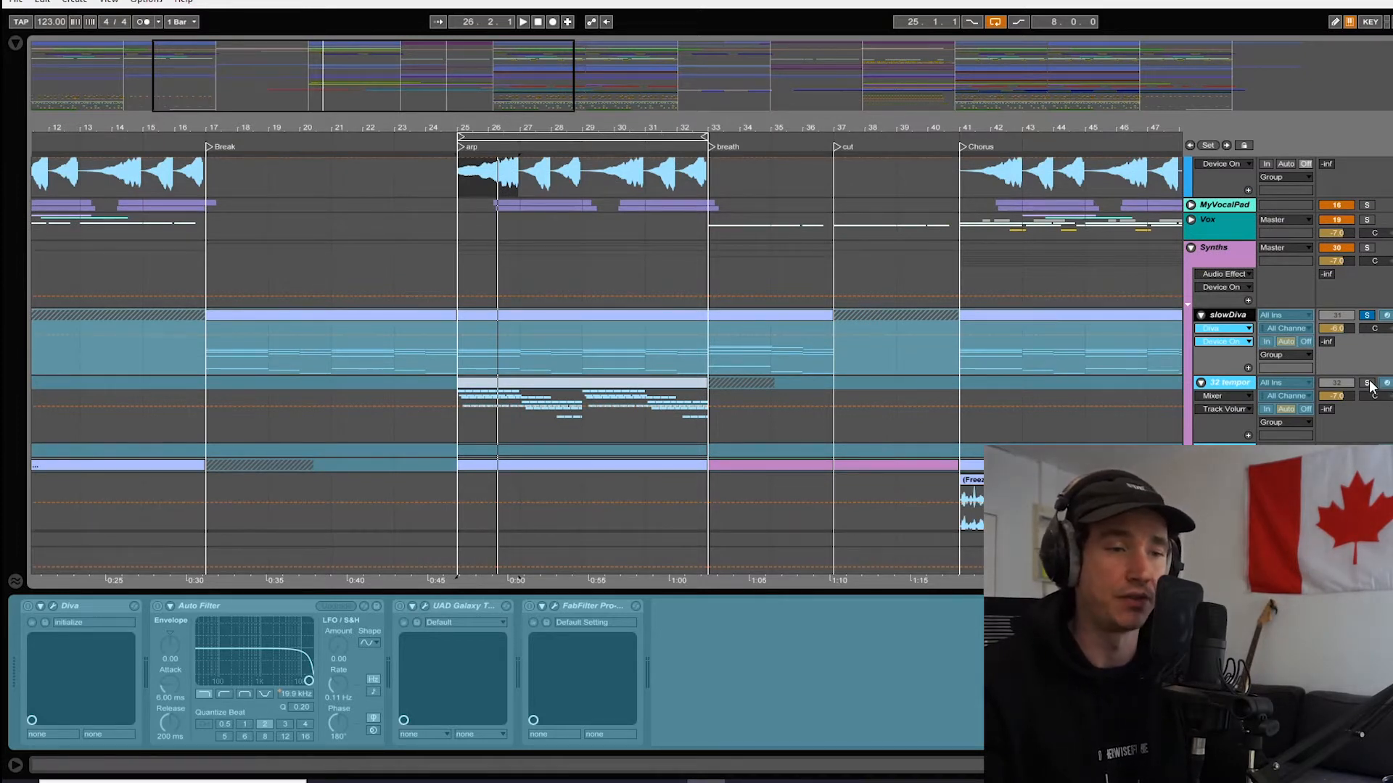
pyautogui.click(1246, 396)
pyautogui.press('space')
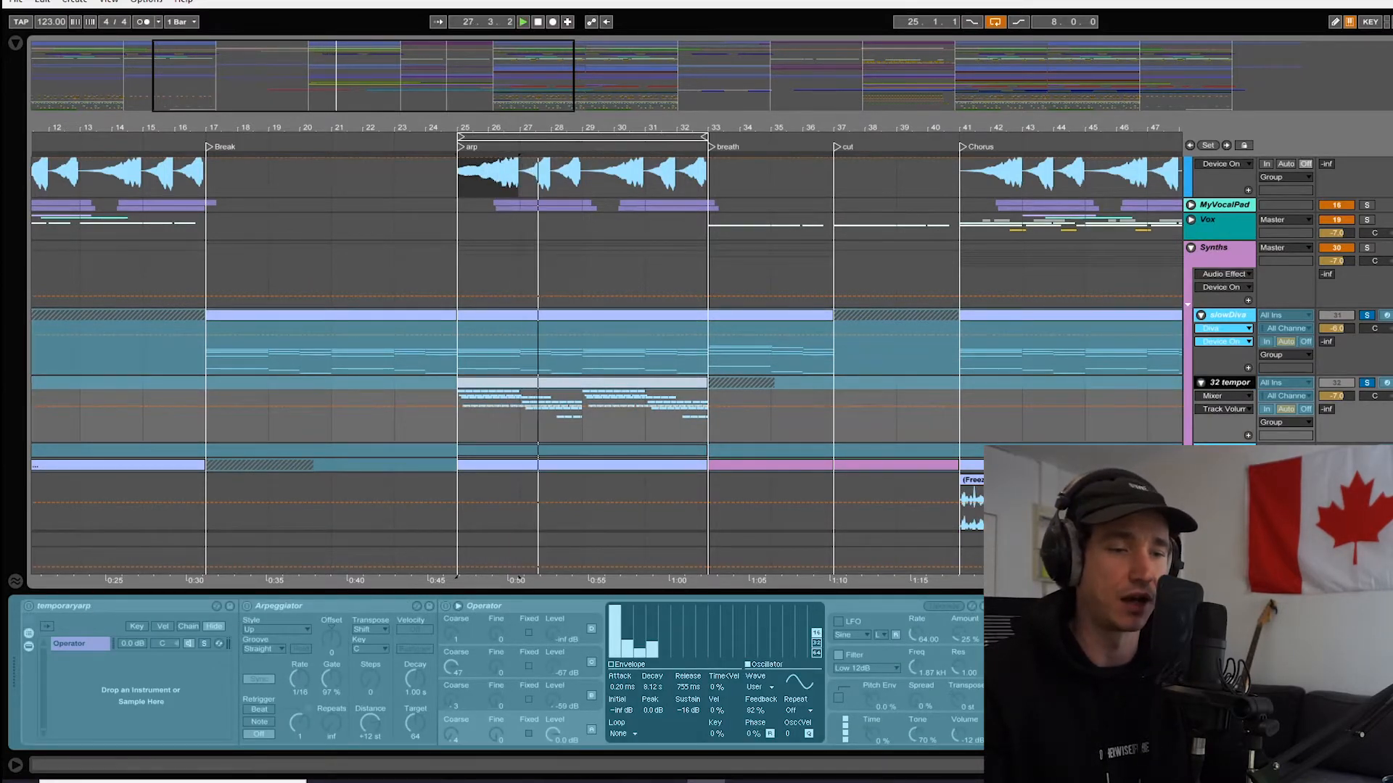
pyautogui.hscroll(3, 493, 671)
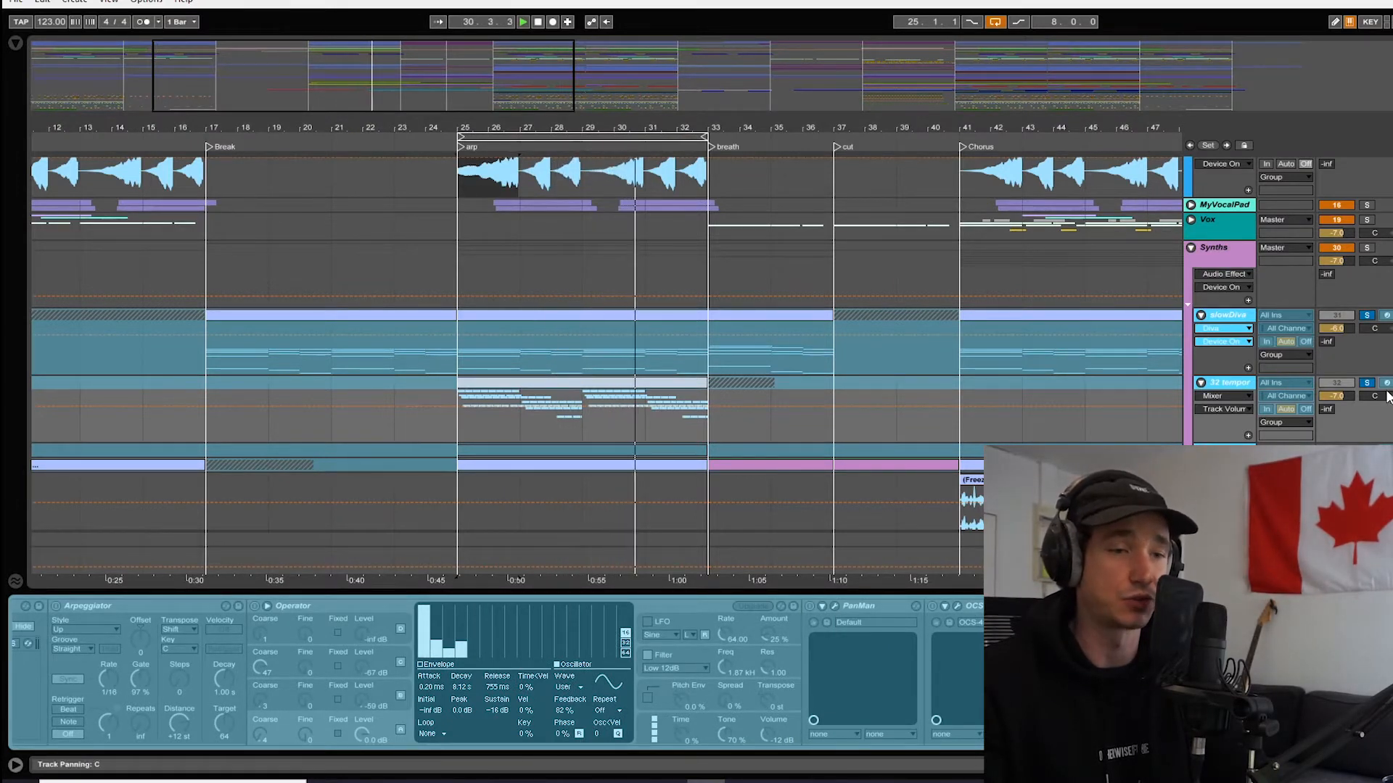
pyautogui.press('space')
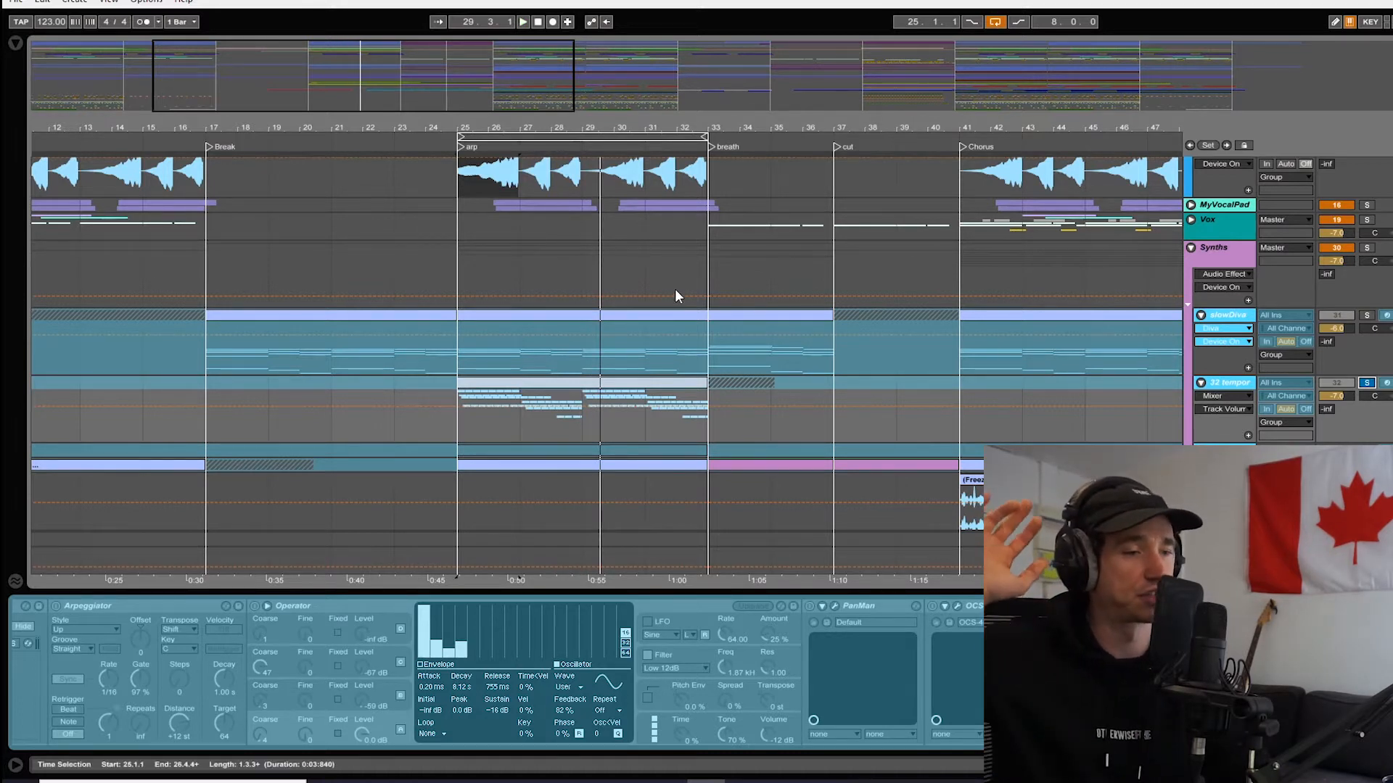
# - Fold the slowDiva track and synth track 32, and bring the song's later sections into the arrangement
pyautogui.click(1201, 316)
pyautogui.click(1201, 329)
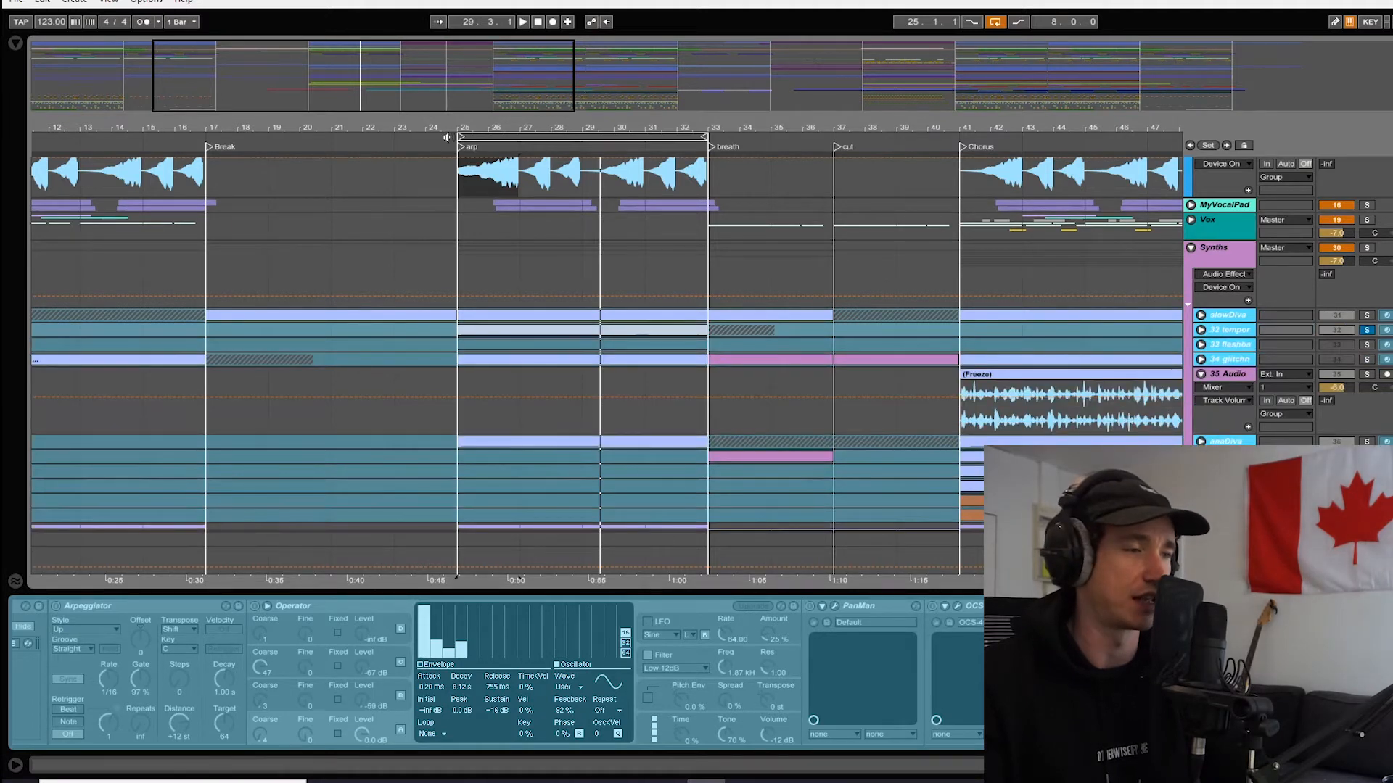
pyautogui.press('-')
pyautogui.press('-')
pyautogui.press('-')
pyautogui.press('-')
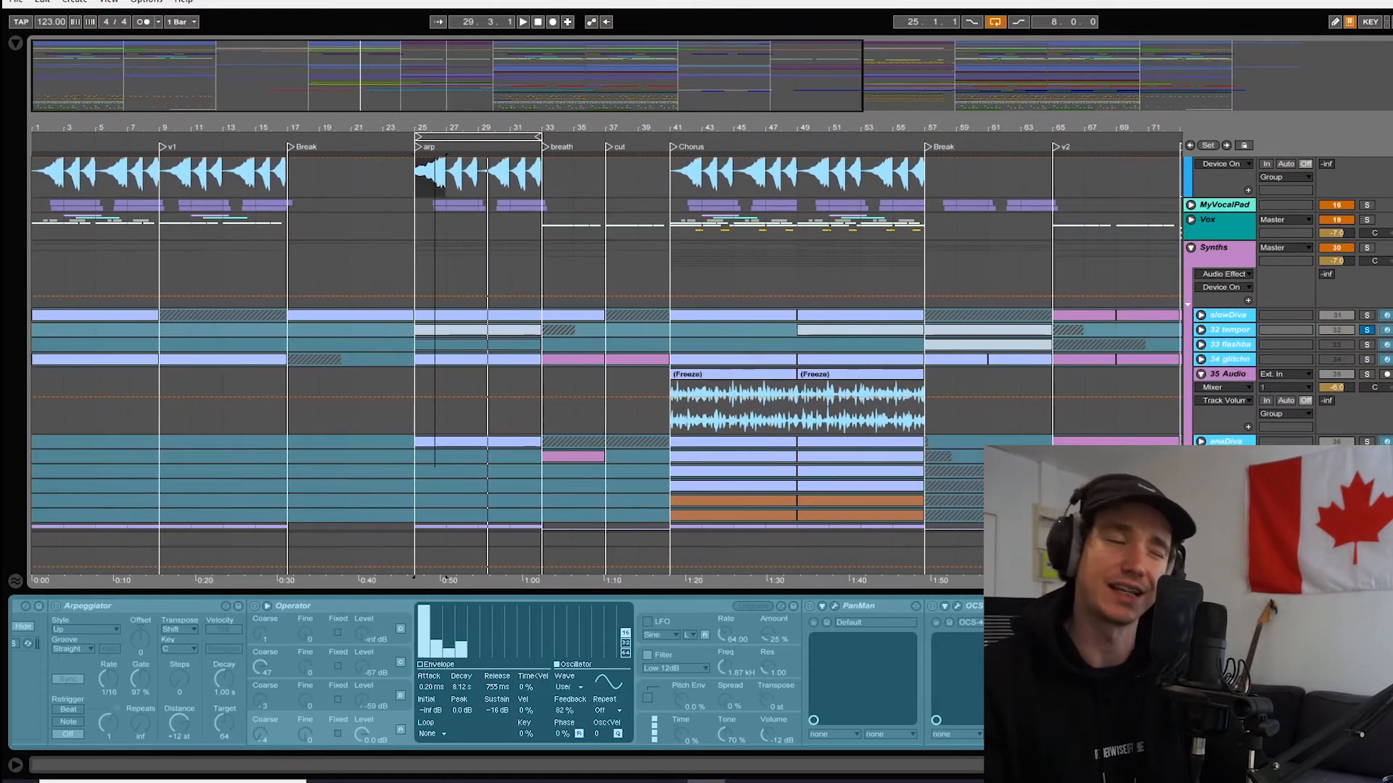
pyautogui.press('-')
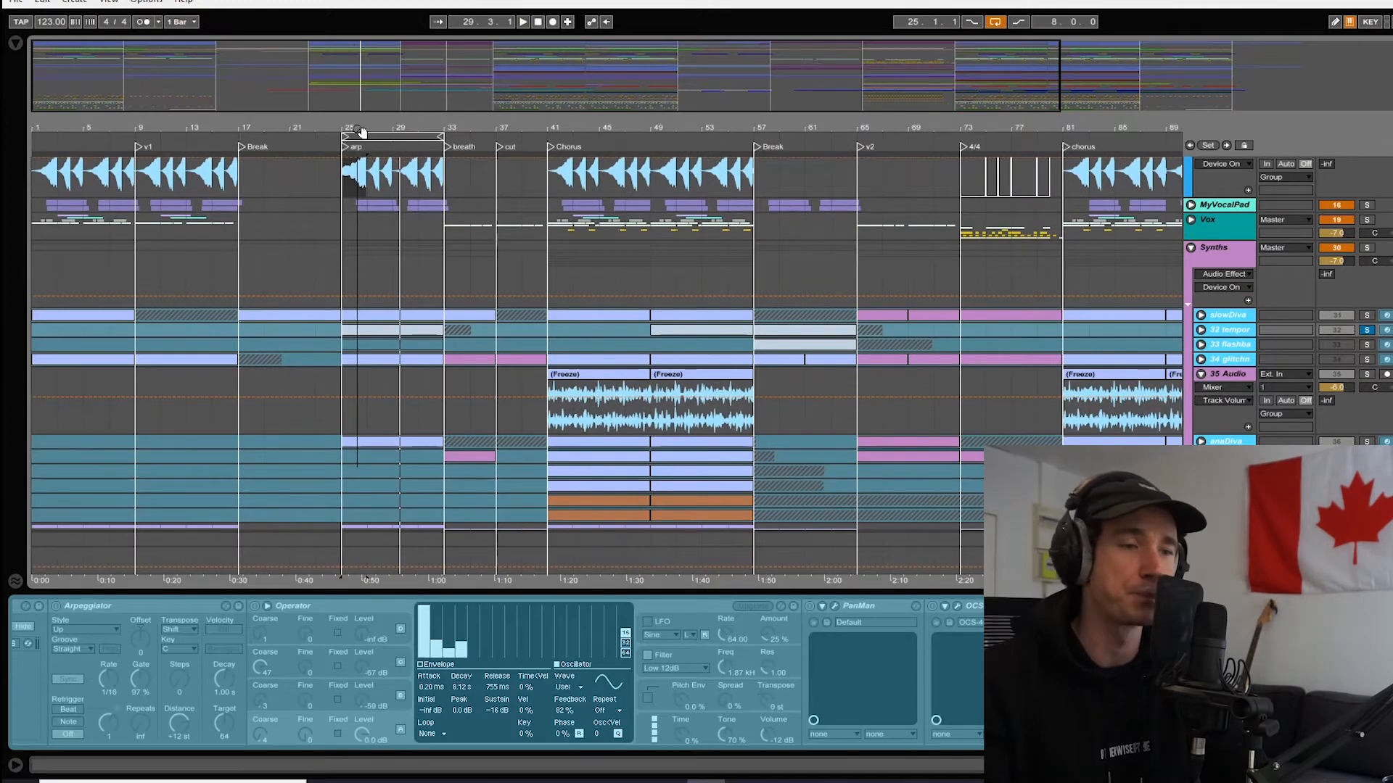
pyautogui.click(363, 133)
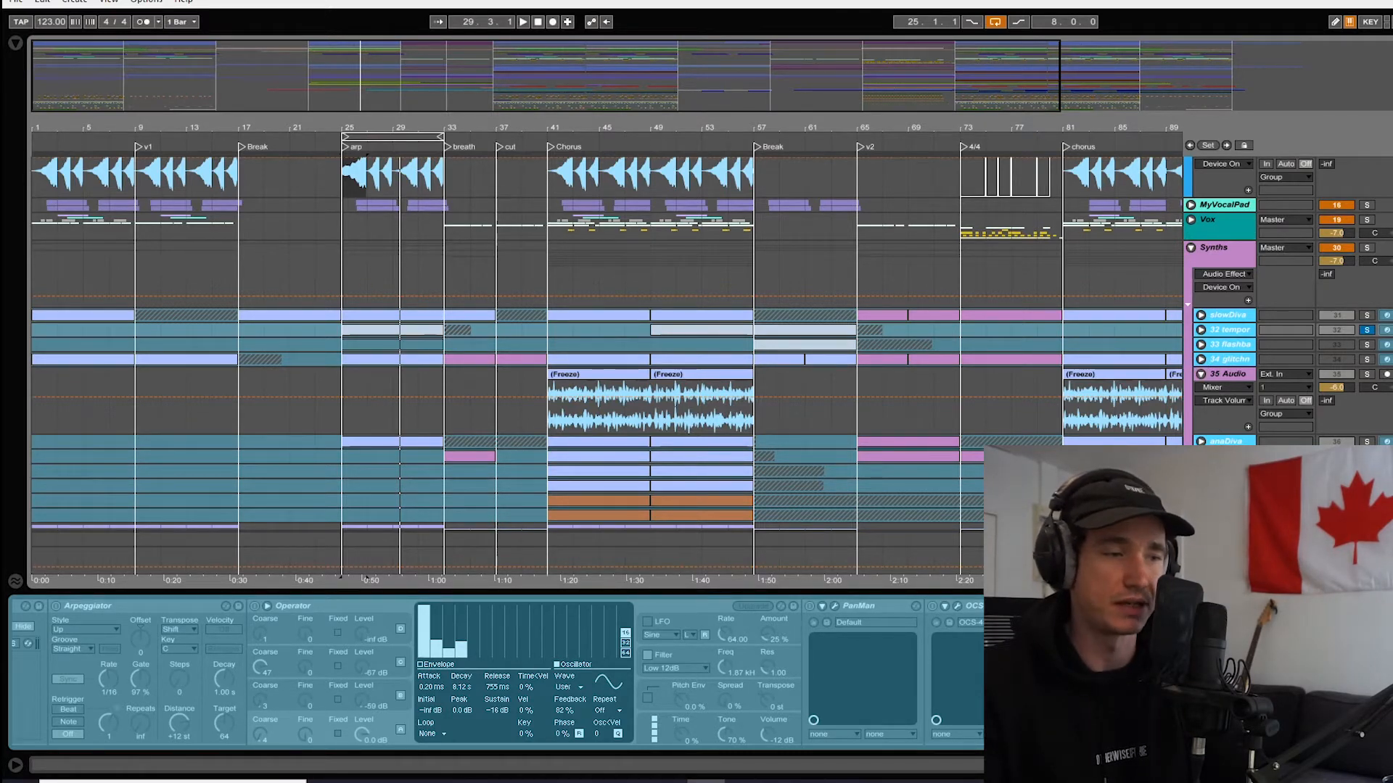
# - Review the glitchnoise rack's devices, then solo the two rufus chord tracks and play them from the Chorus marker
pyautogui.press('Up')
pyautogui.press('+')
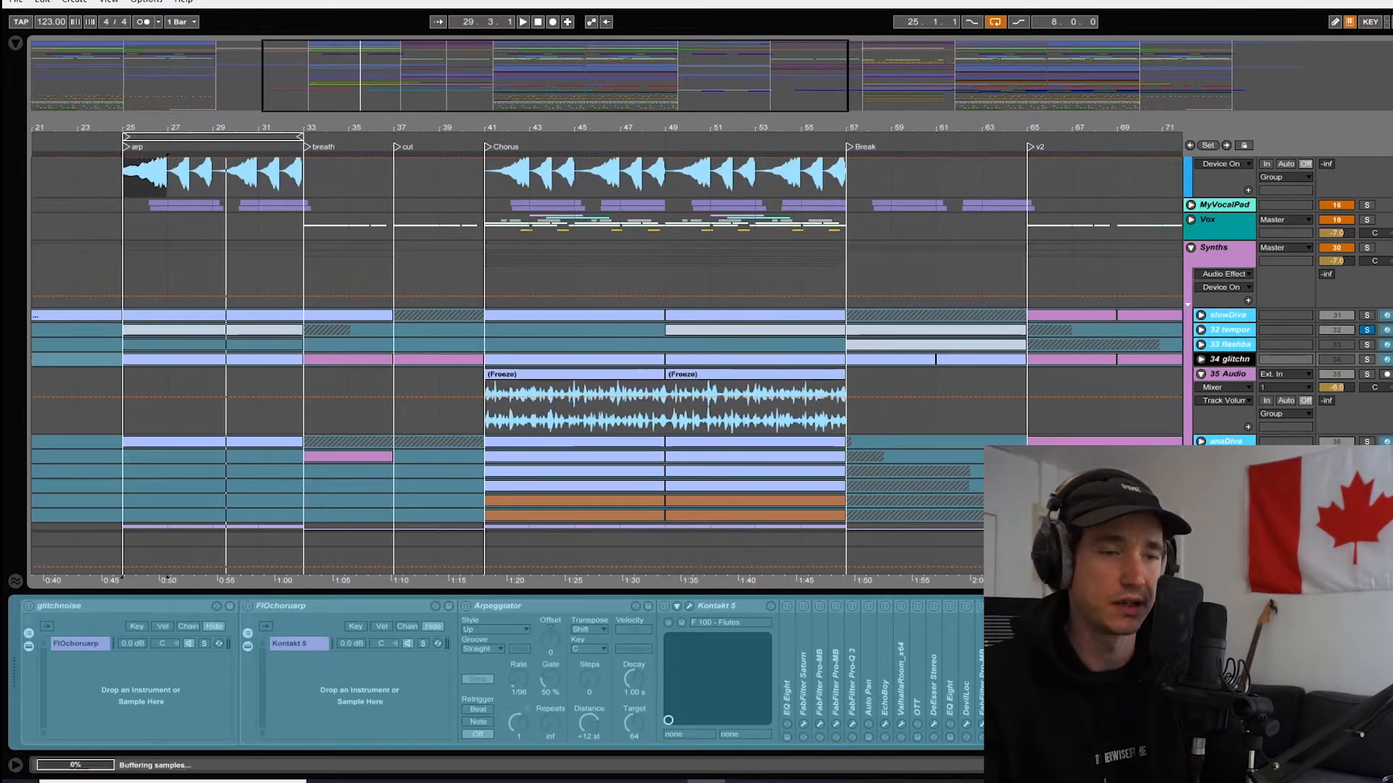
pyautogui.press('Down')
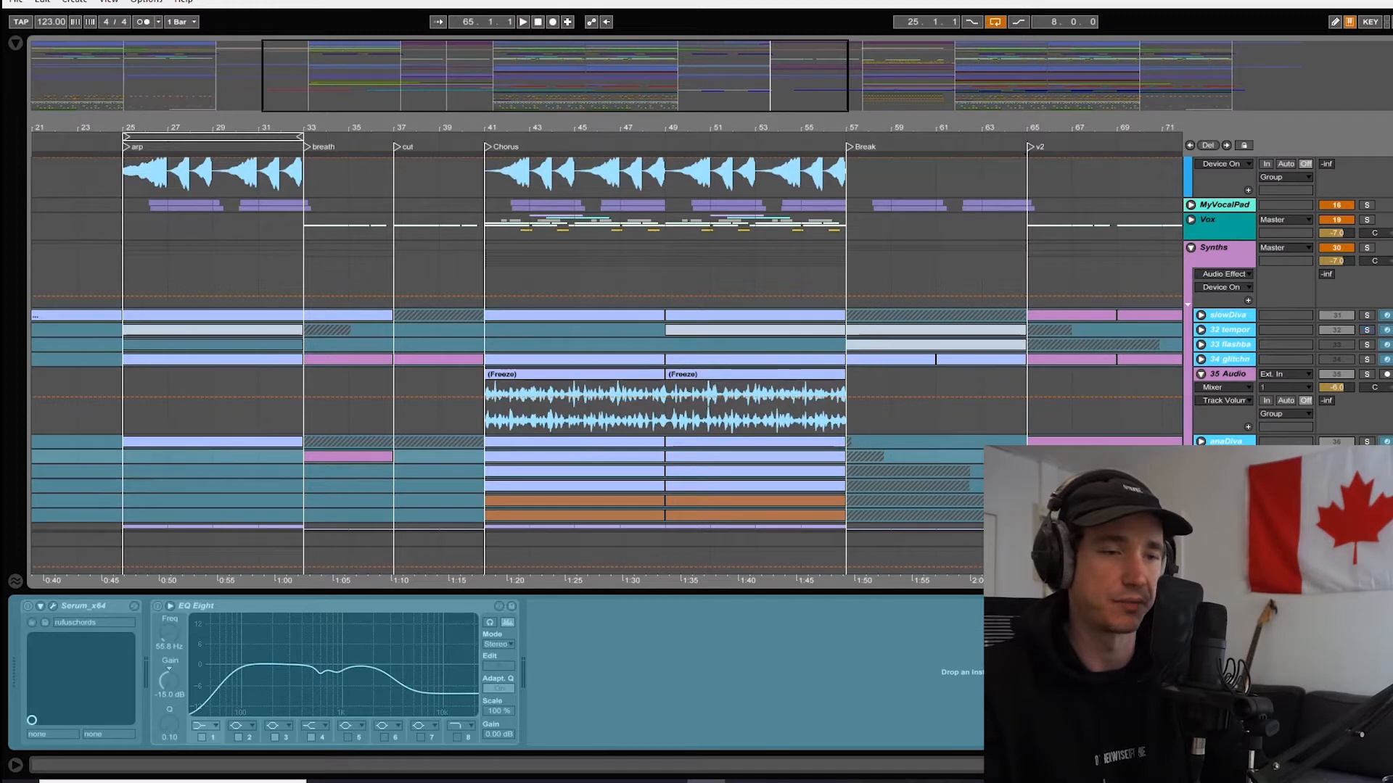
pyautogui.press('space')
pyautogui.click(494, 273)
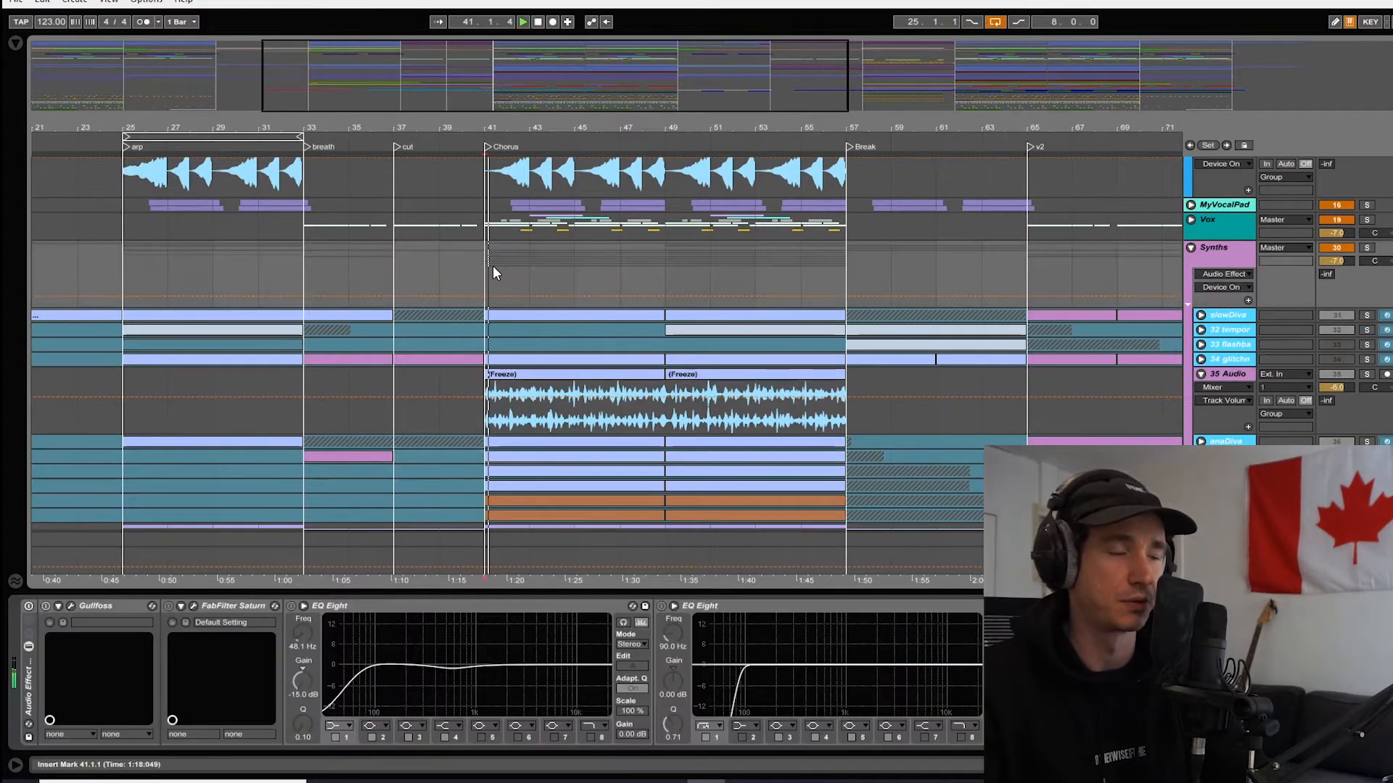
pyautogui.press('Down')
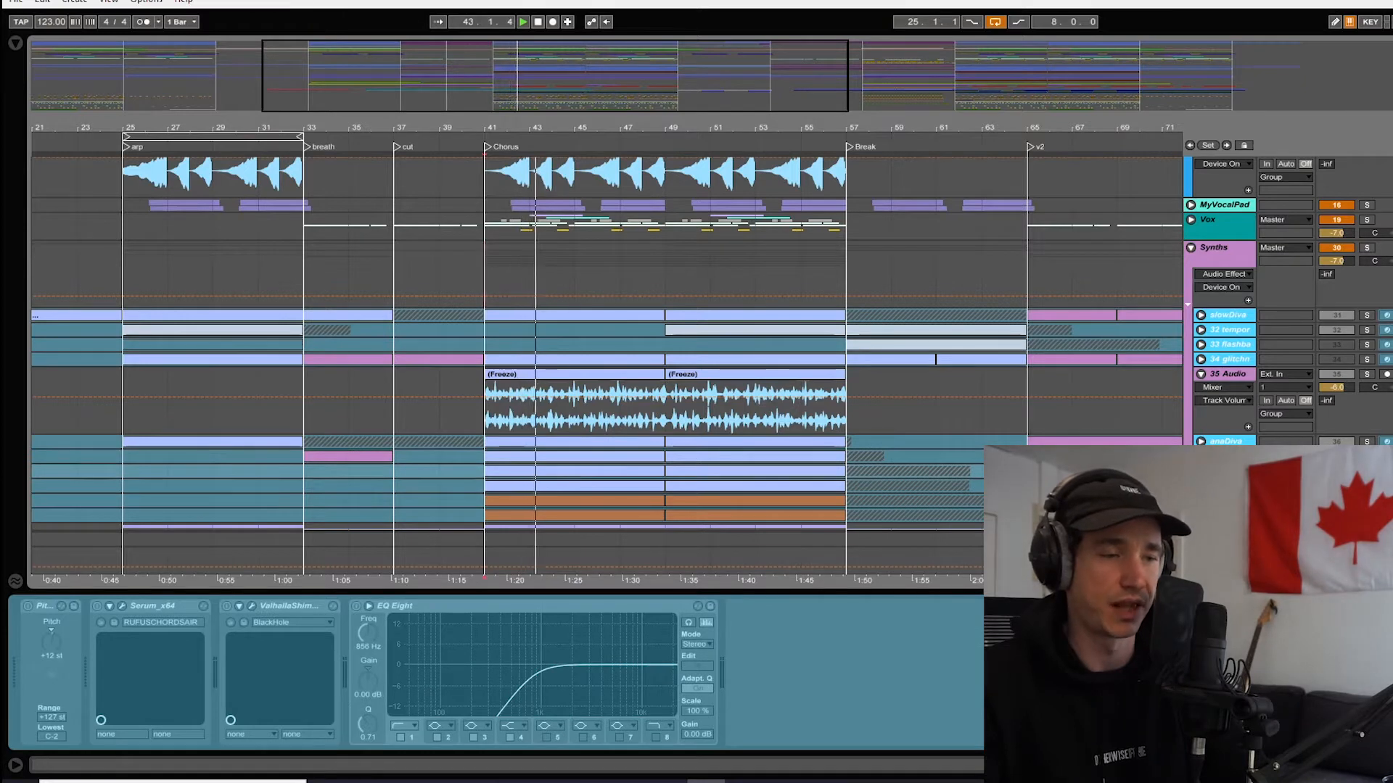
# - Add the saw track, 40 Diva and 41 Diva to the solo and unfold both Diva tracks during chorus playback
pyautogui.scroll(-4, 973, 454)
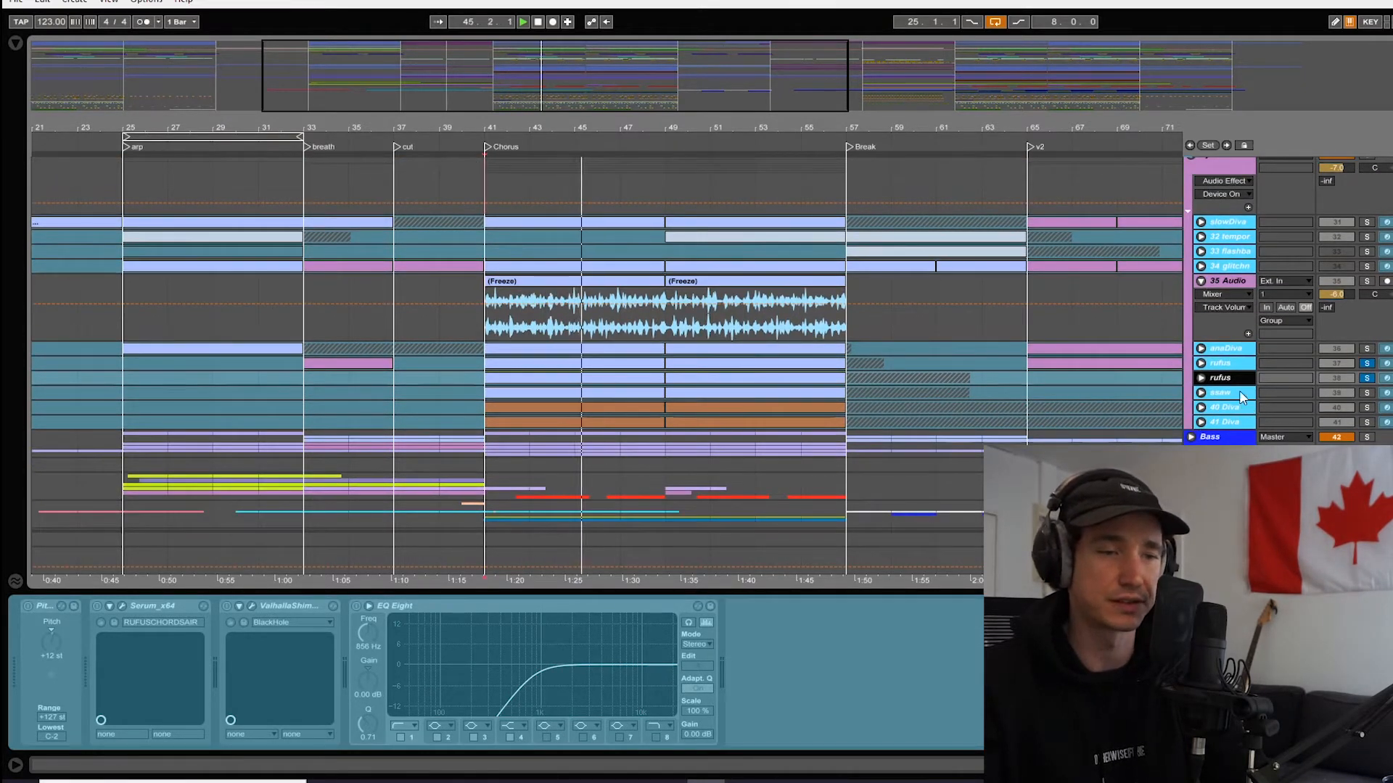
pyautogui.click(1367, 393)
pyautogui.click(1367, 407)
pyautogui.click(1367, 422)
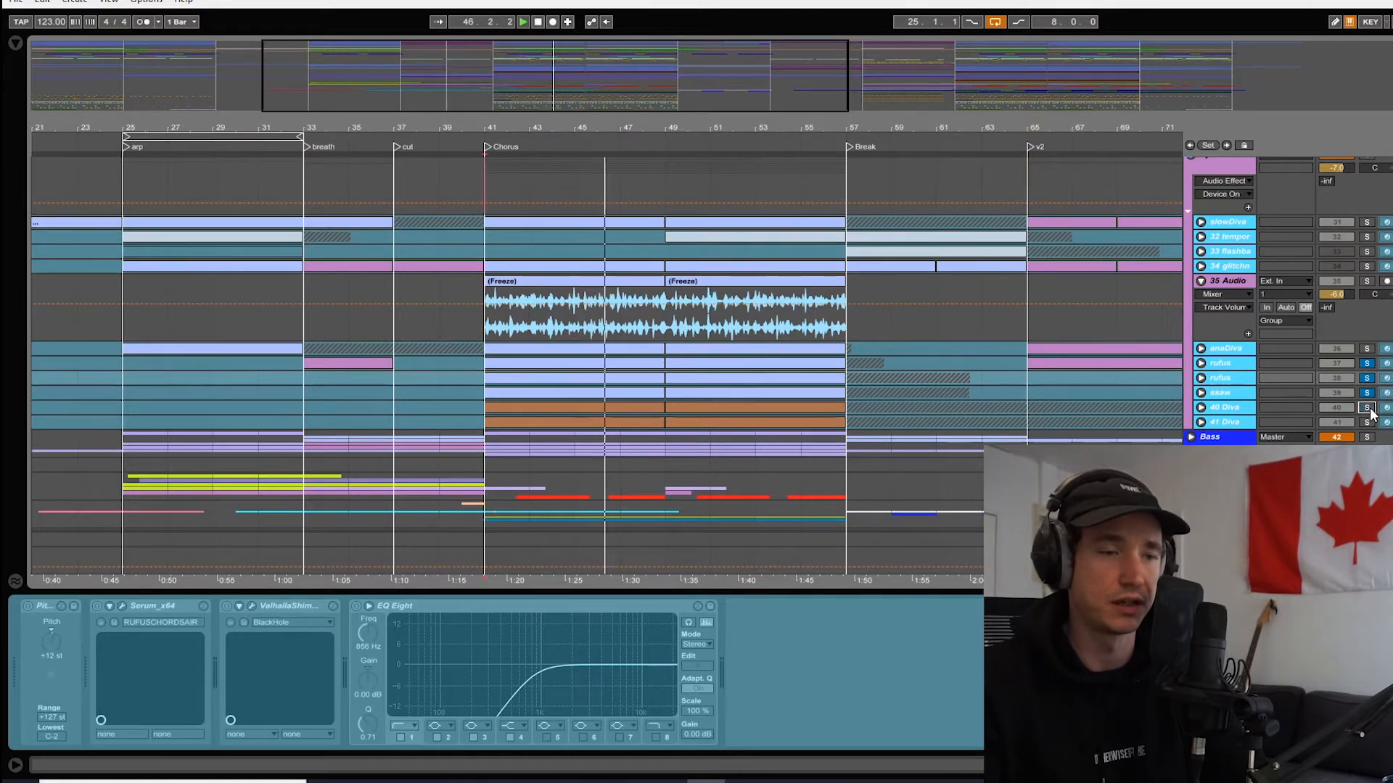
pyautogui.click(1201, 423)
pyautogui.click(1201, 408)
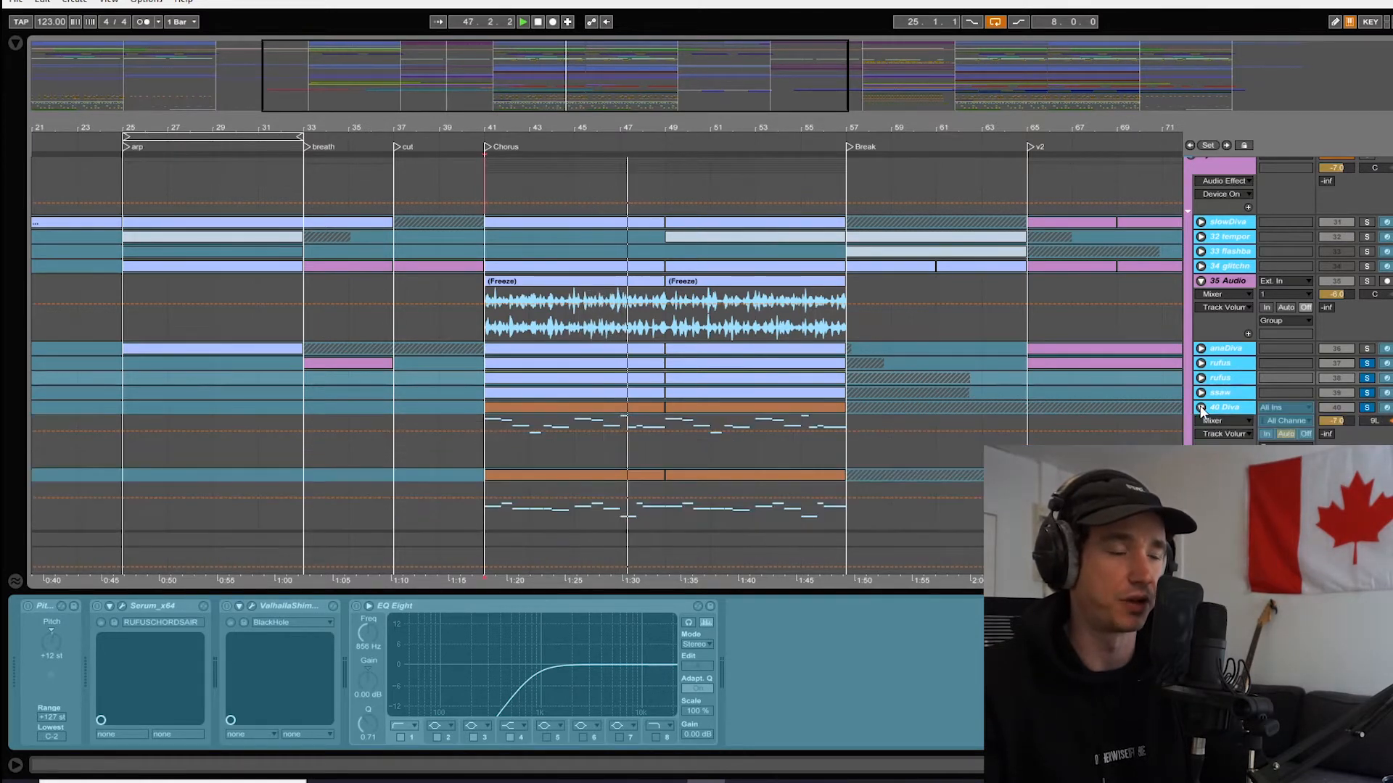
pyautogui.click(785, 403)
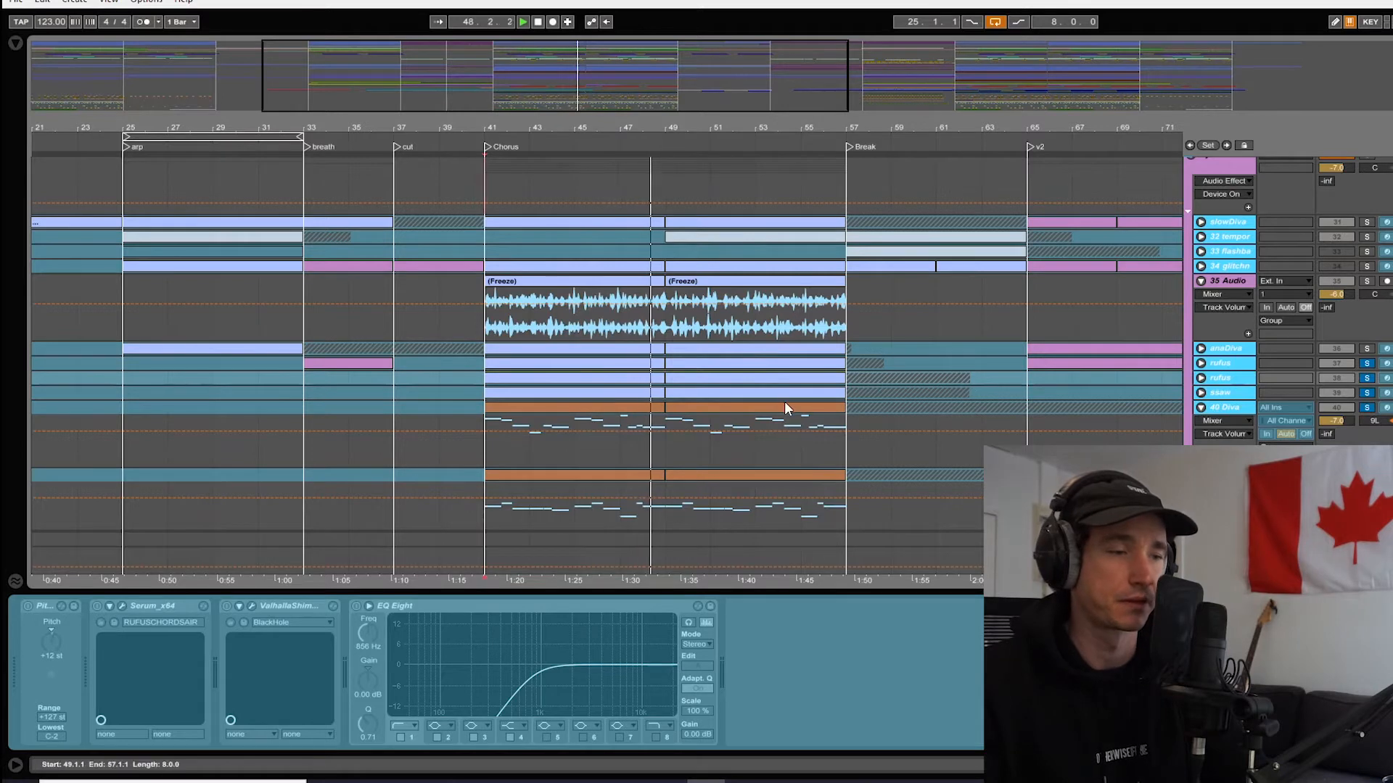
pyautogui.scroll(-1, 785, 399)
pyautogui.scroll(-3, 785, 398)
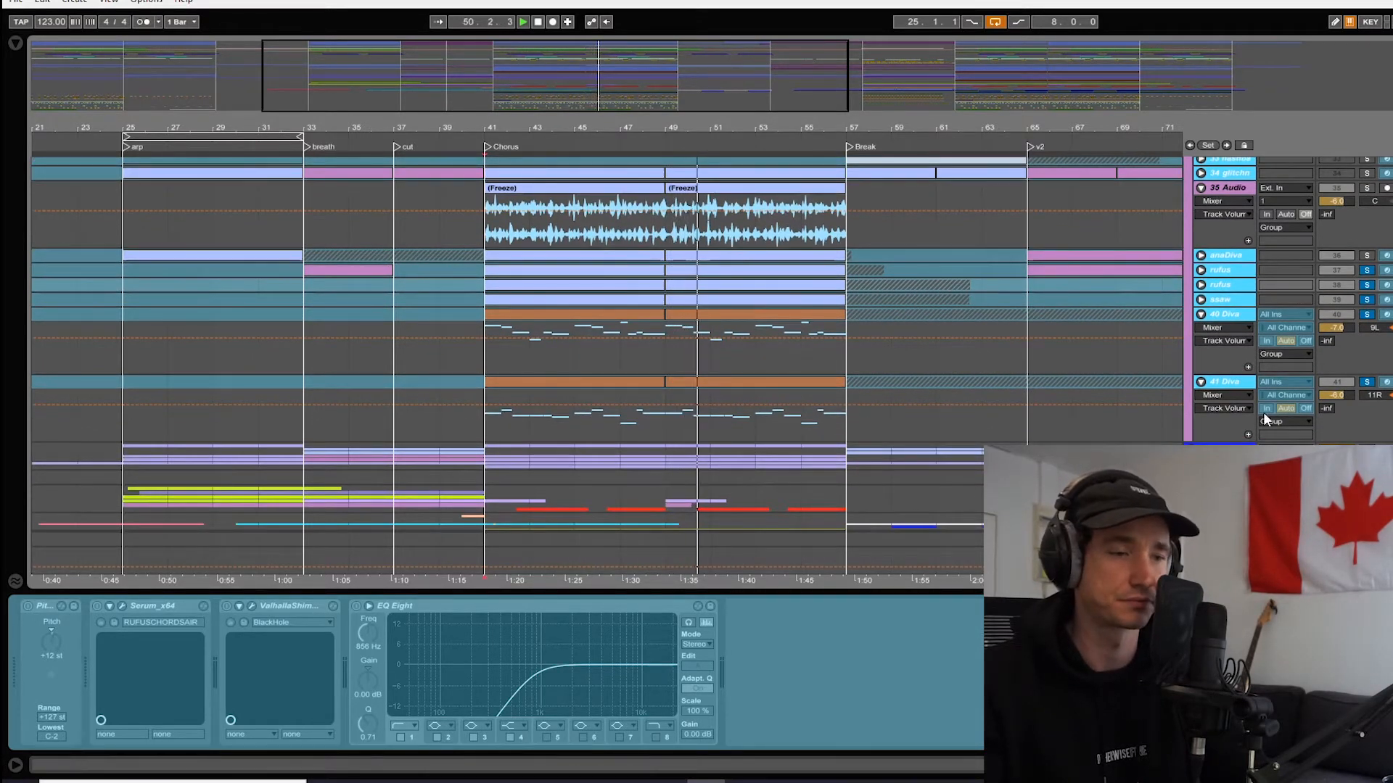
# - Stop playback, fold the Synths group and unfold the Guitar group
pyautogui.scroll(3, 969, 386)
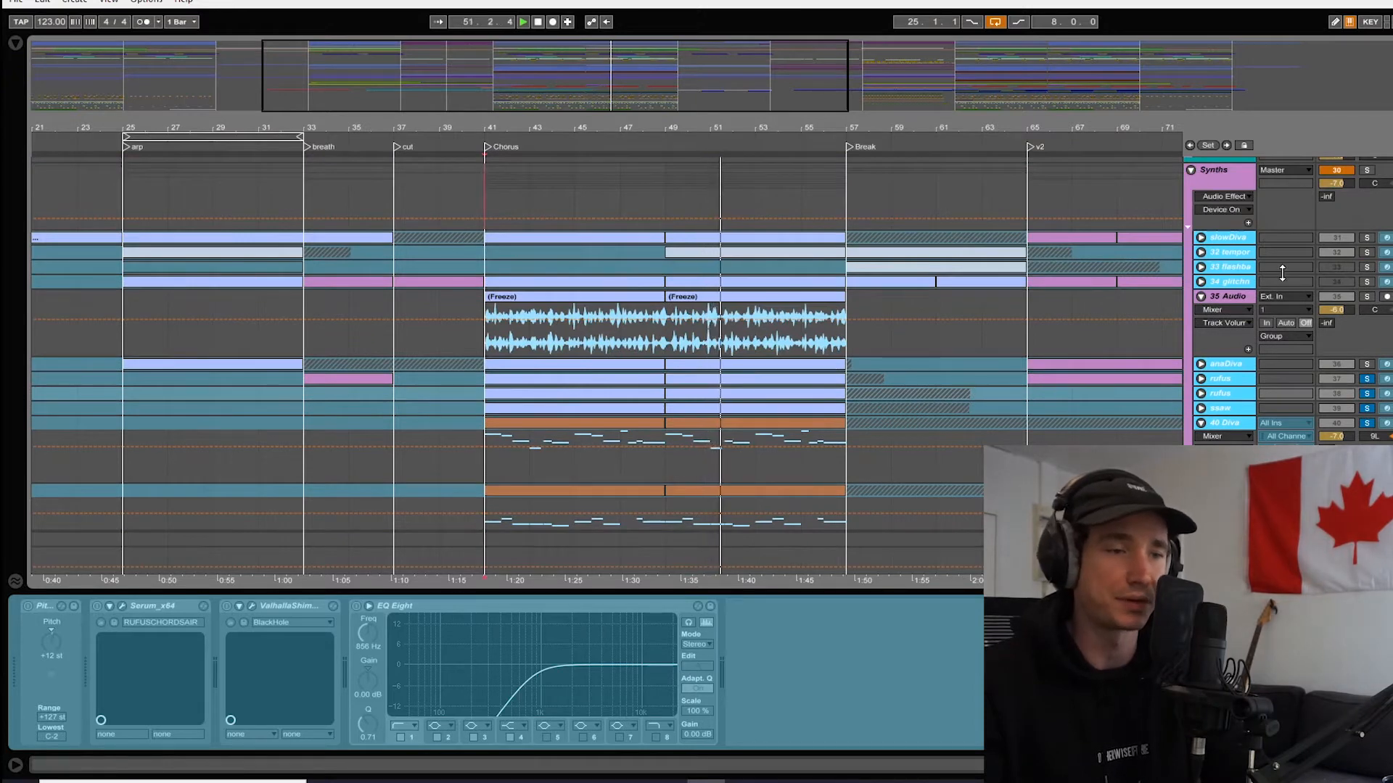
pyautogui.scroll(3, 1291, 390)
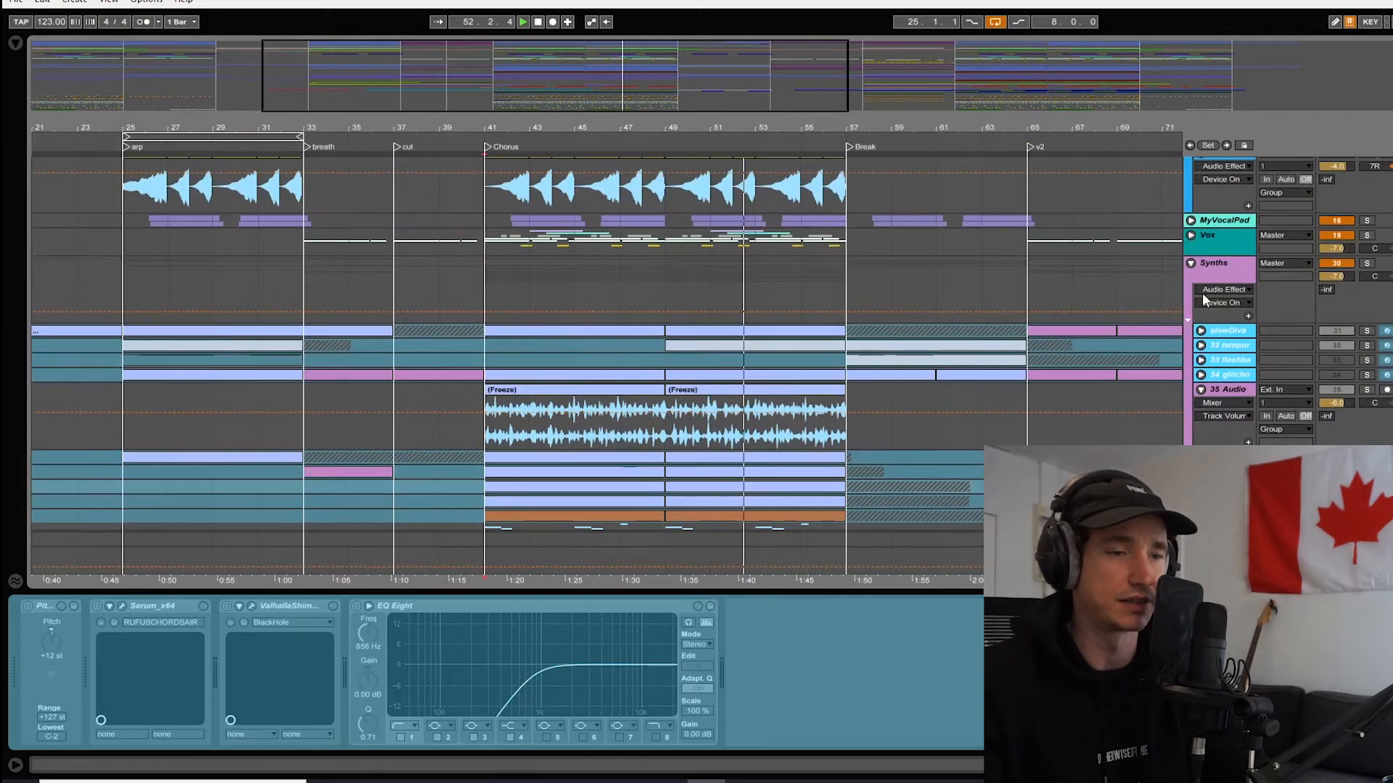
pyautogui.press('space')
pyautogui.moveTo(615, 132); pyautogui.dragTo(434, 61)
pyautogui.click(1191, 264)
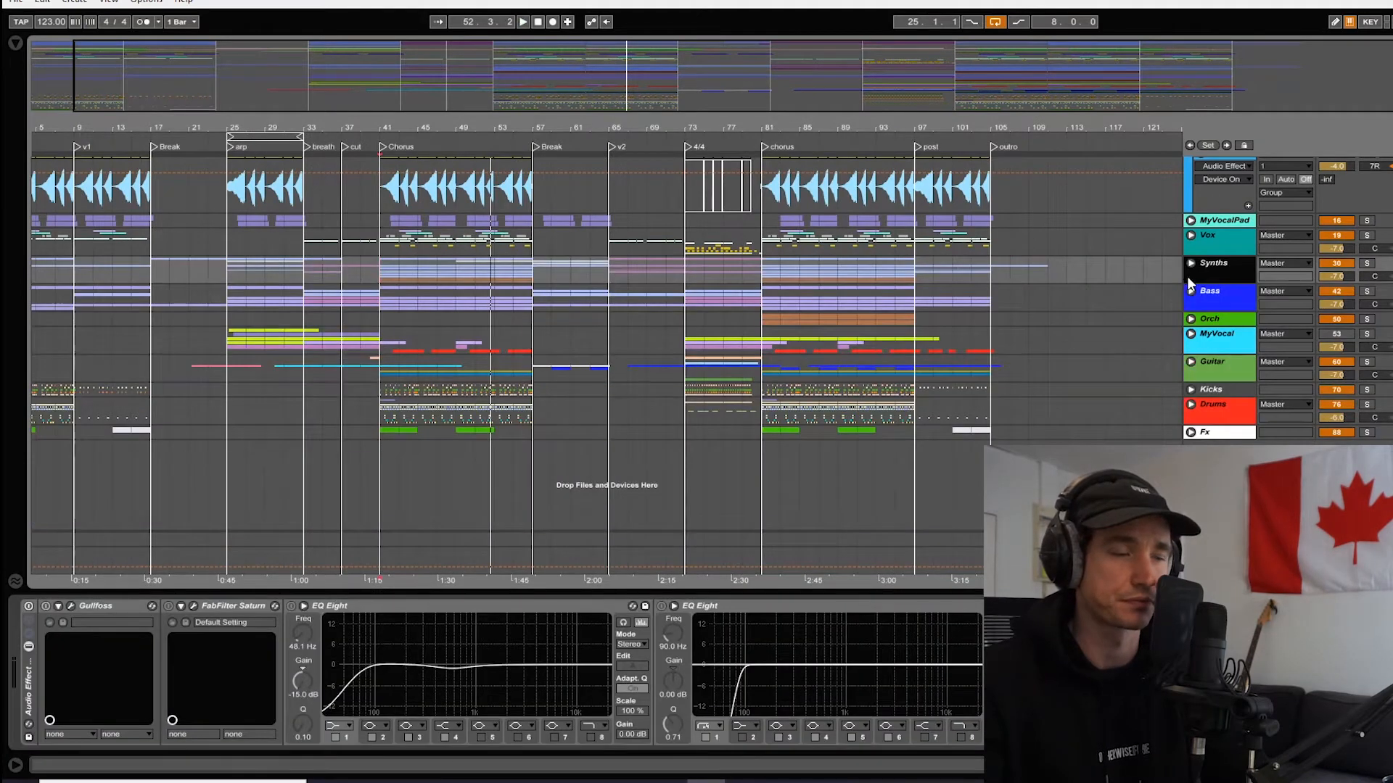
pyautogui.click(1191, 361)
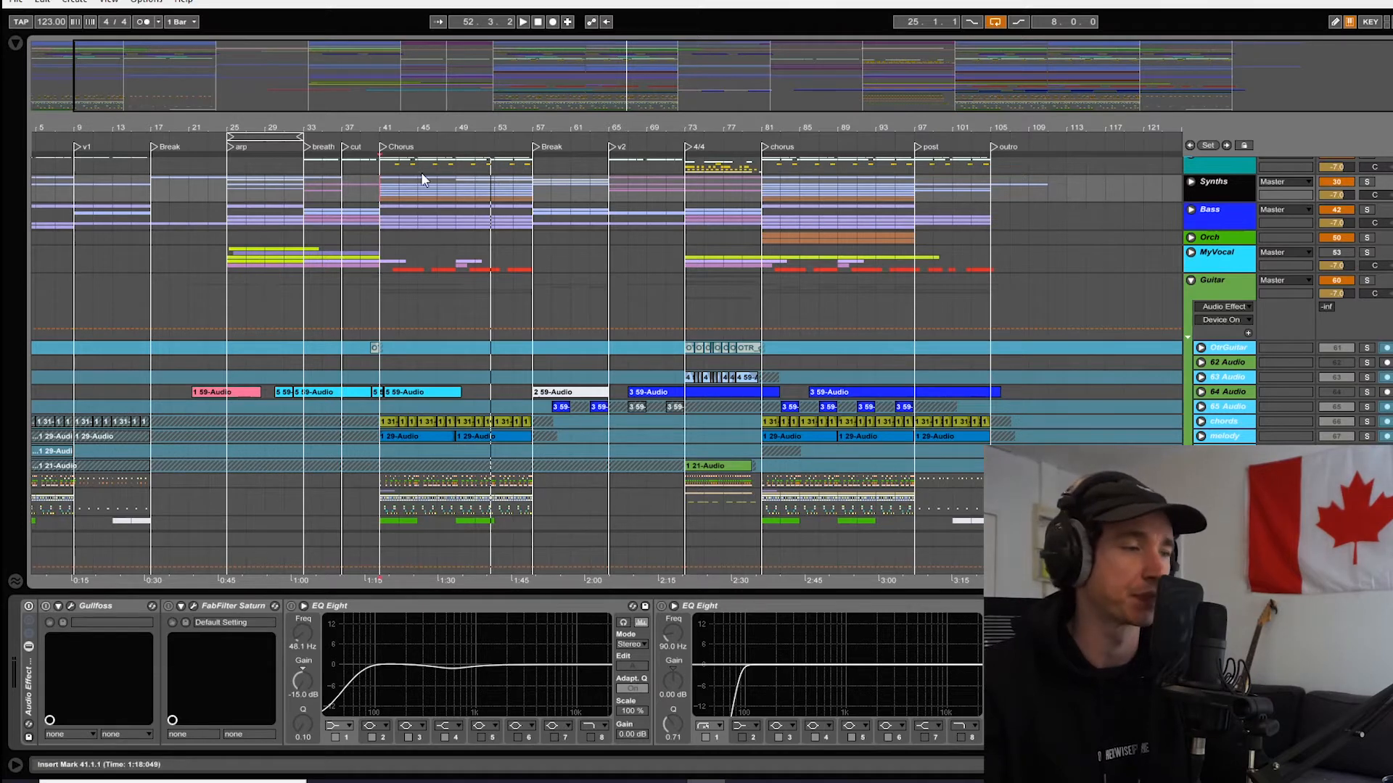
# - Unfold and solo the melody guitar track, play it from the Chorus marker, and add the chords track to the solo
pyautogui.moveTo(392, 123); pyautogui.dragTo(1088, 428)
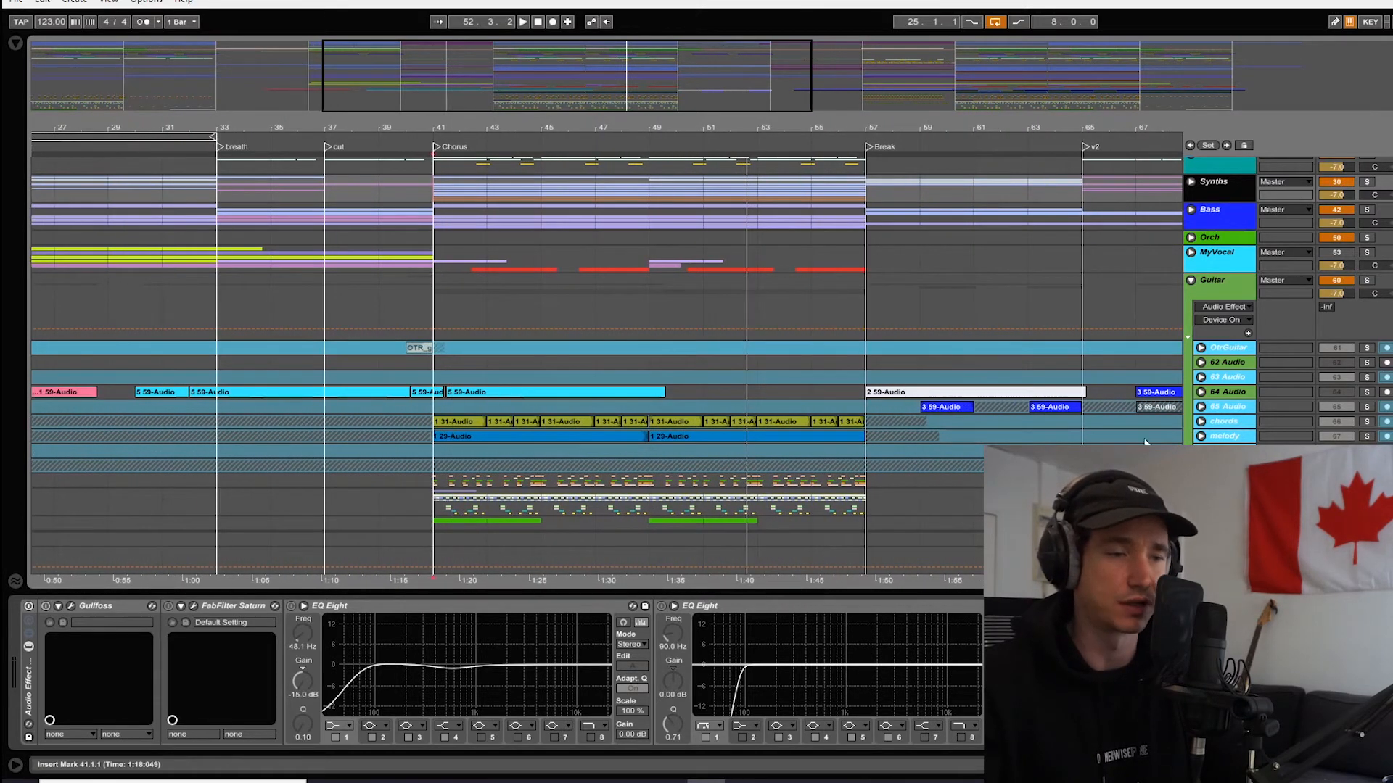
pyautogui.click(1201, 435)
pyautogui.click(1376, 437)
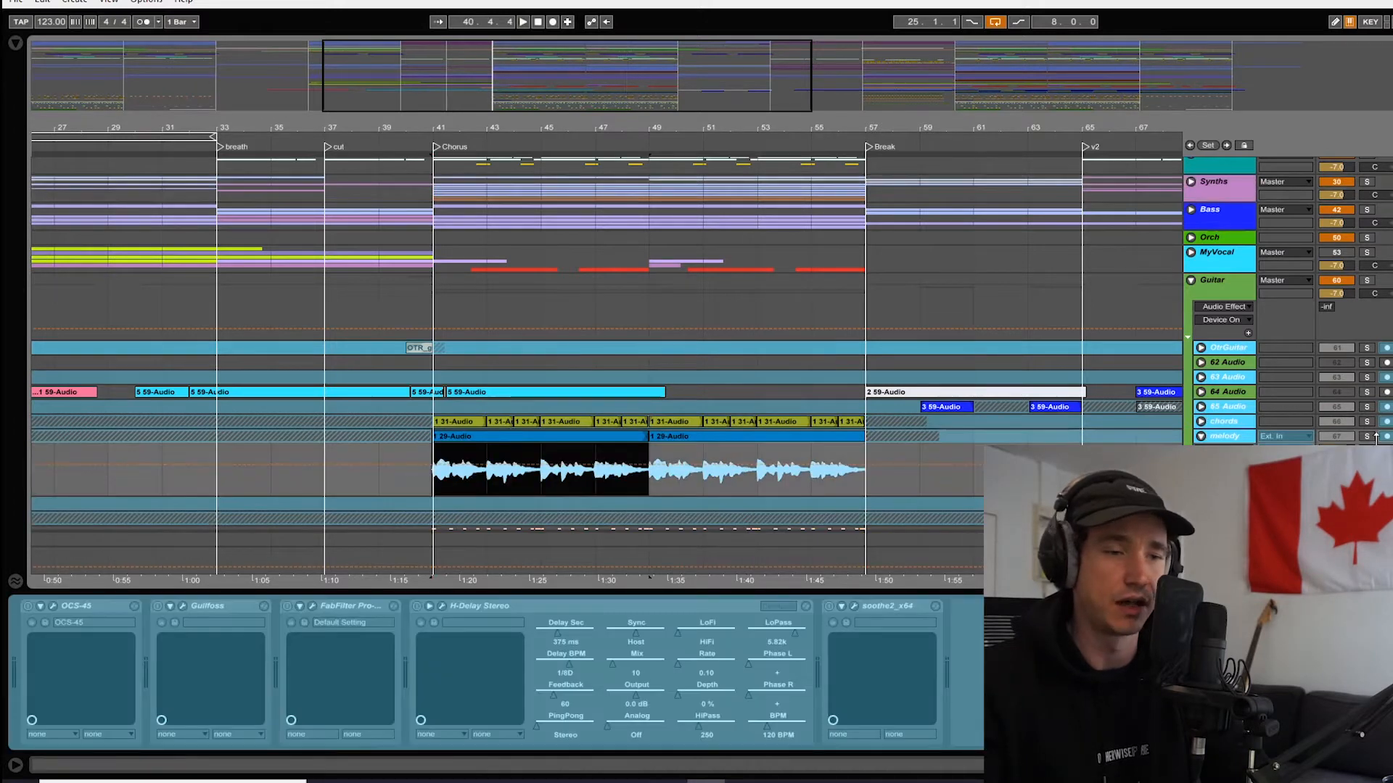
pyautogui.click(1366, 436)
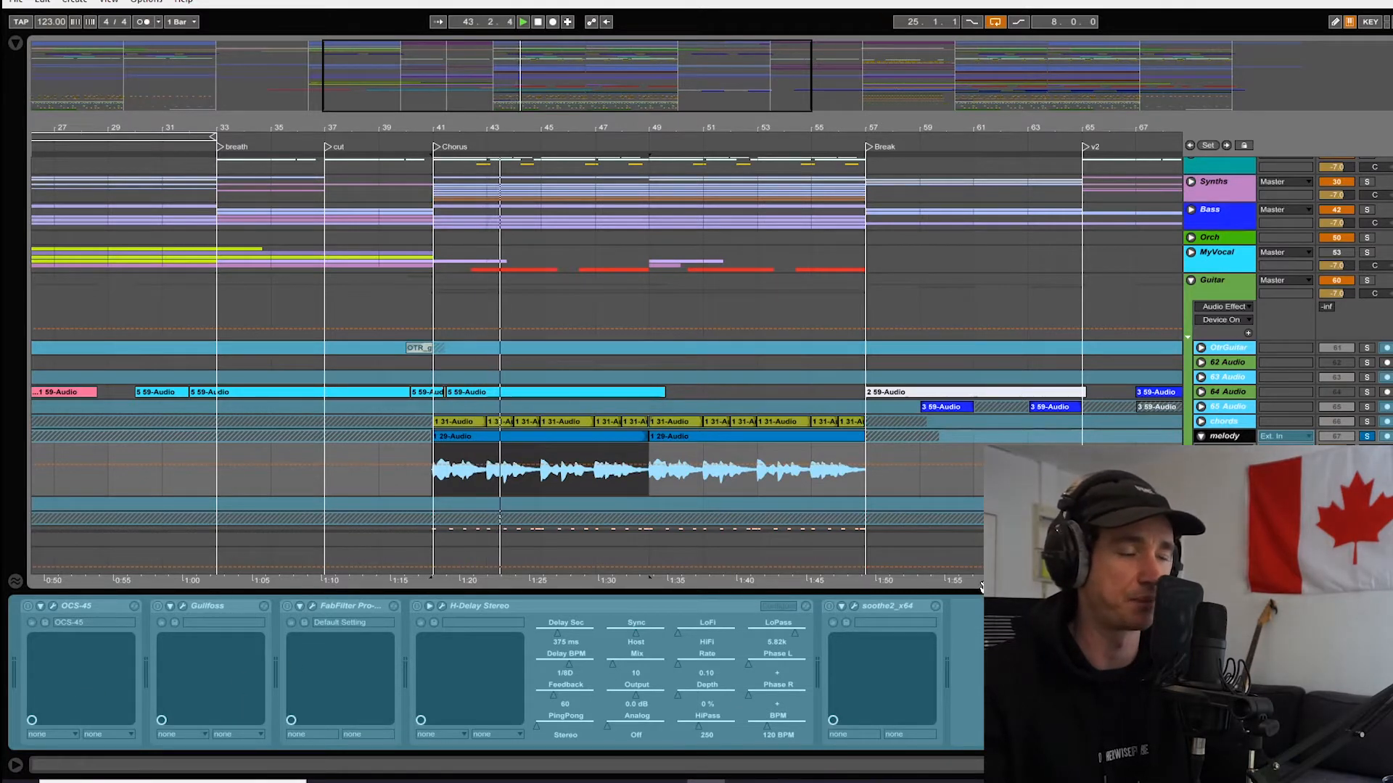
pyautogui.scroll(-3, 964, 425)
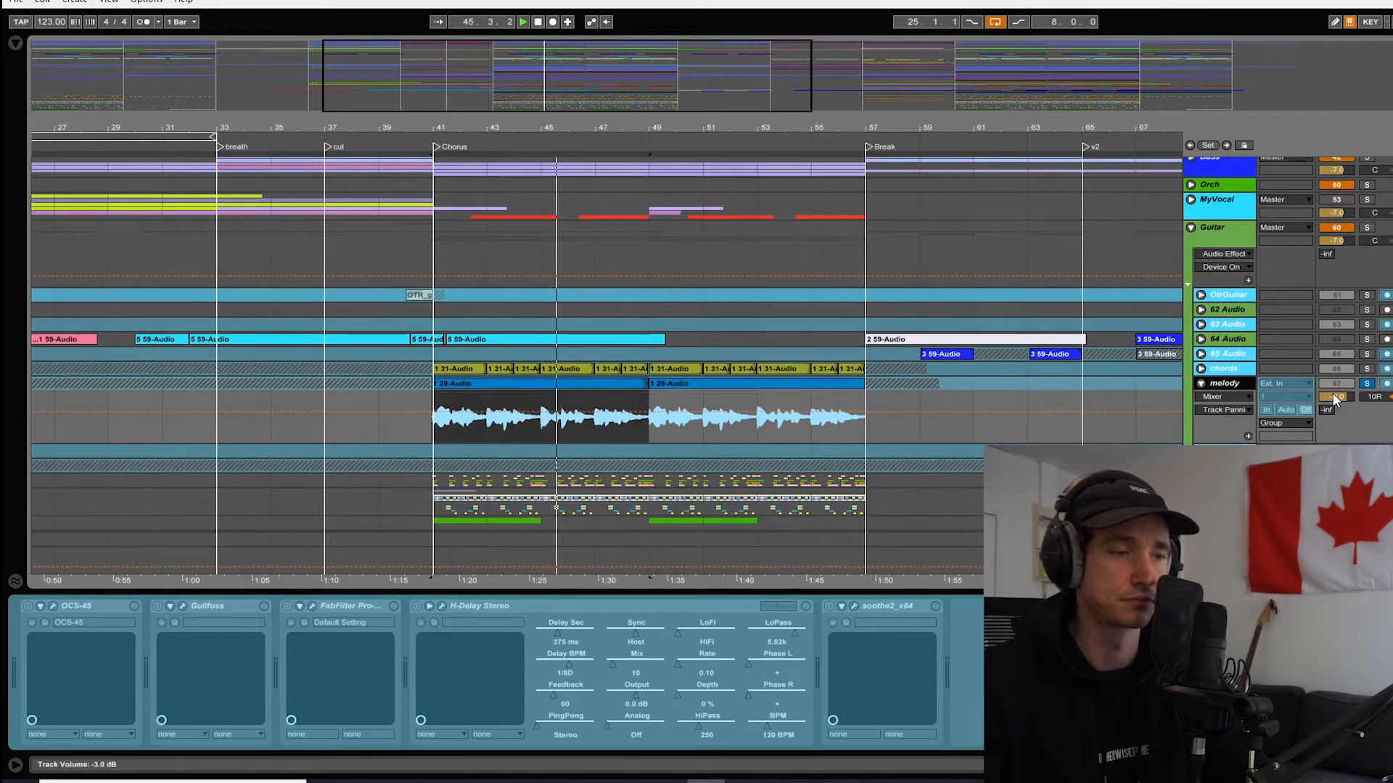
pyautogui.click(1222, 370)
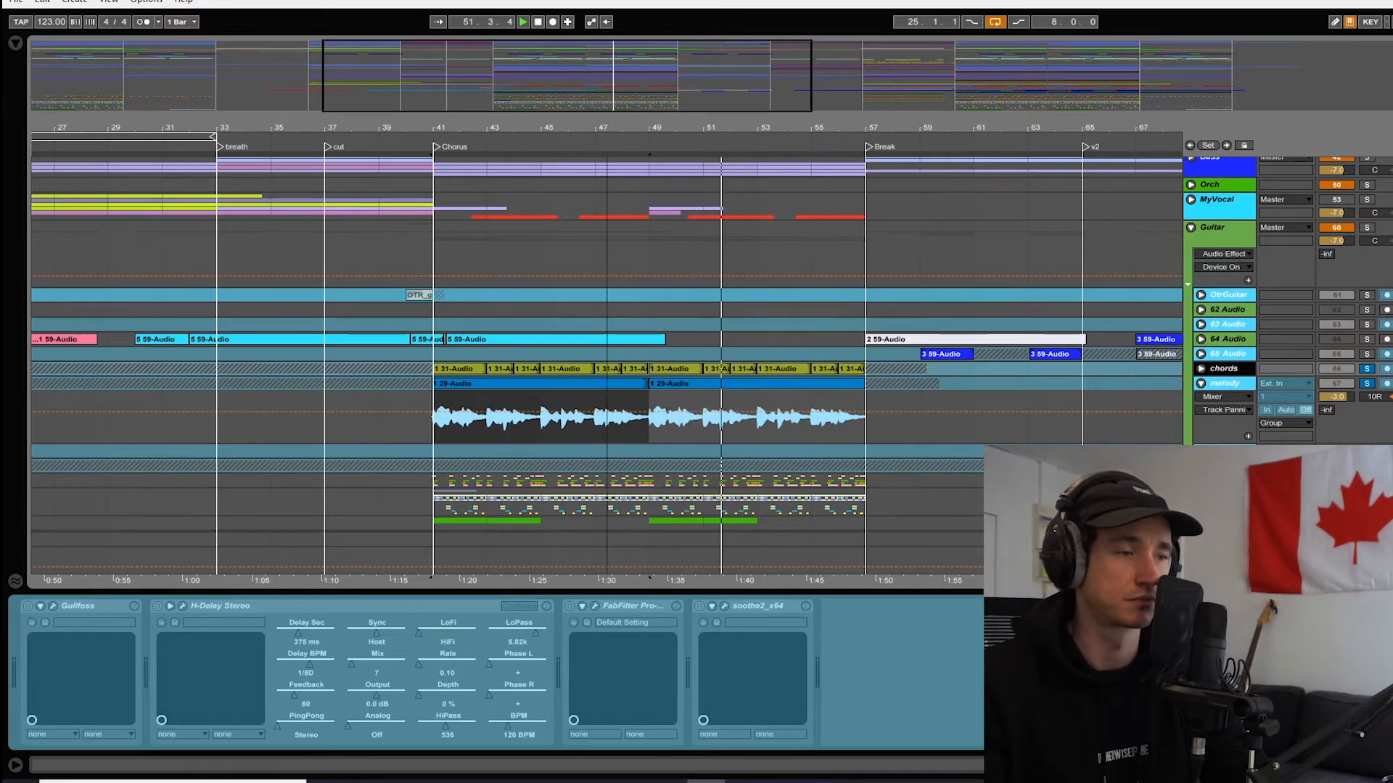
# - Unfold and solo the OtrGuitar track, play it from the 4/4 marker, and show its effect devices
pyautogui.moveTo(613, 133); pyautogui.dragTo(545, 116)
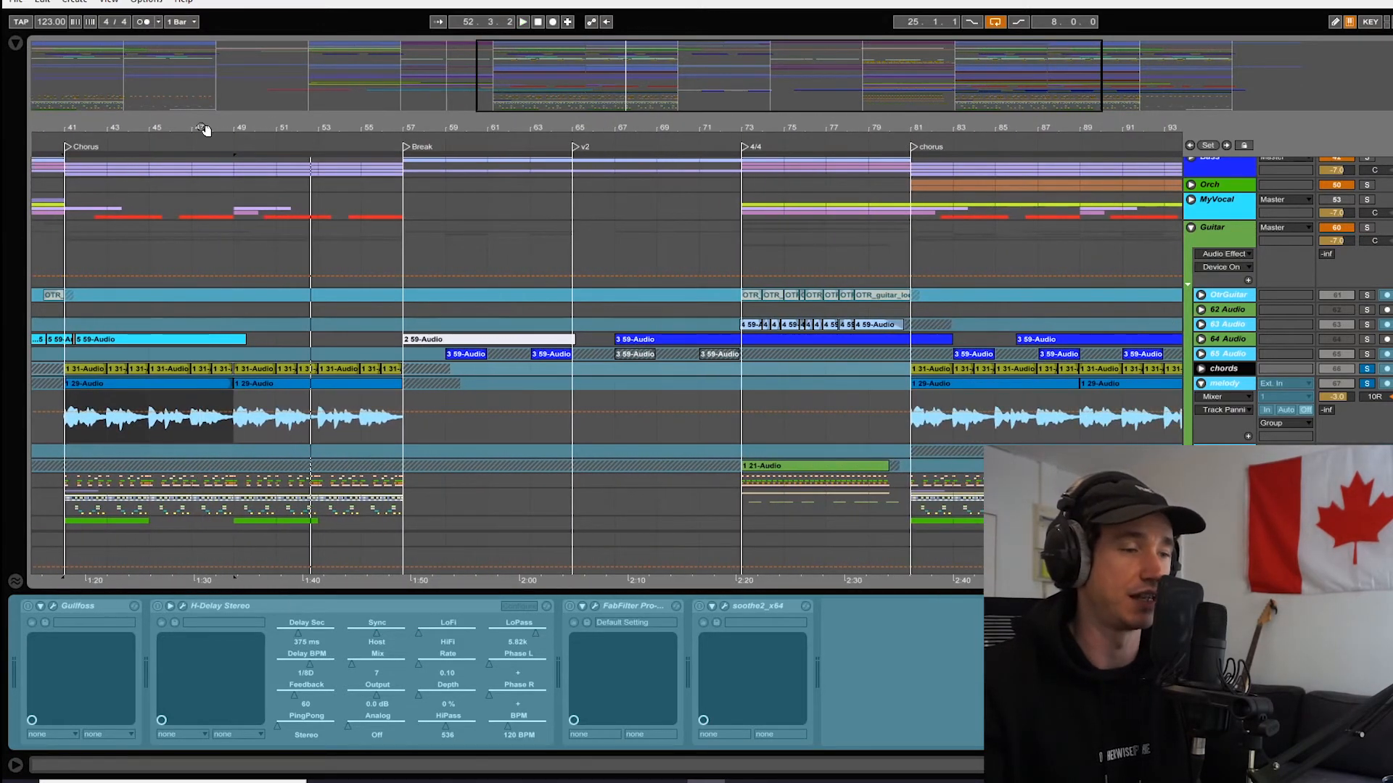
pyautogui.click(750, 224)
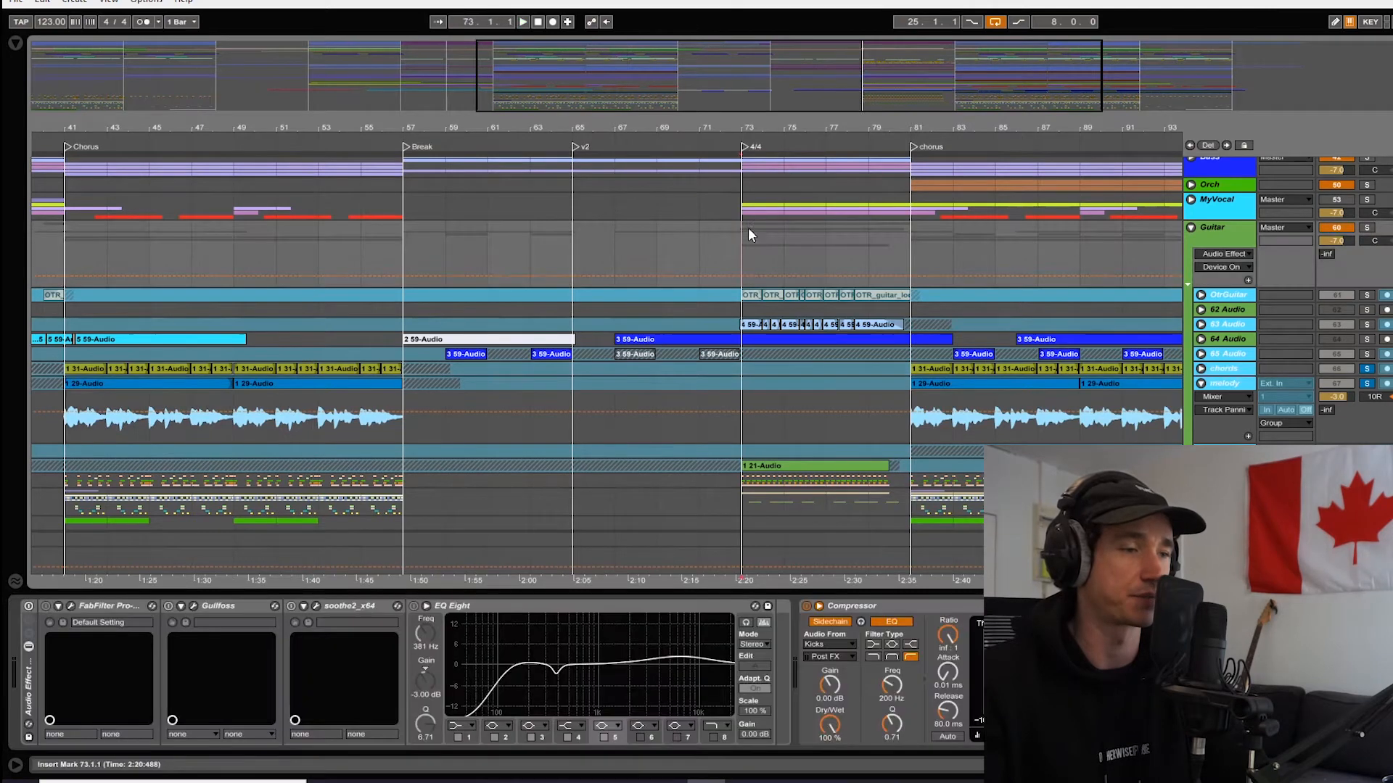
pyautogui.click(1201, 298)
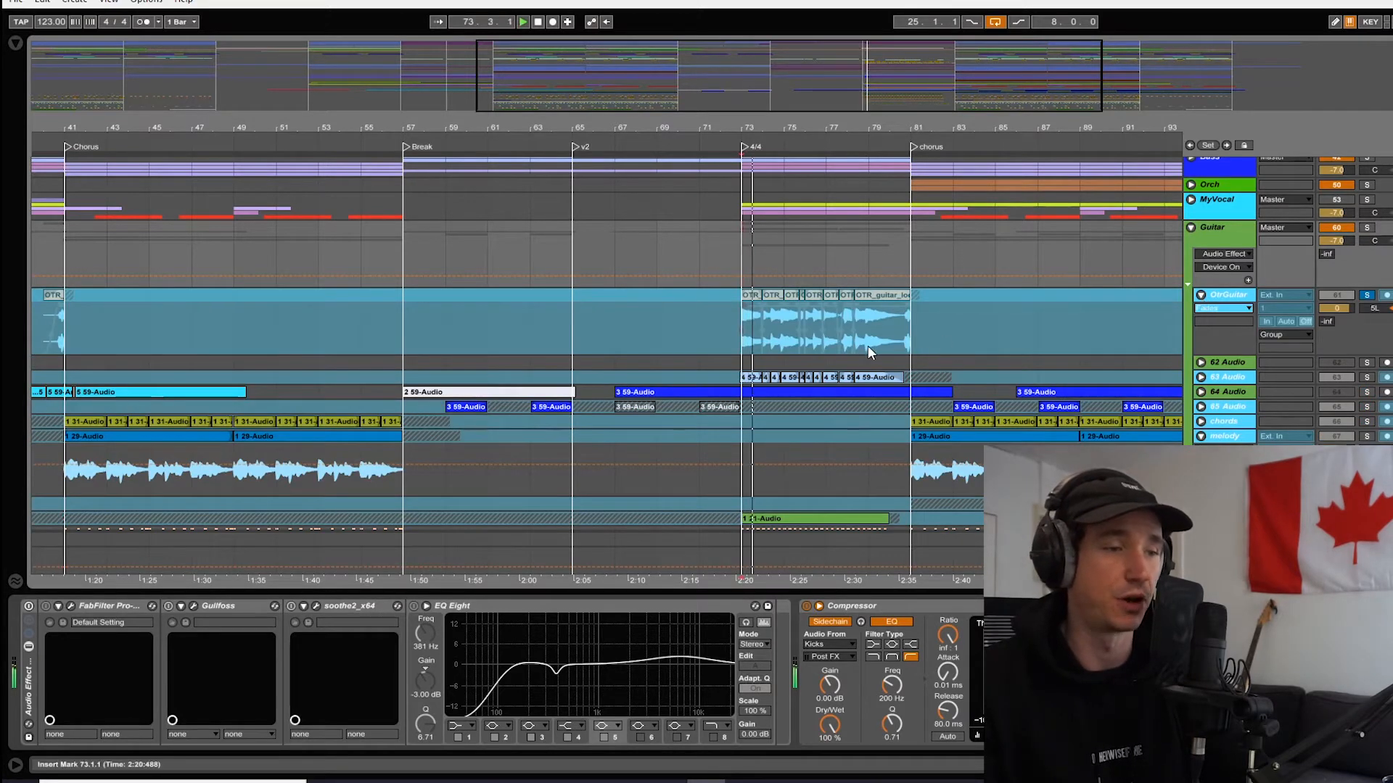
pyautogui.click(1242, 305)
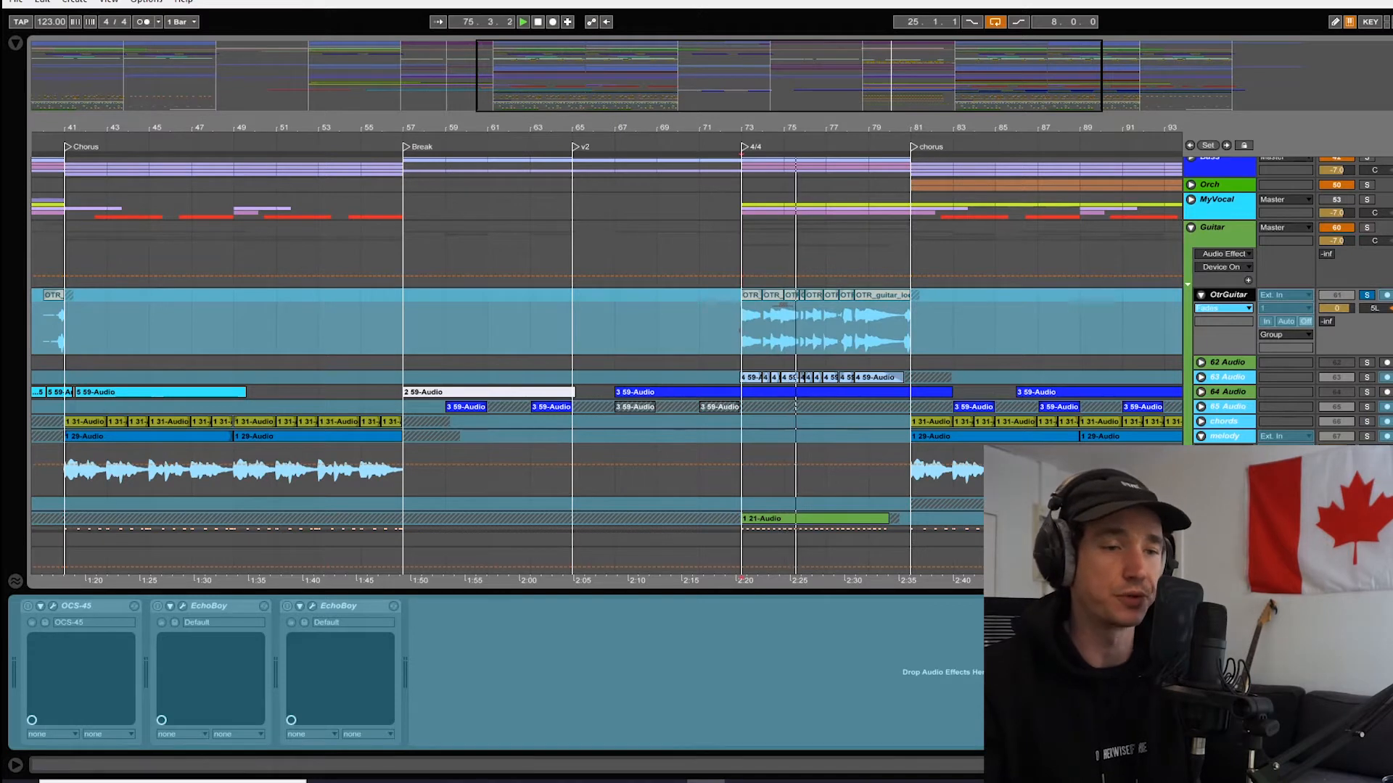
# - Unfold and solo guitar track 63 Audio, and play it in the 4/4 section with and without OtrGuitar
pyautogui.click(1201, 377)
pyautogui.click(737, 424)
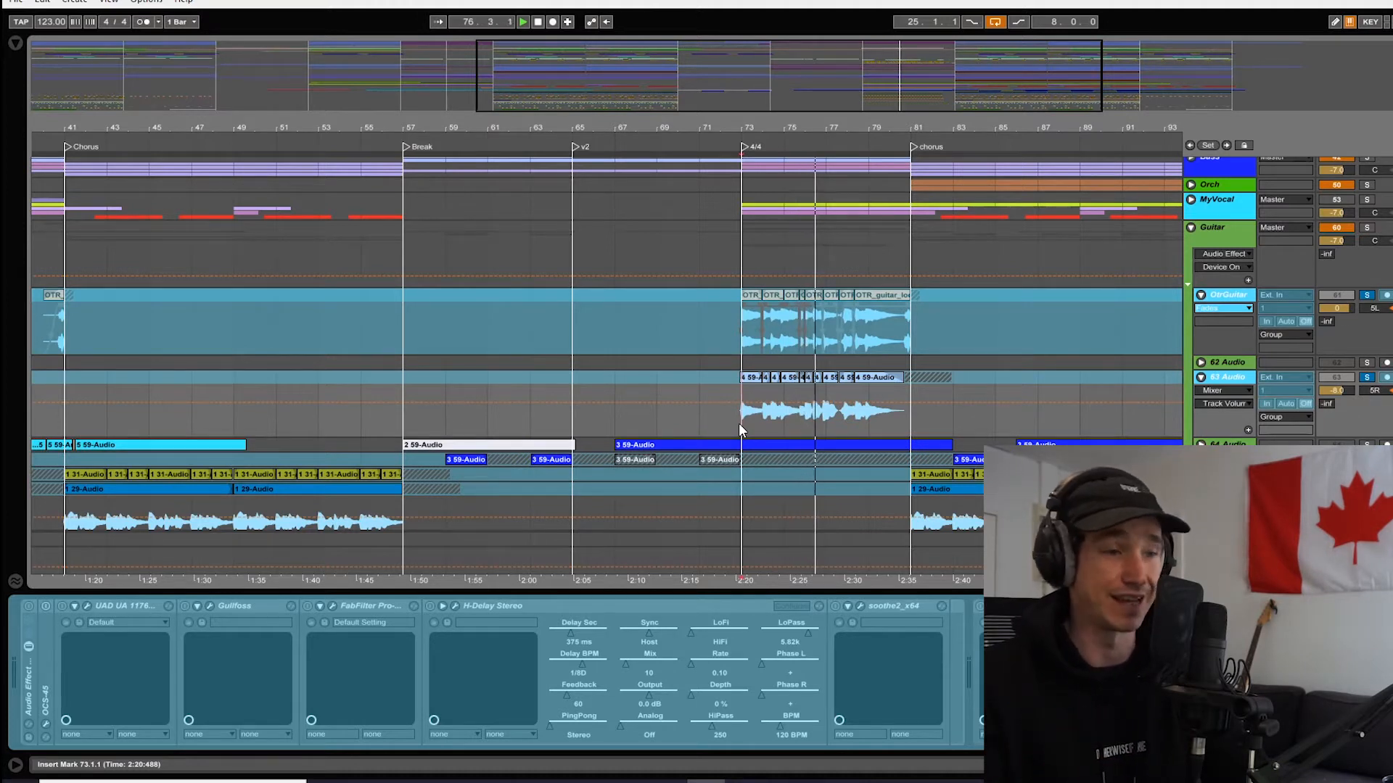
pyautogui.click(1367, 296)
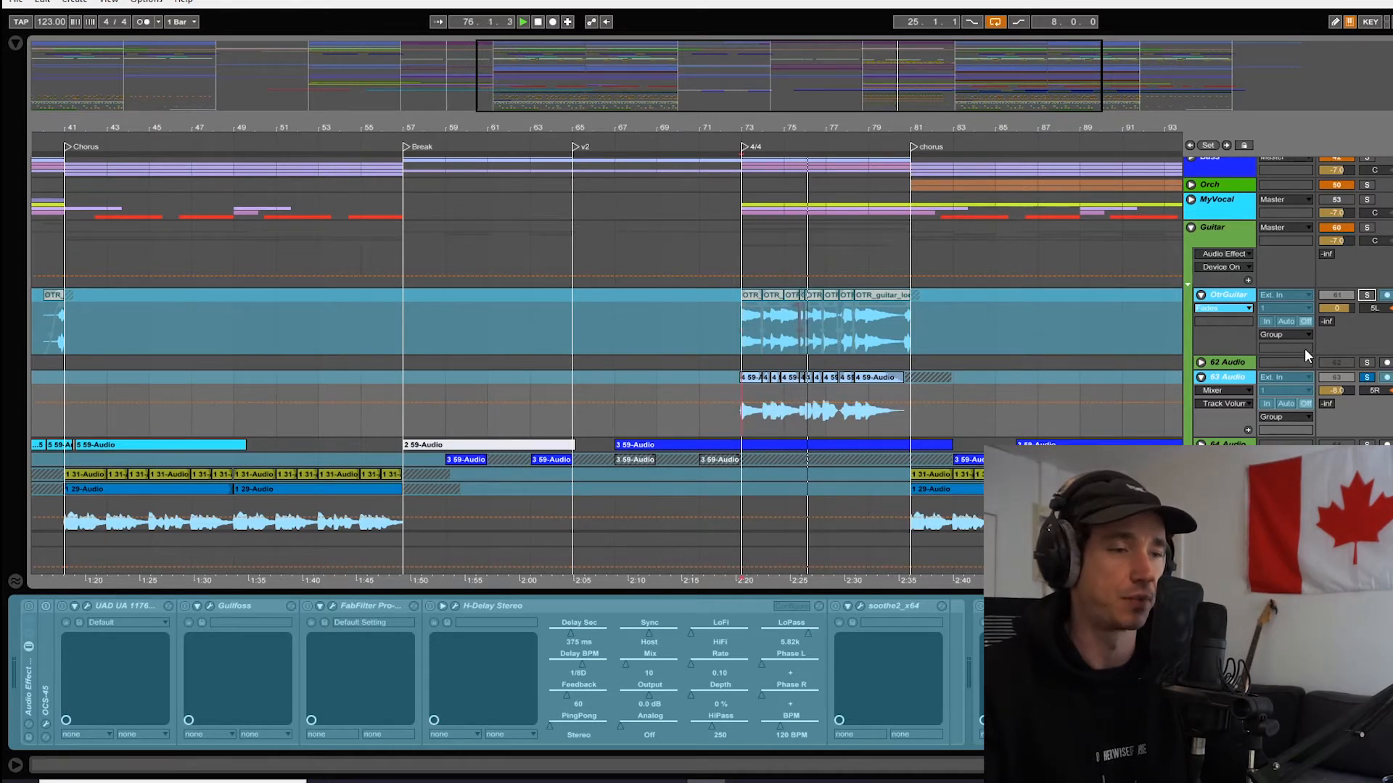
pyautogui.click(1367, 295)
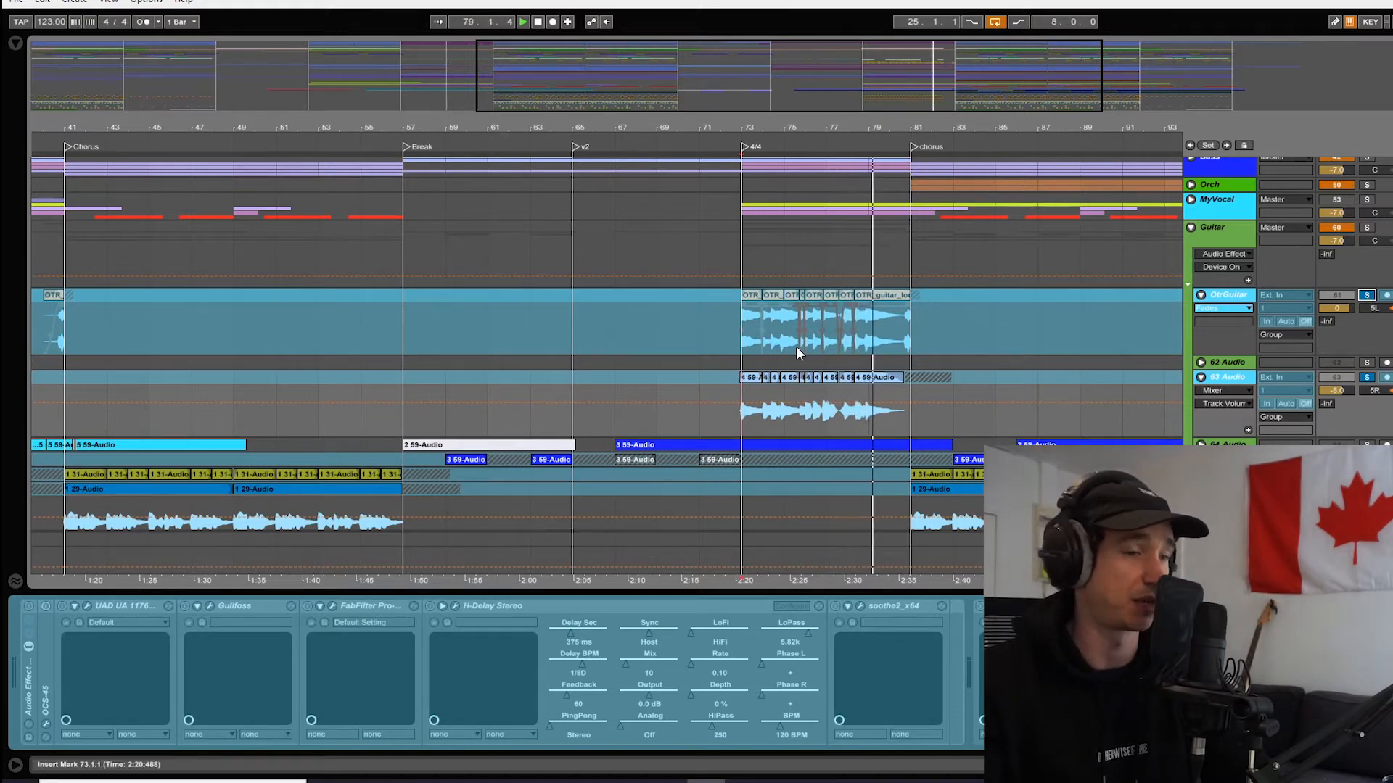
# - Unfold the guitar track holding the 21-Audio clip, solo it and play the clip from the 4/4 marker
pyautogui.scroll(-3, 725, 453)
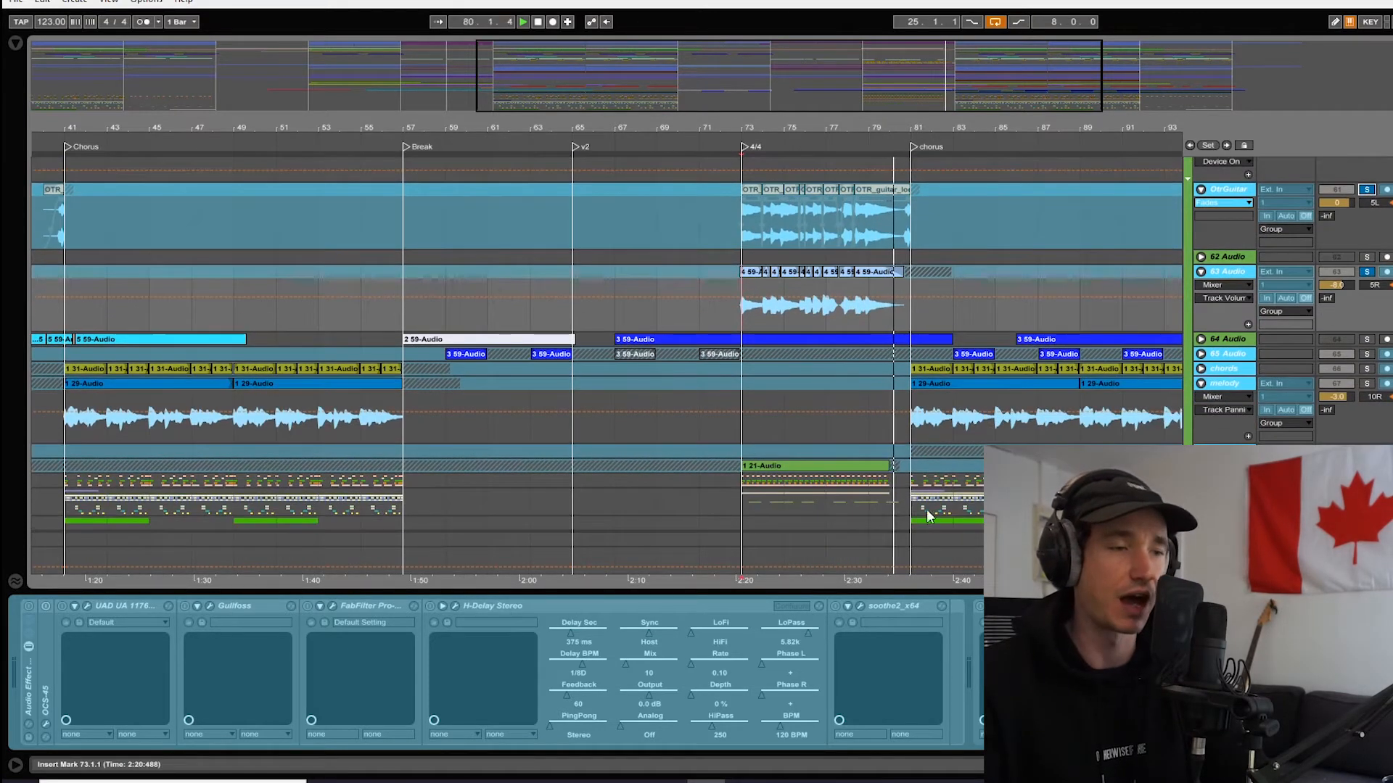
pyautogui.hscroll(3, 918, 255)
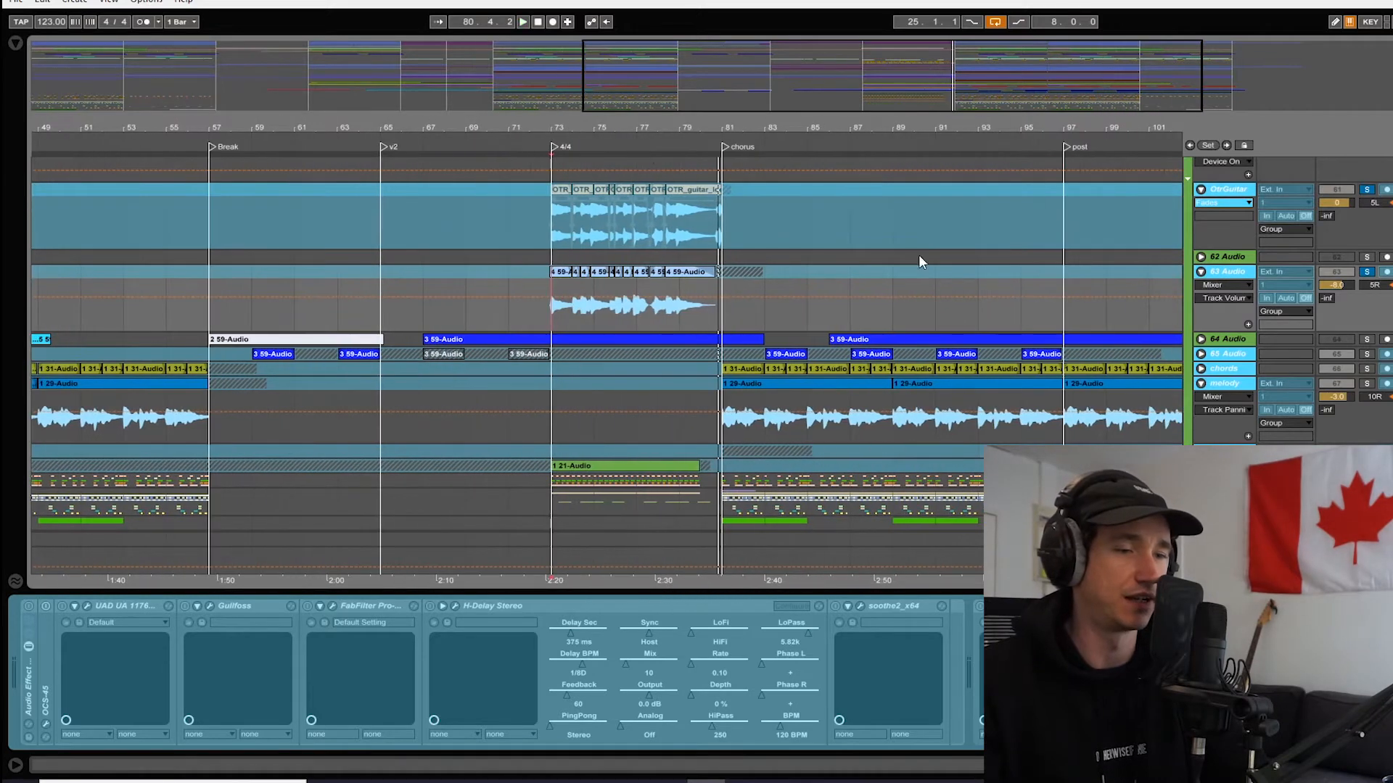
pyautogui.click(641, 481)
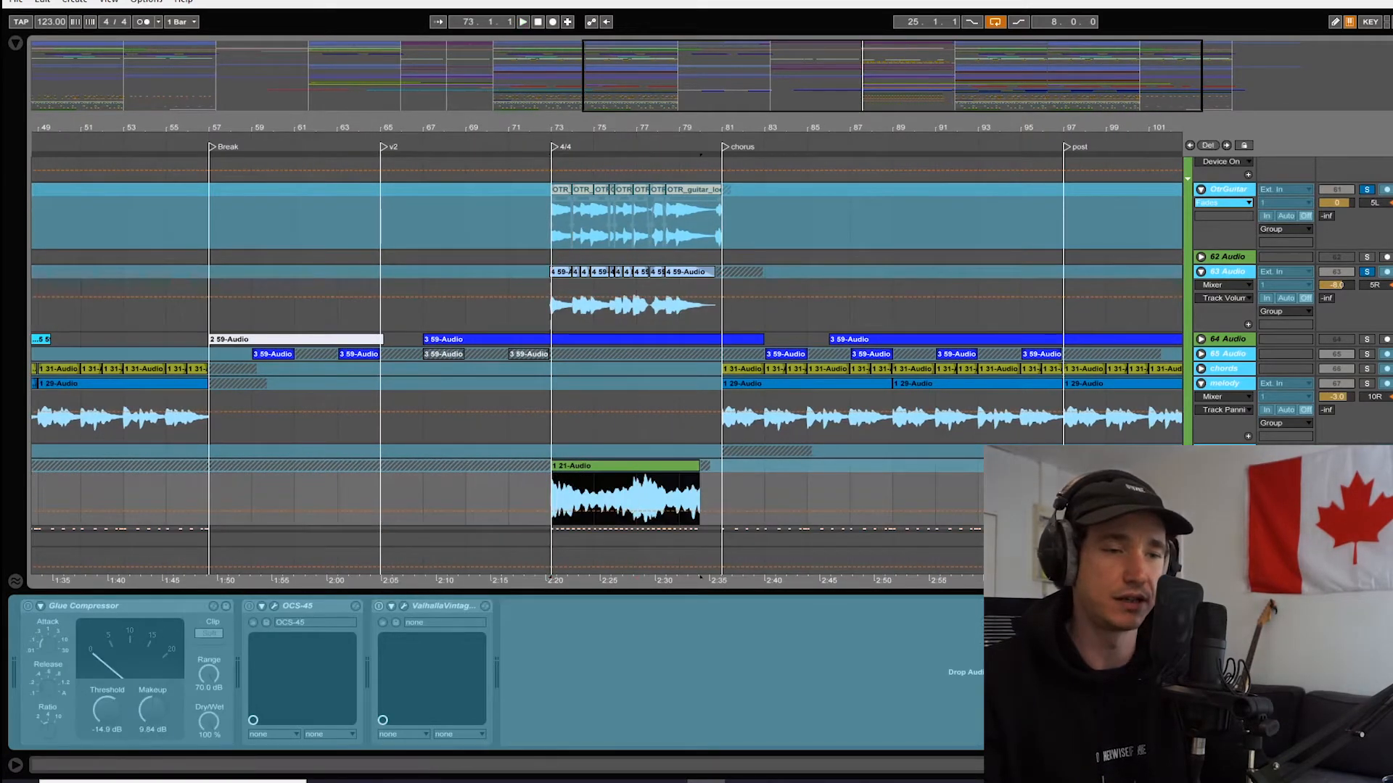
pyautogui.press('space')
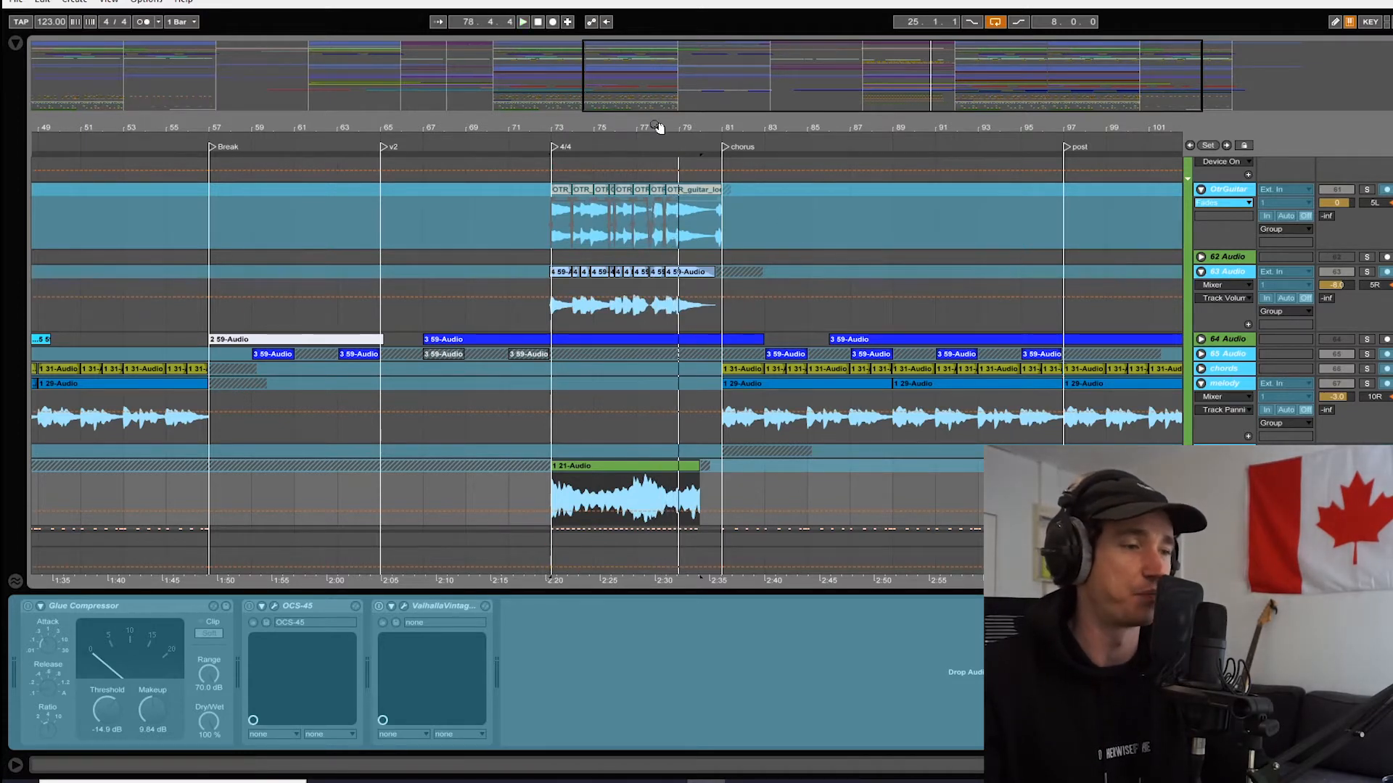
pyautogui.press('-')
pyautogui.press('-')
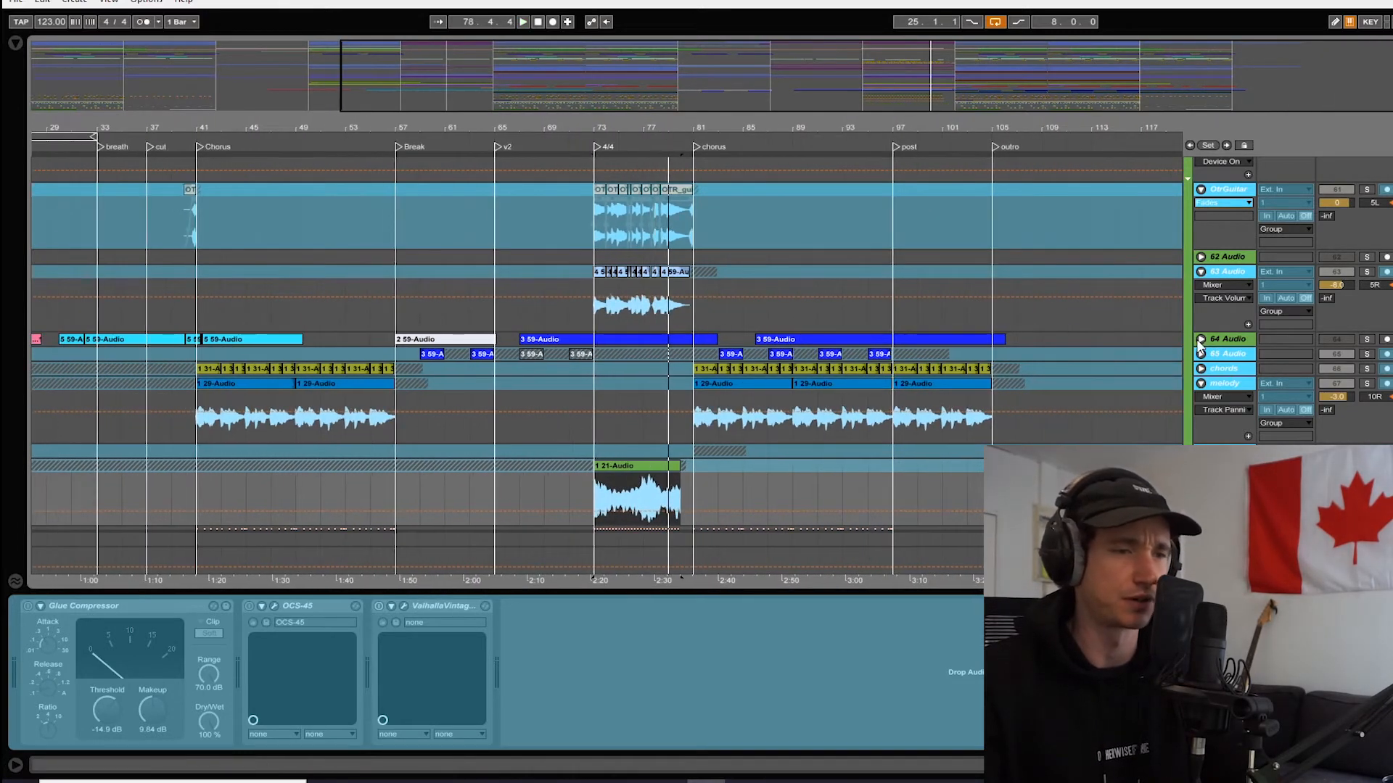
pyautogui.scroll(-2, 680, 455)
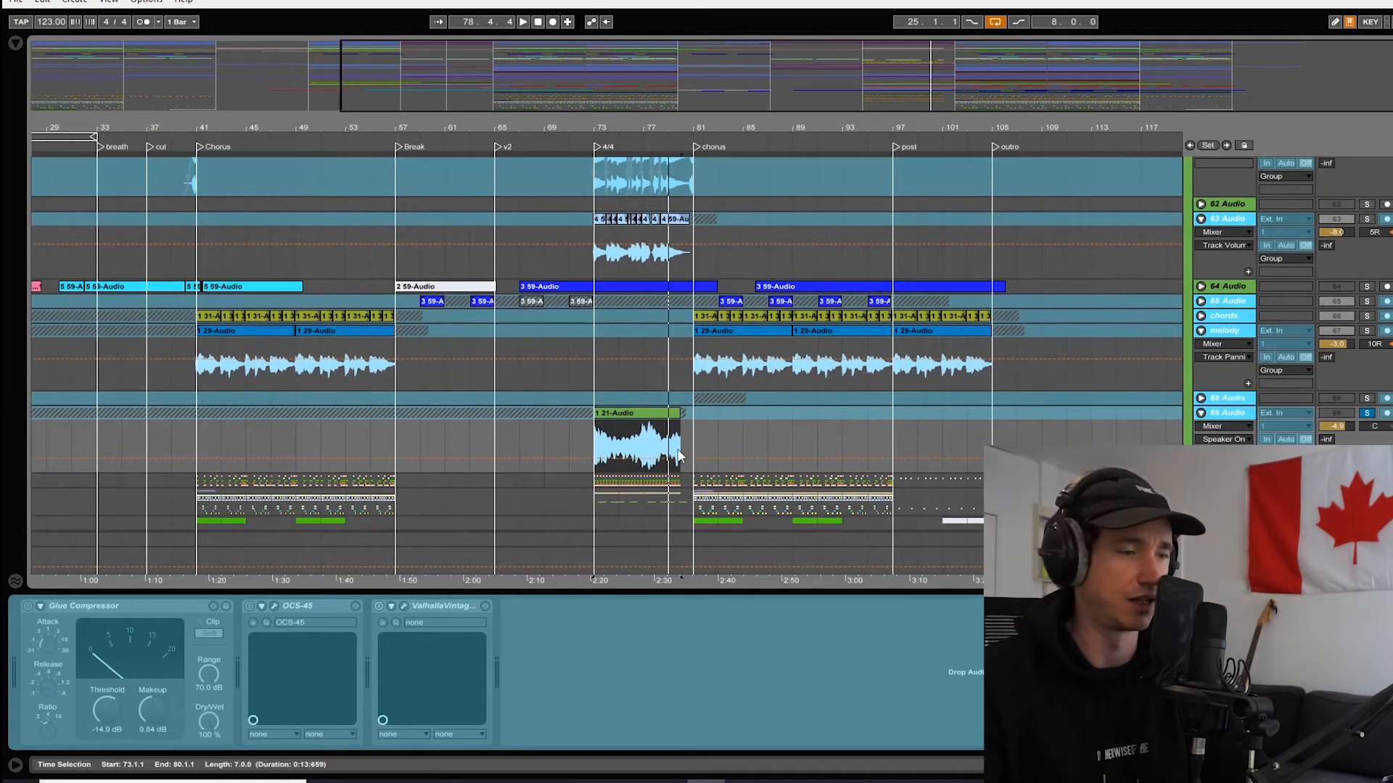
# - Fold the Guitar group and unfold the MyVocal group to show its tracks
pyautogui.scroll(3, 343, 384)
pyautogui.click(129, 189)
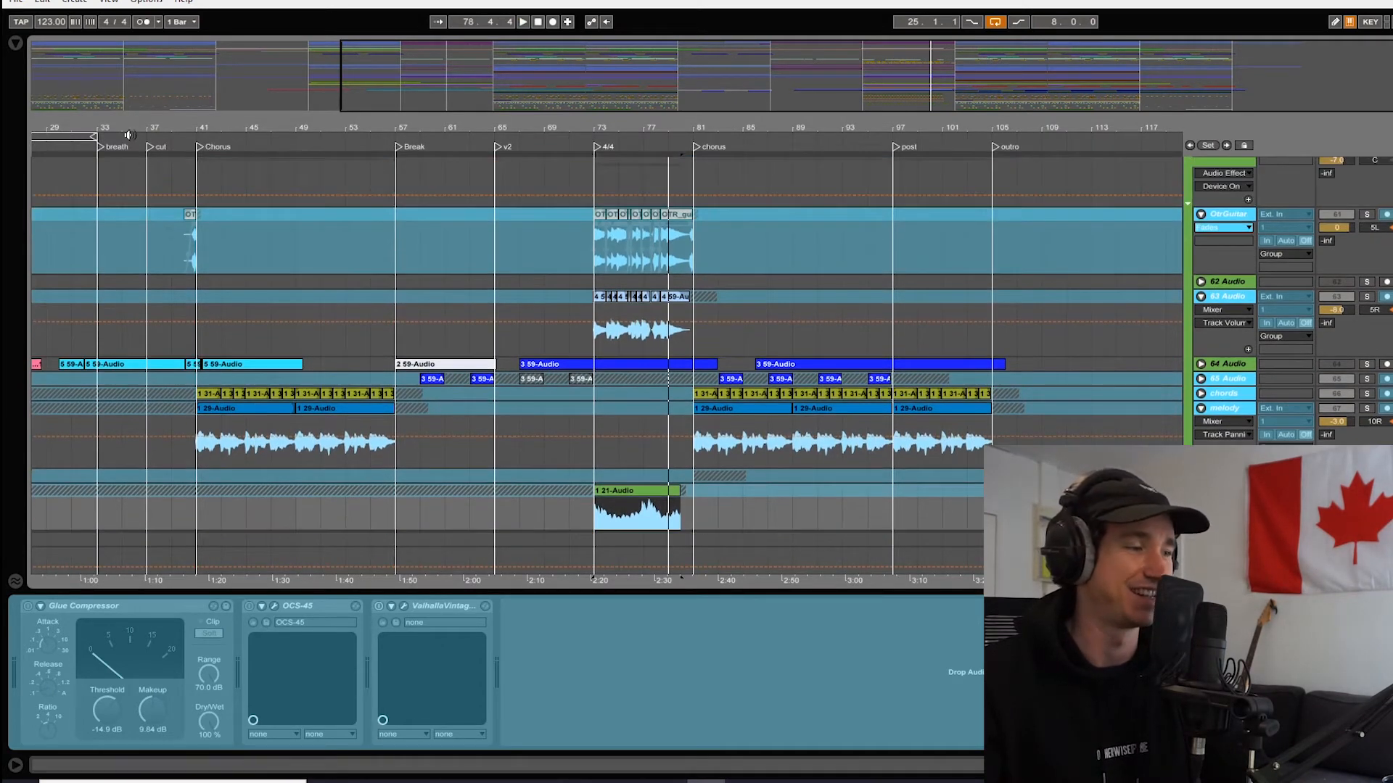
pyautogui.hscroll(-5, 128, 188)
pyautogui.hscroll(-2, 183, 342)
pyautogui.scroll(5, 1177, 346)
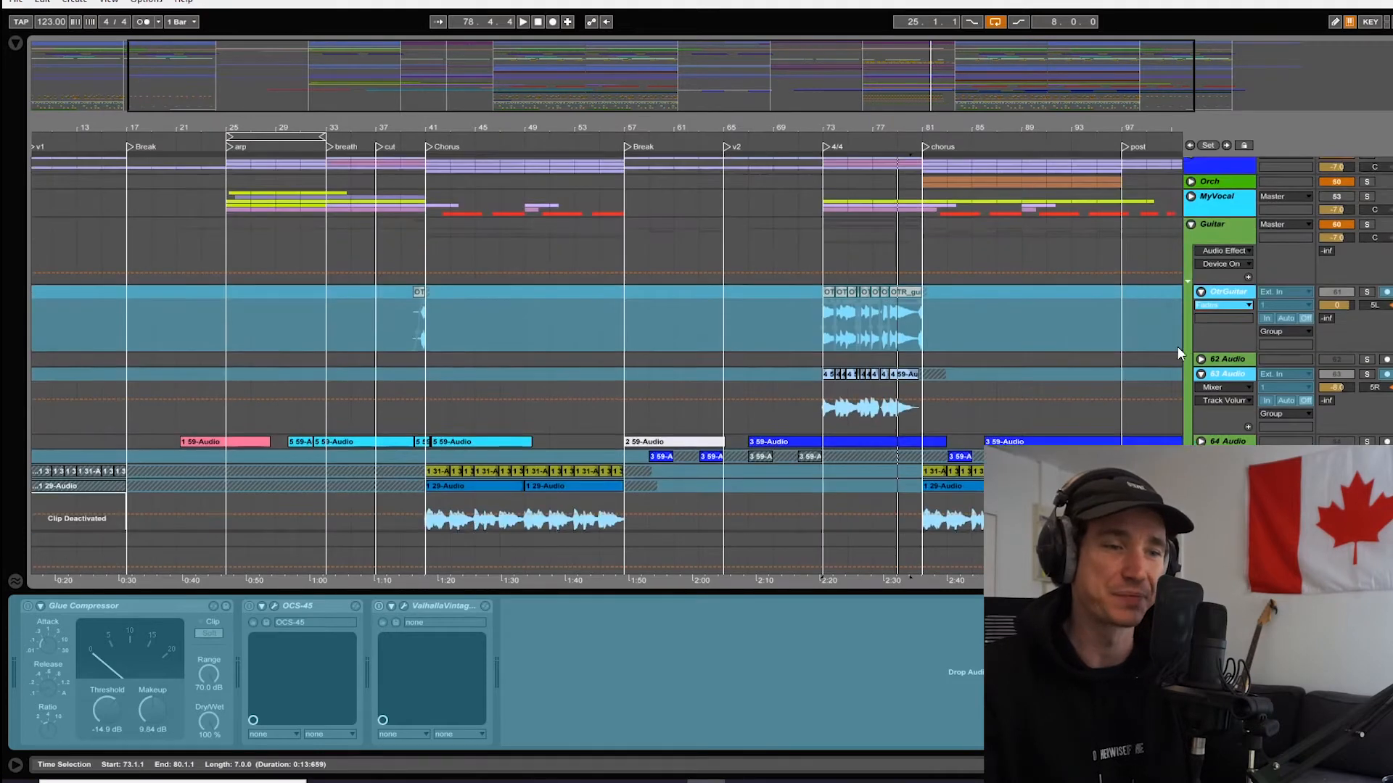
pyautogui.click(1191, 286)
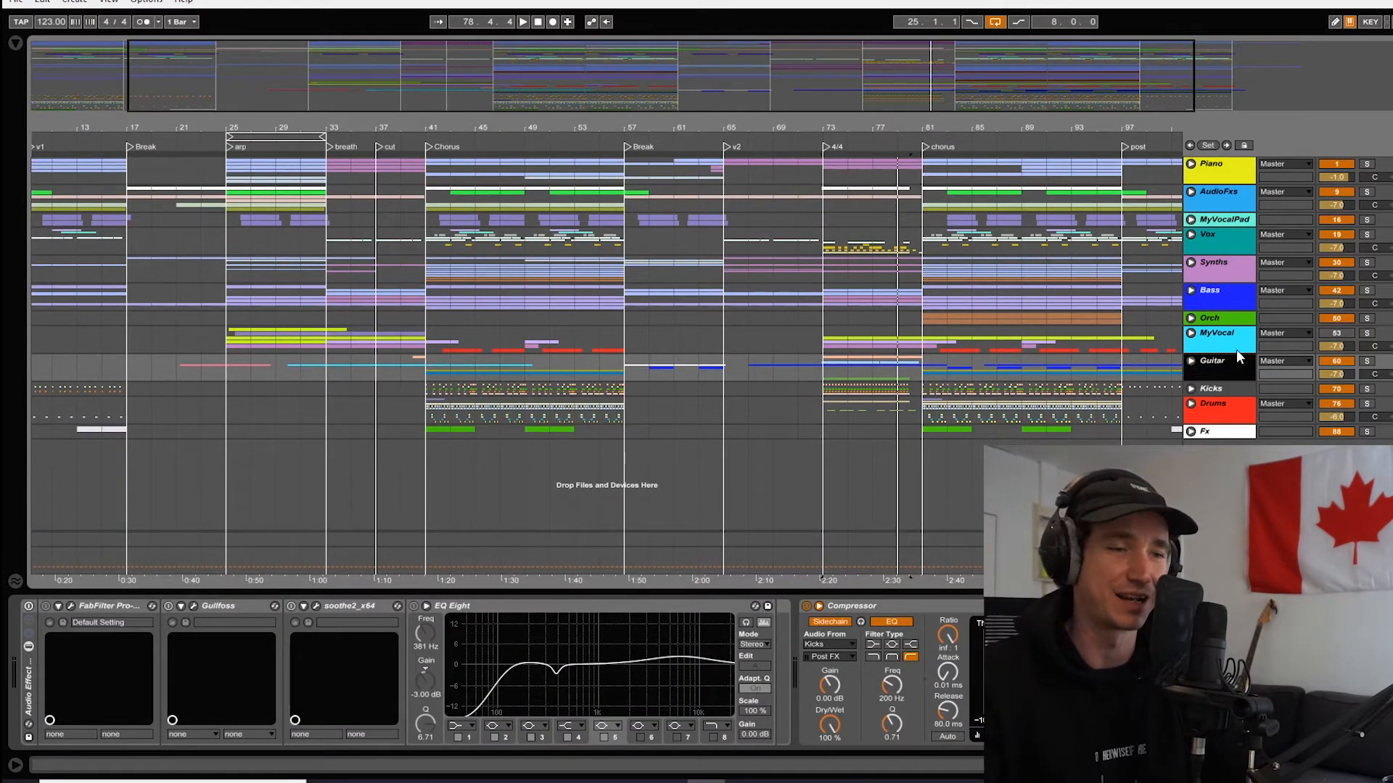
pyautogui.click(1191, 335)
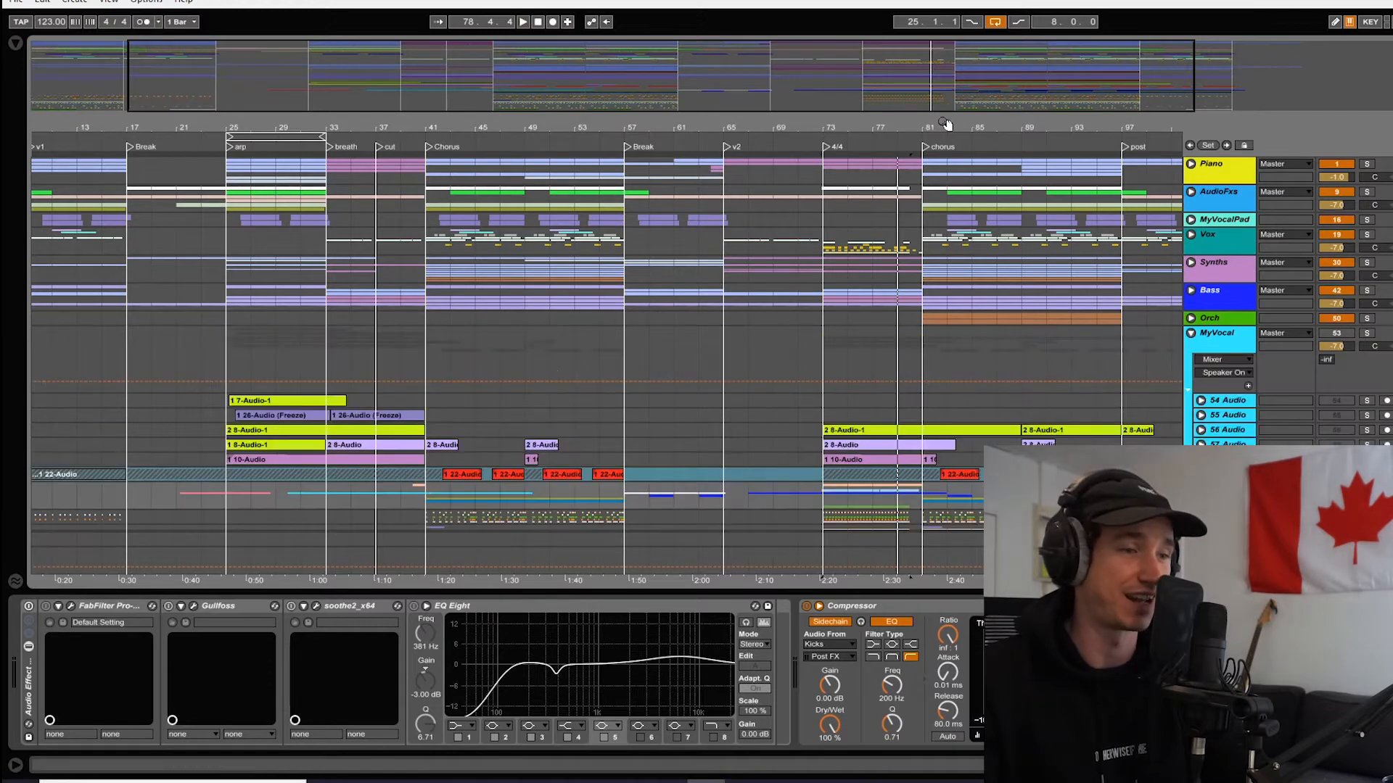
# - Unfold track 59 Audio and select its first 22-Audio clip in the second chorus to show the track's effect devices
pyautogui.hscroll(5, 606, 355)
pyautogui.hscroll(-1, 606, 356)
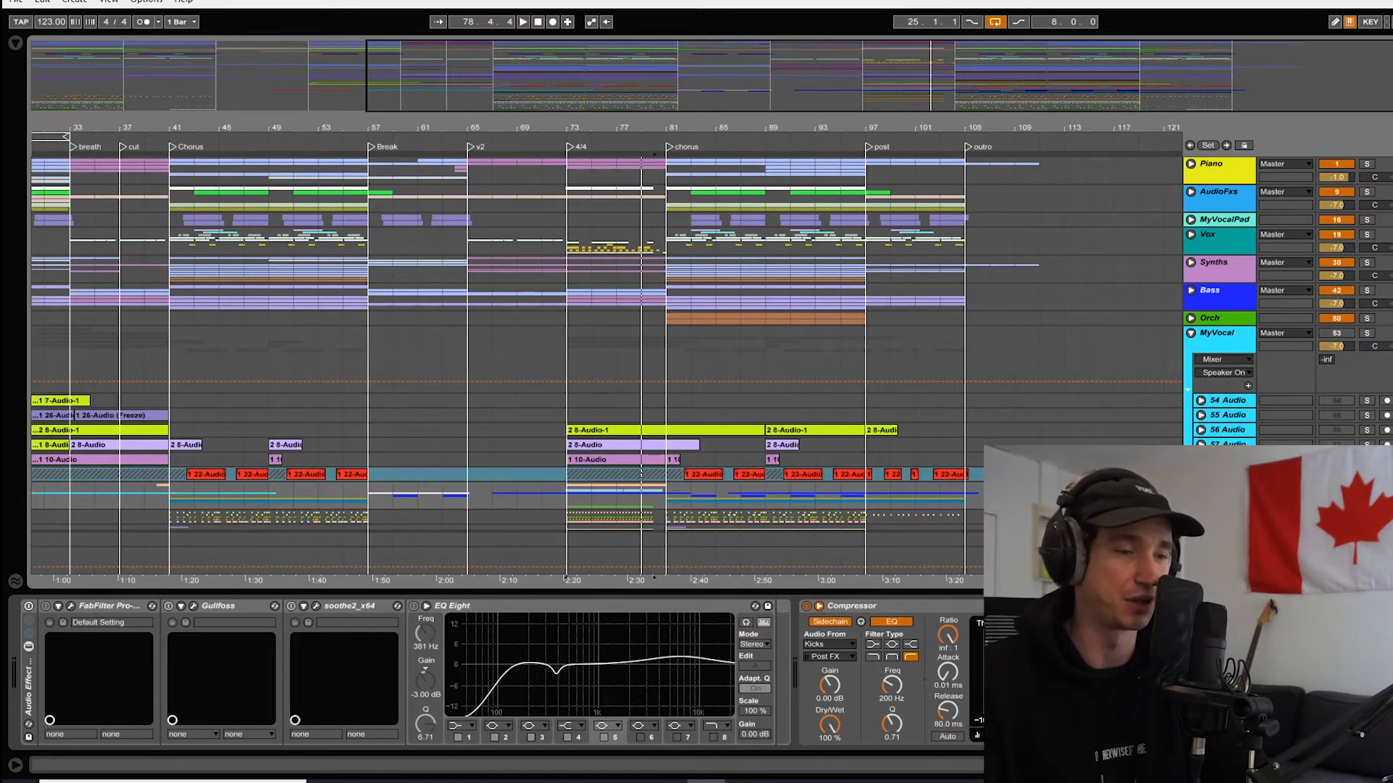
pyautogui.scroll(-2, 606, 341)
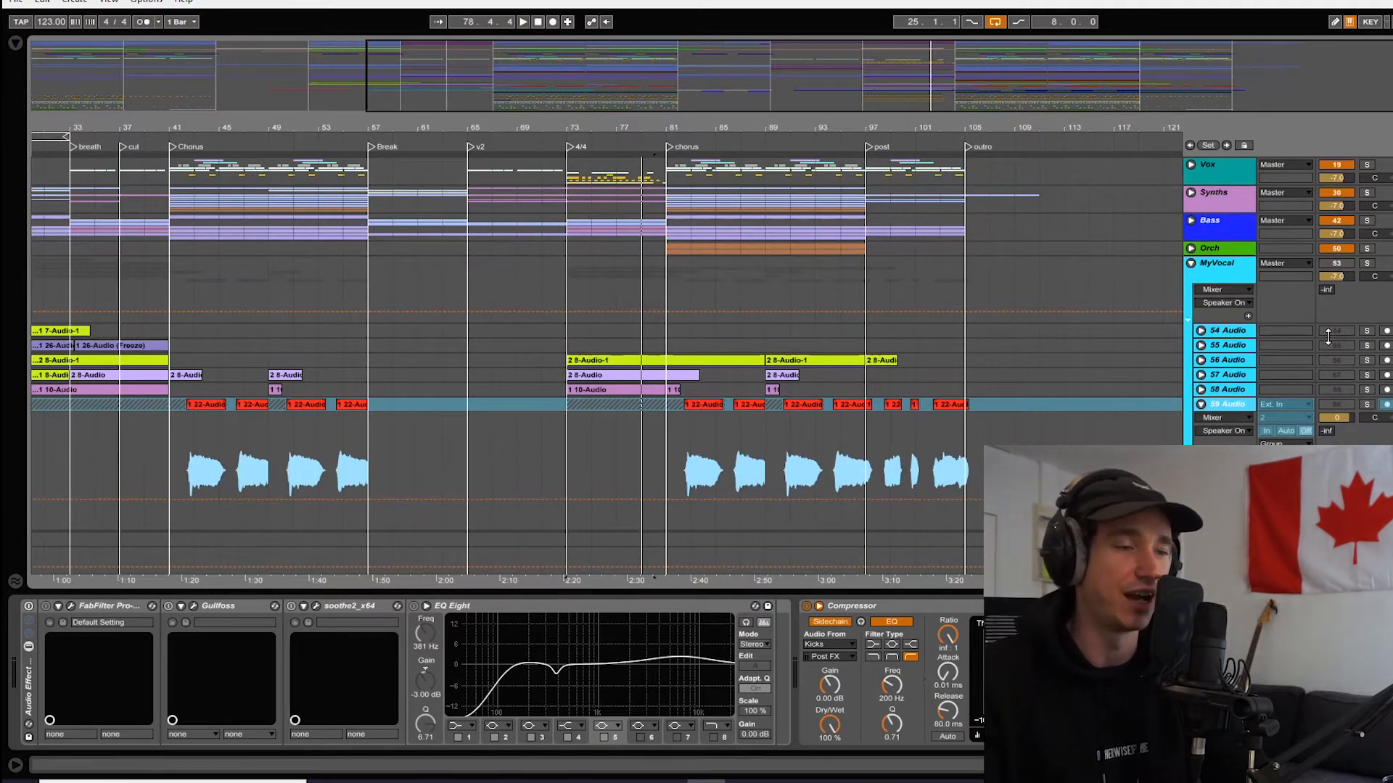
pyautogui.click(702, 403)
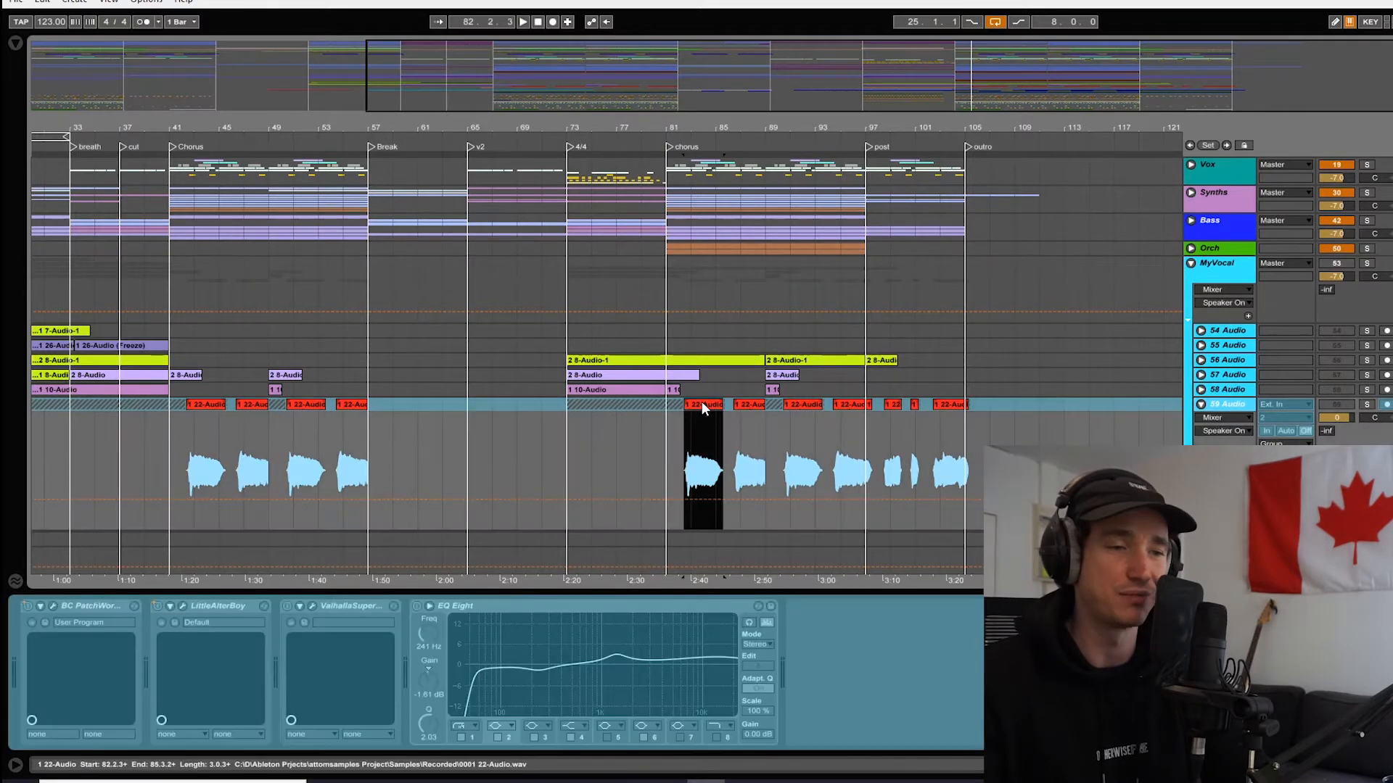
pyautogui.click(681, 433)
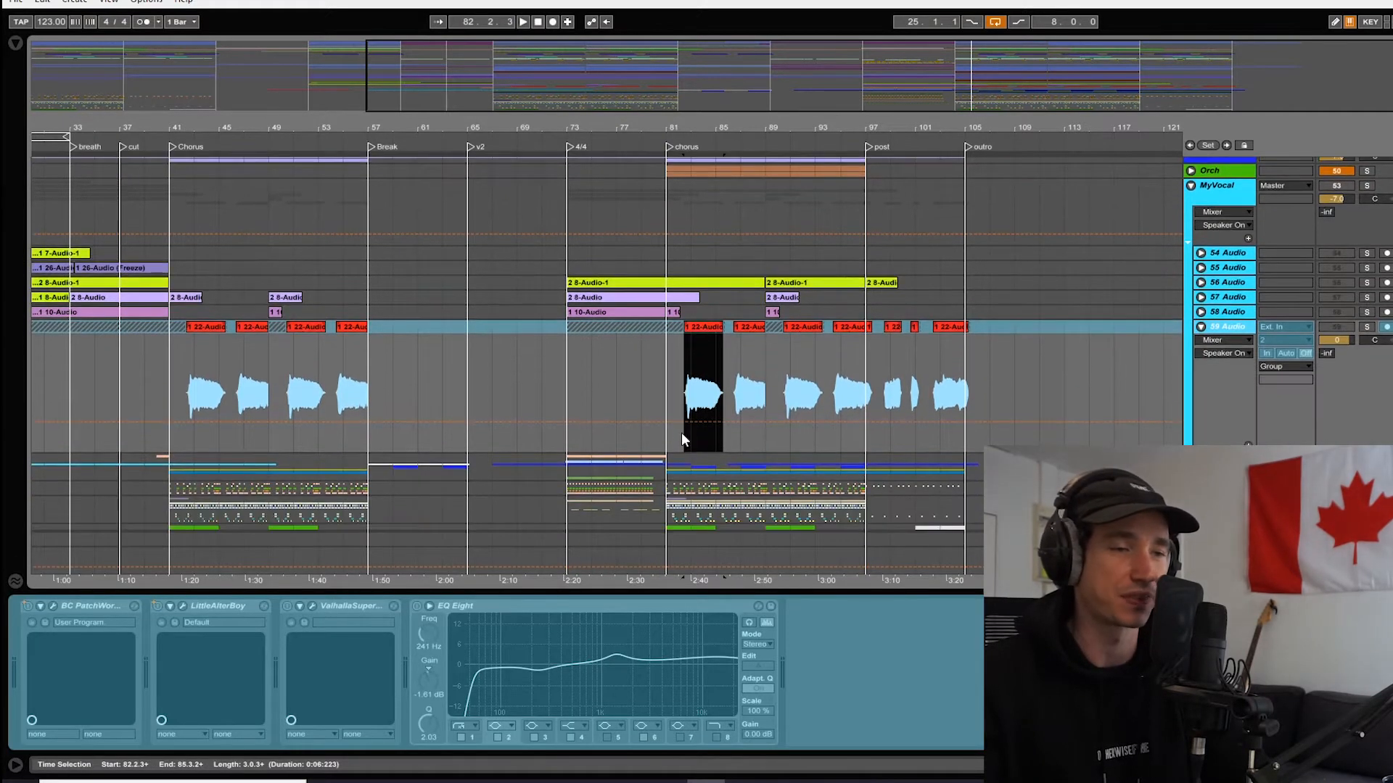
pyautogui.scroll(1, 1334, 375)
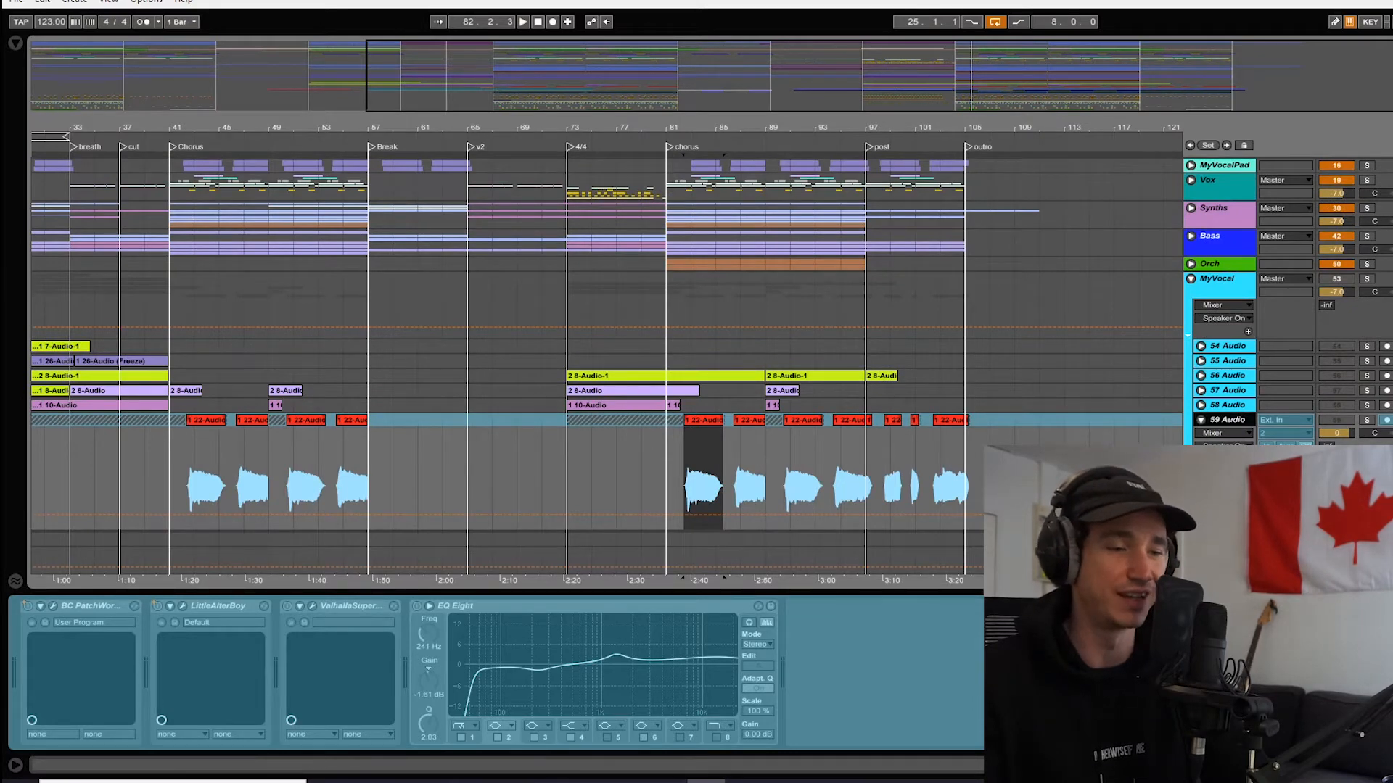
# - Hide the device view, play from the chorus marker at bar 81, and switch the MyVocal group on
pyautogui.hotkey('ctrl', 'alt', 'l')
pyautogui.click(672, 496)
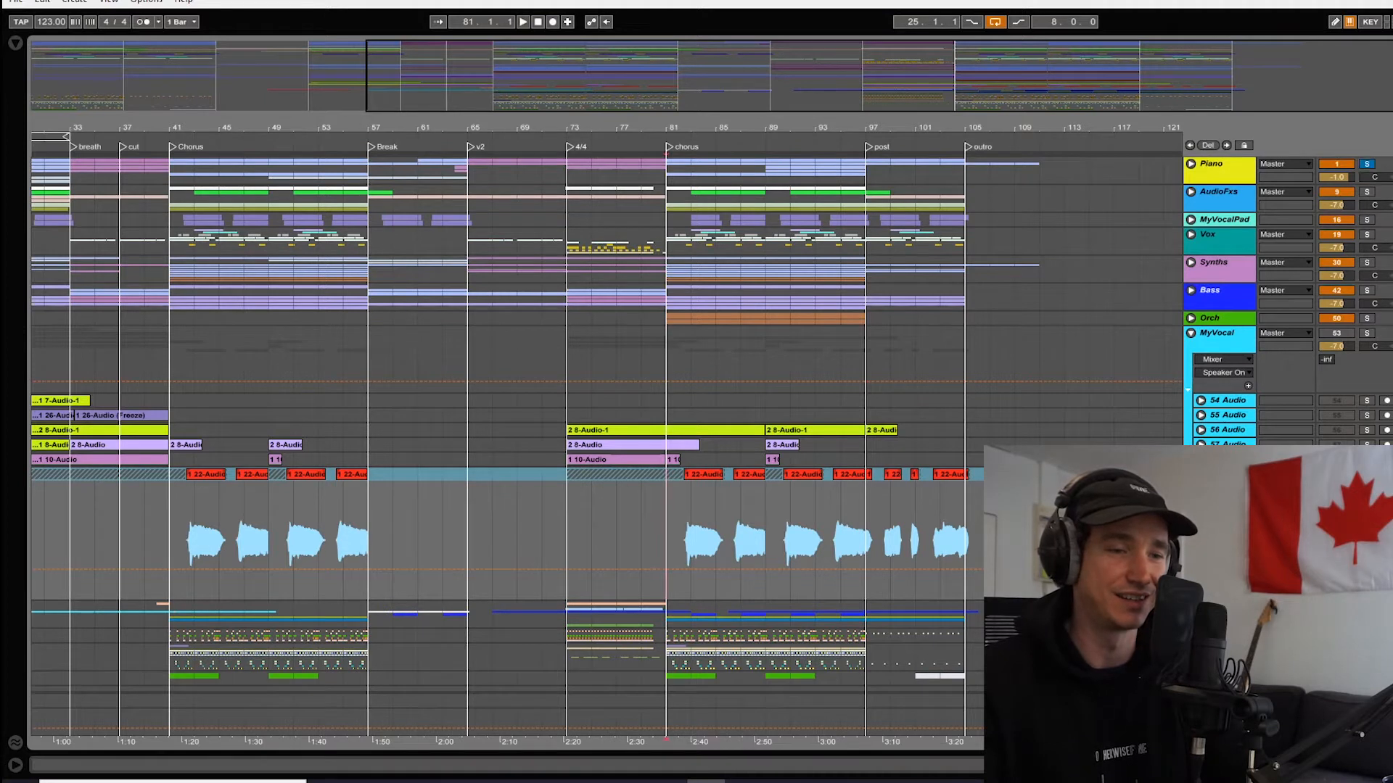
pyautogui.press('space')
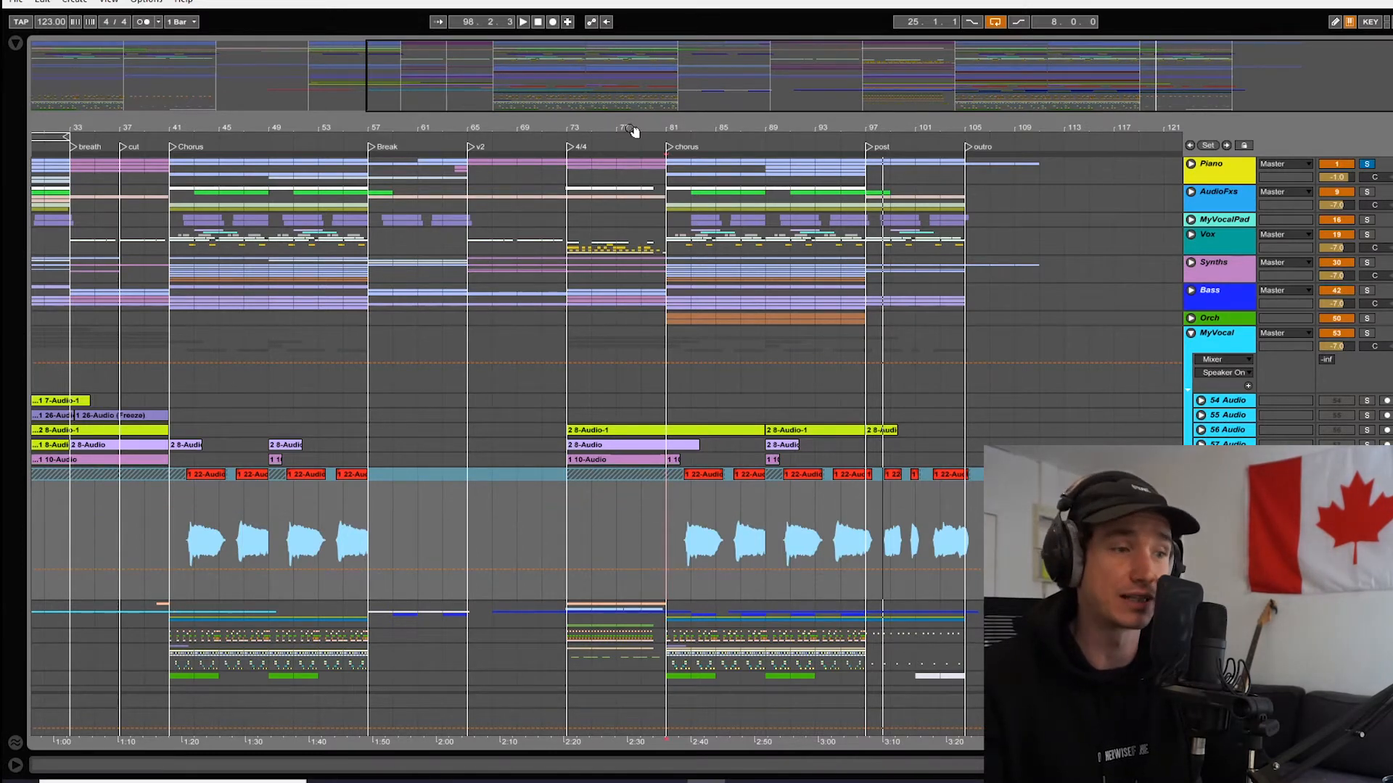
# - Fold track 59 Audio and the MyVocal group, with the whole arrangement in view
pyautogui.moveTo(638, 131); pyautogui.dragTo(747, 132)
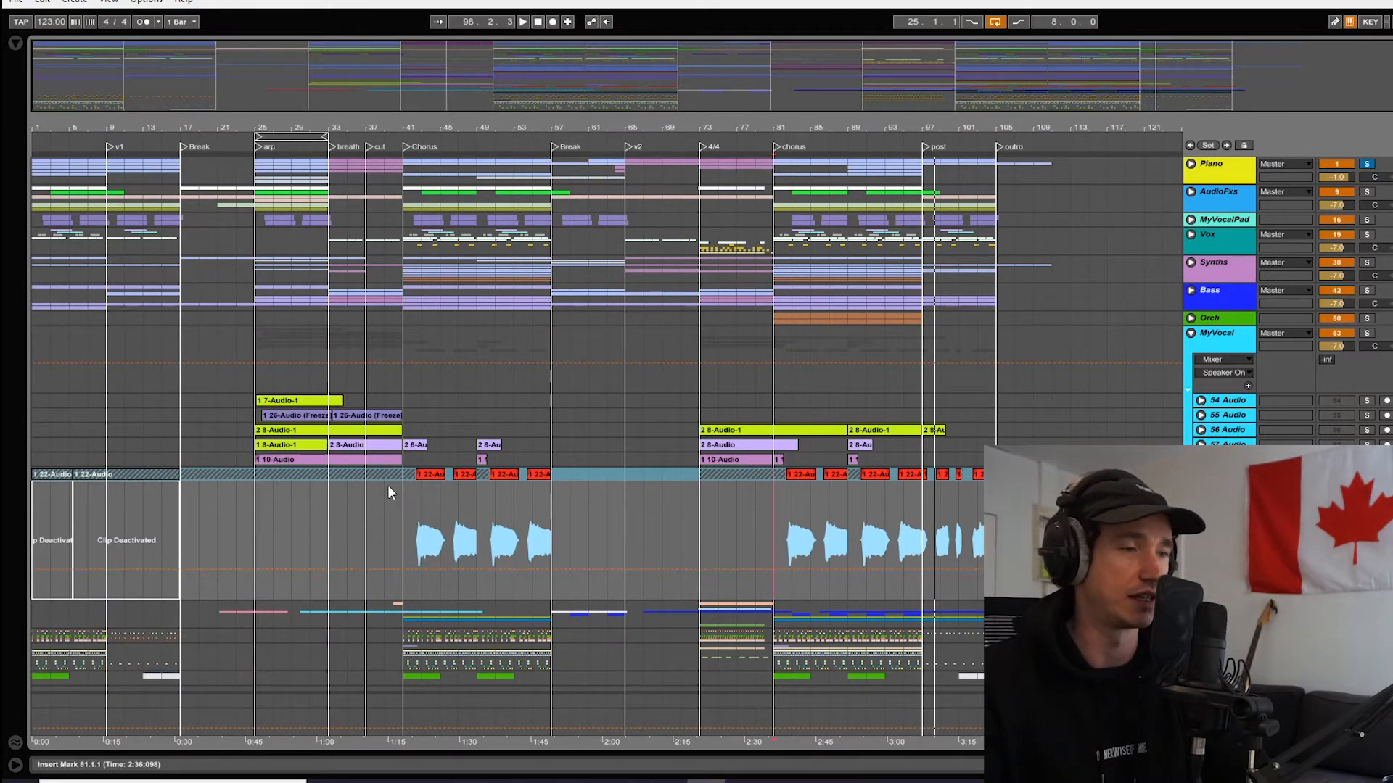
pyautogui.click(1225, 347)
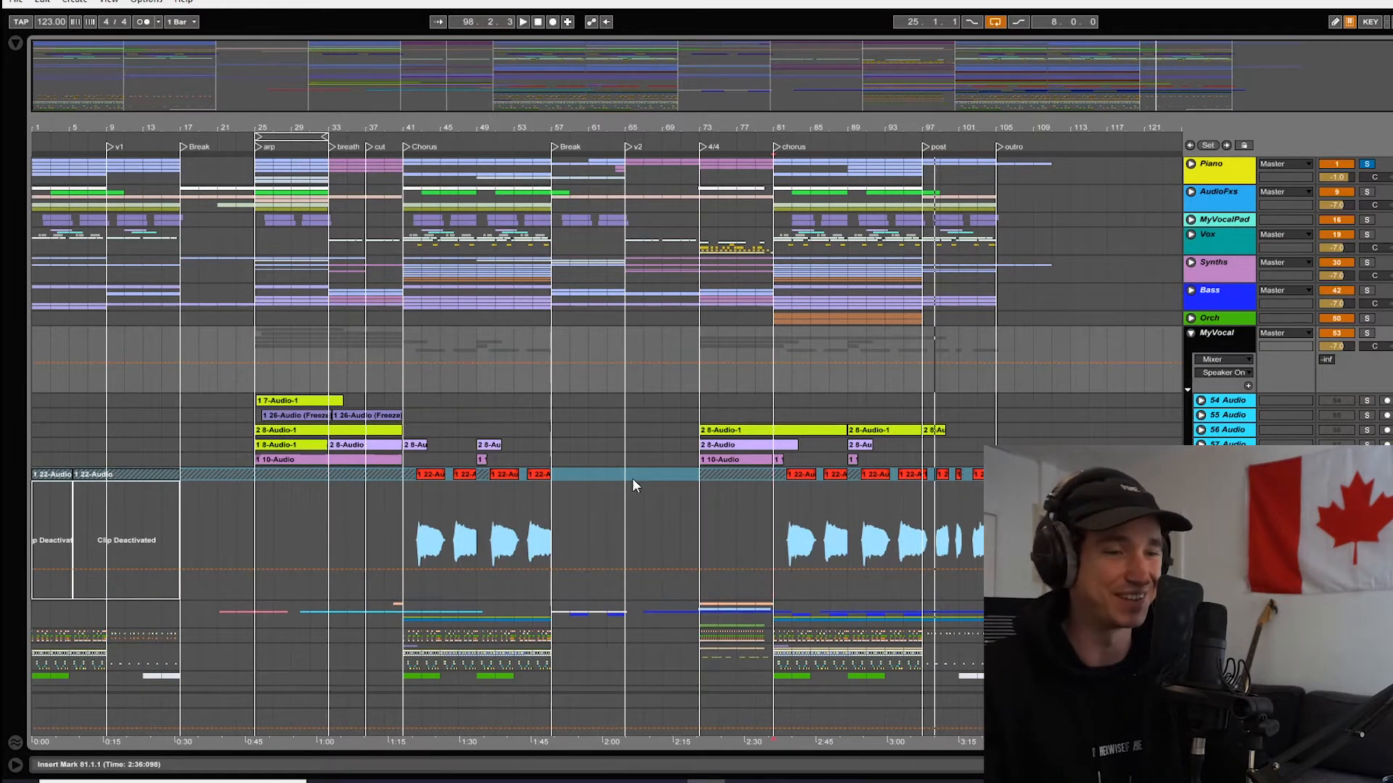
pyautogui.click(1201, 474)
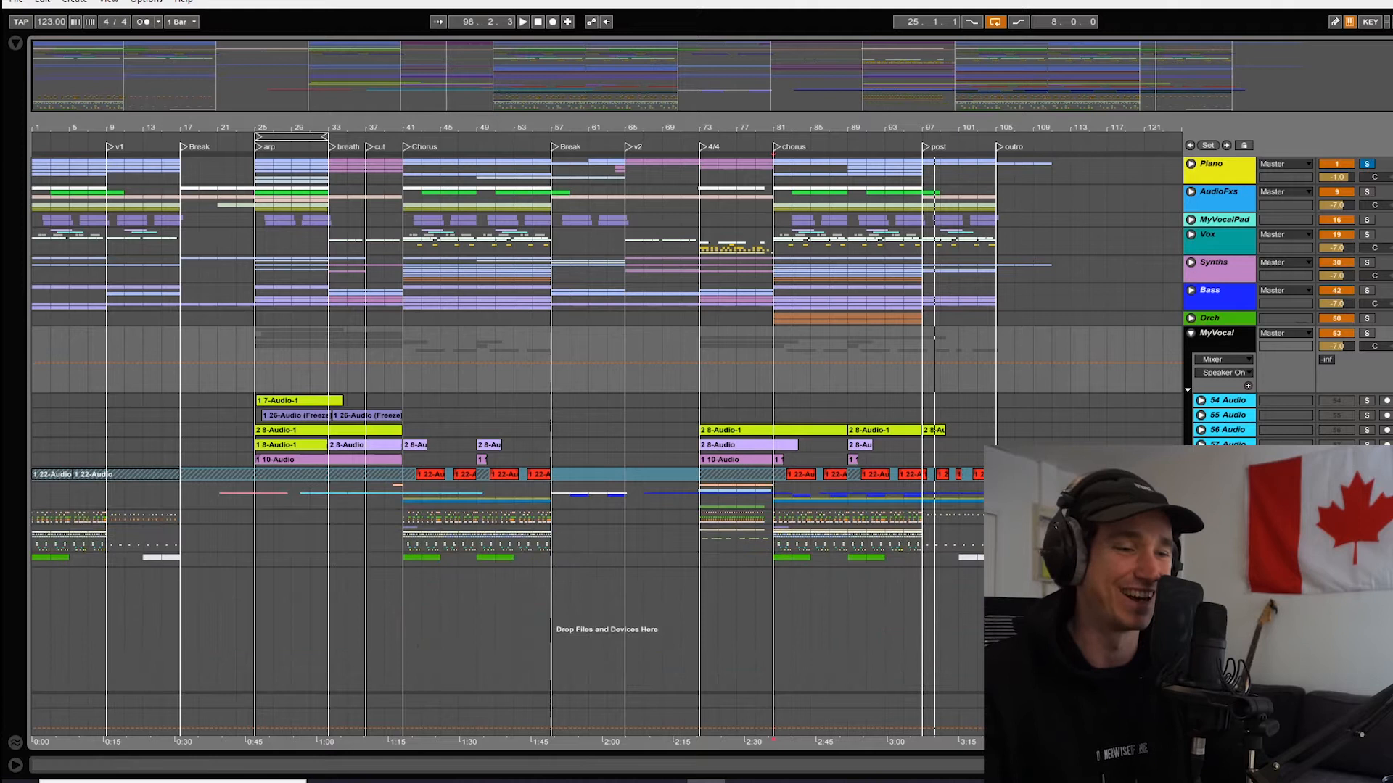
pyautogui.click(1191, 333)
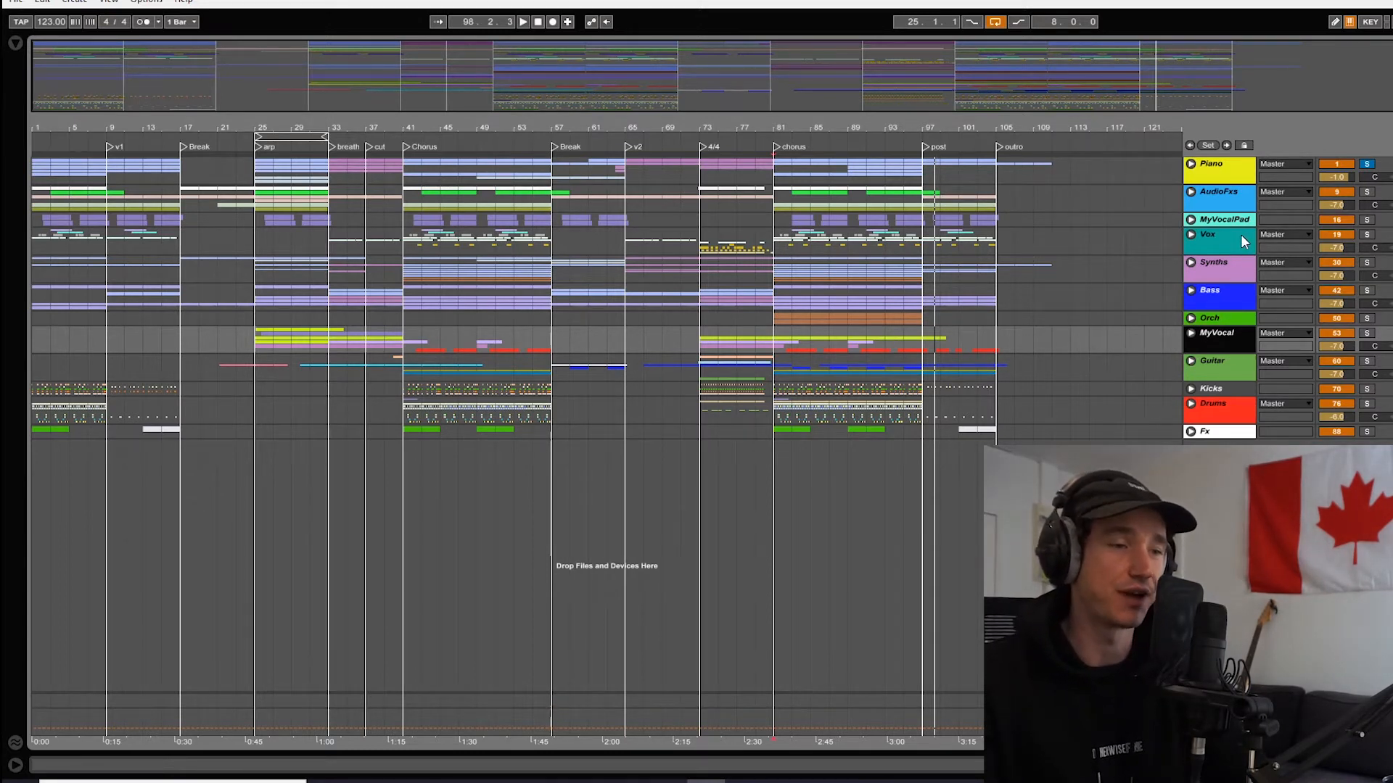
# - Unfold and solo the MyVocalPad group, and play it from the Chorus marker at bar 41
pyautogui.click(1192, 221)
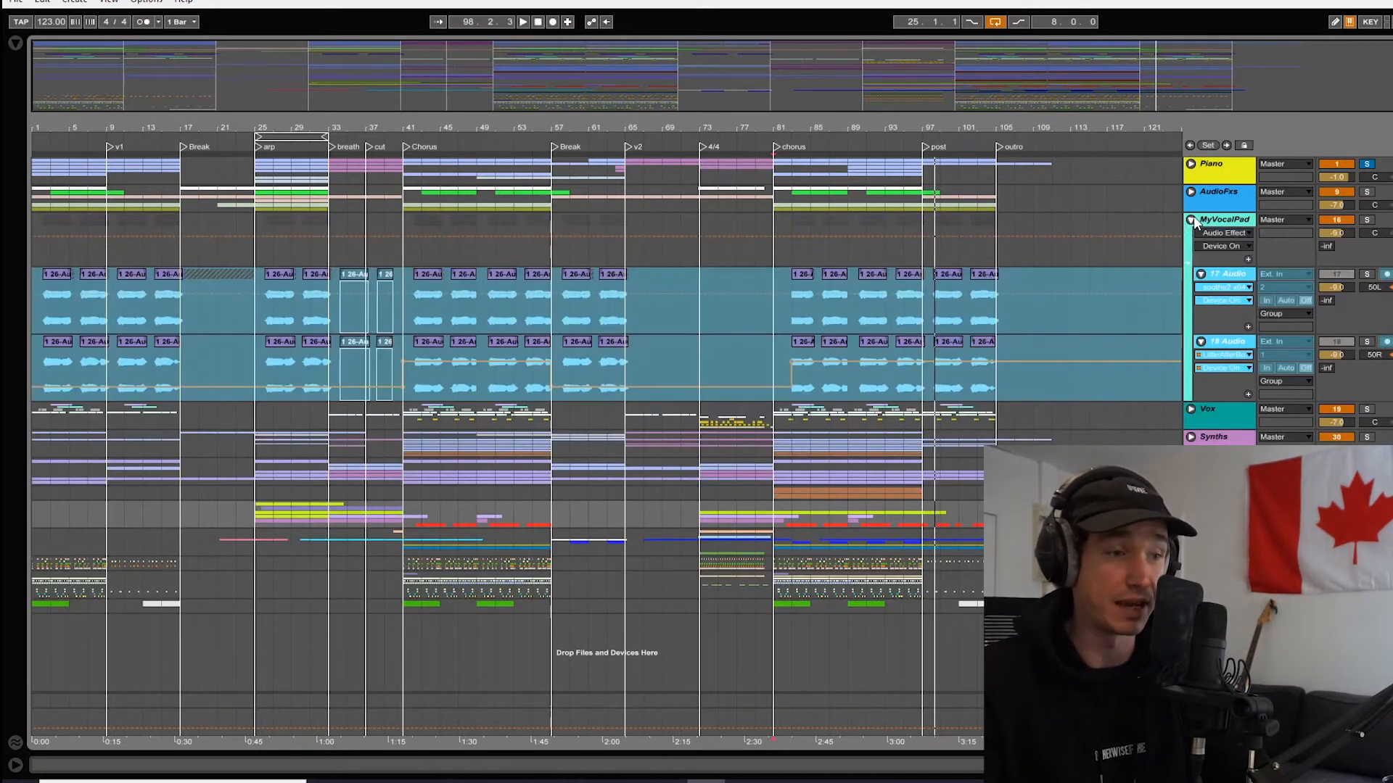
pyautogui.click(411, 226)
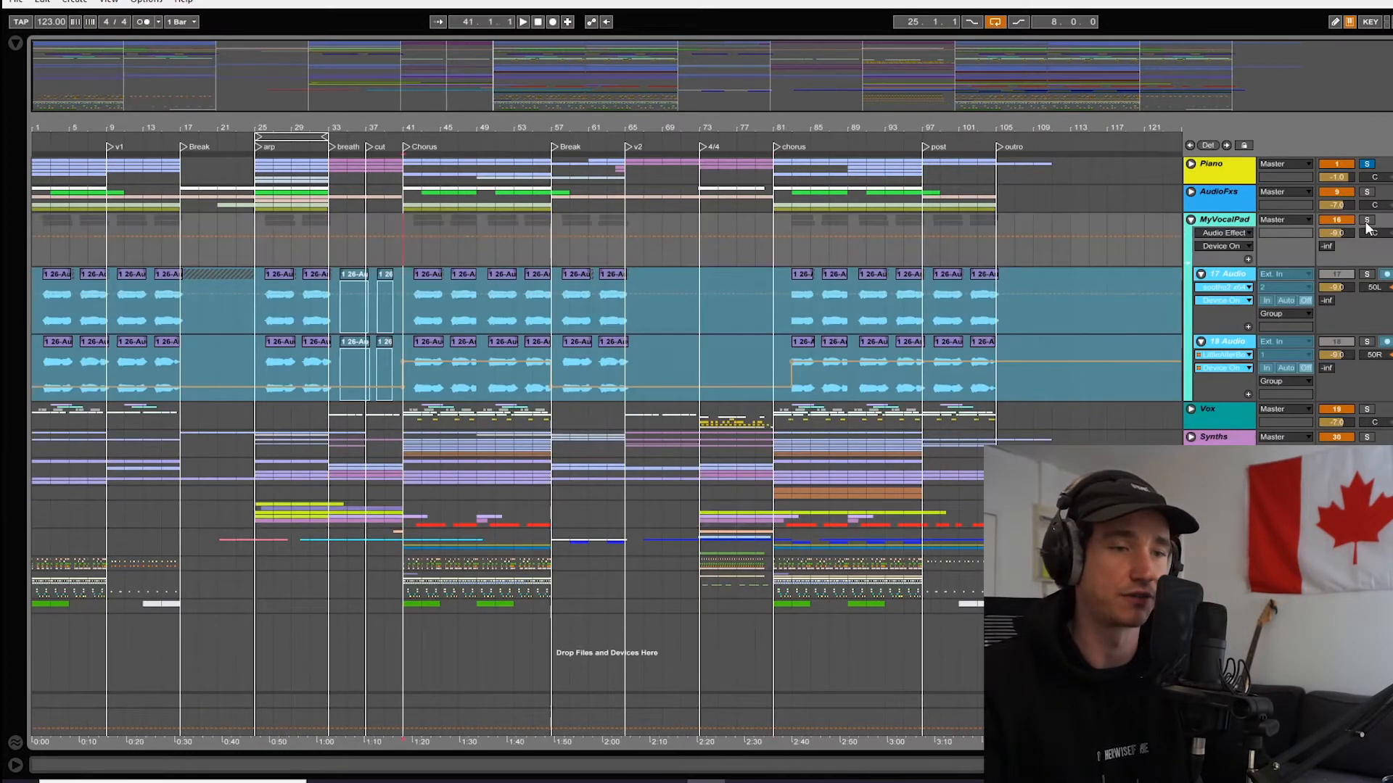
pyautogui.click(1367, 221)
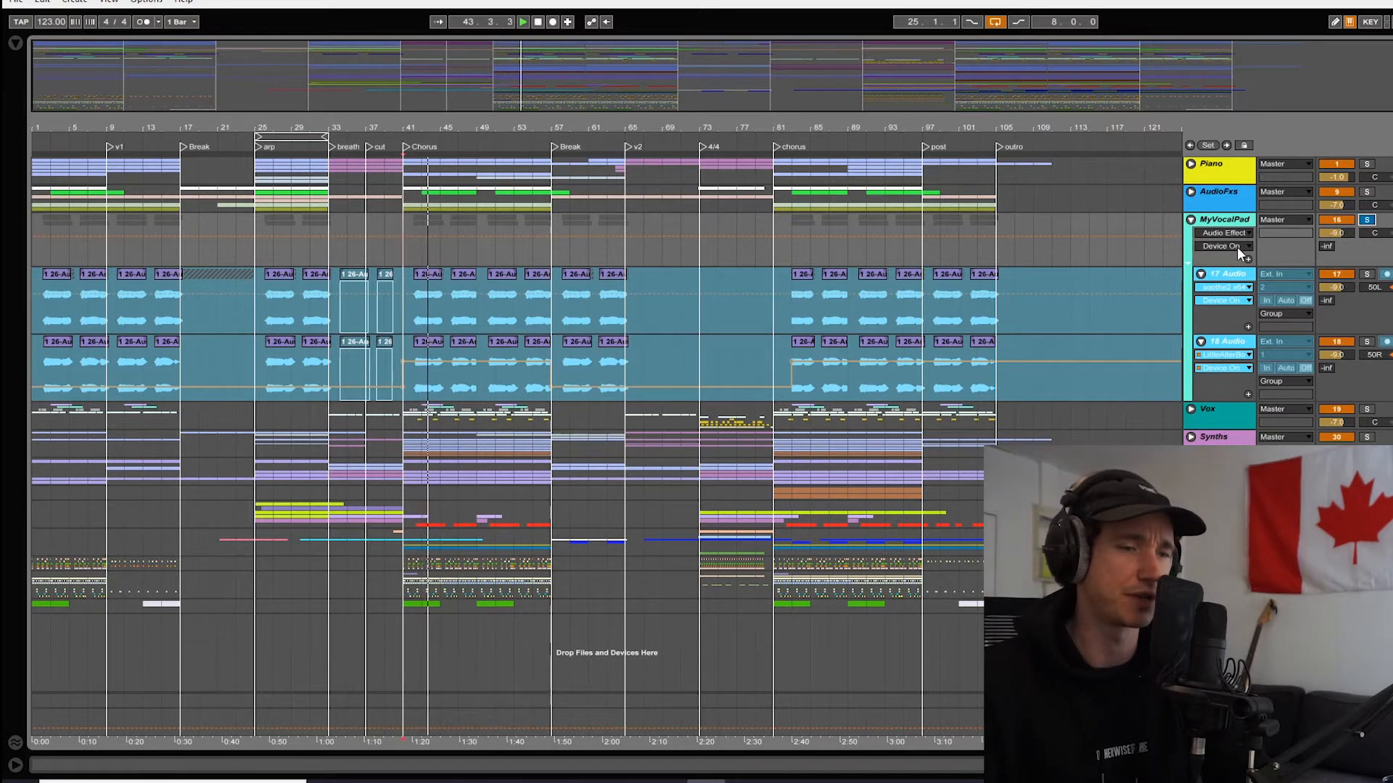
pyautogui.click(1101, 263)
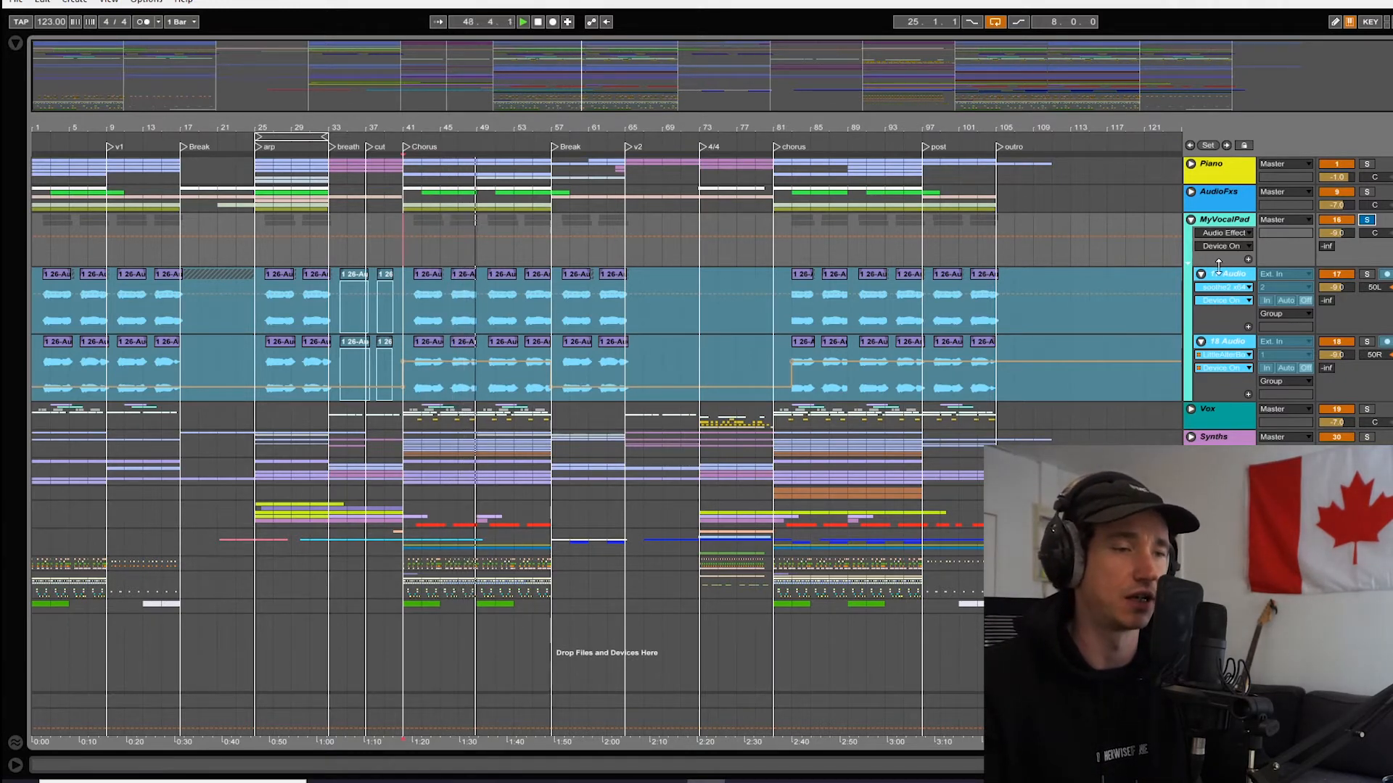
# - Show the effect devices of tracks 18 Audio and 17 Audio, and of the MyVocalPad group
pyautogui.click(1224, 274)
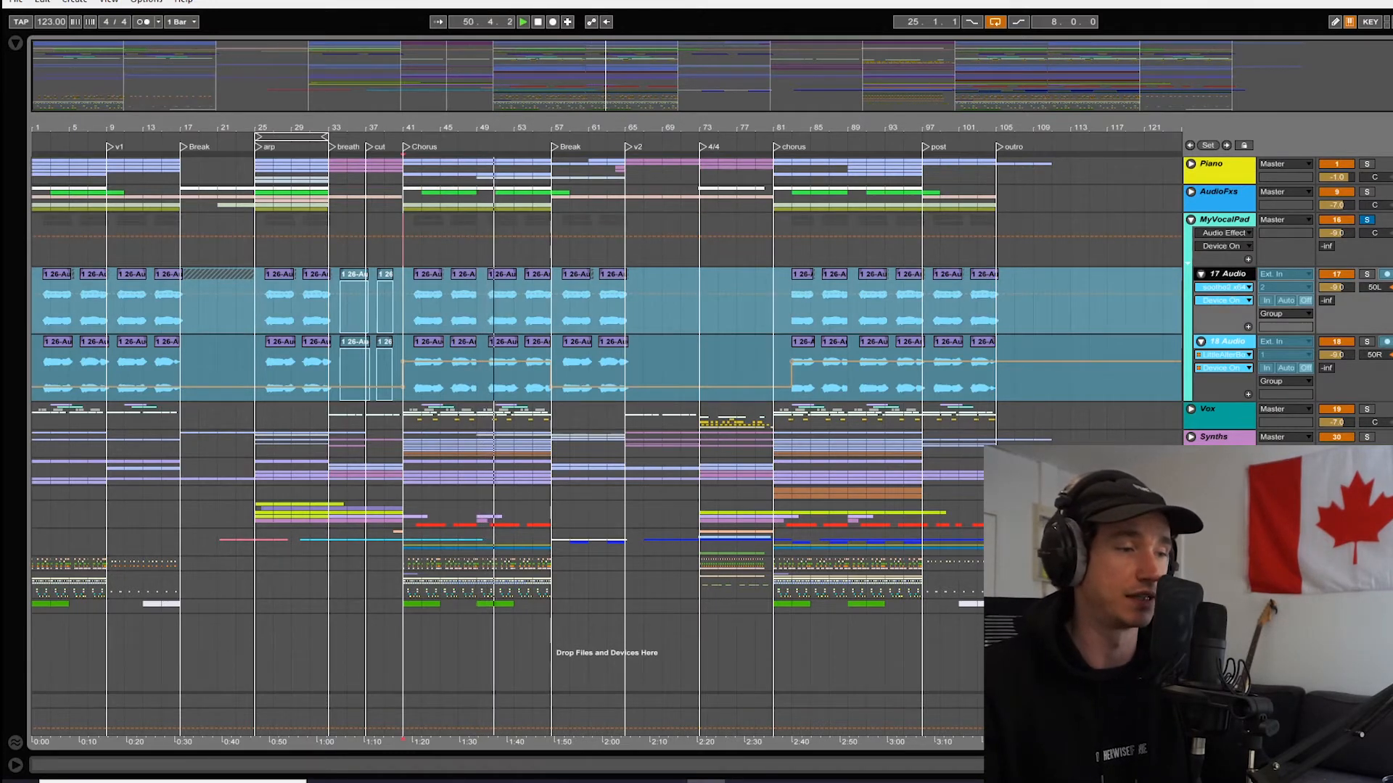
pyautogui.click(1219, 342)
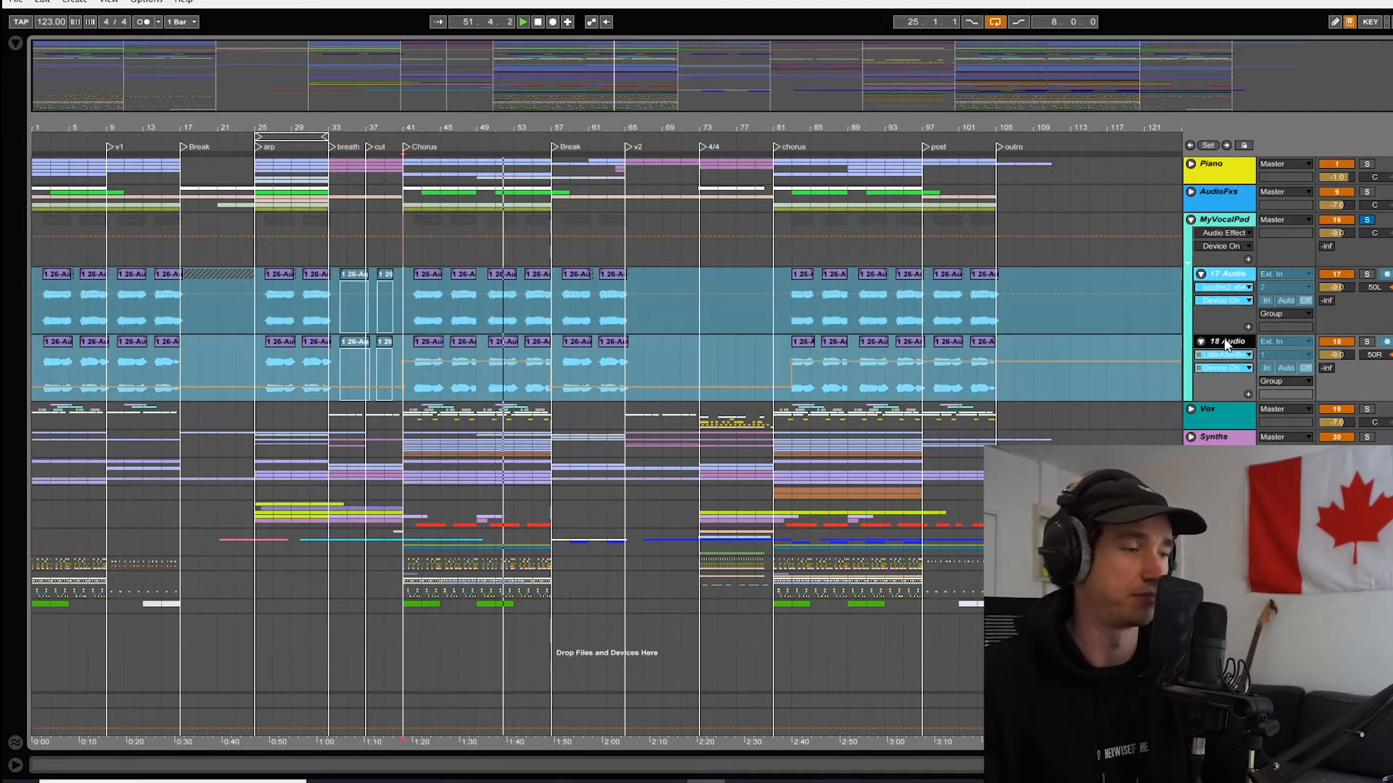
pyautogui.doubleClick(1226, 345)
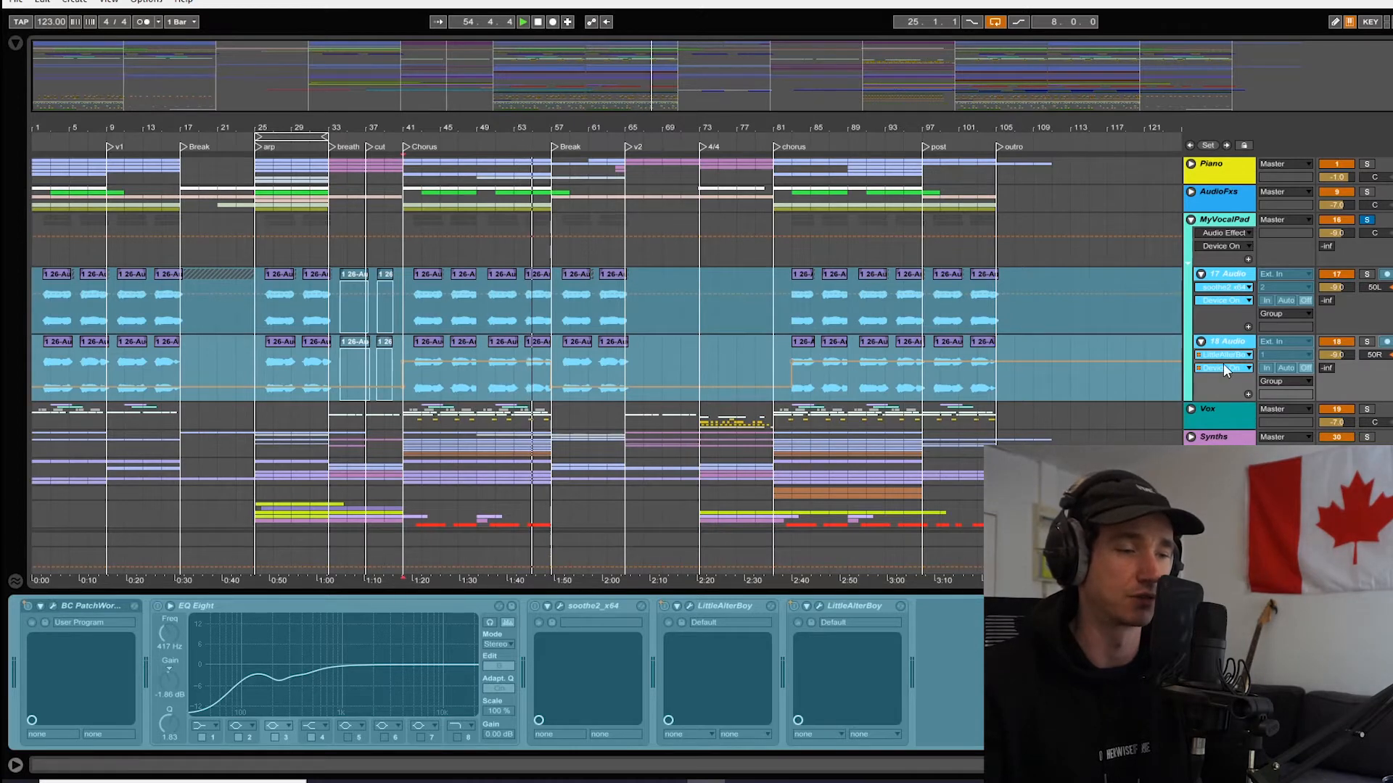
pyautogui.click(1236, 275)
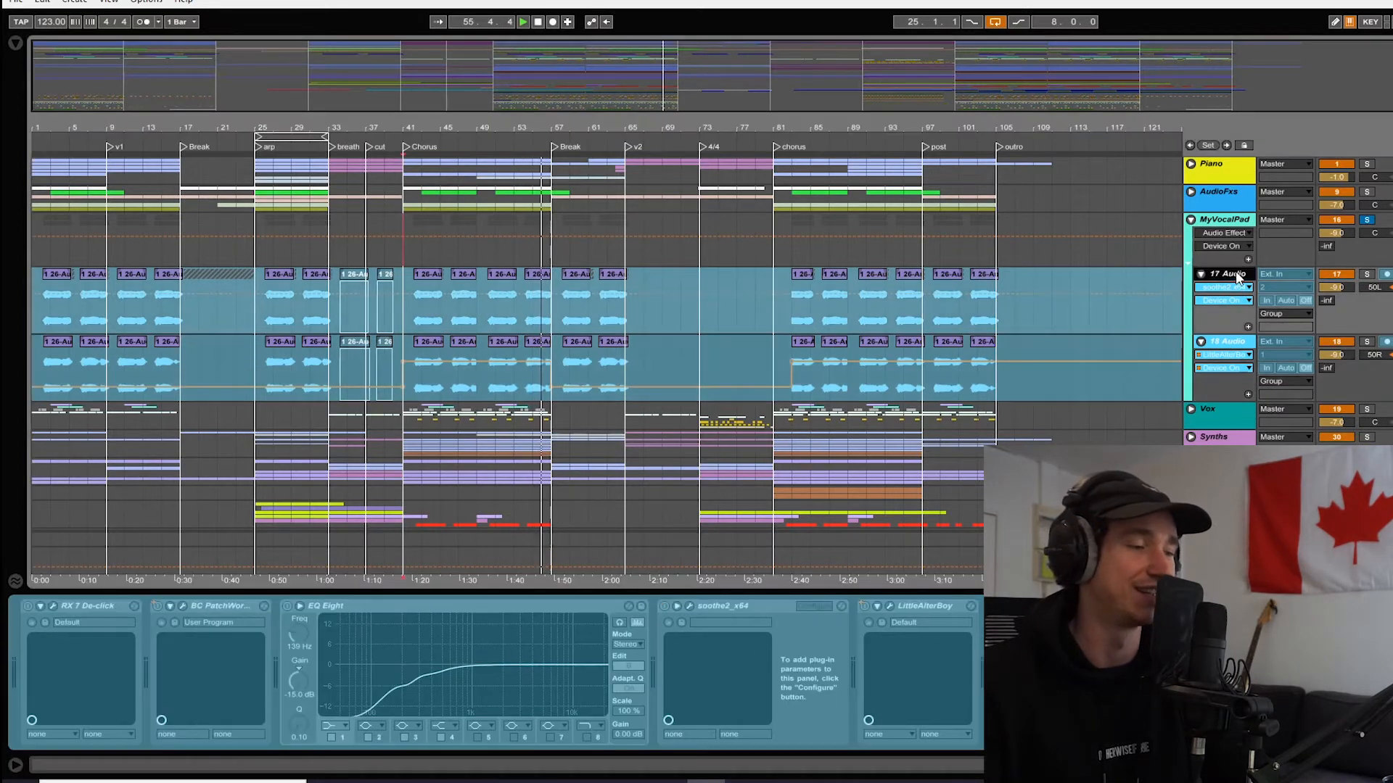
pyautogui.click(1223, 220)
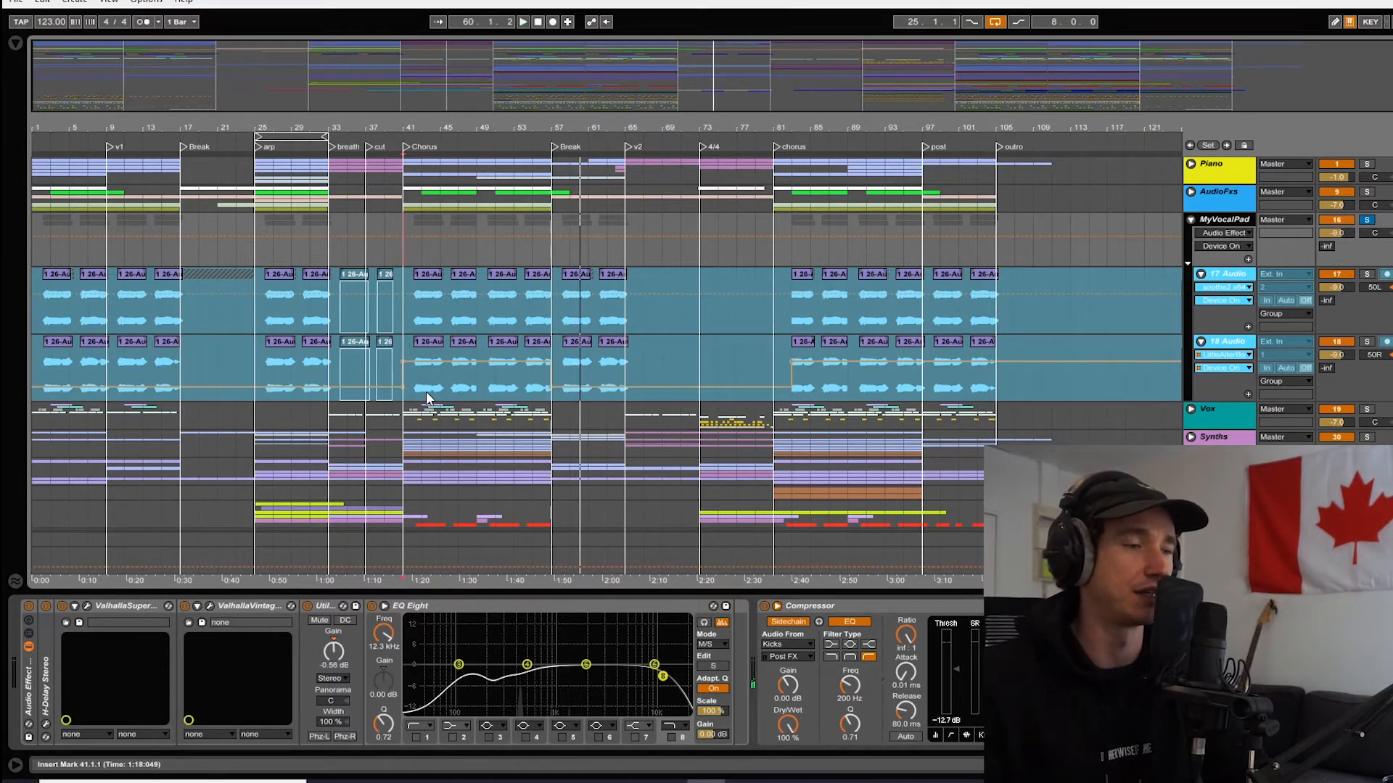
# - Fold the MyVocalPad group, unfold the Vox group, and show the vocal phrase clips of track 24 Audio around the Chorus marker
pyautogui.click(1191, 220)
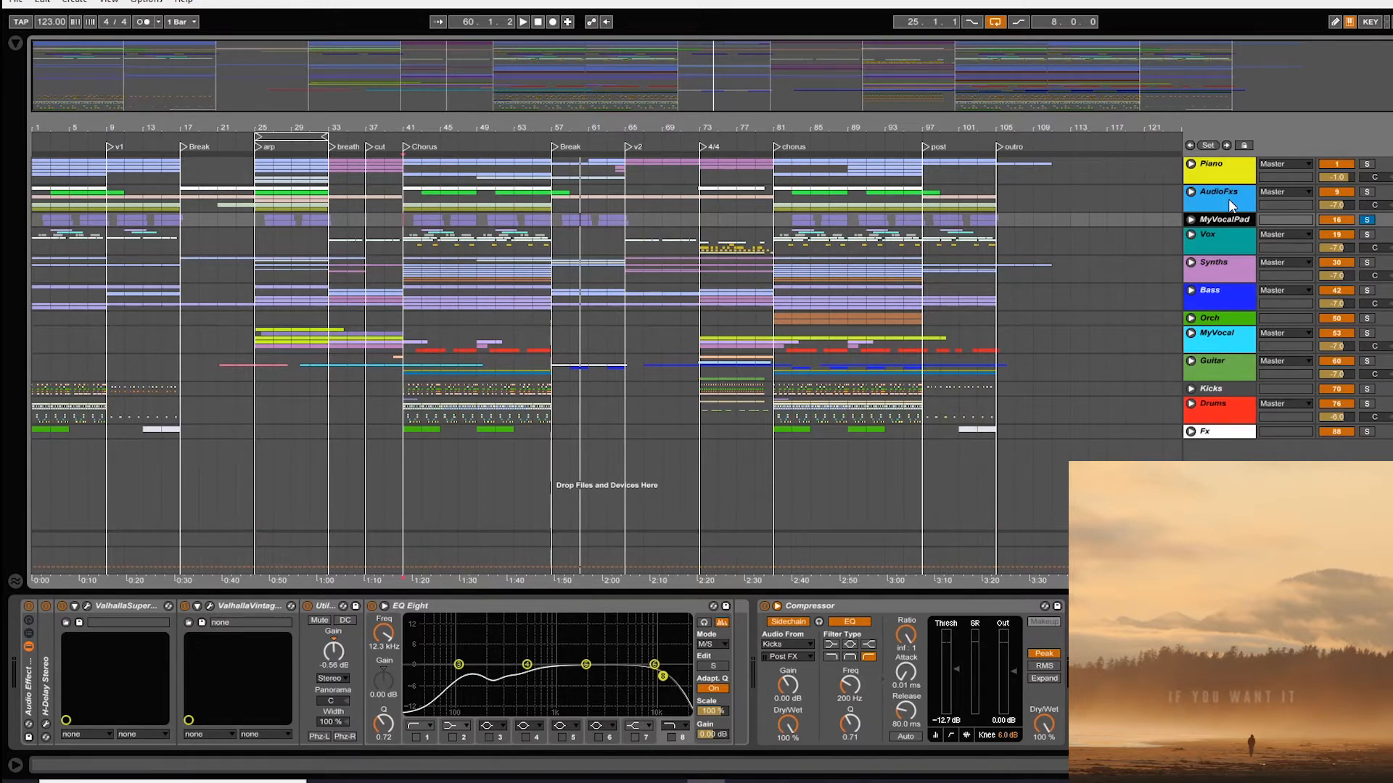
pyautogui.click(1191, 235)
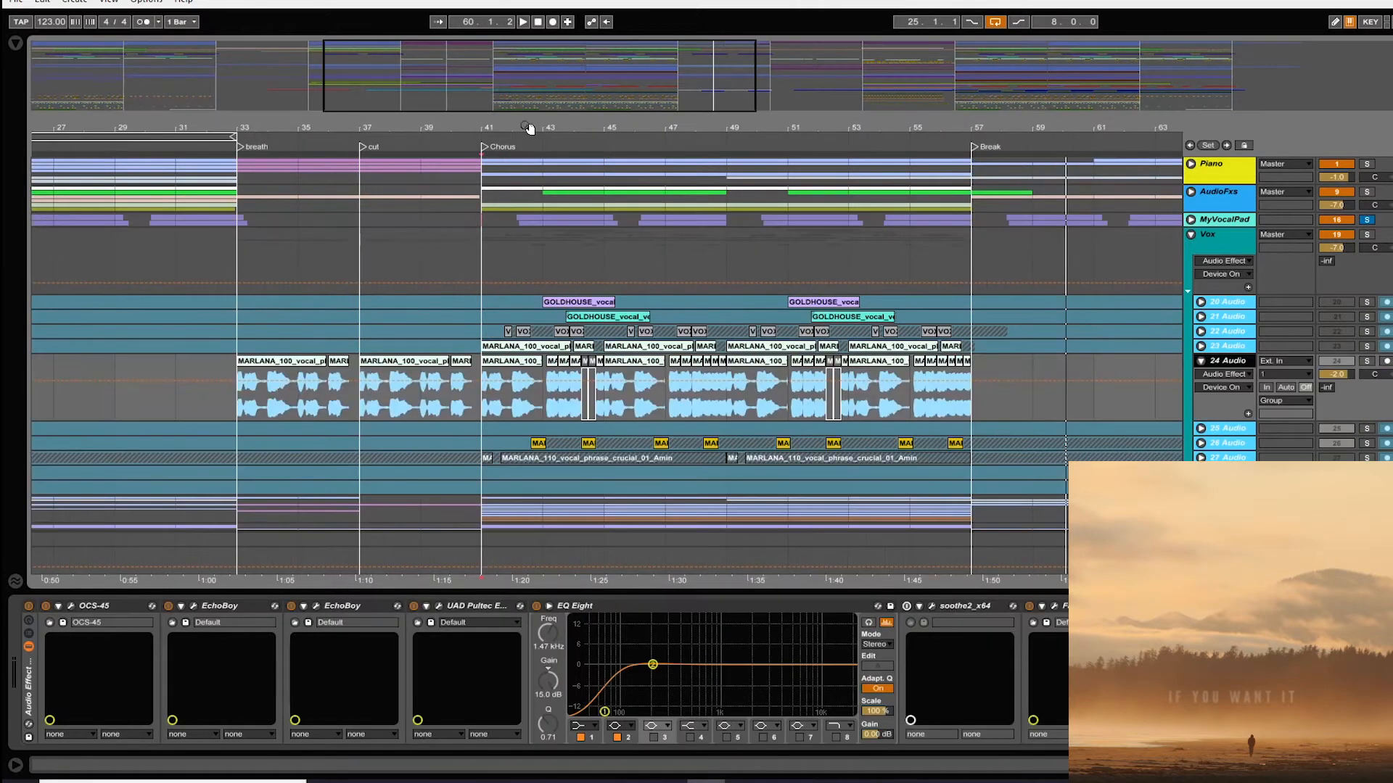
pyautogui.moveTo(528, 130); pyautogui.dragTo(1275, 353)
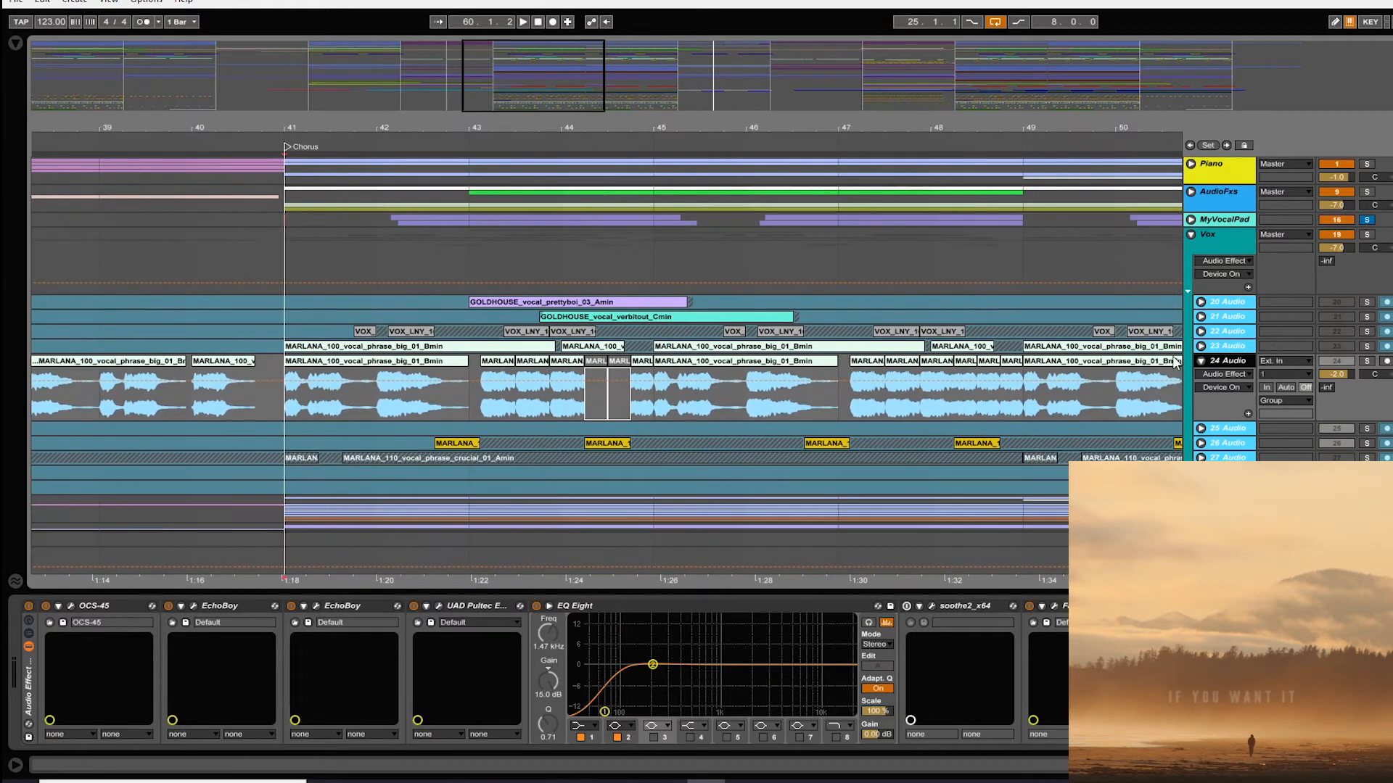
# - Switch off track 24 Audio's effect rack and view the settings of its OCS-45 cassette plugin
pyautogui.click(29, 606)
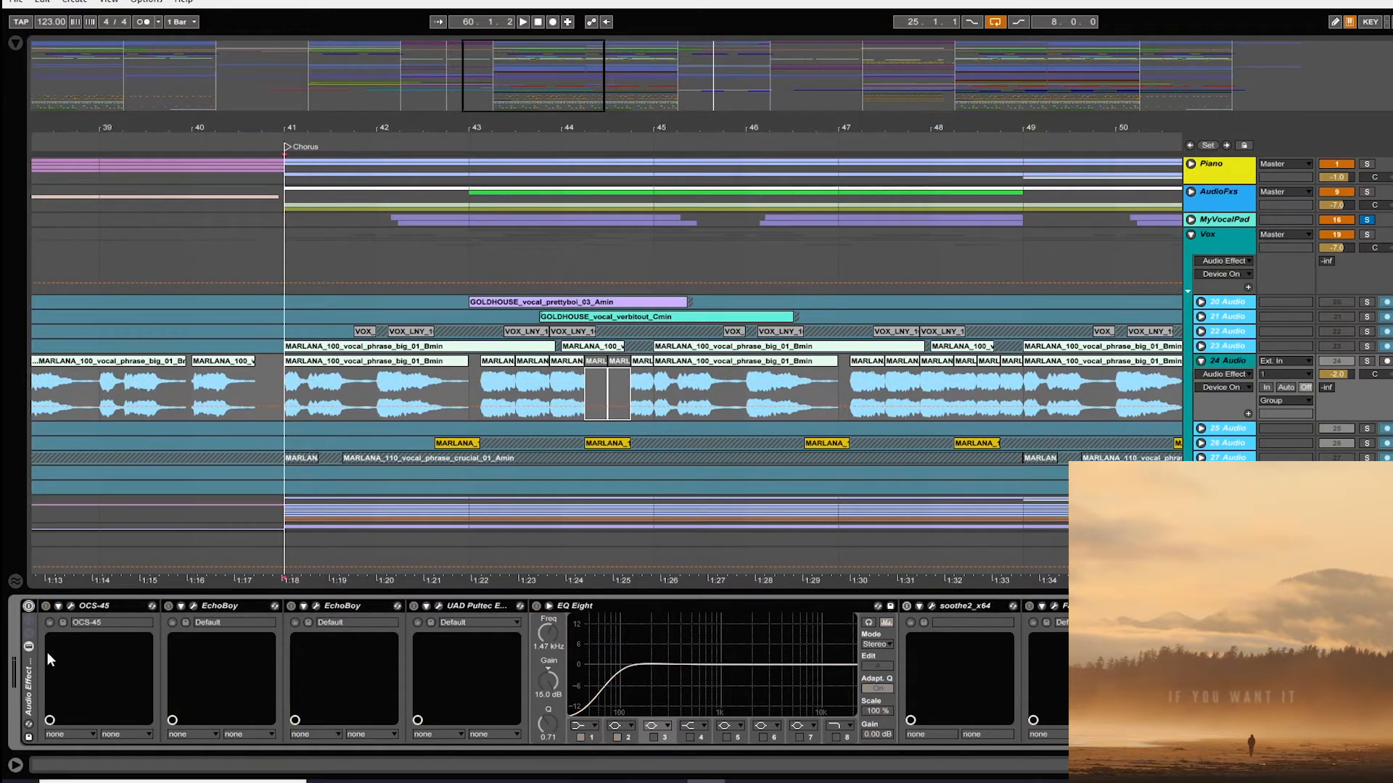
pyautogui.click(70, 606)
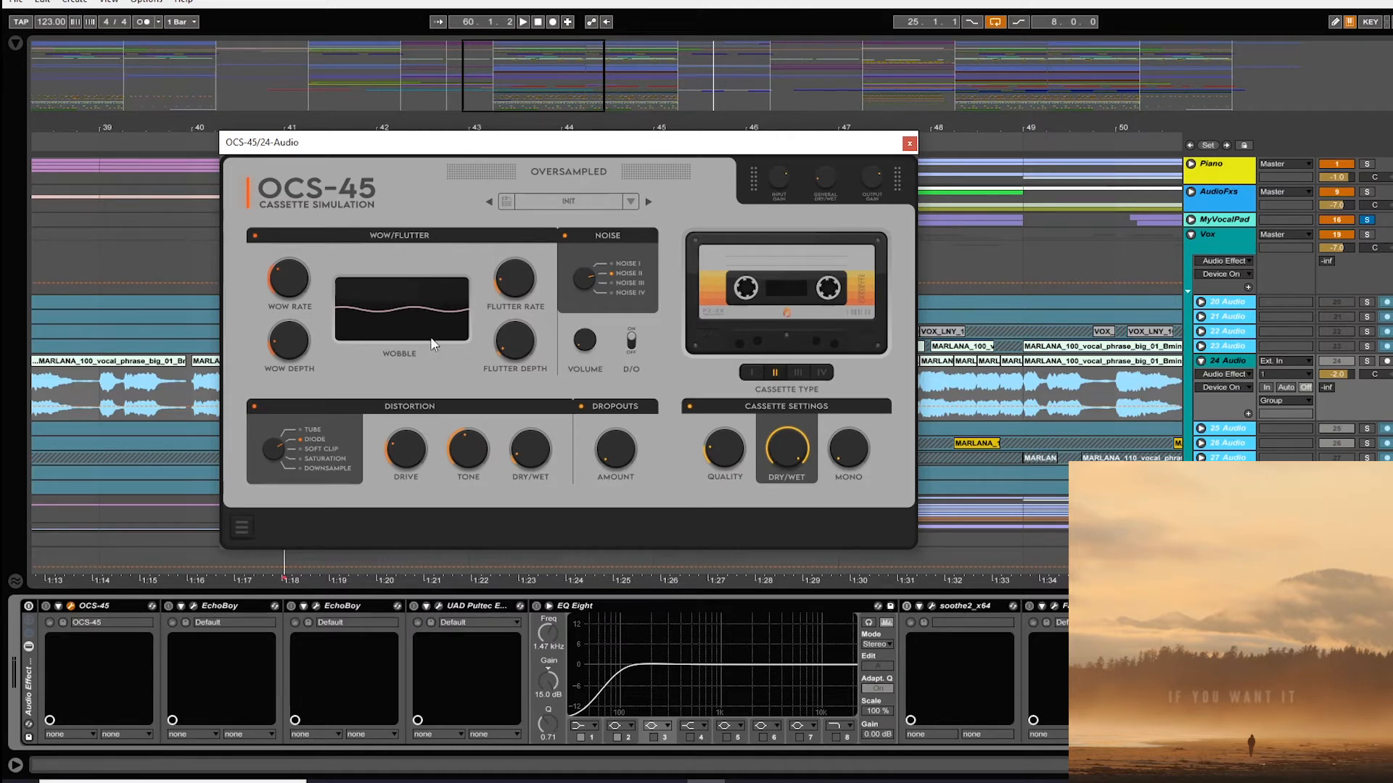
pyautogui.press('Escape')
# - Solo track 24 Audio, play its vocal clip from the Chorus marker without effects, and switch the effect rack back on
pyautogui.click(336, 377)
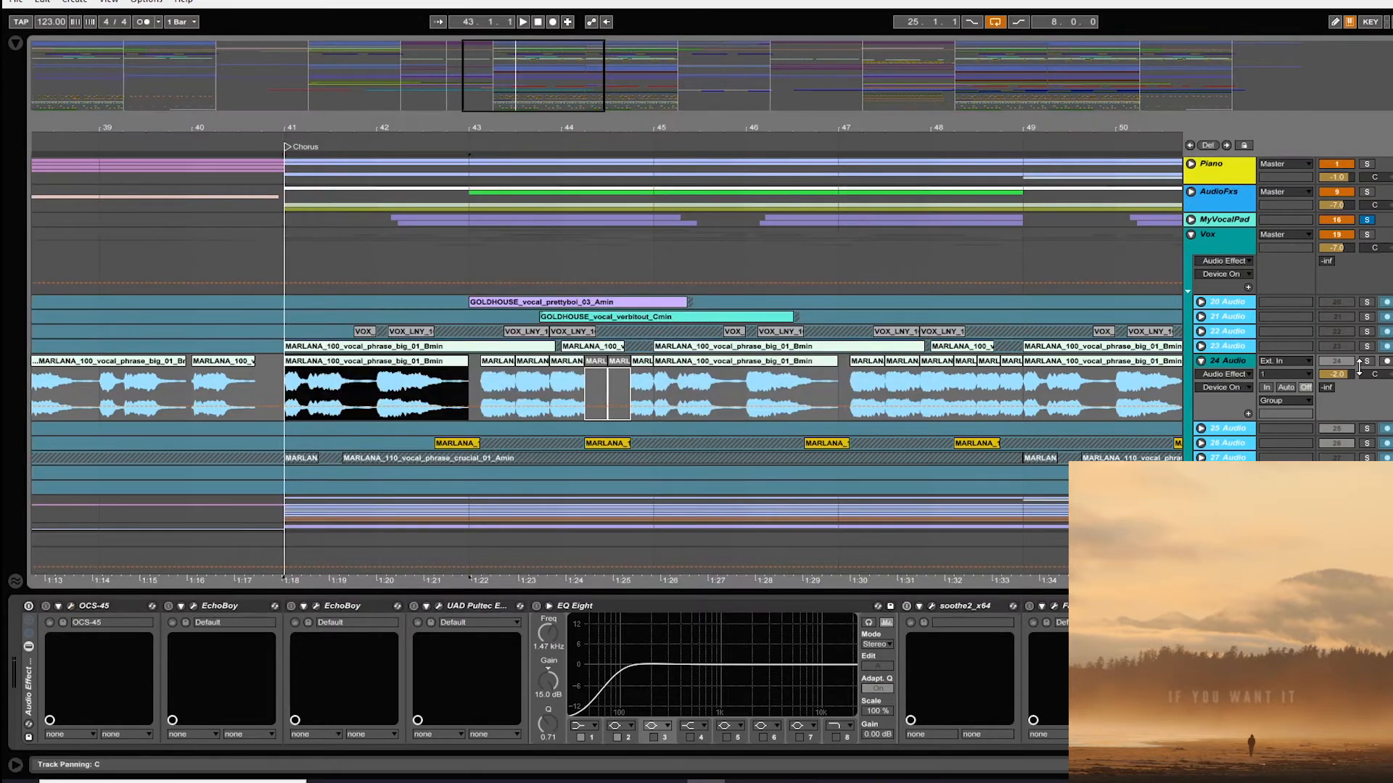
pyautogui.press('space')
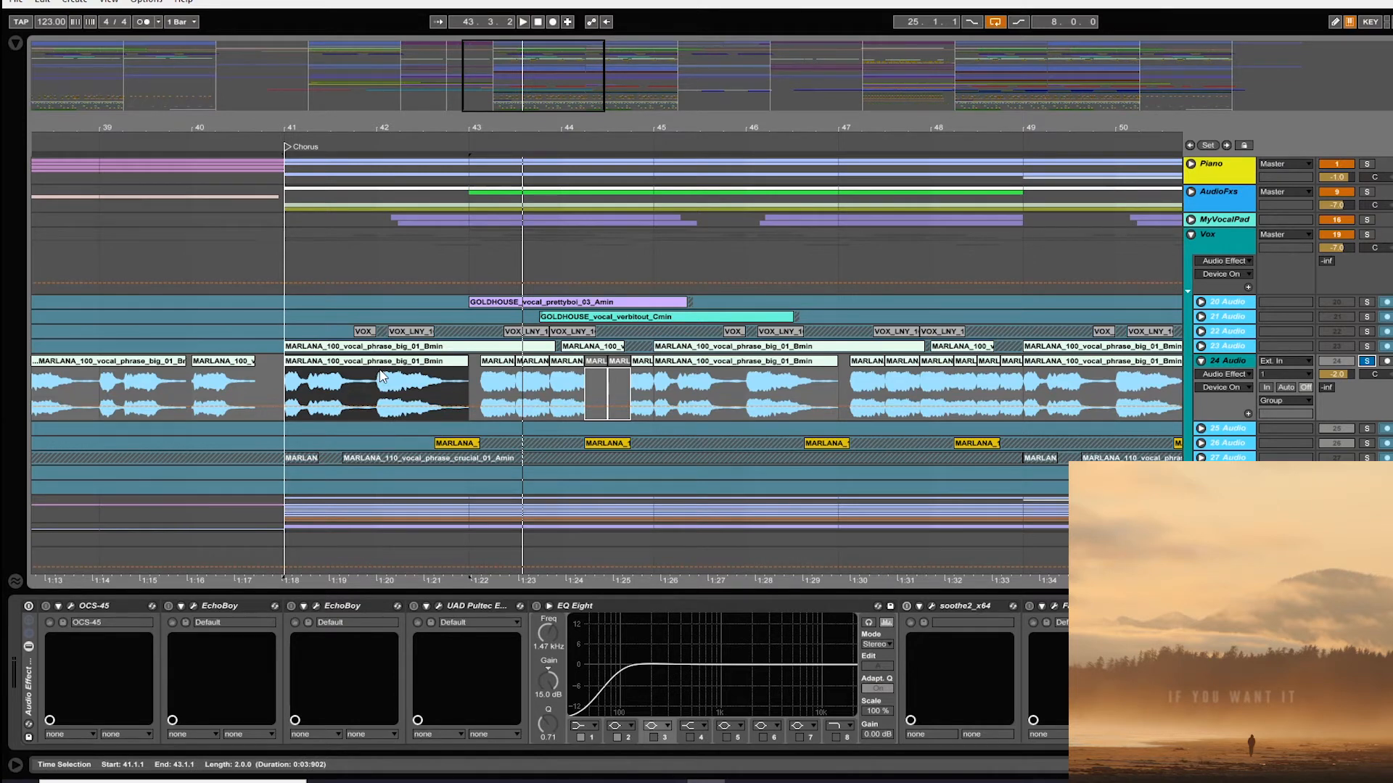
pyautogui.click(28, 605)
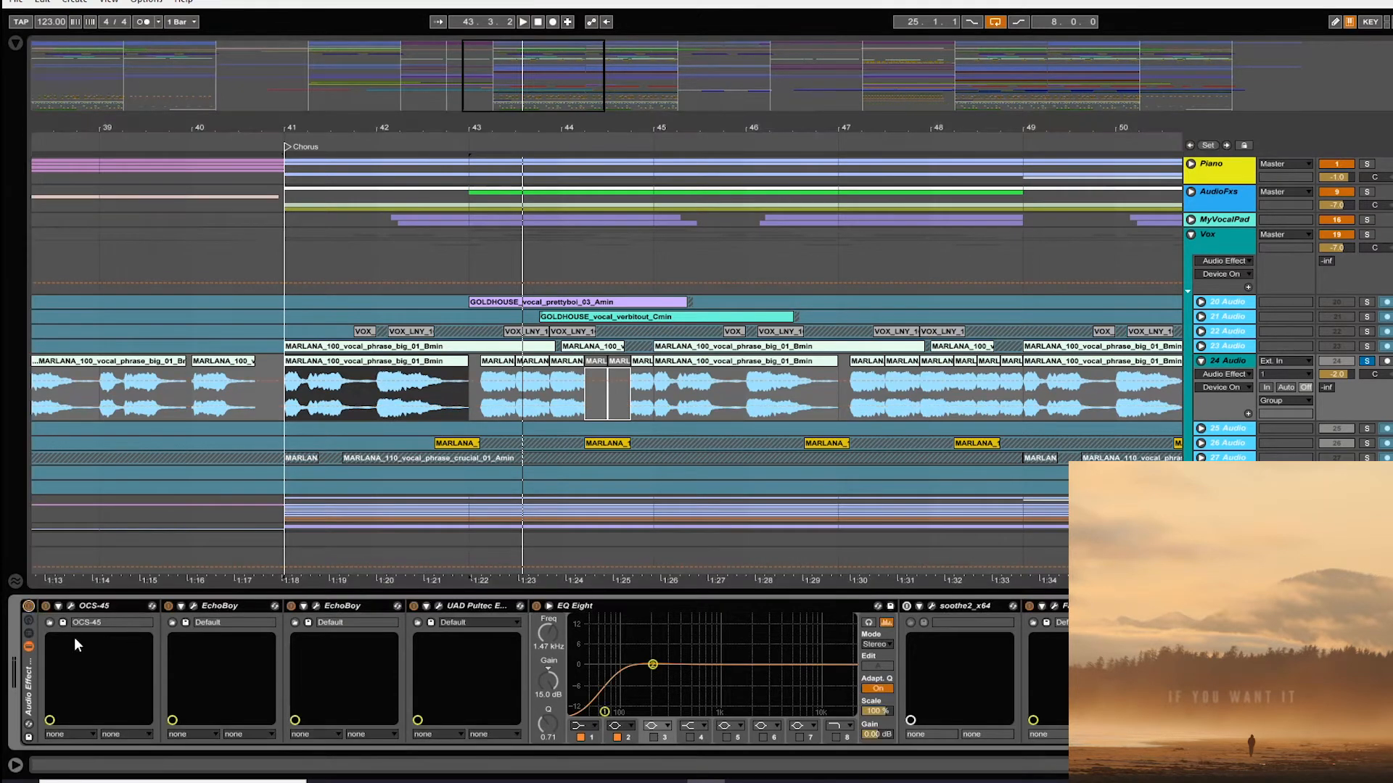
# - View the settings of both EchoBoy delay plugins on track 24 Audio, and close each plugin window
pyautogui.click(193, 606)
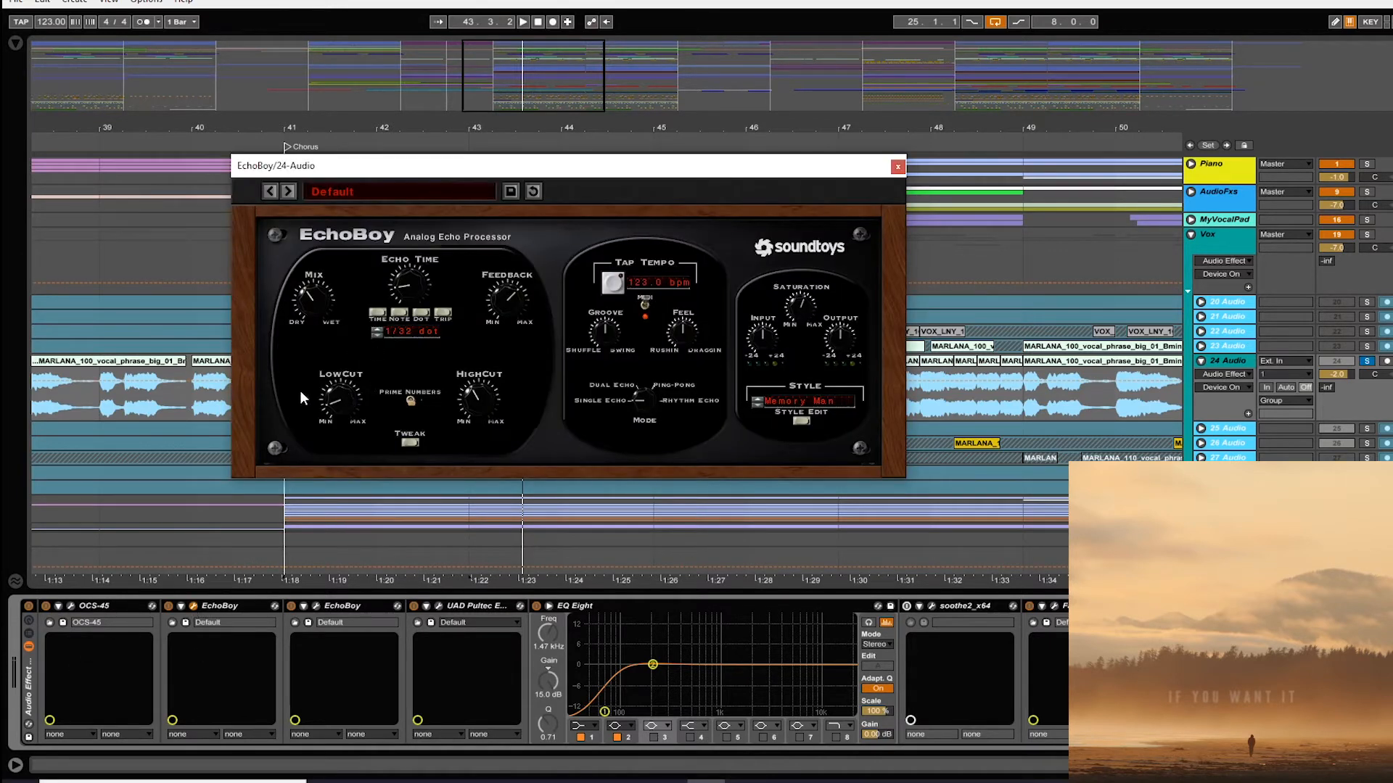
pyautogui.click(897, 168)
pyautogui.click(316, 606)
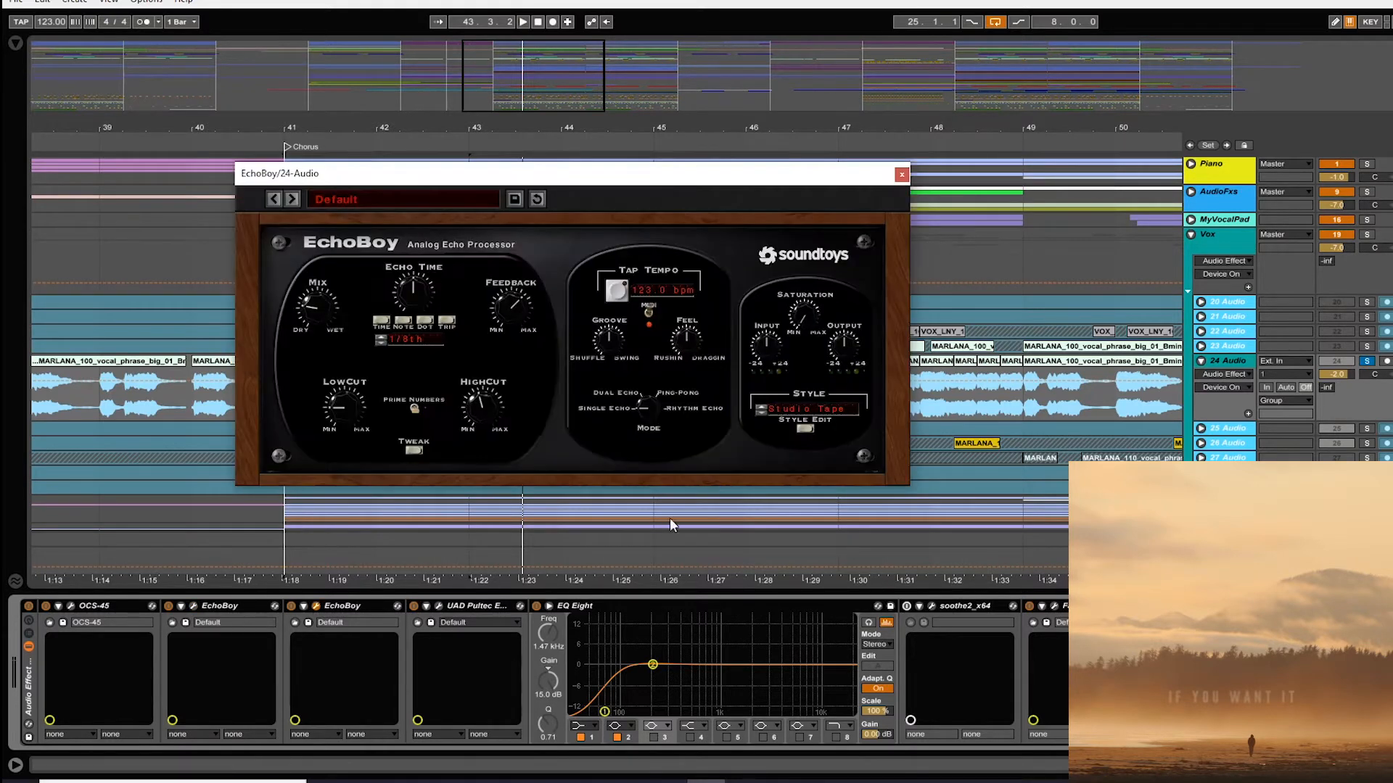
pyautogui.click(901, 176)
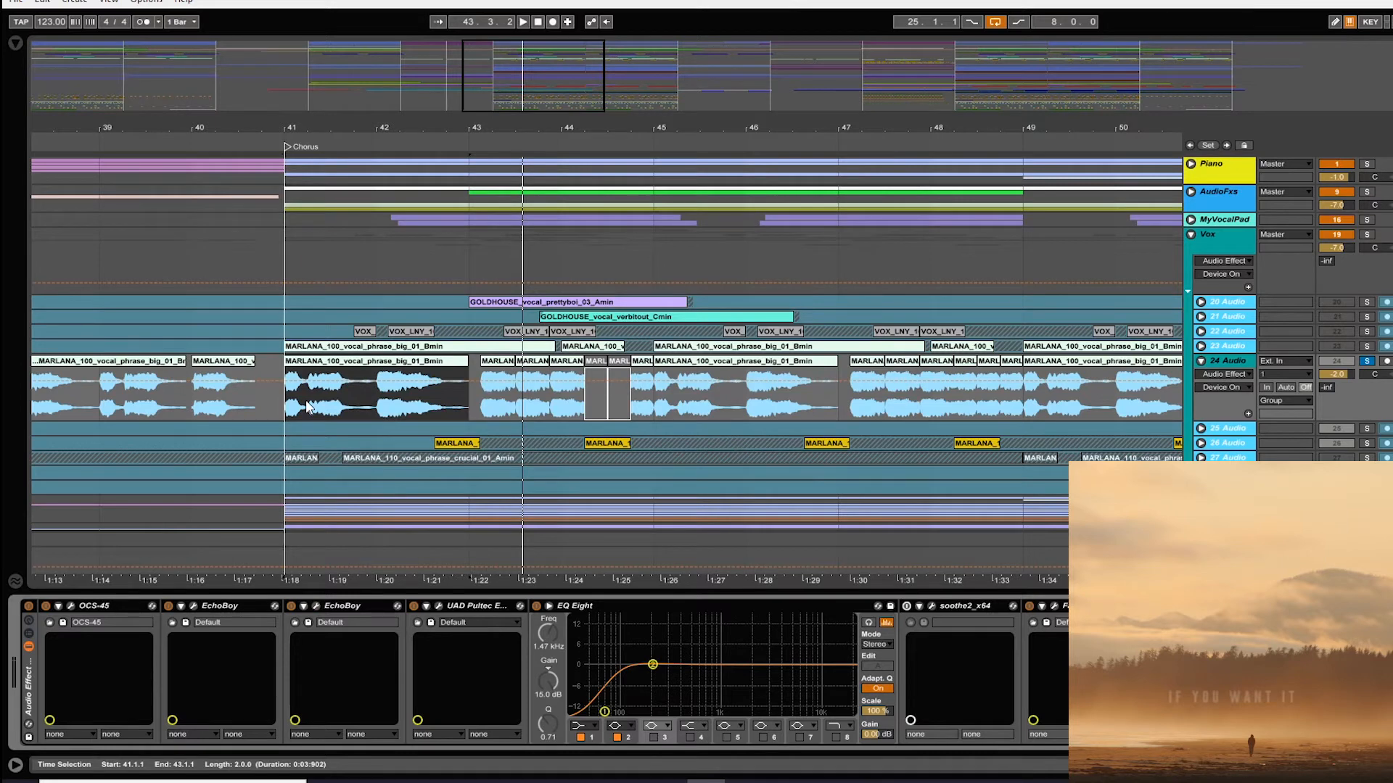
# - Play the vocal phrase clips of track 24 Audio from the Chorus marker with the effect rack on, and fold the track
pyautogui.press('space')
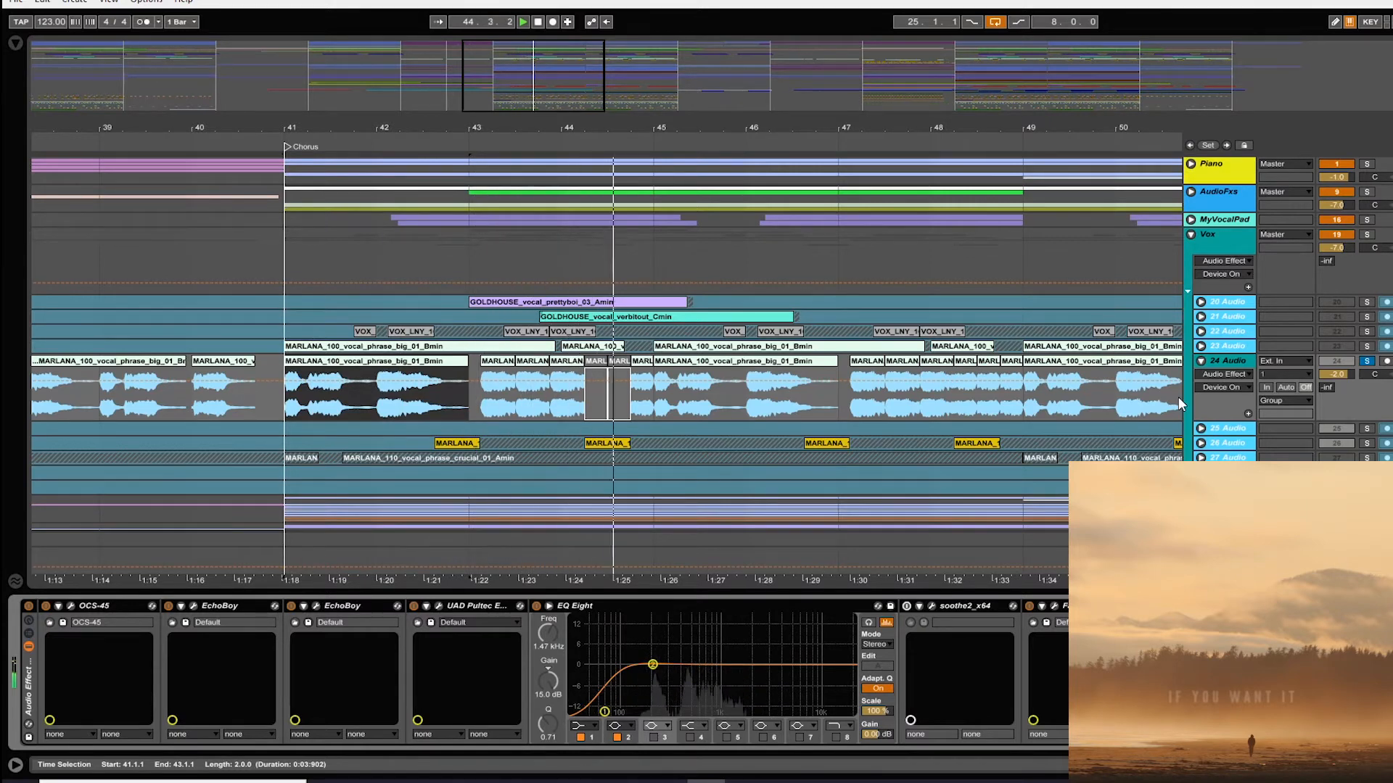
pyautogui.press('space')
pyautogui.press('-')
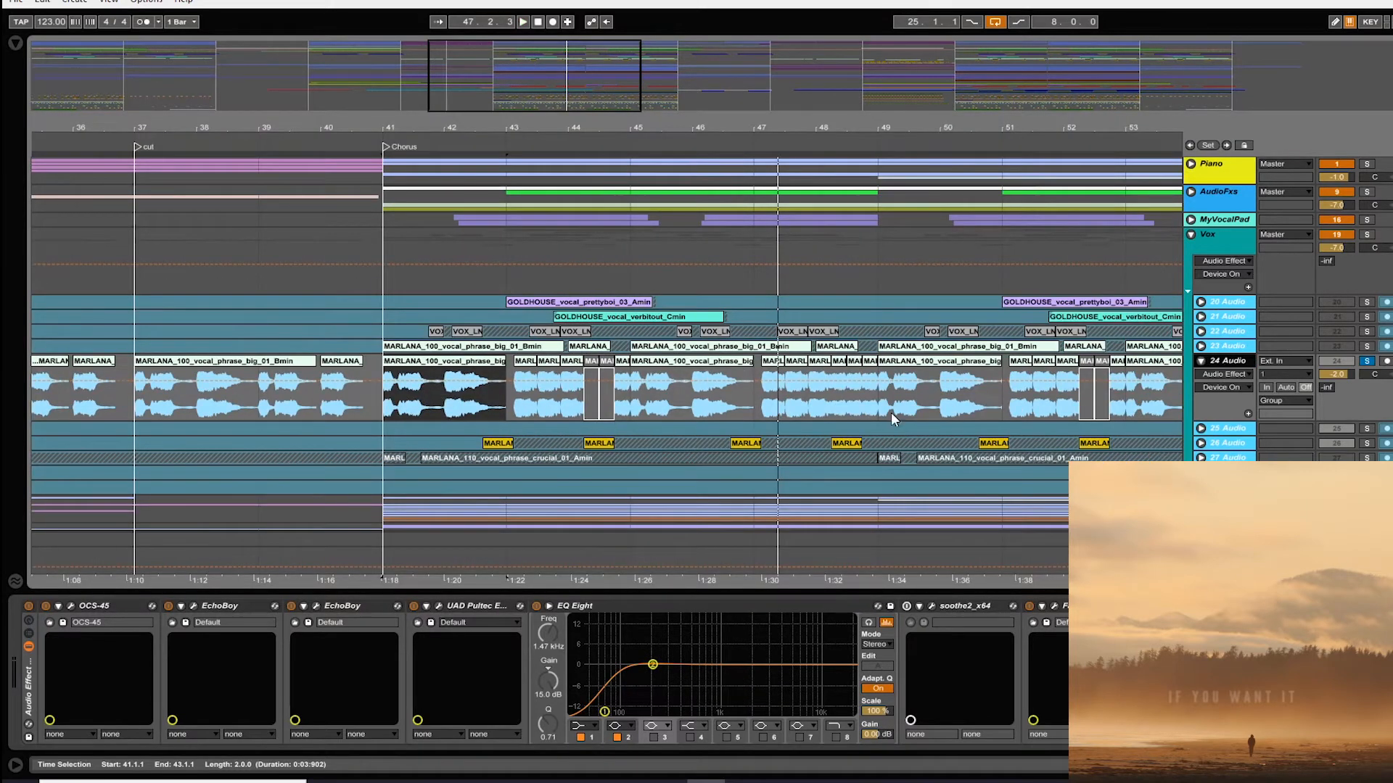
pyautogui.click(1198, 363)
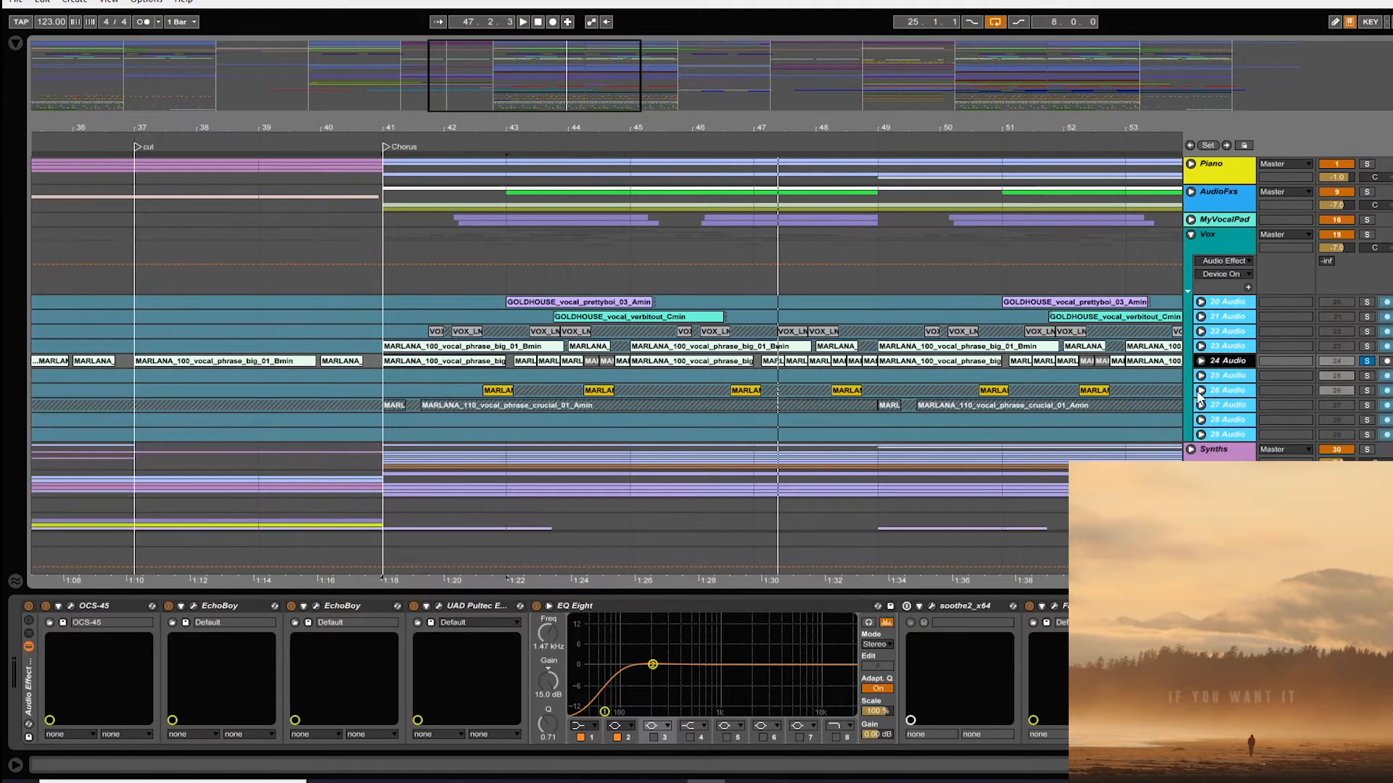
# - Unfold track 26 Audio, unfreeze it, and group all its devices from OCS-45 to FabFilter into an effect rack
pyautogui.click(1201, 391)
pyautogui.click(1223, 392)
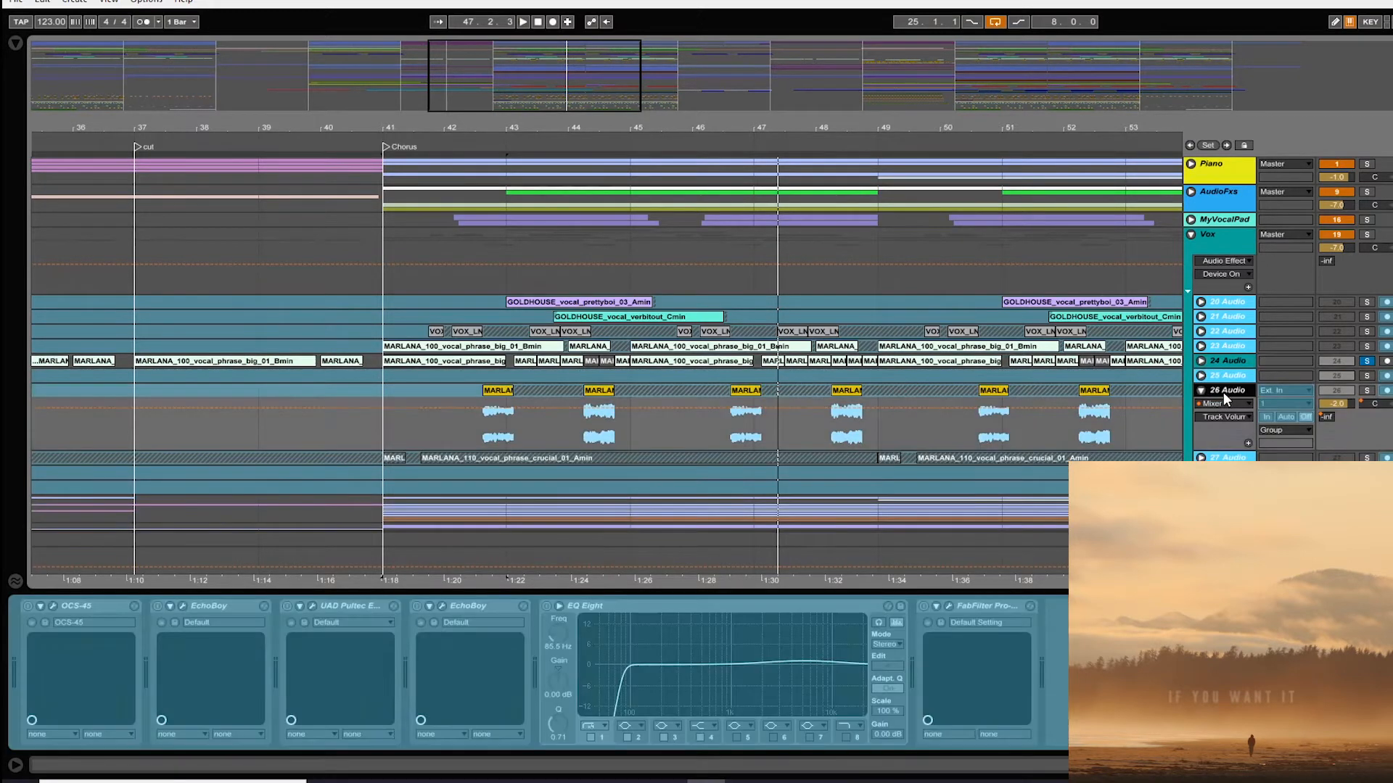
pyautogui.rightClick(1223, 392)
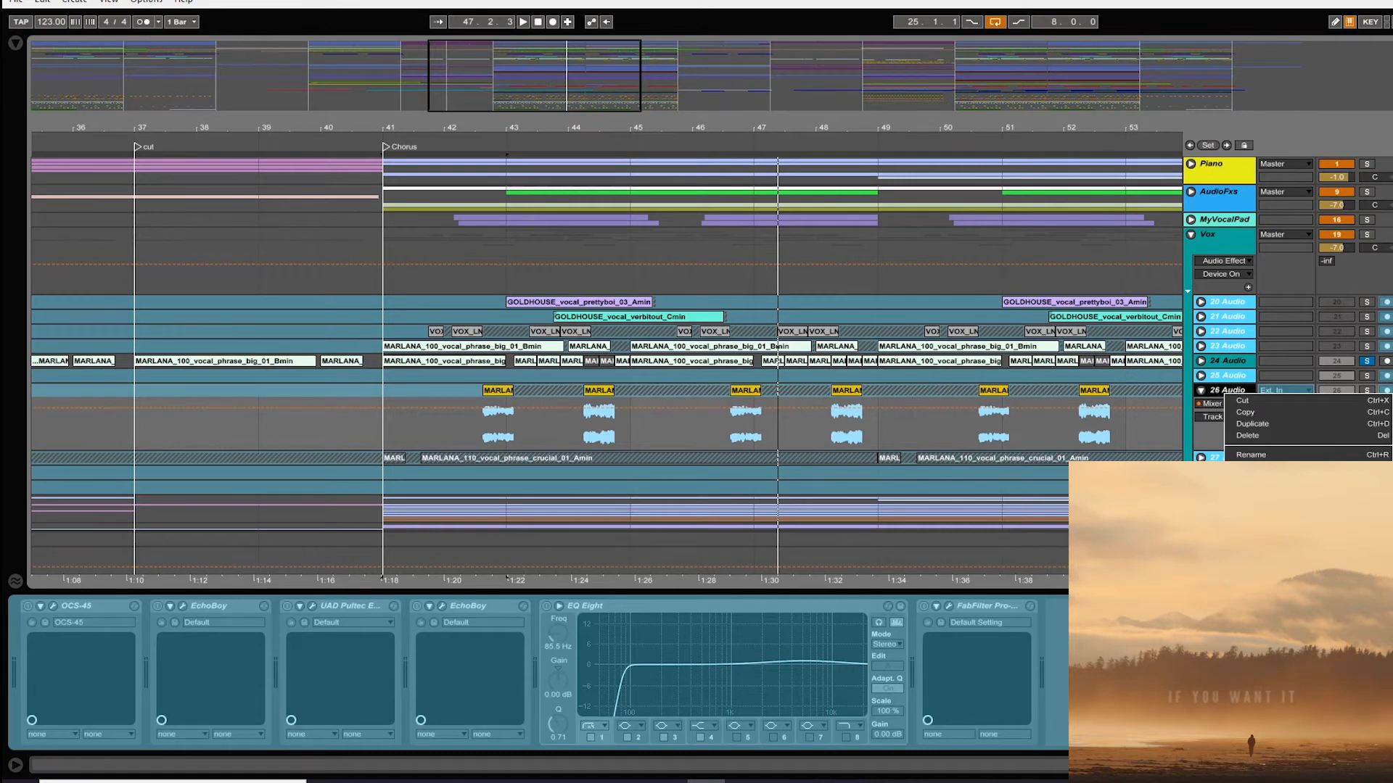
pyautogui.click(524, 618)
pyautogui.click(1006, 605)
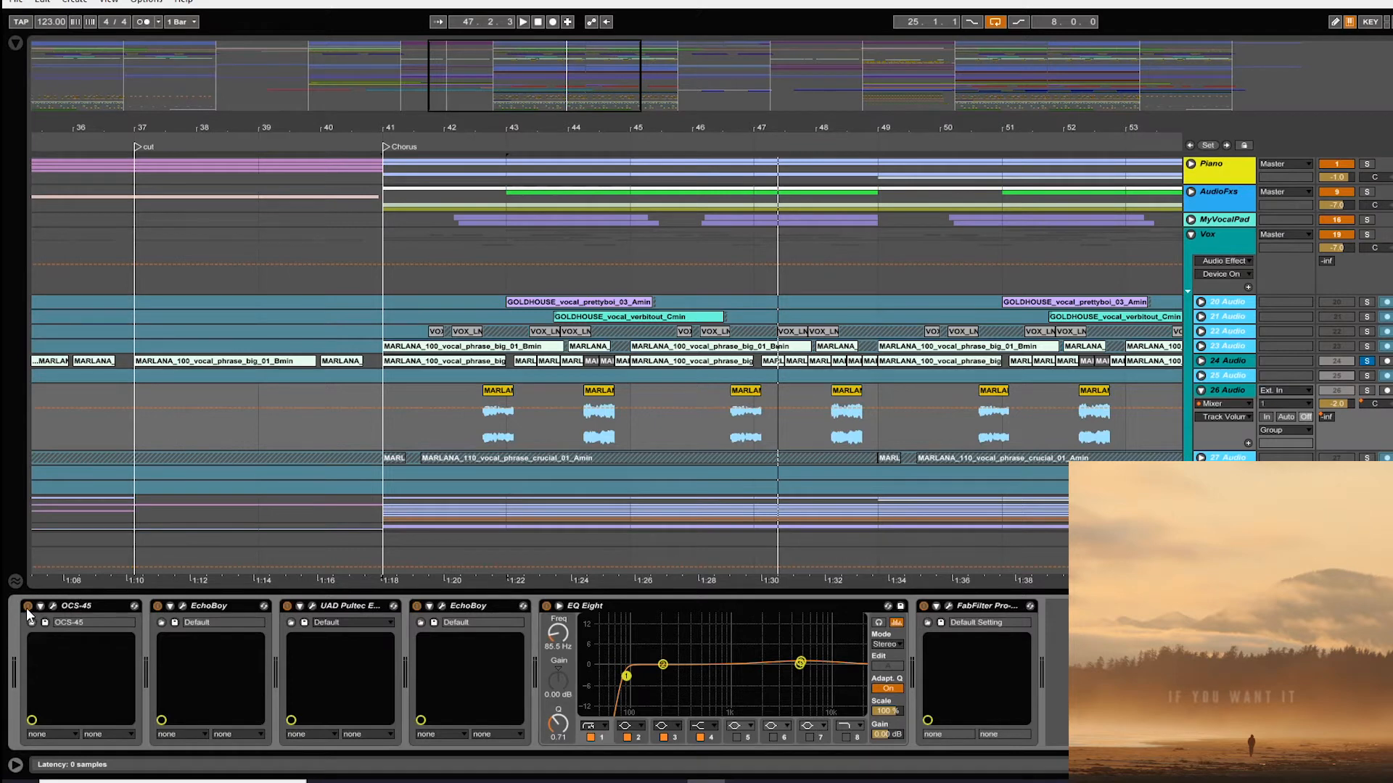
pyautogui.hotkey('ctrl', 'g')
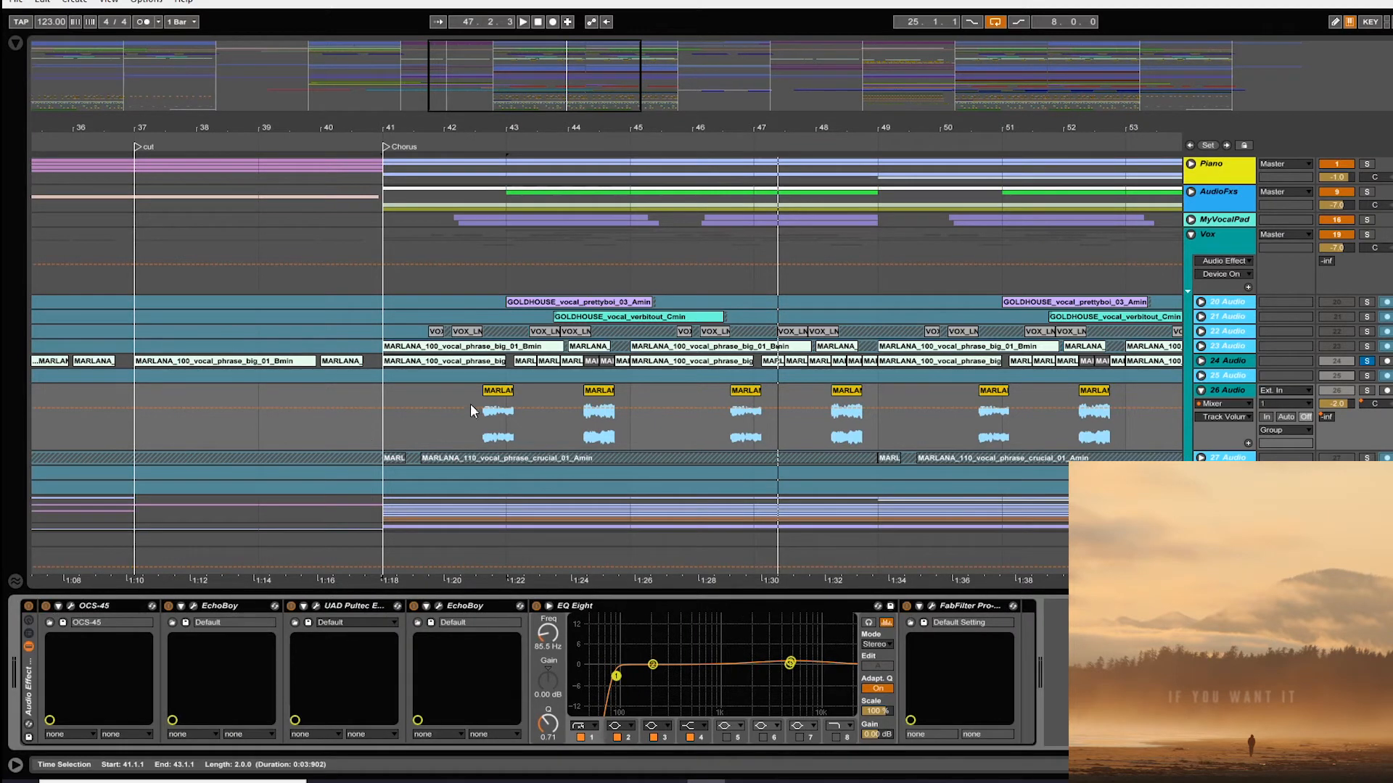
# - Solo track 26 Audio, play its first clip after the Chorus marker with the effect rack switched off, and switch the rack back on
pyautogui.click(496, 391)
pyautogui.click(29, 606)
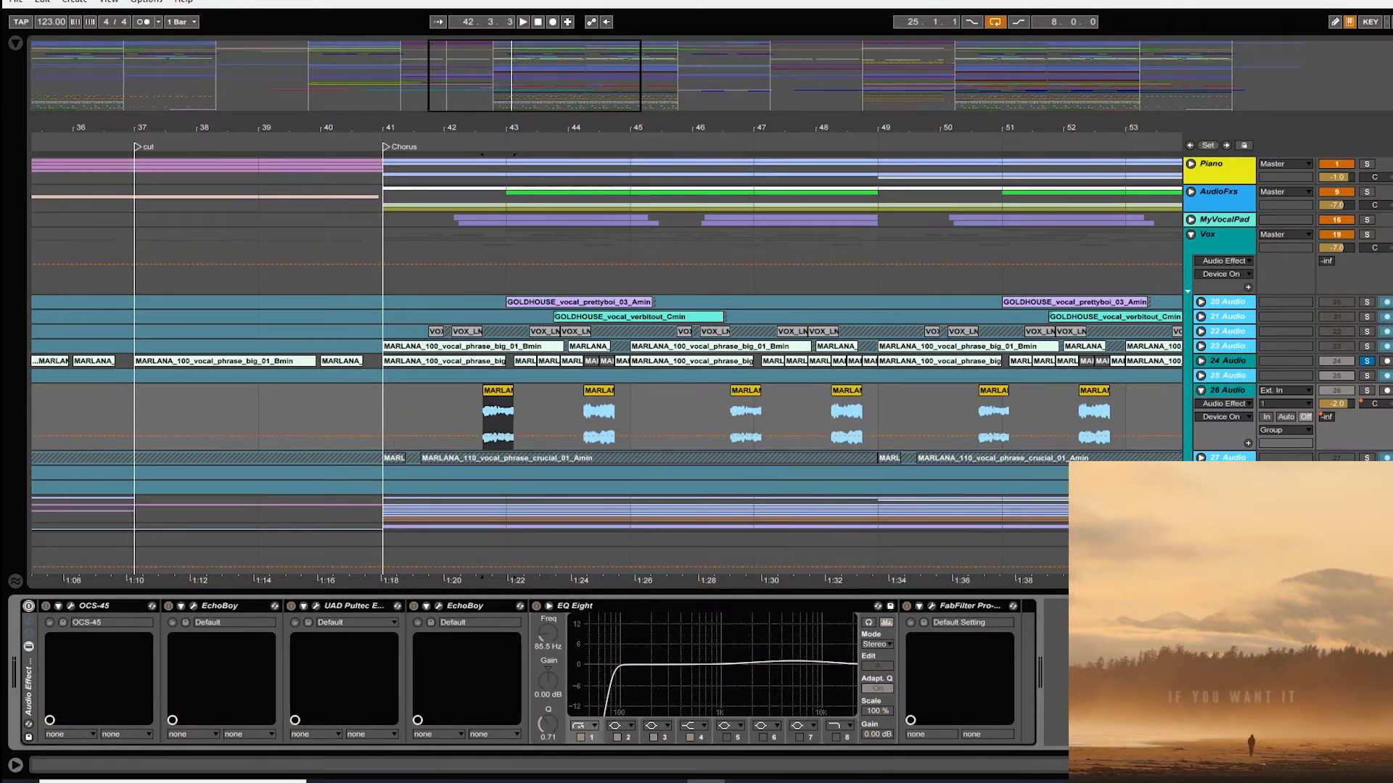
pyautogui.click(1366, 391)
pyautogui.press('space')
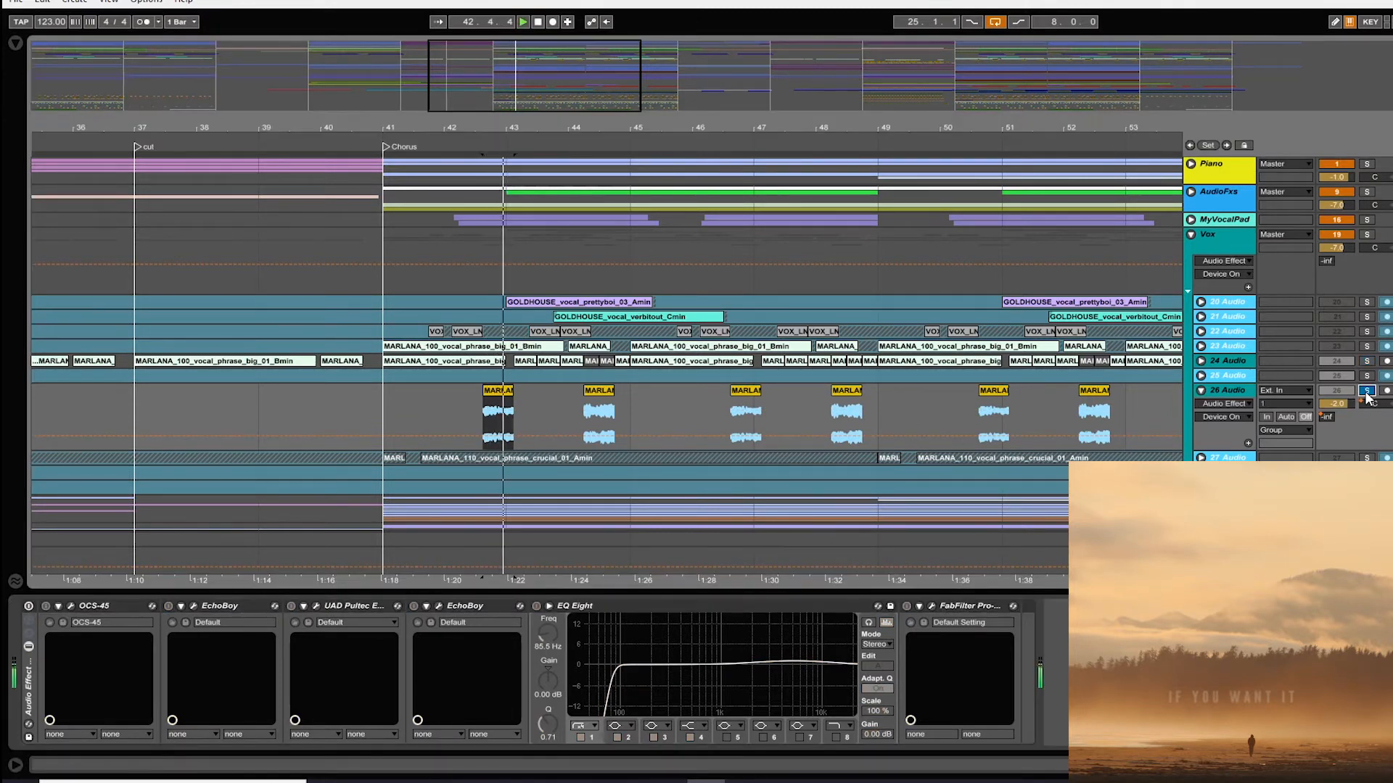
pyautogui.hotkey('ctrl', 'z')
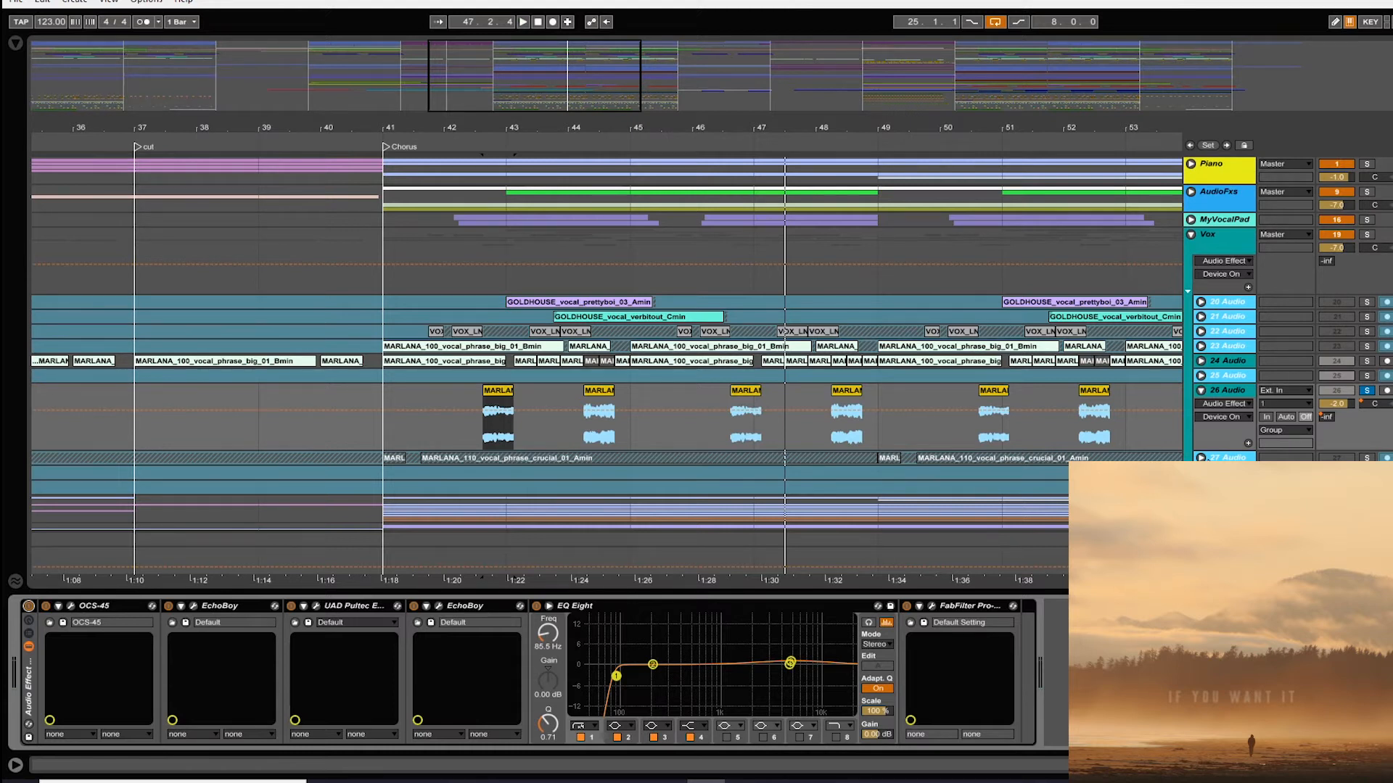
# - Solo the whole Vox group, play it from the Chorus marker with track 24 Audio unfolded, and fold the group
pyautogui.click(1193, 238)
pyautogui.click(1365, 236)
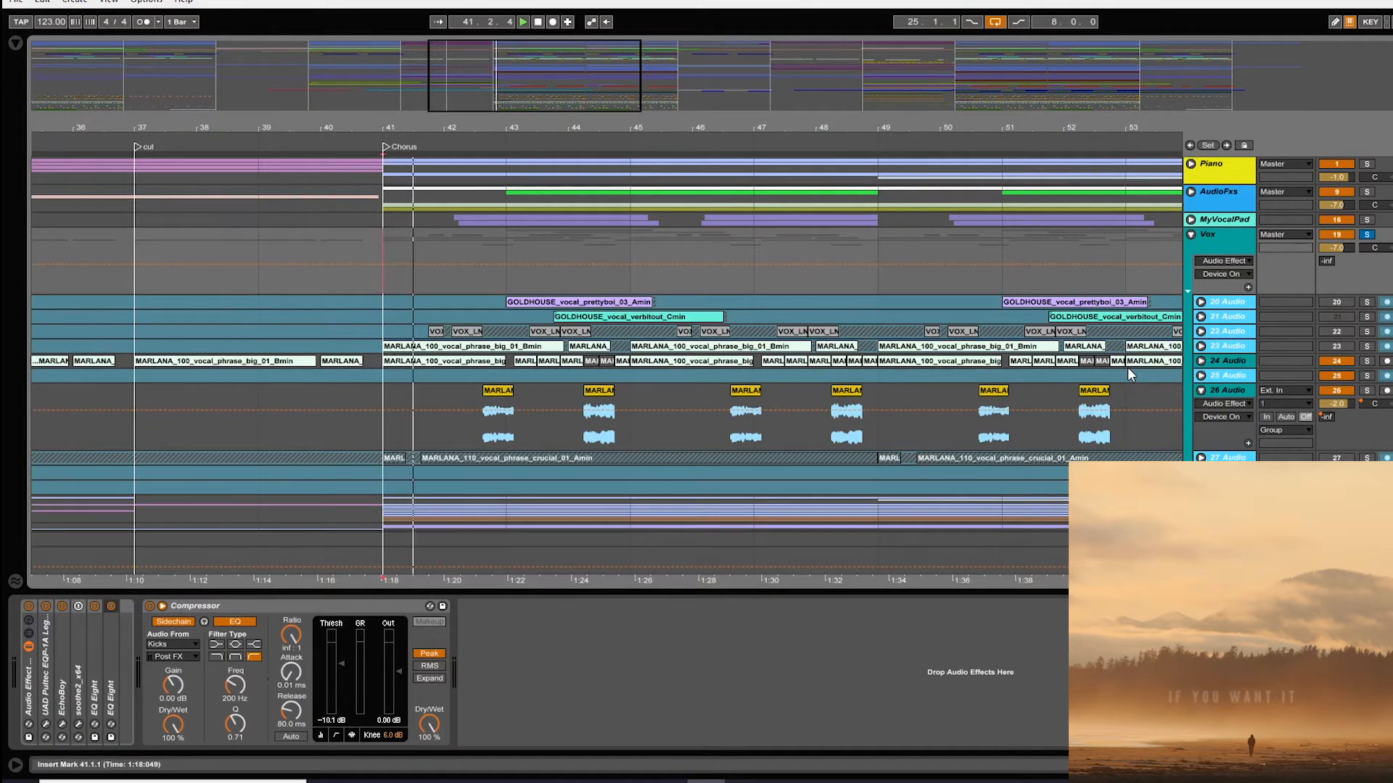
pyautogui.click(1202, 361)
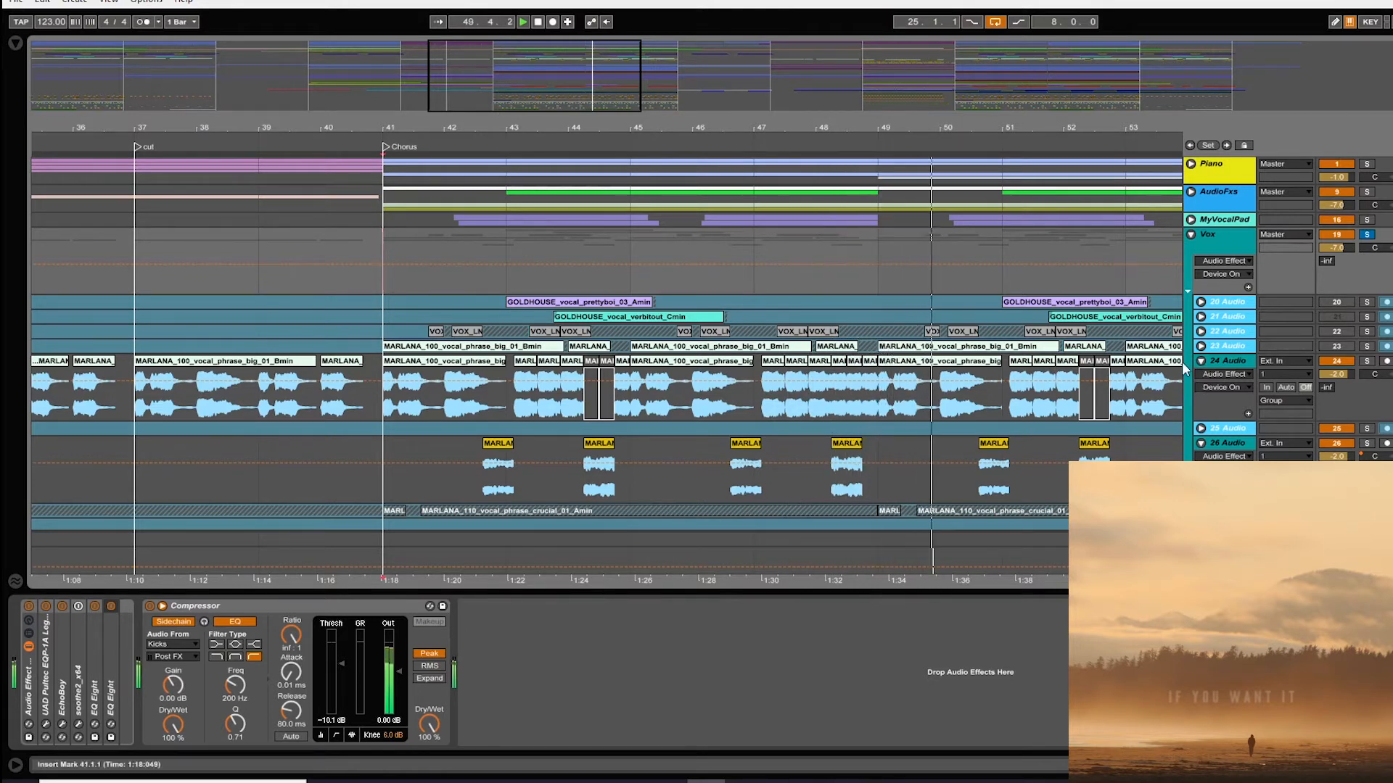
pyautogui.keyDown('alt'); pyautogui.click(1191, 234); pyautogui.keyUp('alt')
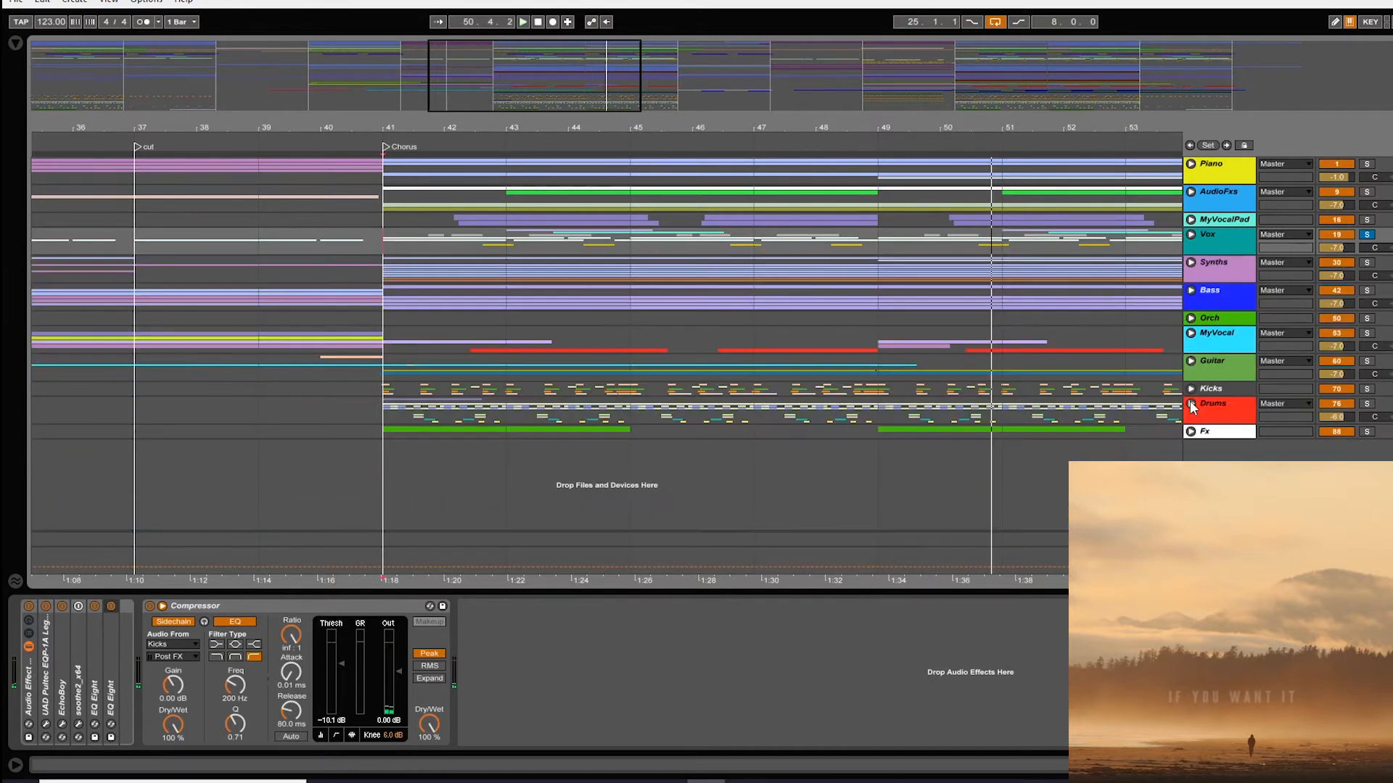
# - Unfold the Piano group, show its arrangement from the start of the song to the second Break, and fold its tracks 4 and 5
pyautogui.click(1199, 167)
pyautogui.click(1190, 163)
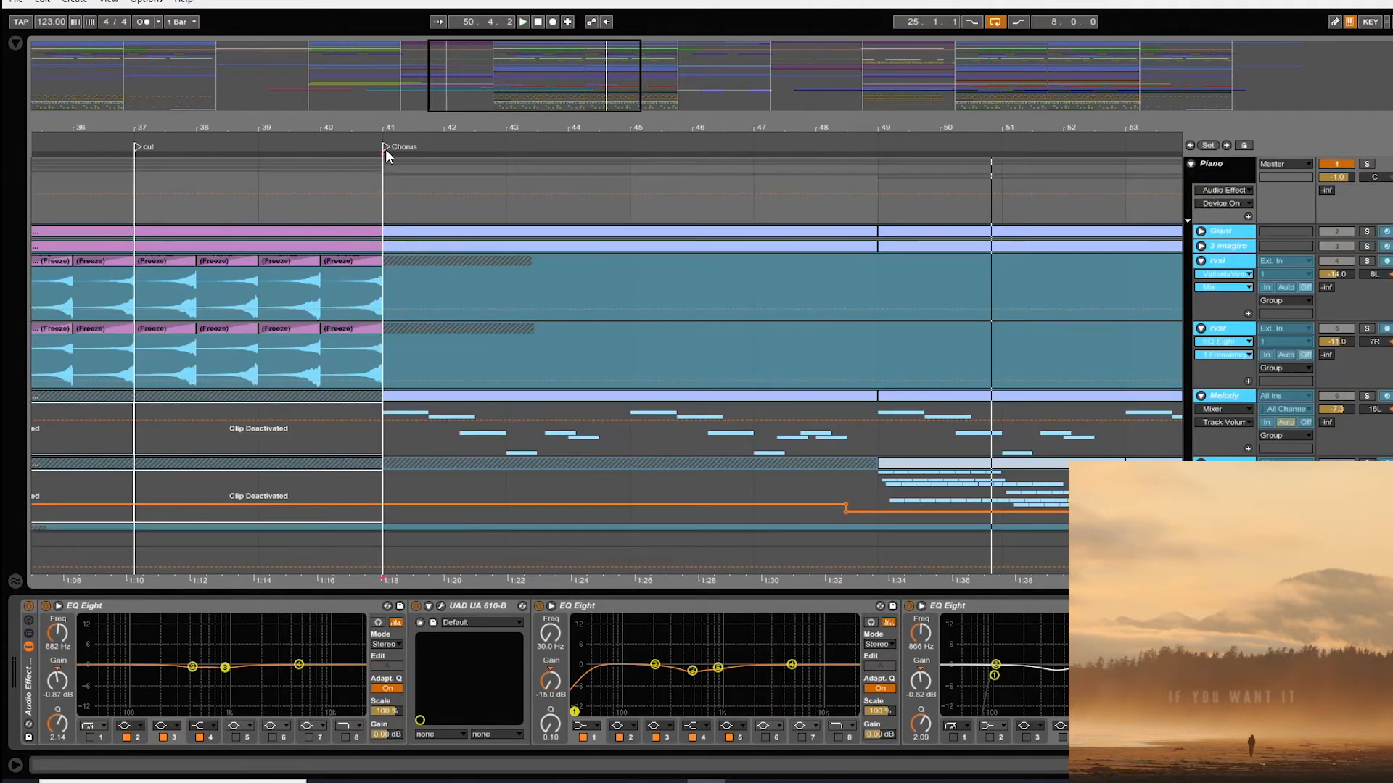
pyautogui.press('-')
pyautogui.press('-')
pyautogui.press('-')
pyautogui.press('-')
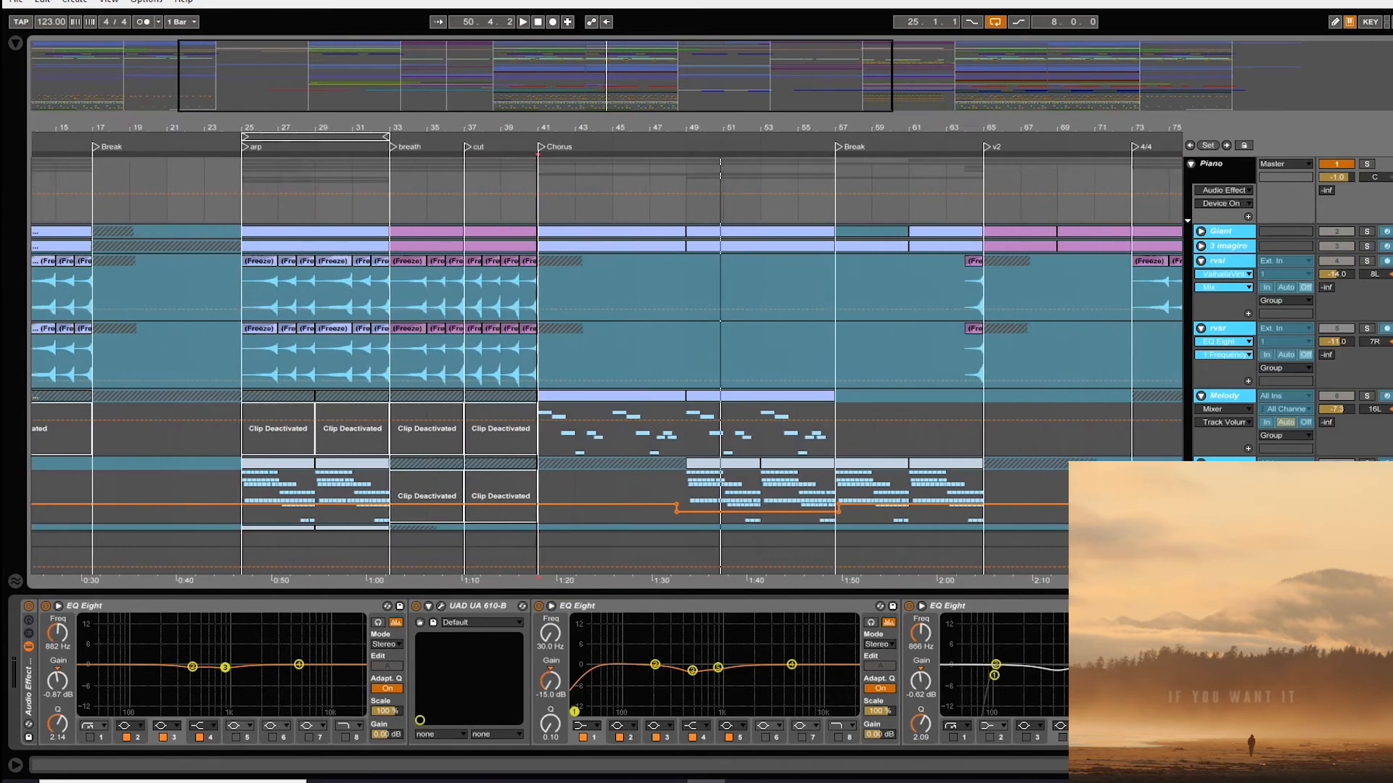
pyautogui.hscroll(-5, 882, 222)
pyautogui.click(1233, 231)
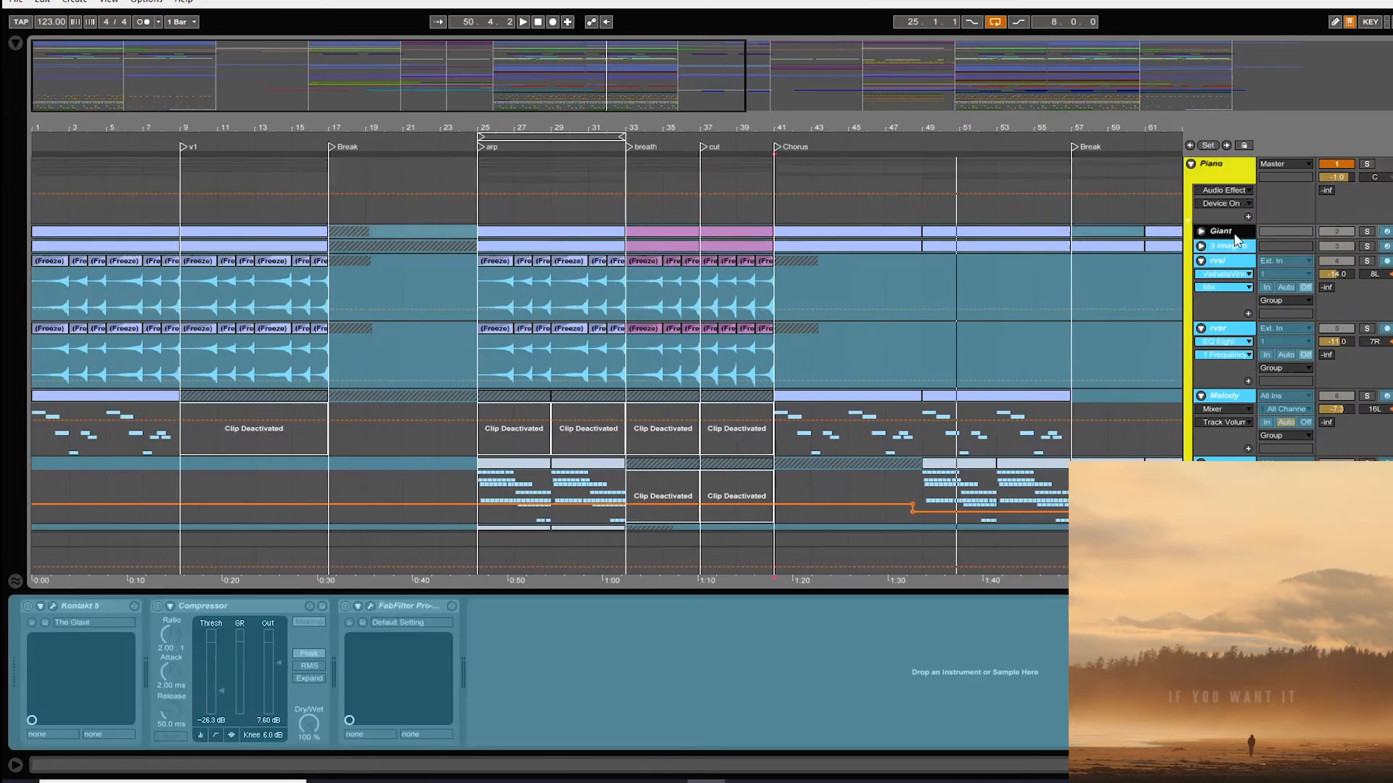
pyautogui.click(1204, 262)
pyautogui.click(1201, 276)
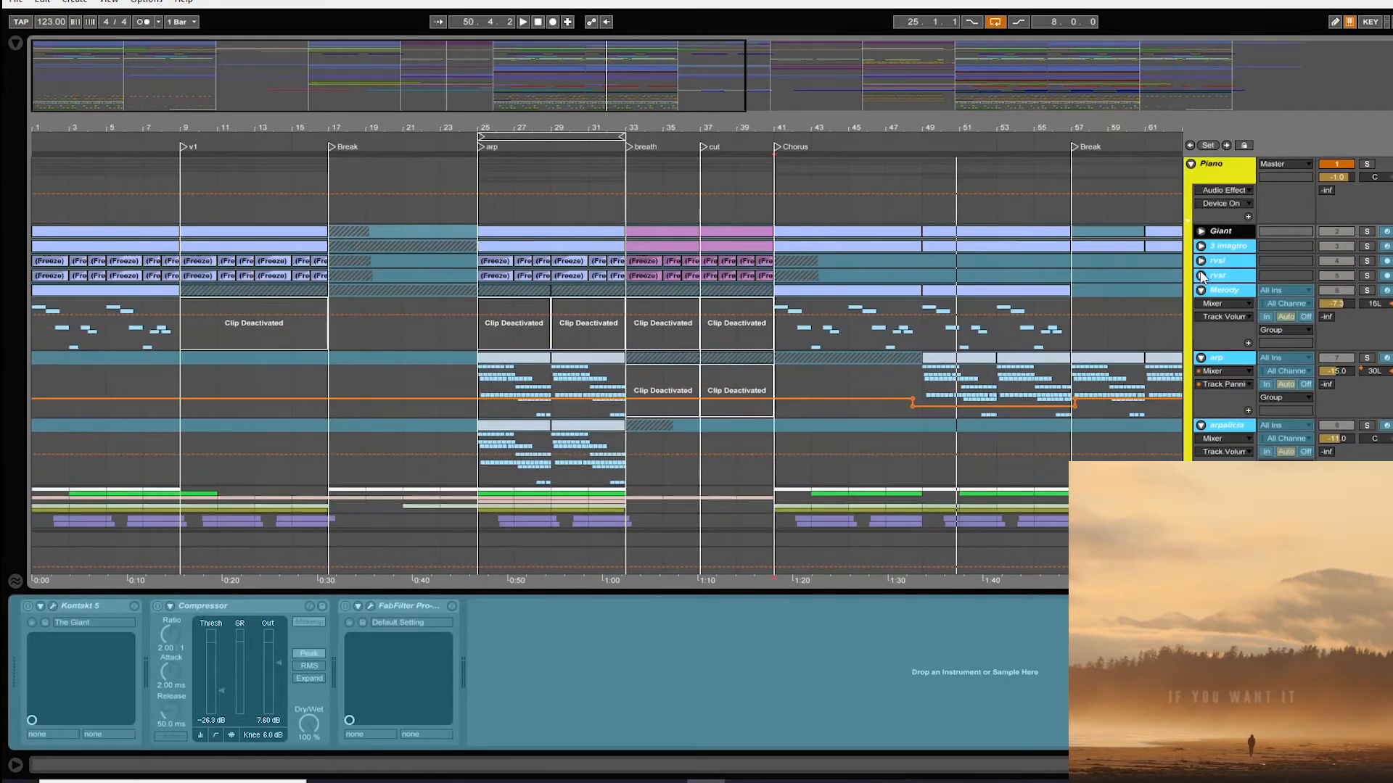
# - Solo the first four tracks of the Piano group, play them from the arp marker with tracks 4 and 5 unfolded, and fold both tracks
pyautogui.click(1223, 263)
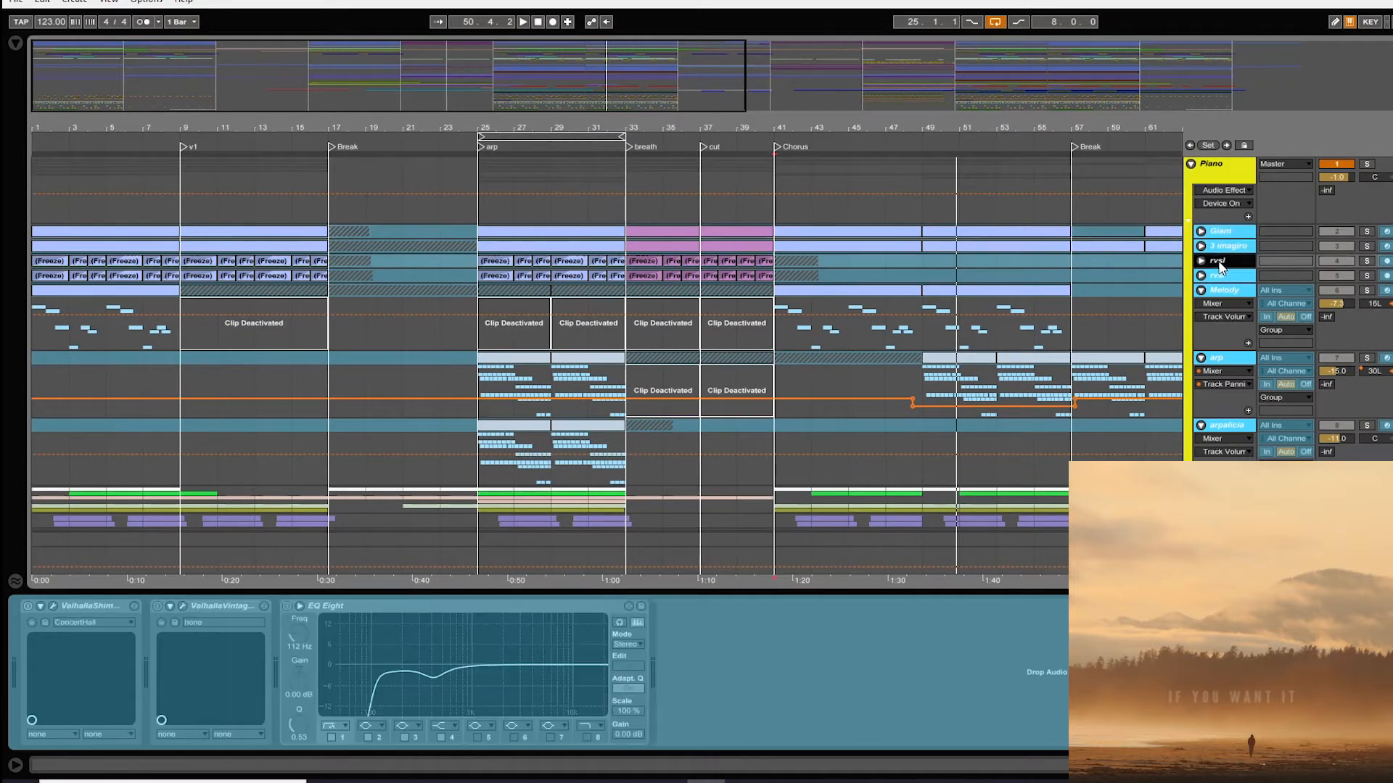
pyautogui.click(482, 187)
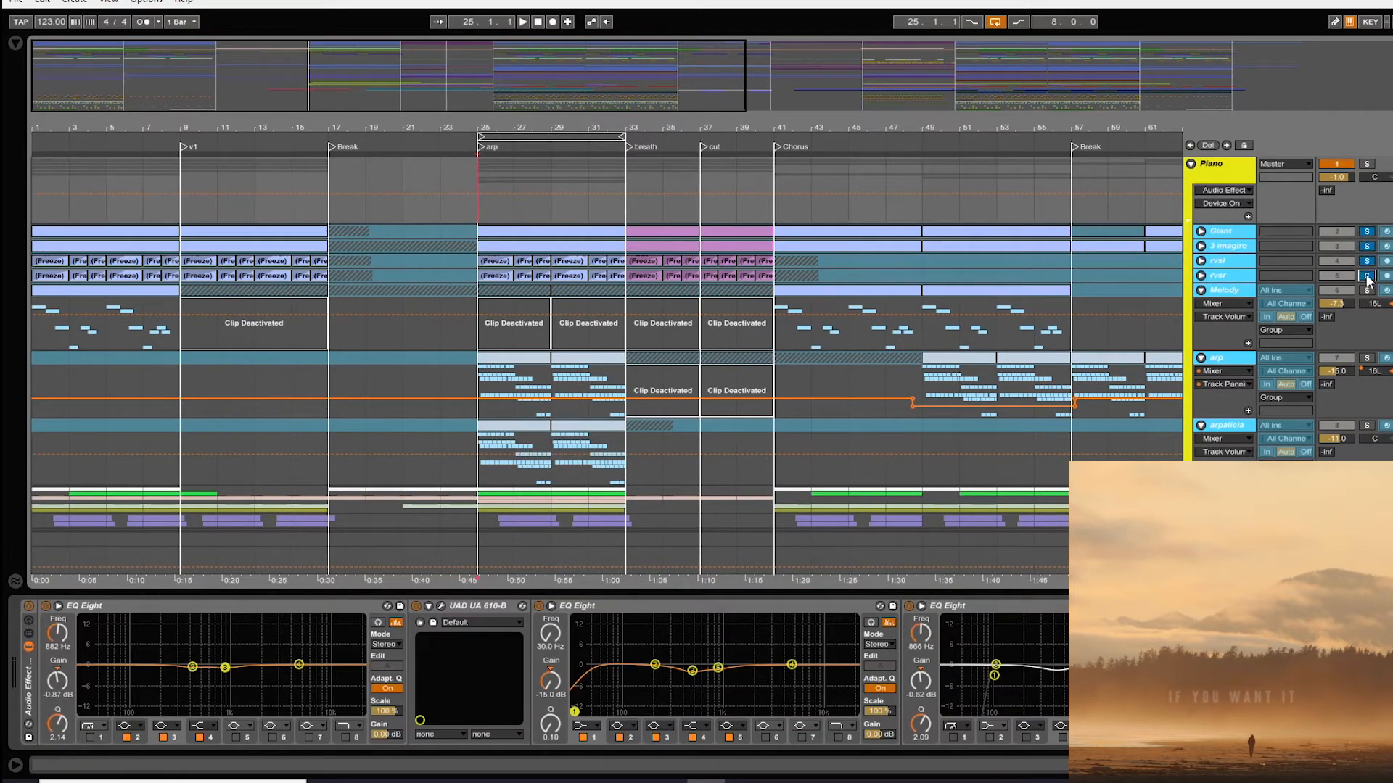
pyautogui.click(1201, 277)
pyautogui.click(1202, 262)
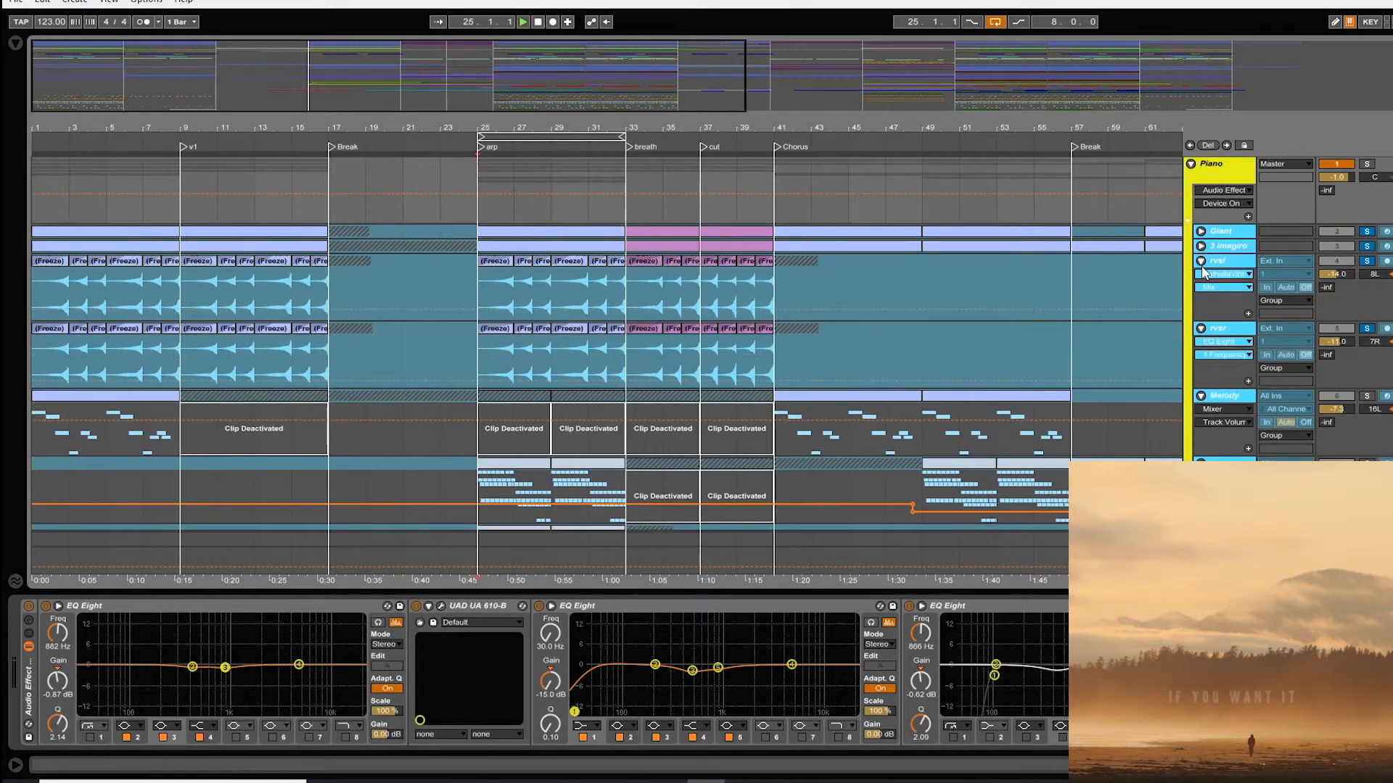
pyautogui.press('space')
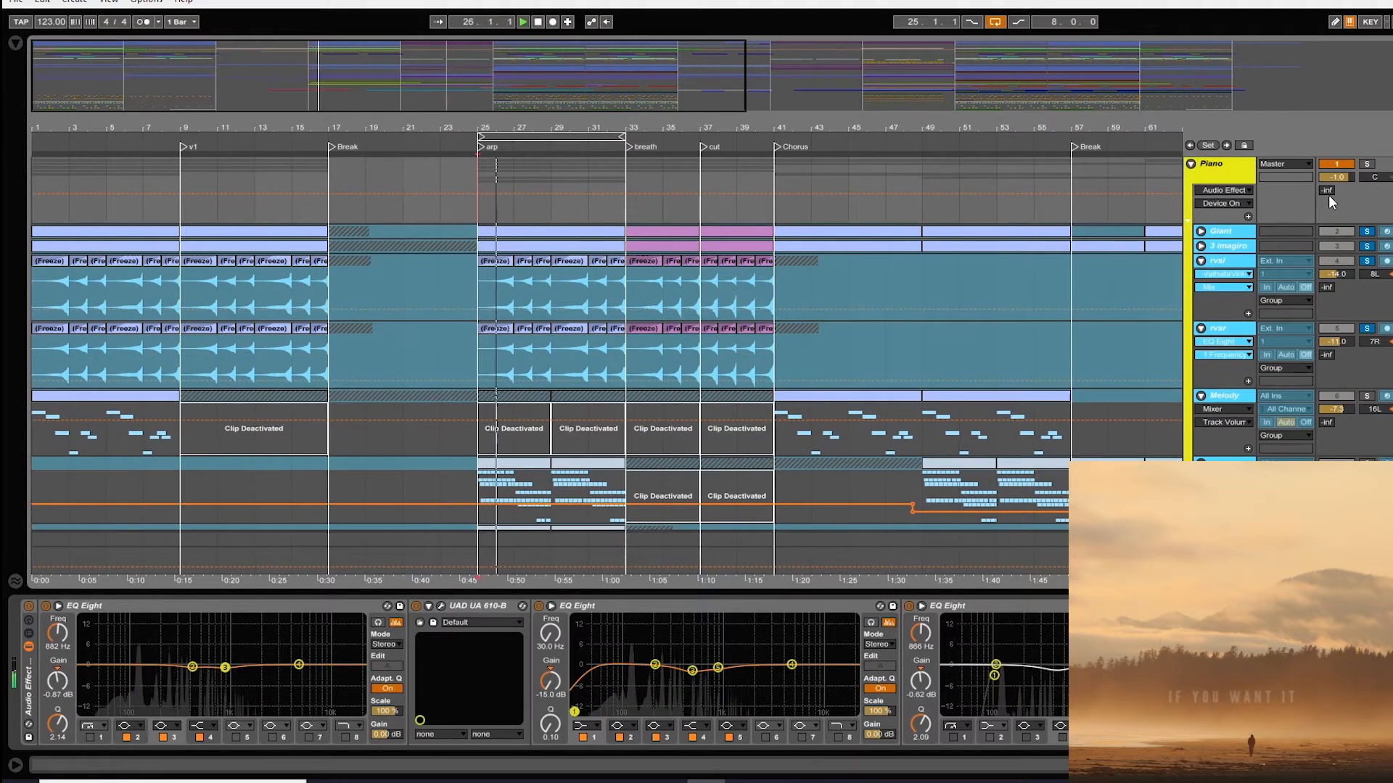
pyautogui.scroll(-1, 891, 484)
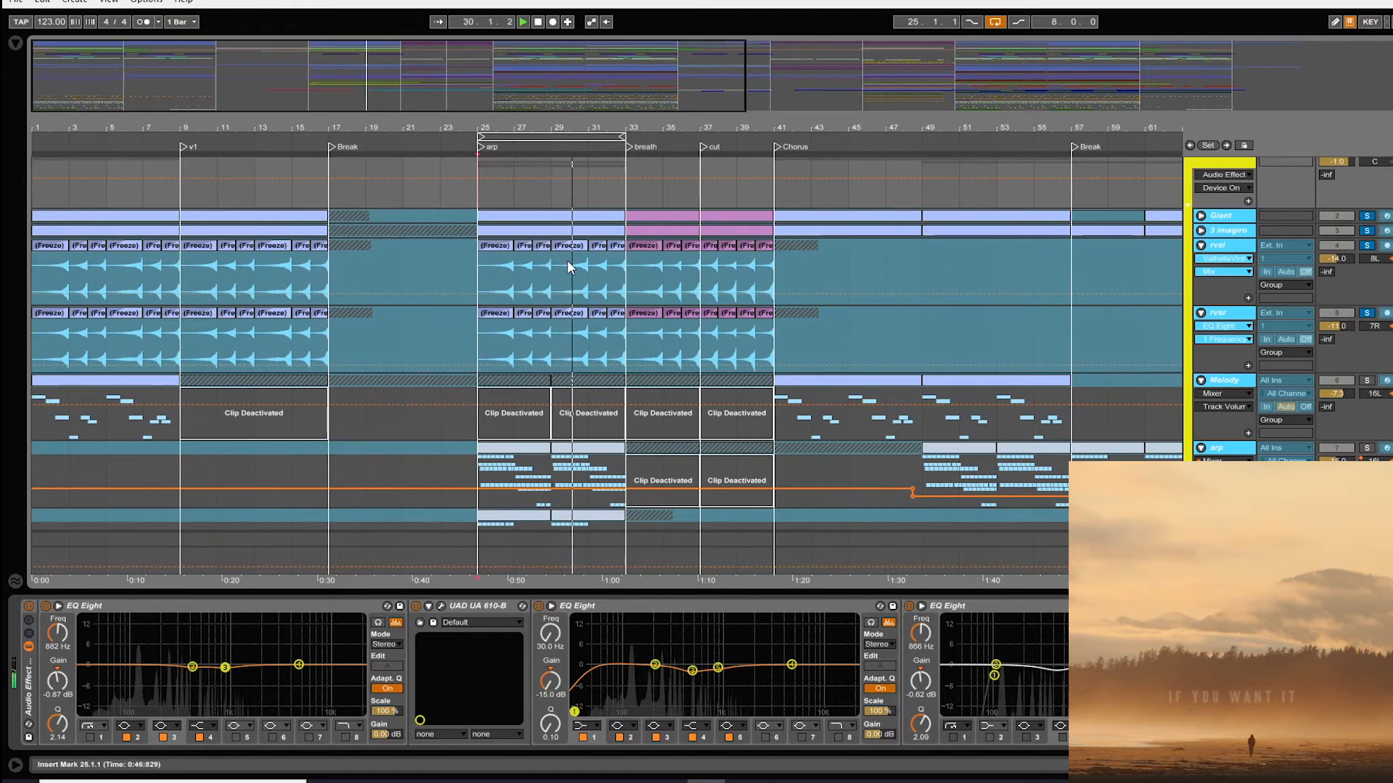
pyautogui.click(1201, 245)
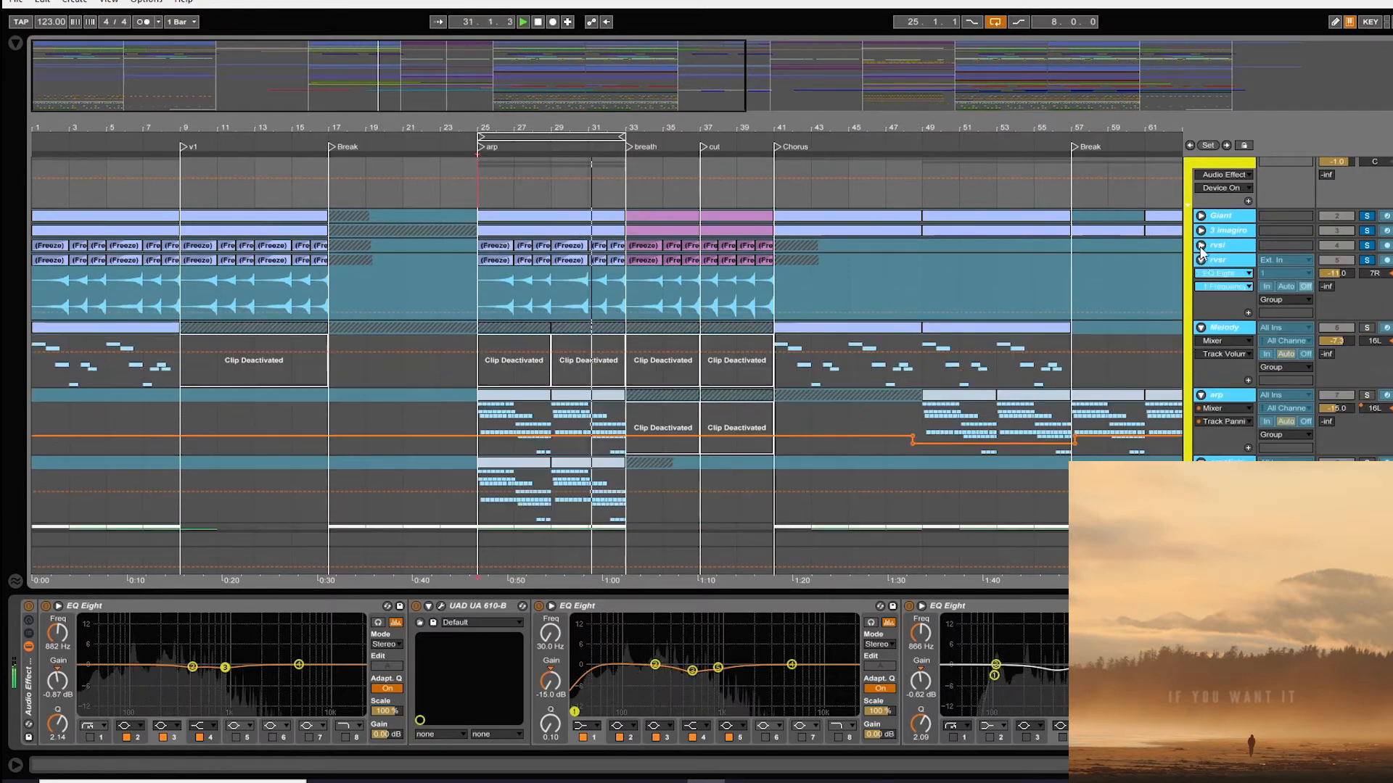
pyautogui.click(1202, 259)
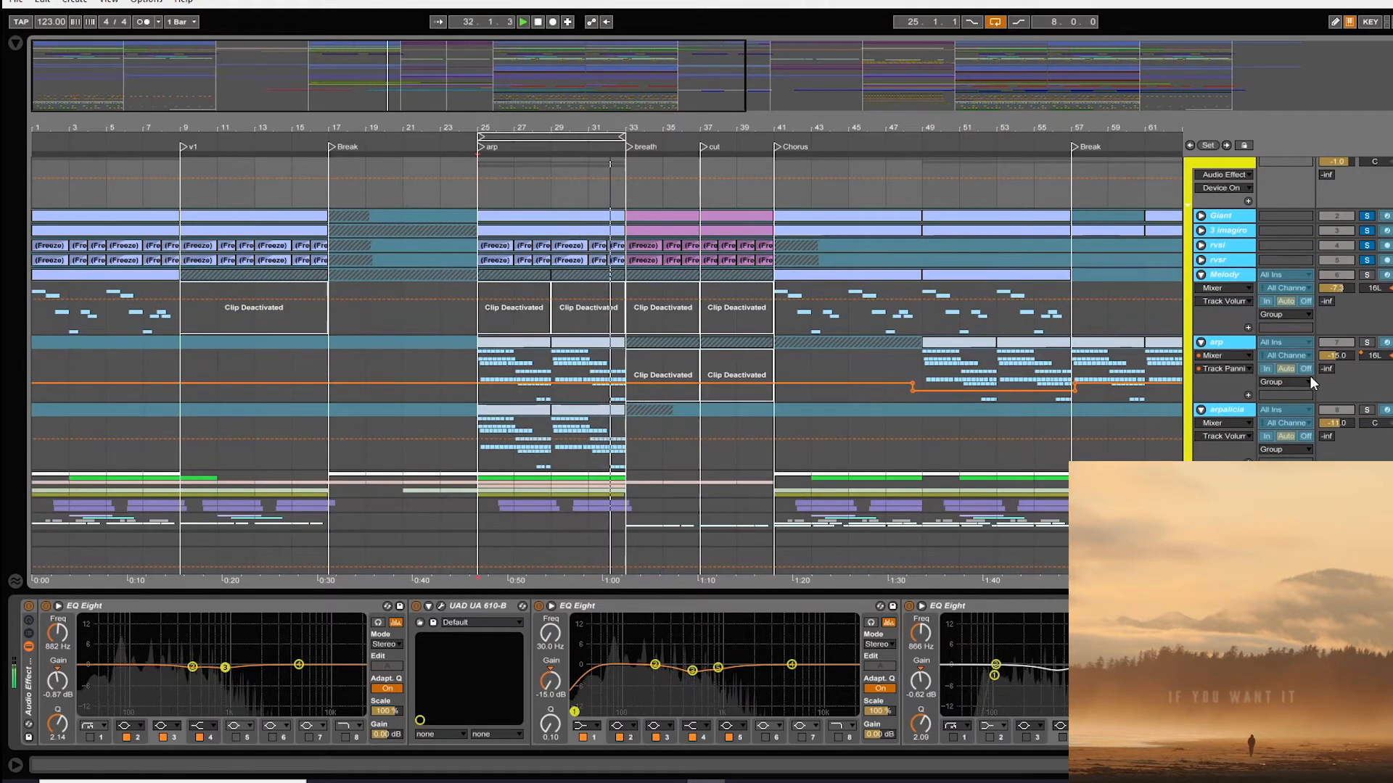
# - Solo the arp track and play its first clip from bar 25
pyautogui.click(1305, 371)
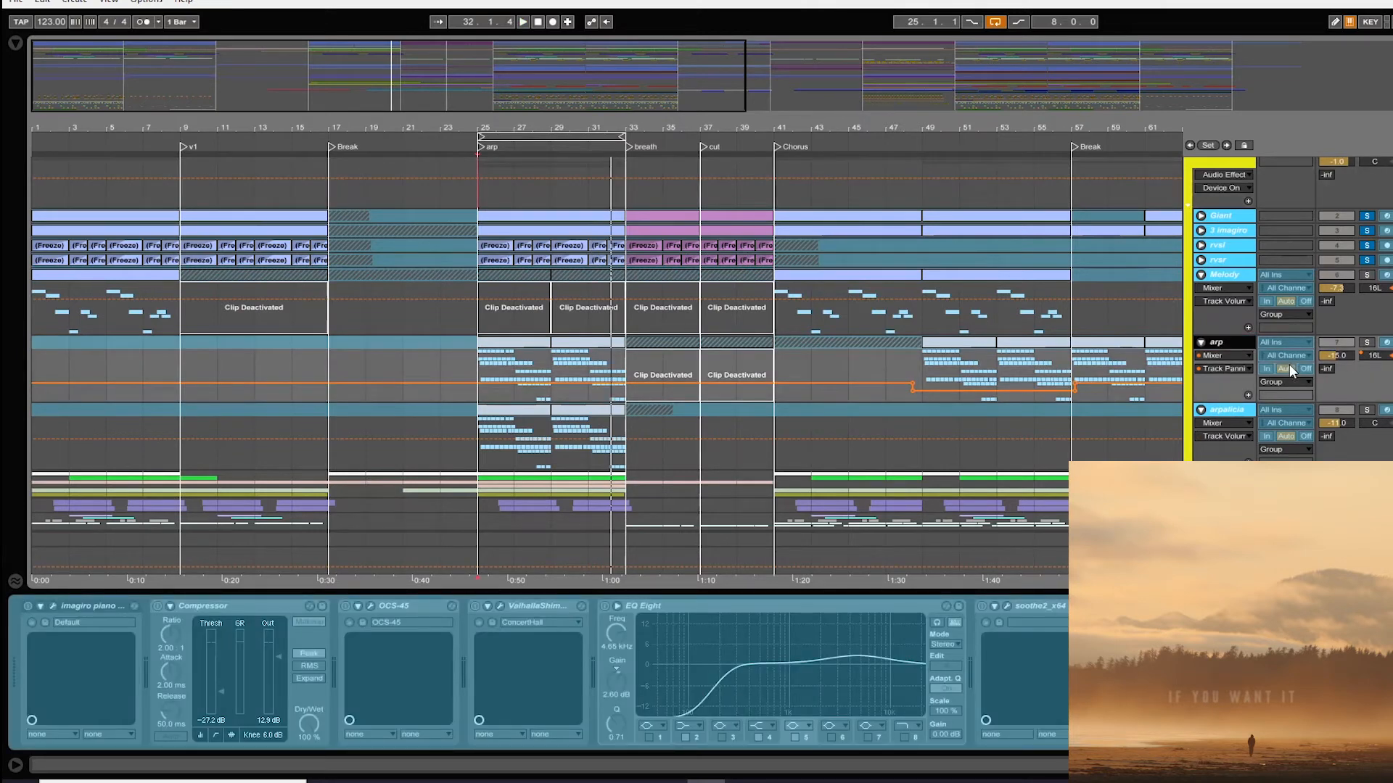
pyautogui.click(929, 347)
pyautogui.press('space')
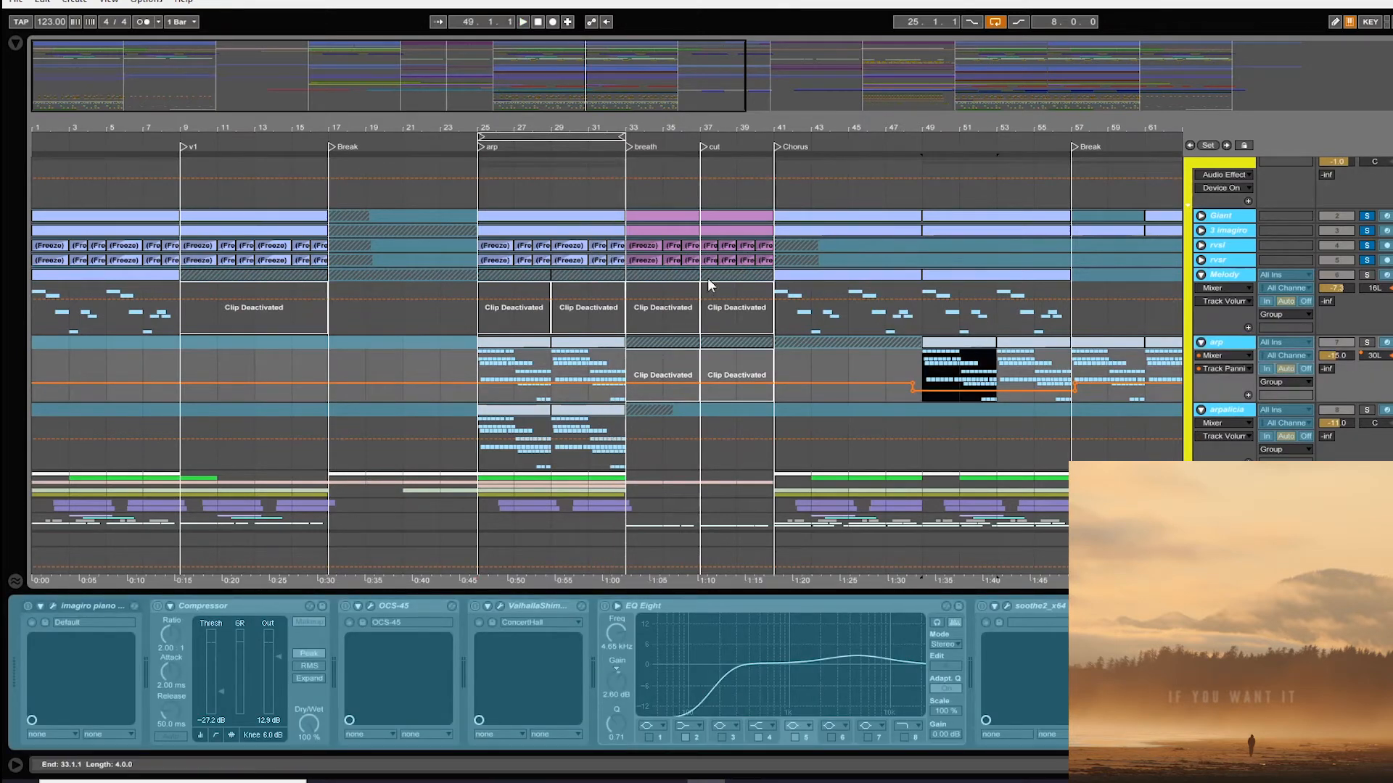
pyautogui.click(495, 351)
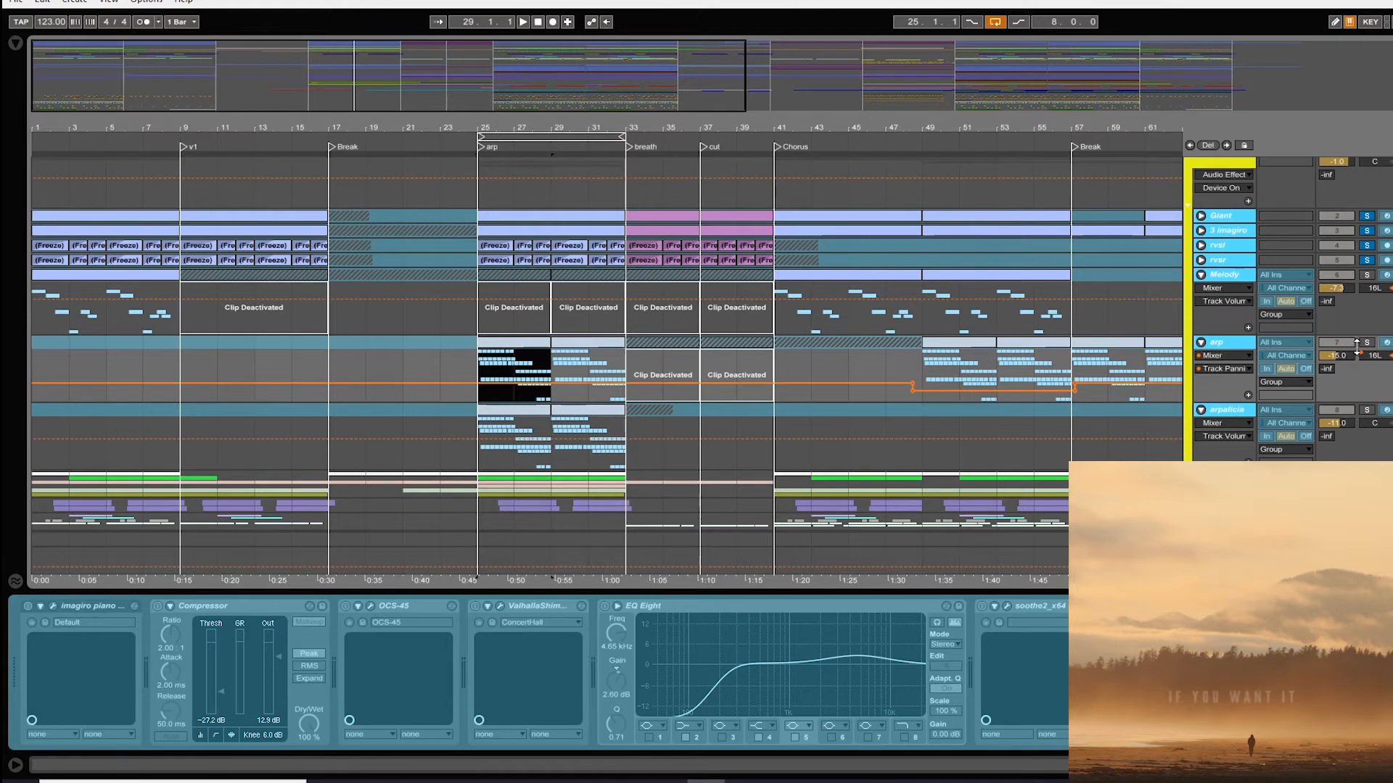
pyautogui.click(1366, 343)
pyautogui.press('space')
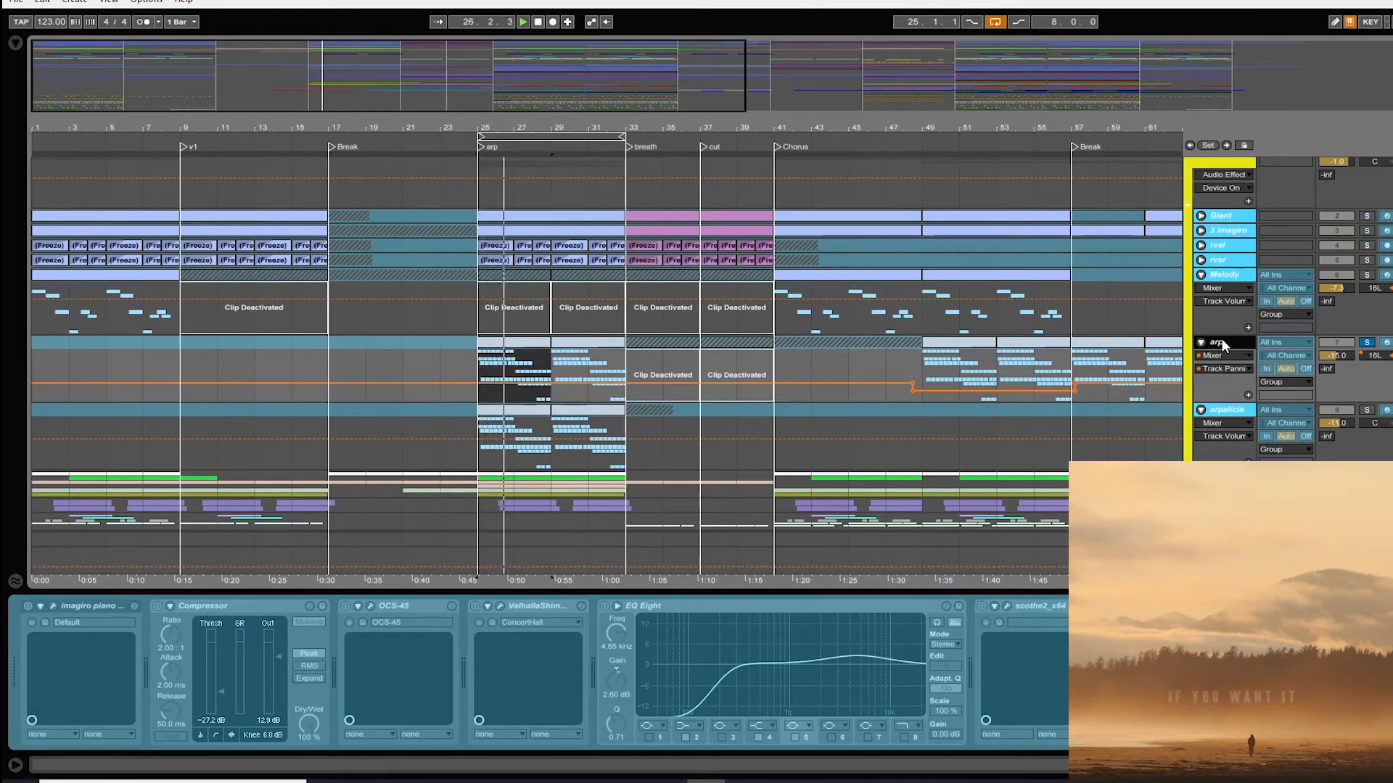
# - Solo the arpalicia track together with arp and compare the device chains of both tracks during playback
pyautogui.click(1366, 410)
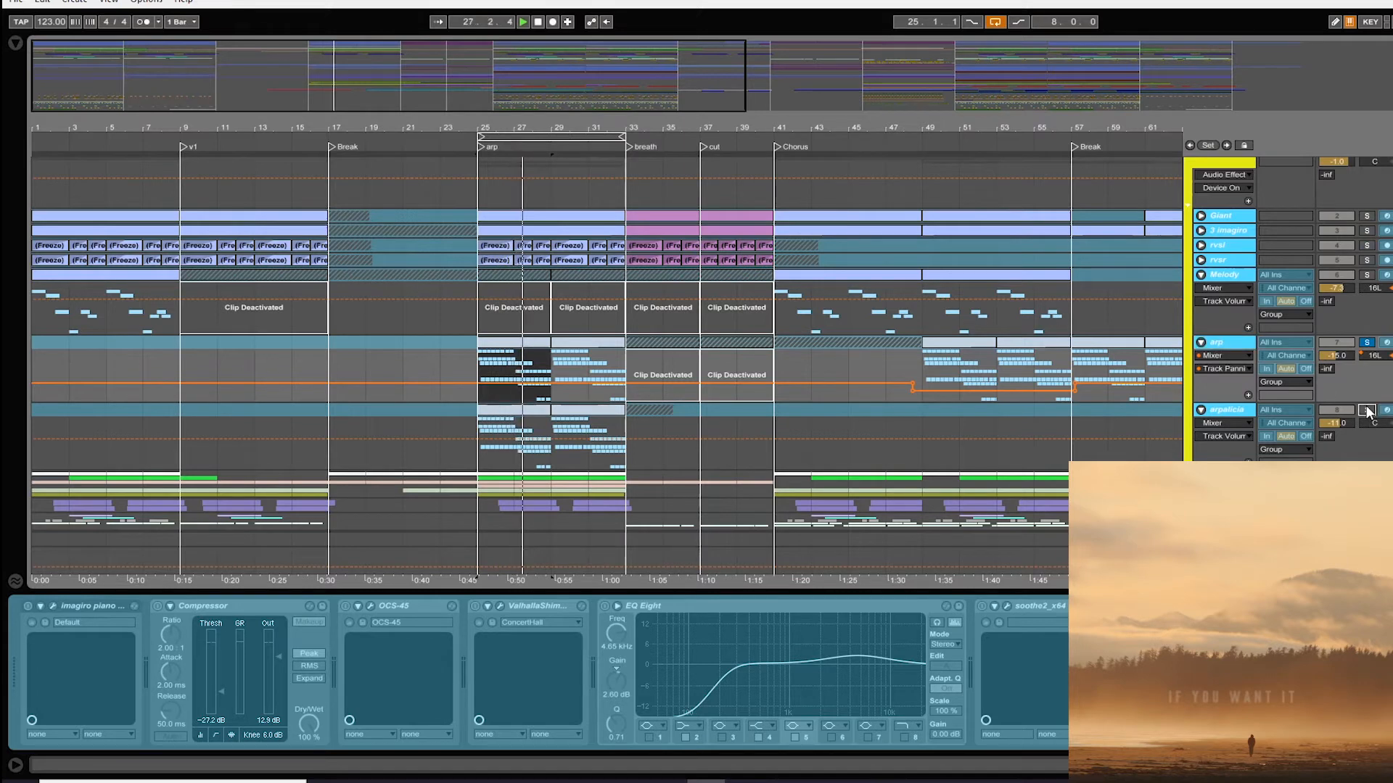
pyautogui.click(1238, 413)
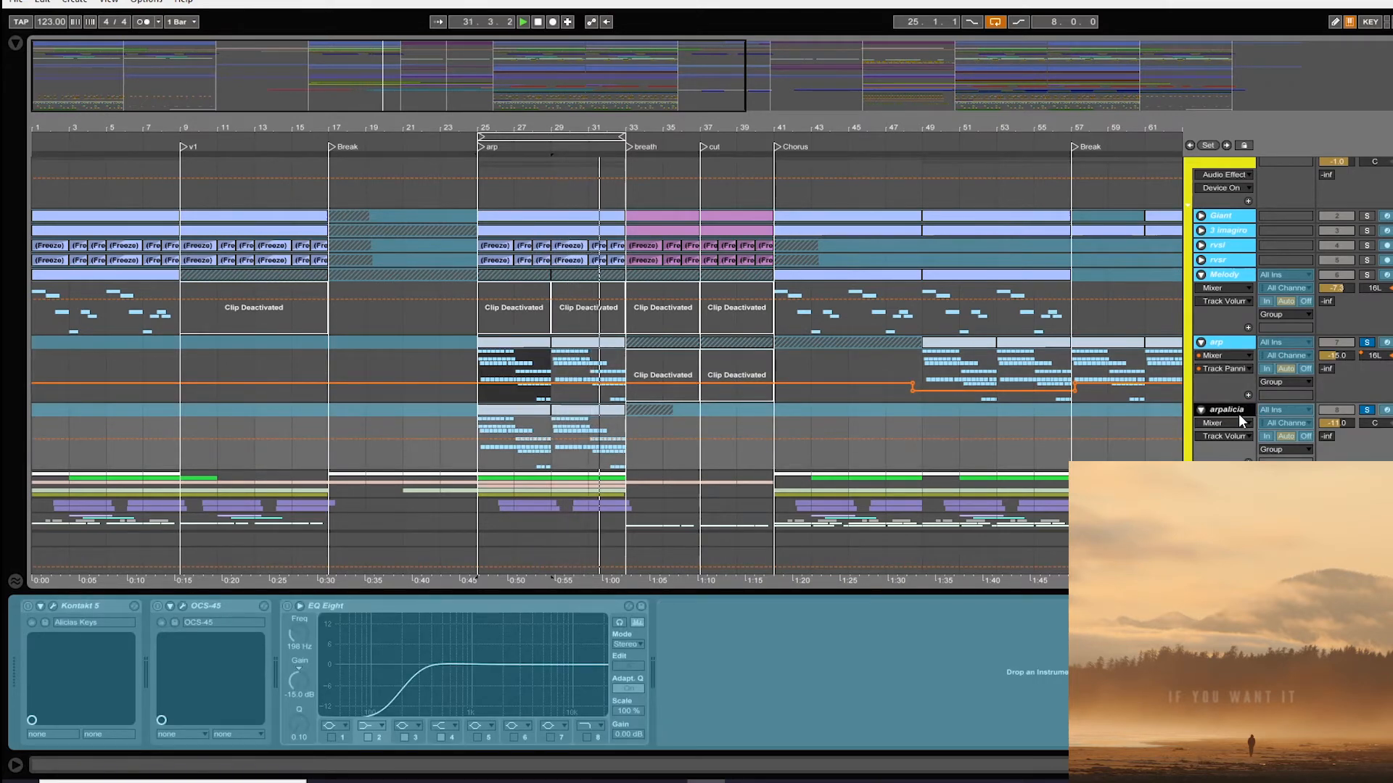
pyautogui.click(1233, 341)
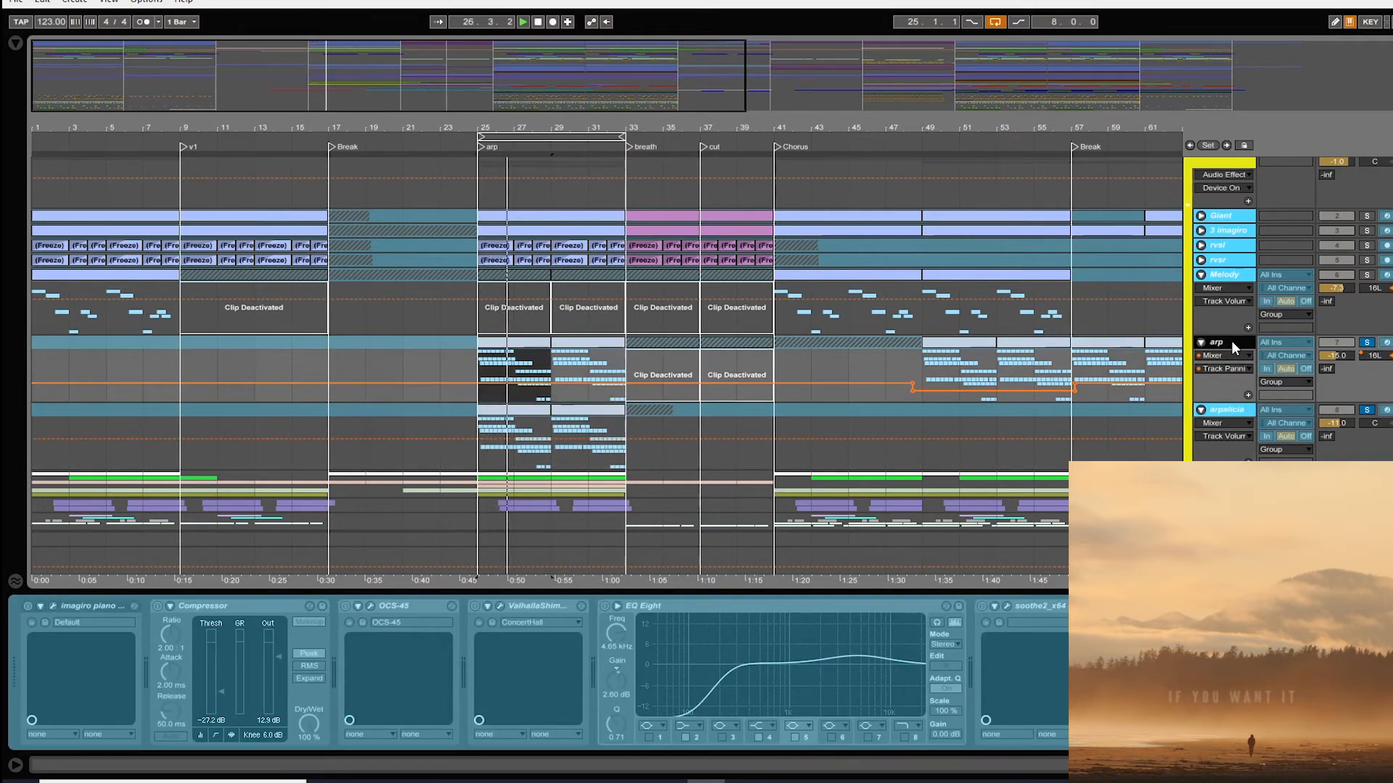
pyautogui.click(1229, 412)
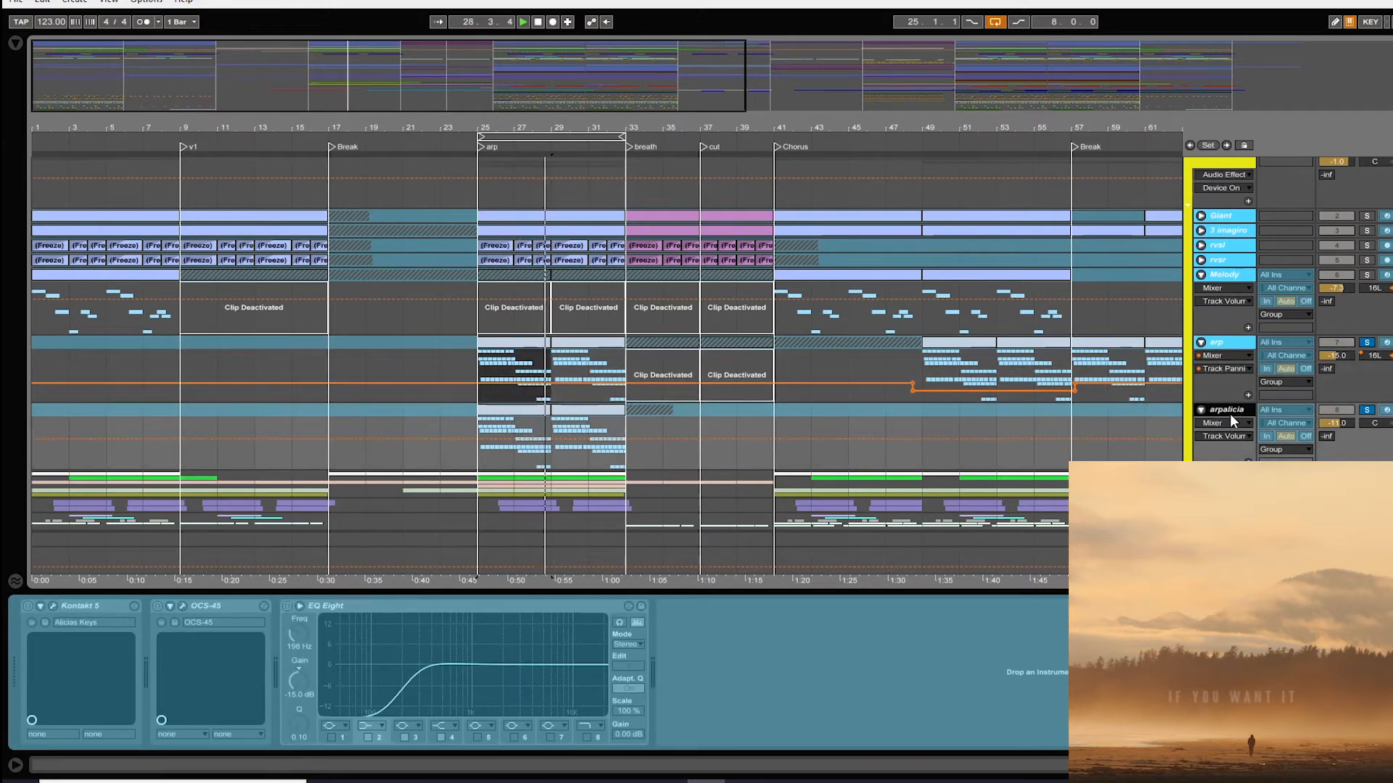
# - Fold the Piano group and show the tracks of the Drums group at the start of the song
pyautogui.scroll(1, 1241, 343)
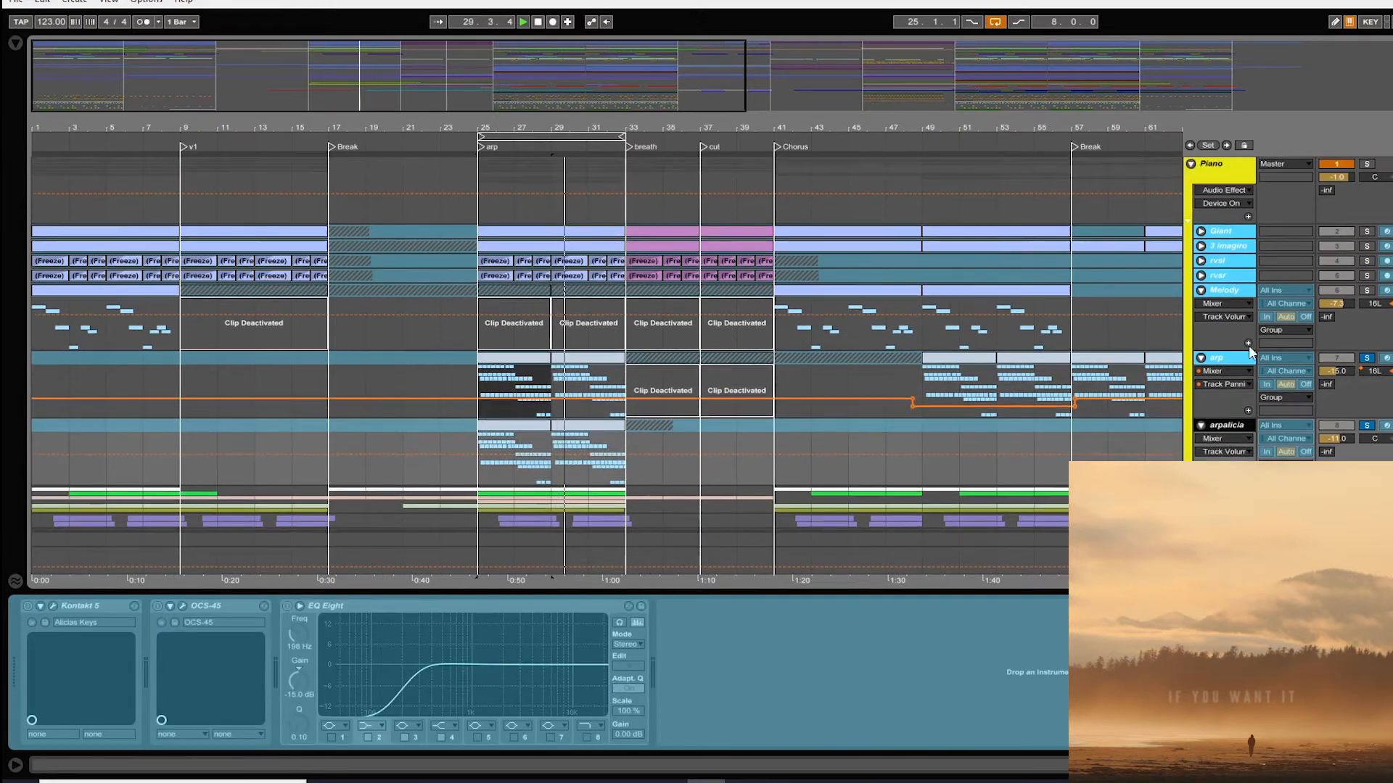
pyautogui.click(1190, 166)
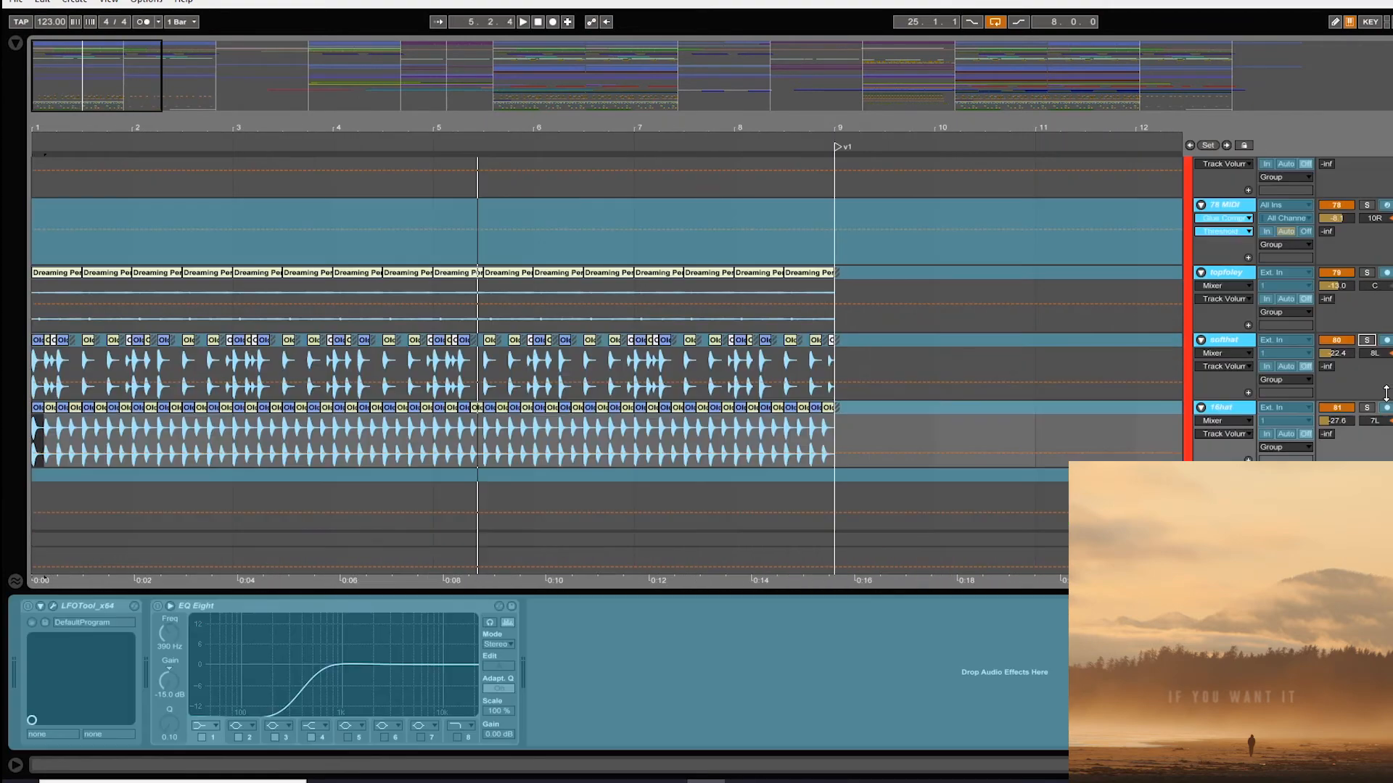
pyautogui.scroll(-2, 1119, 389)
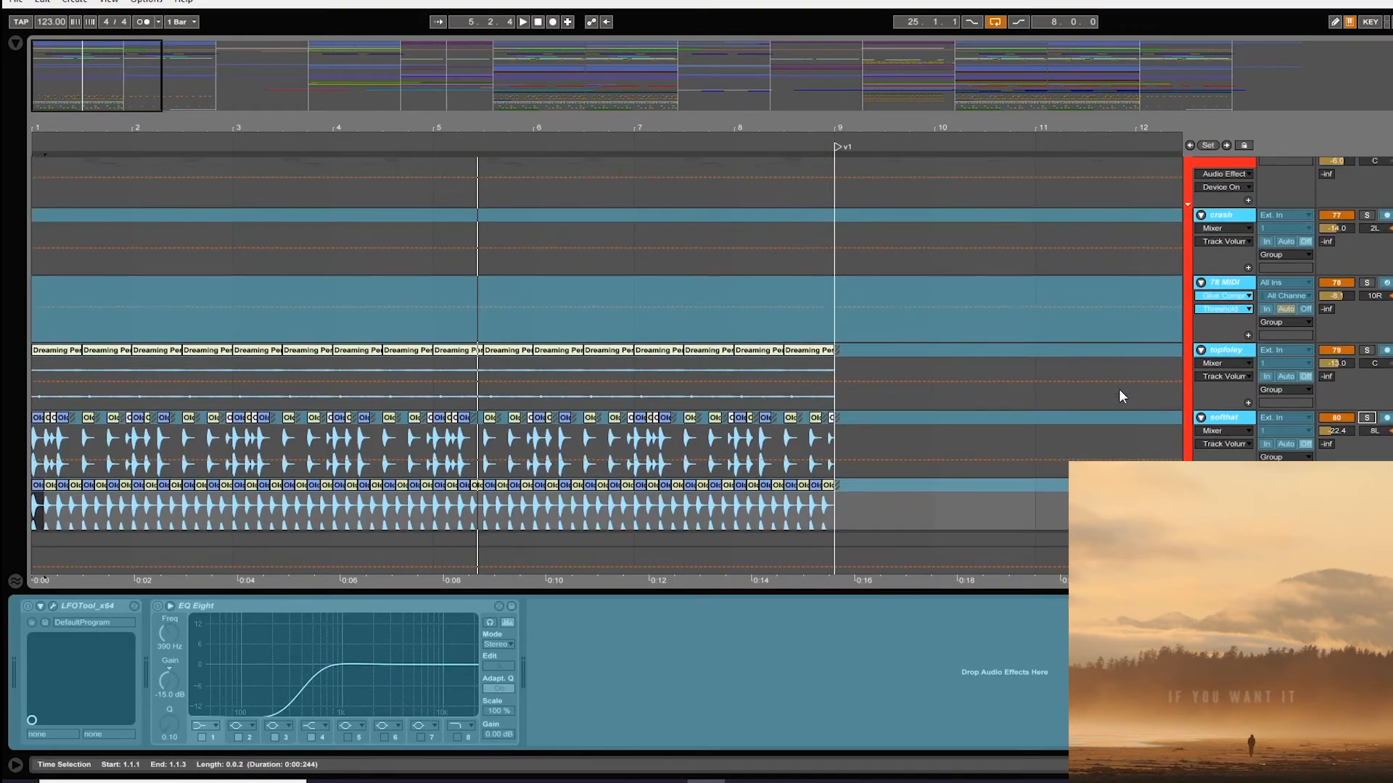
# - Solo the 16hat and softhat tracks at the start of the song and select softhat's clip at 1.2.1 to show its effects
pyautogui.scroll(-8, 1118, 392)
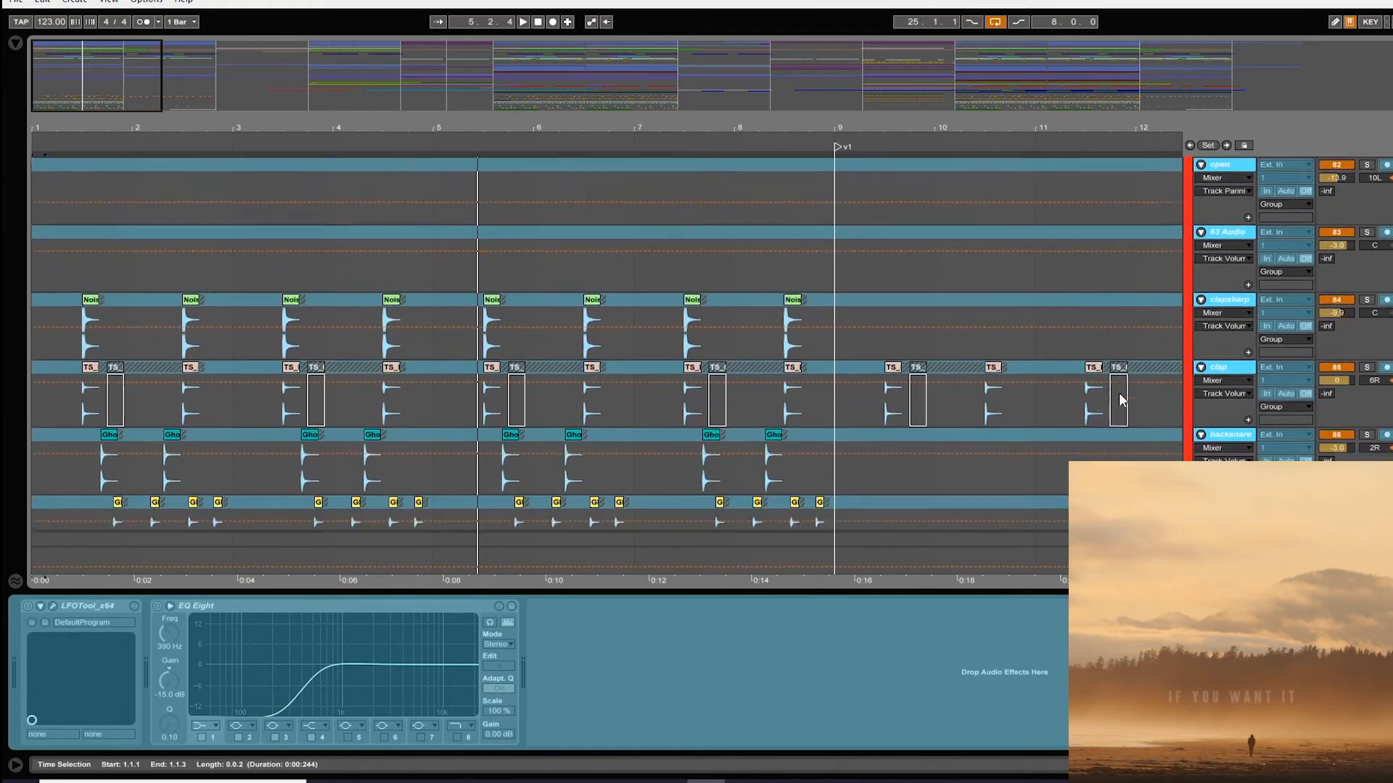
pyautogui.scroll(9, 1119, 399)
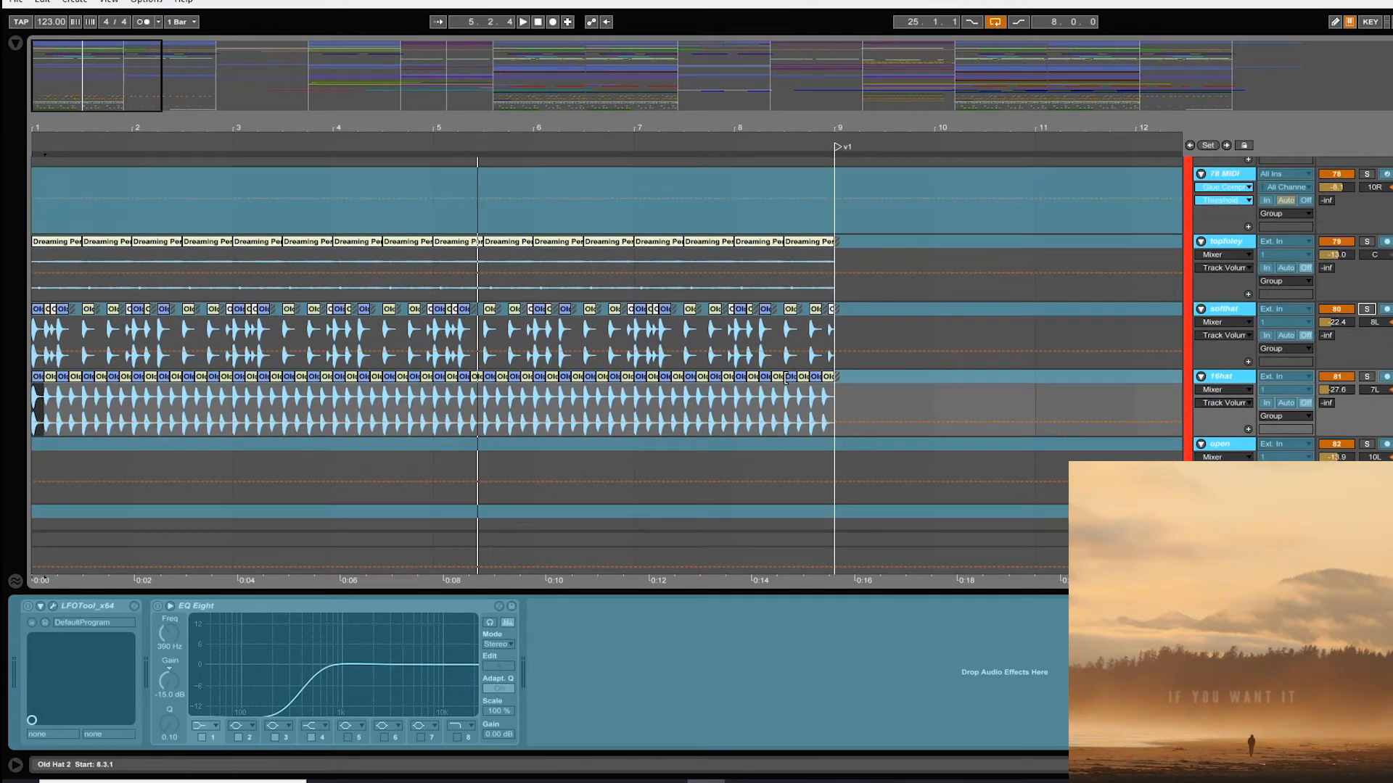
pyautogui.moveTo(49, 126); pyautogui.dragTo(49, 167)
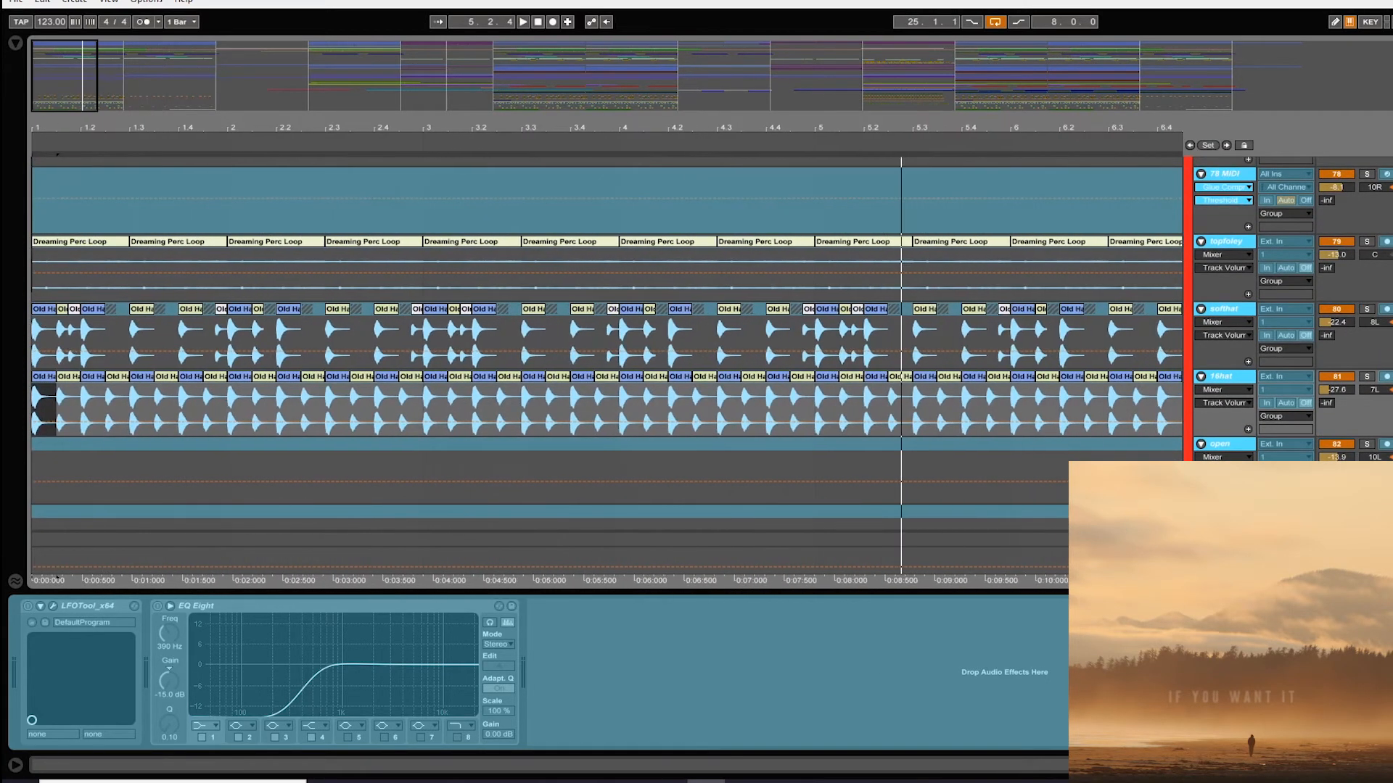
pyautogui.click(1368, 377)
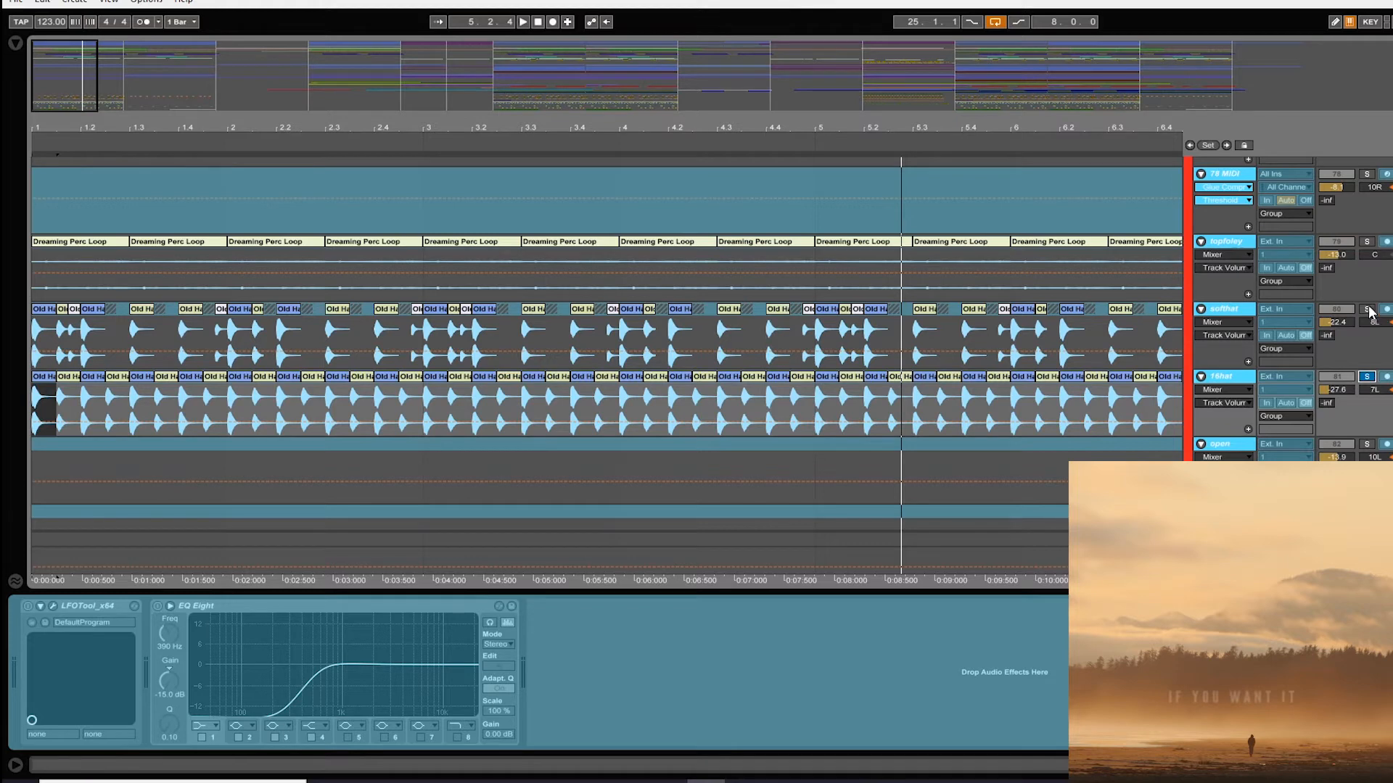
pyautogui.click(1369, 310)
pyautogui.moveTo(82, 341); pyautogui.dragTo(105, 341)
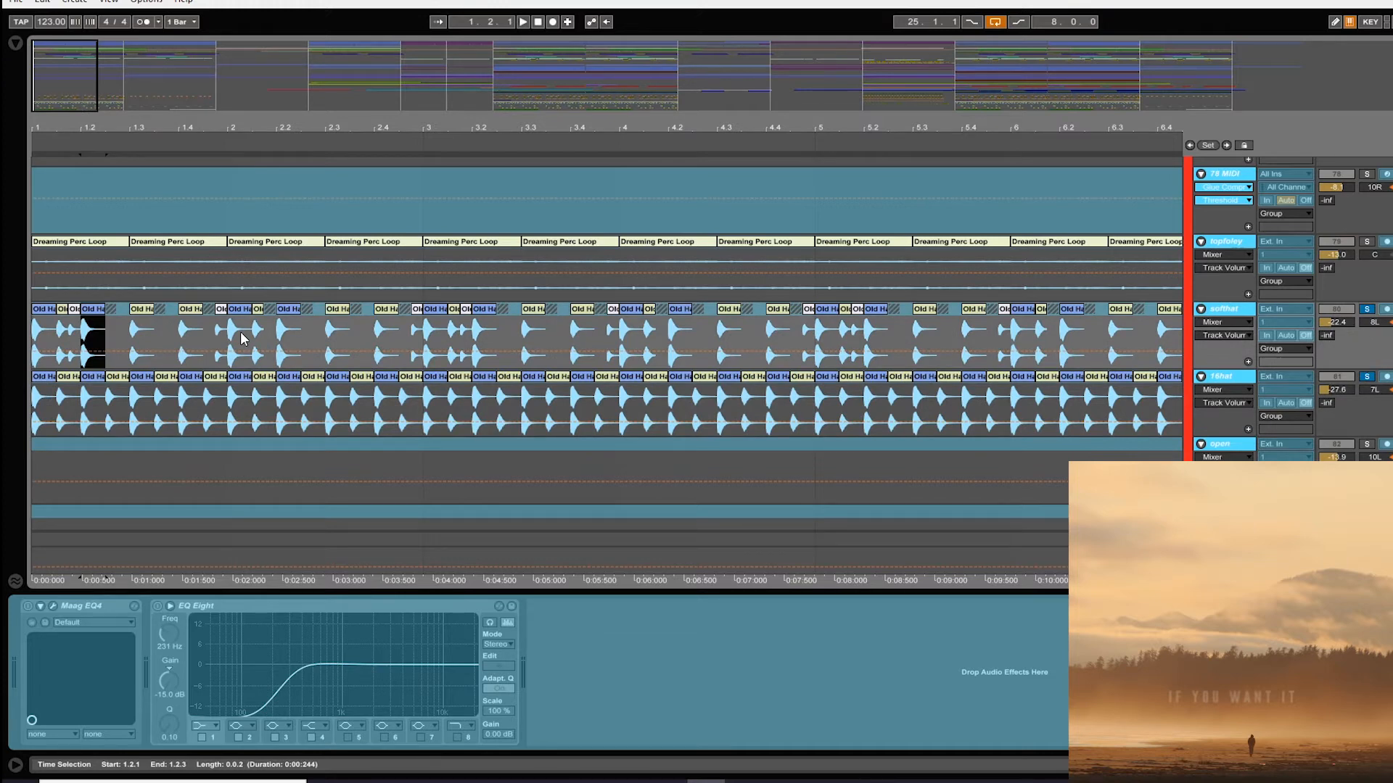
# - Solo only the 16hat track and play it from its first clip at bar 1
pyautogui.click(1248, 373)
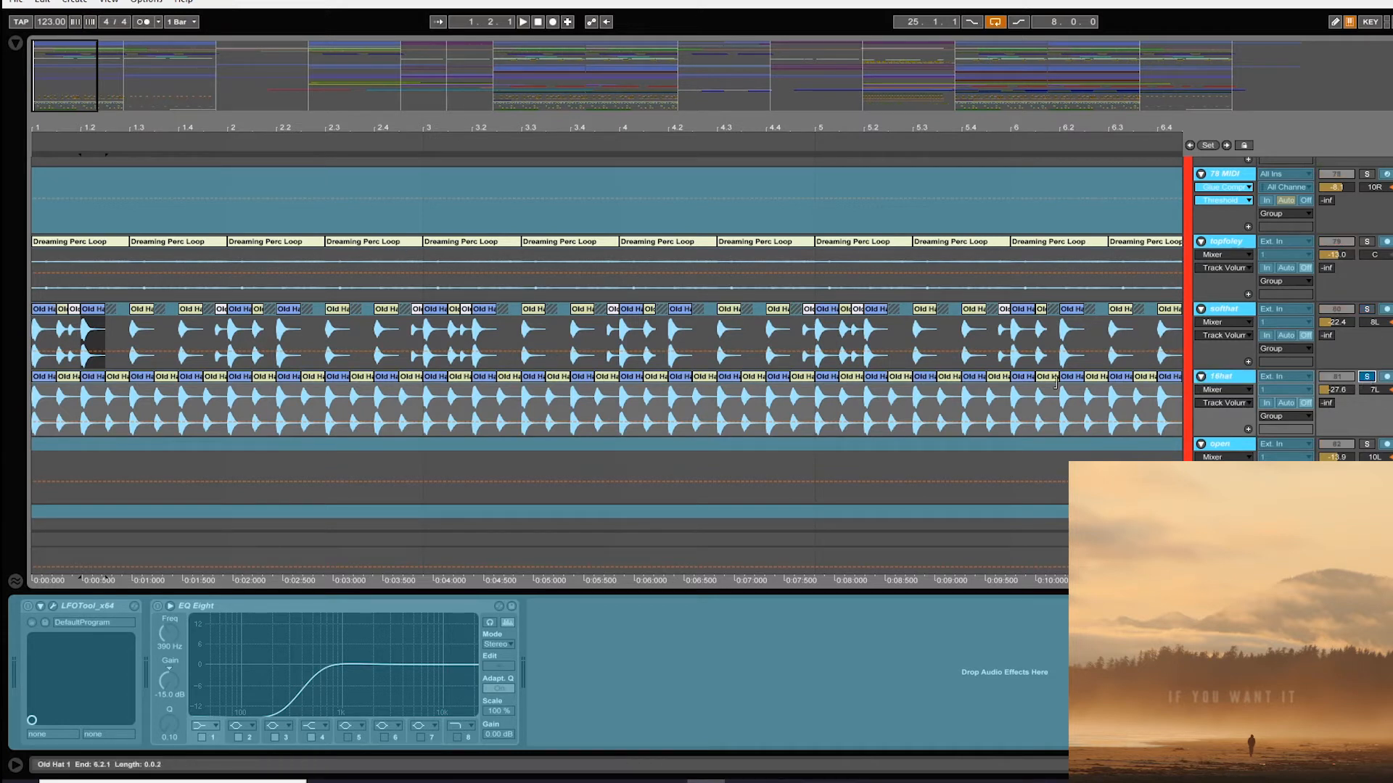
pyautogui.click(45, 377)
pyautogui.press('space')
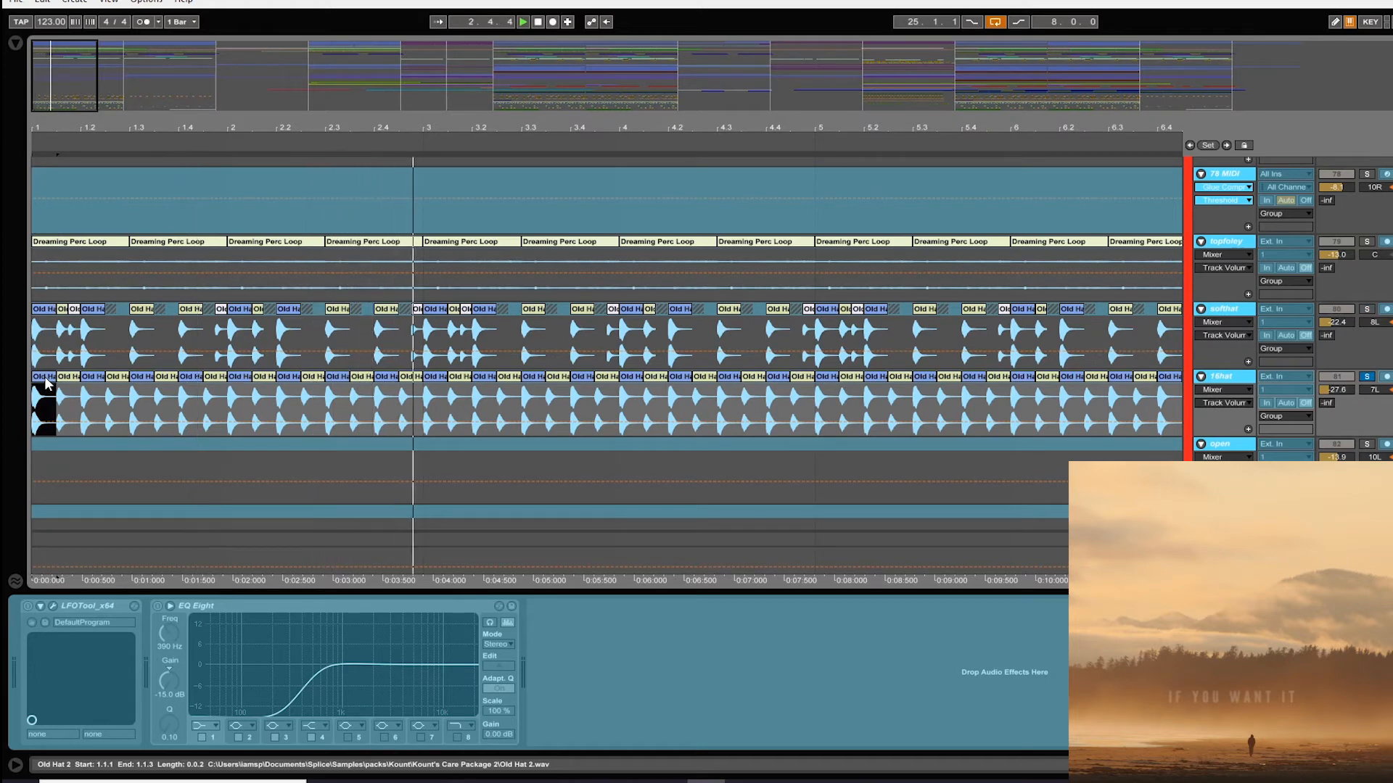
# - Add the softhat track to the solo, restart playback from bar 1 and fold both hat tracks
pyautogui.scroll(-3, 1138, 328)
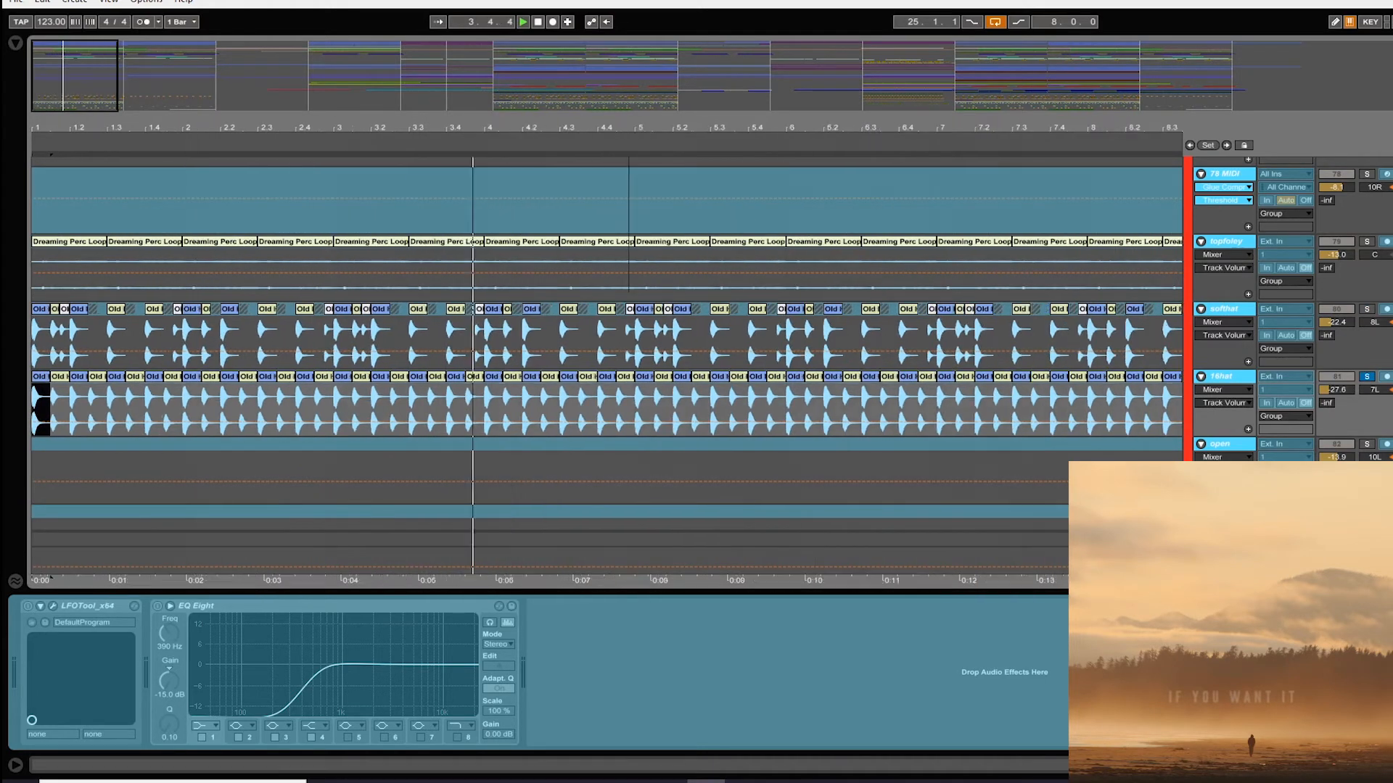
pyautogui.click(1367, 309)
pyautogui.press('space')
pyautogui.press('space')
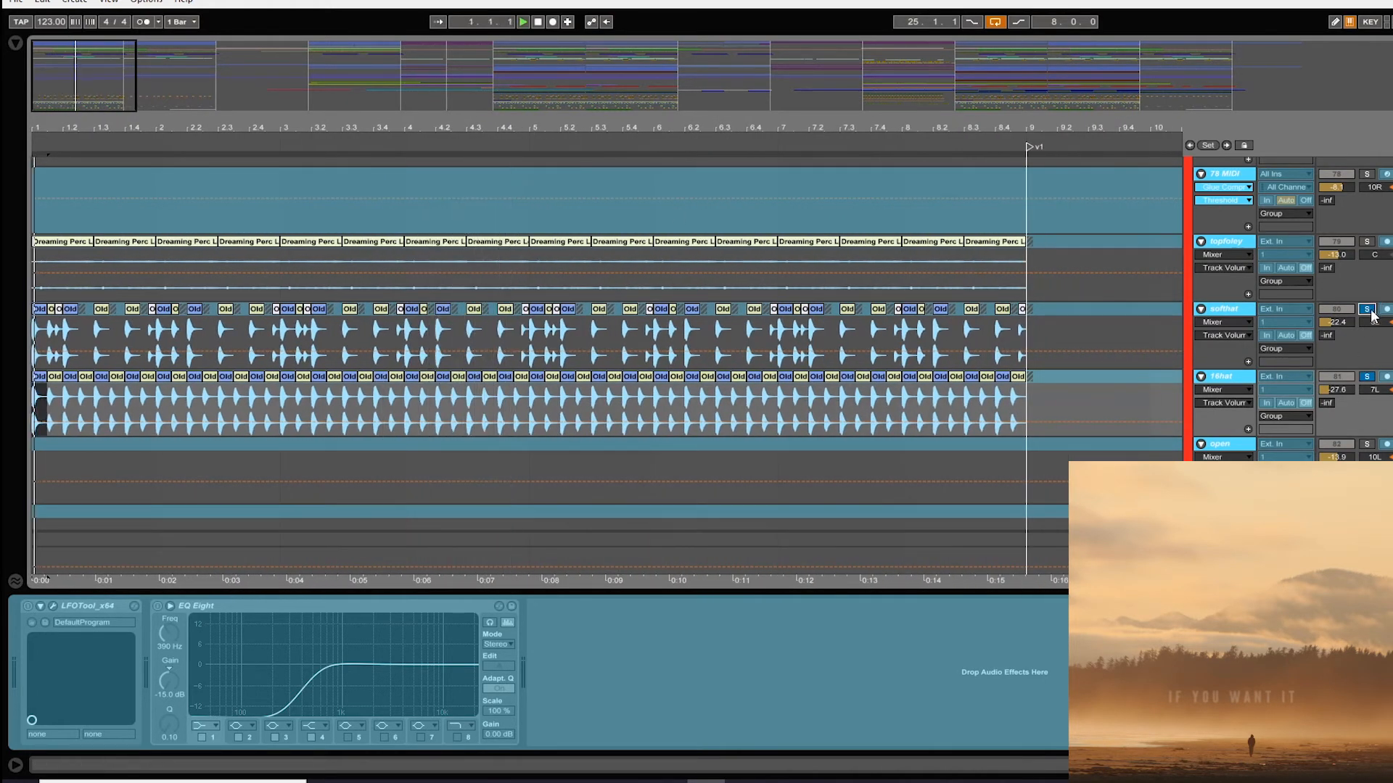
pyautogui.click(1201, 310)
pyautogui.click(1201, 323)
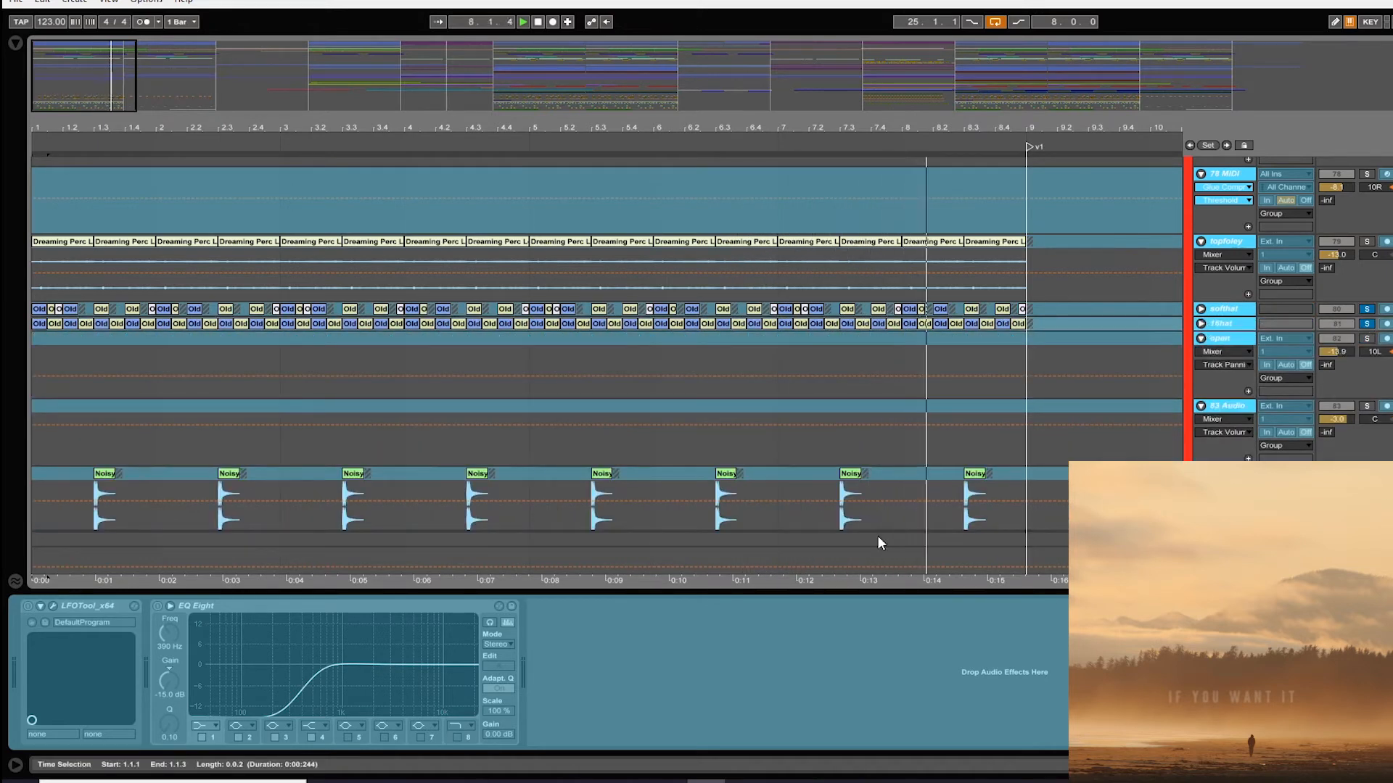
# - Solo the clapsharp, clap, backsnare and back2 tracks and play them from bar 1
pyautogui.scroll(-5, 1245, 386)
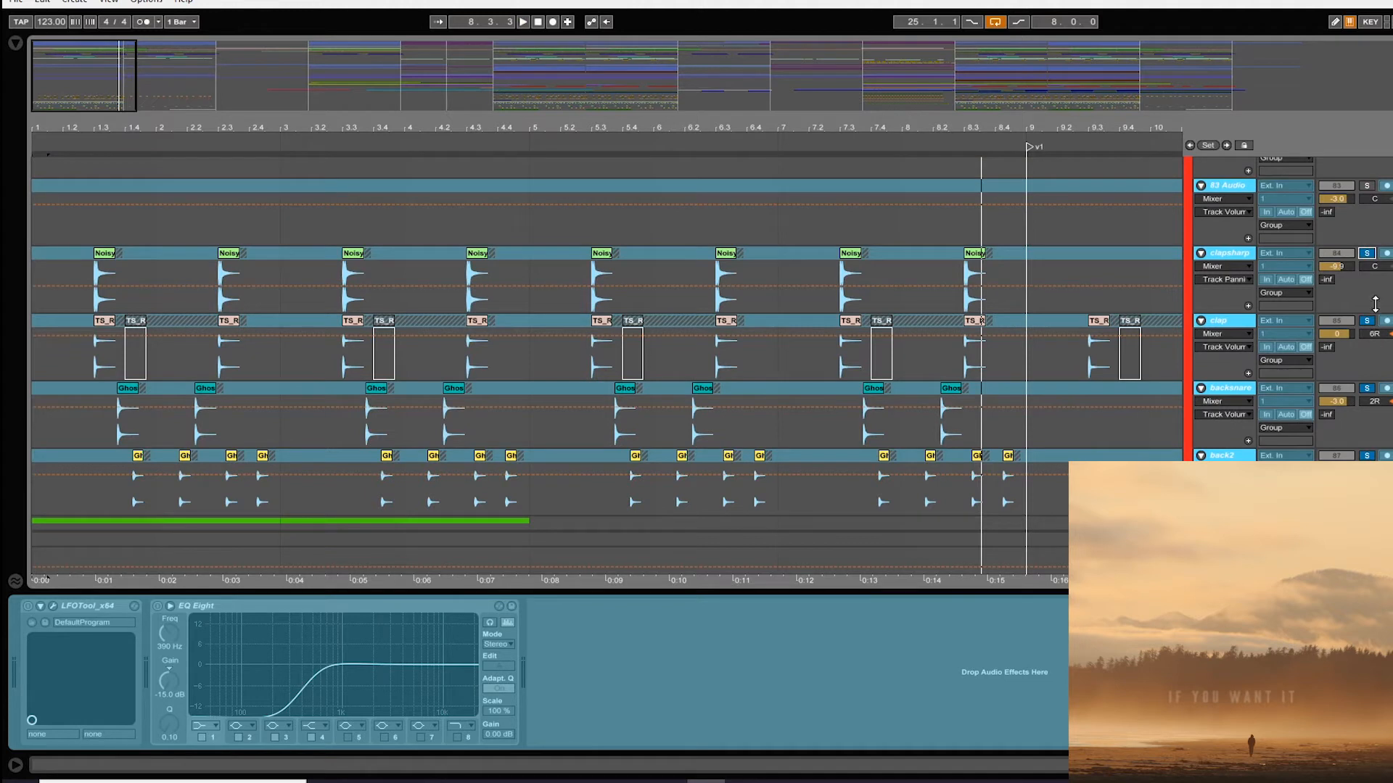
pyautogui.moveTo(73, 125); pyautogui.dragTo(38, 263)
pyautogui.click(38, 220)
pyautogui.press('space')
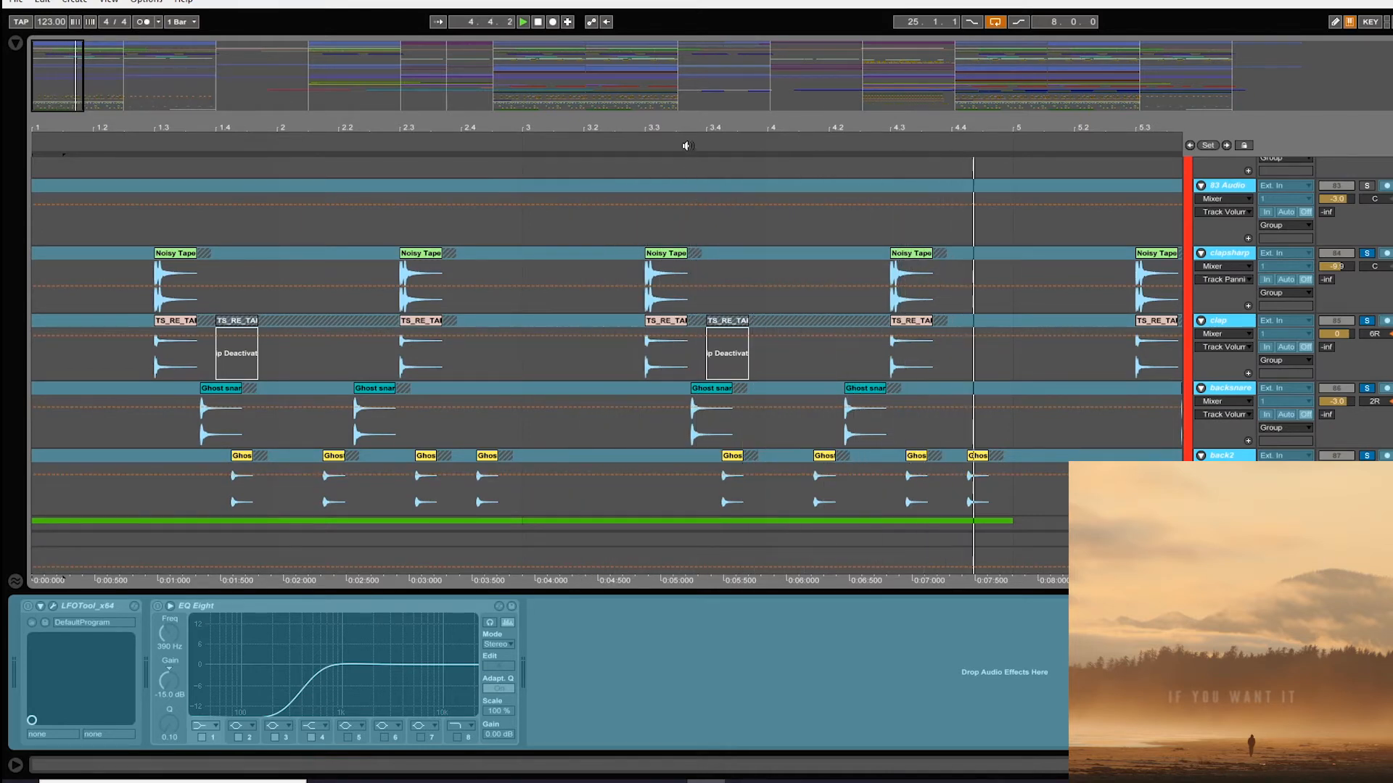
pyautogui.moveTo(686, 145); pyautogui.dragTo(687, 123)
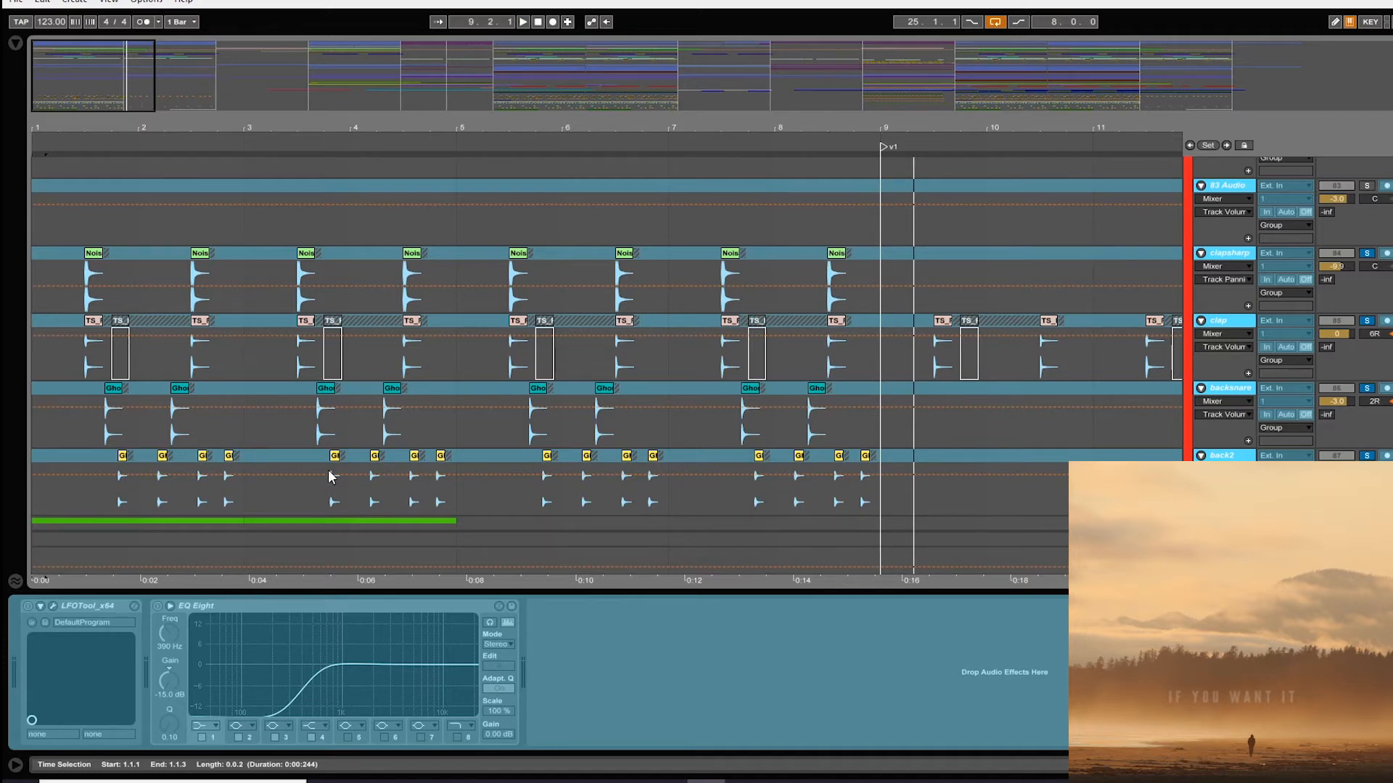
# - Look over the Drums tracks across the whole song and start playback from the 4/4 marker at bar 73
pyautogui.scroll(10, 329, 476)
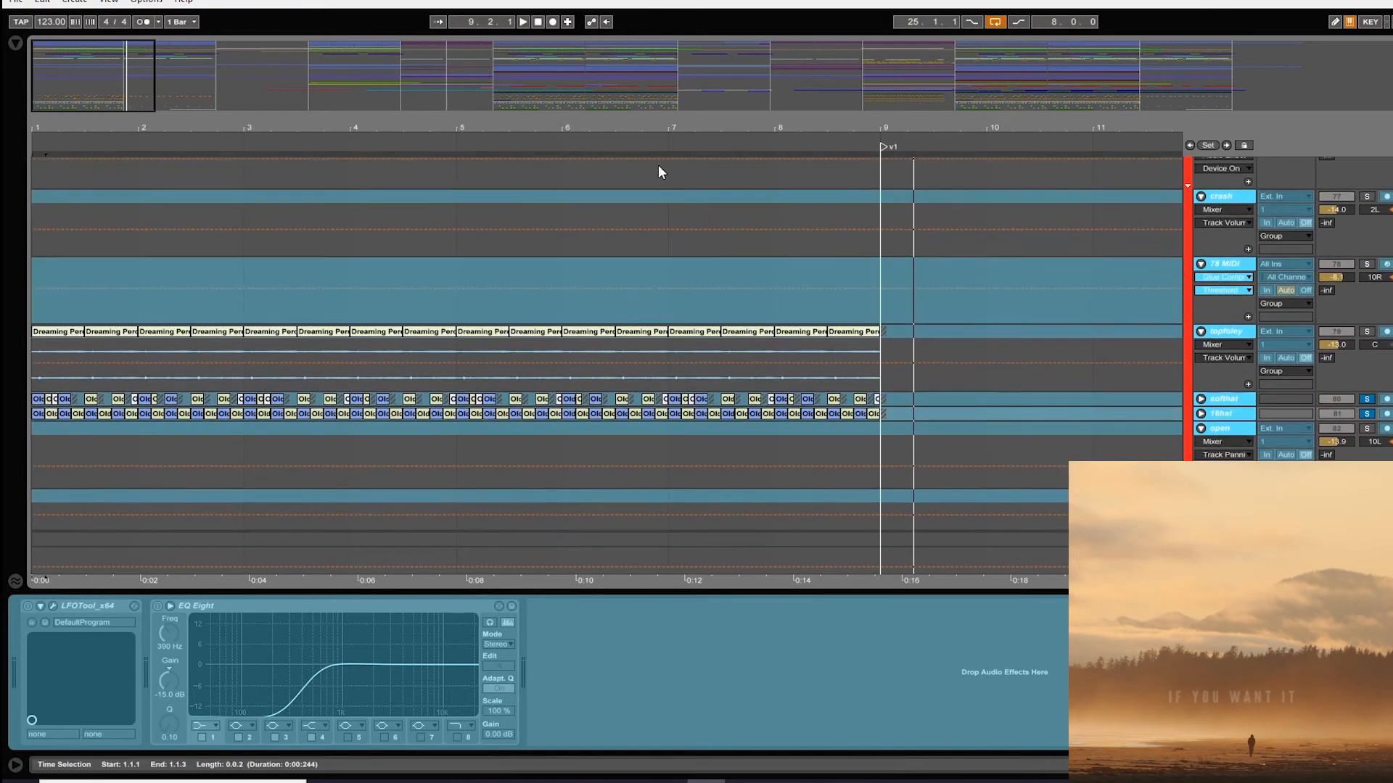
pyautogui.moveTo(637, 124); pyautogui.dragTo(637, 88)
pyautogui.scroll(-1, 459, 333)
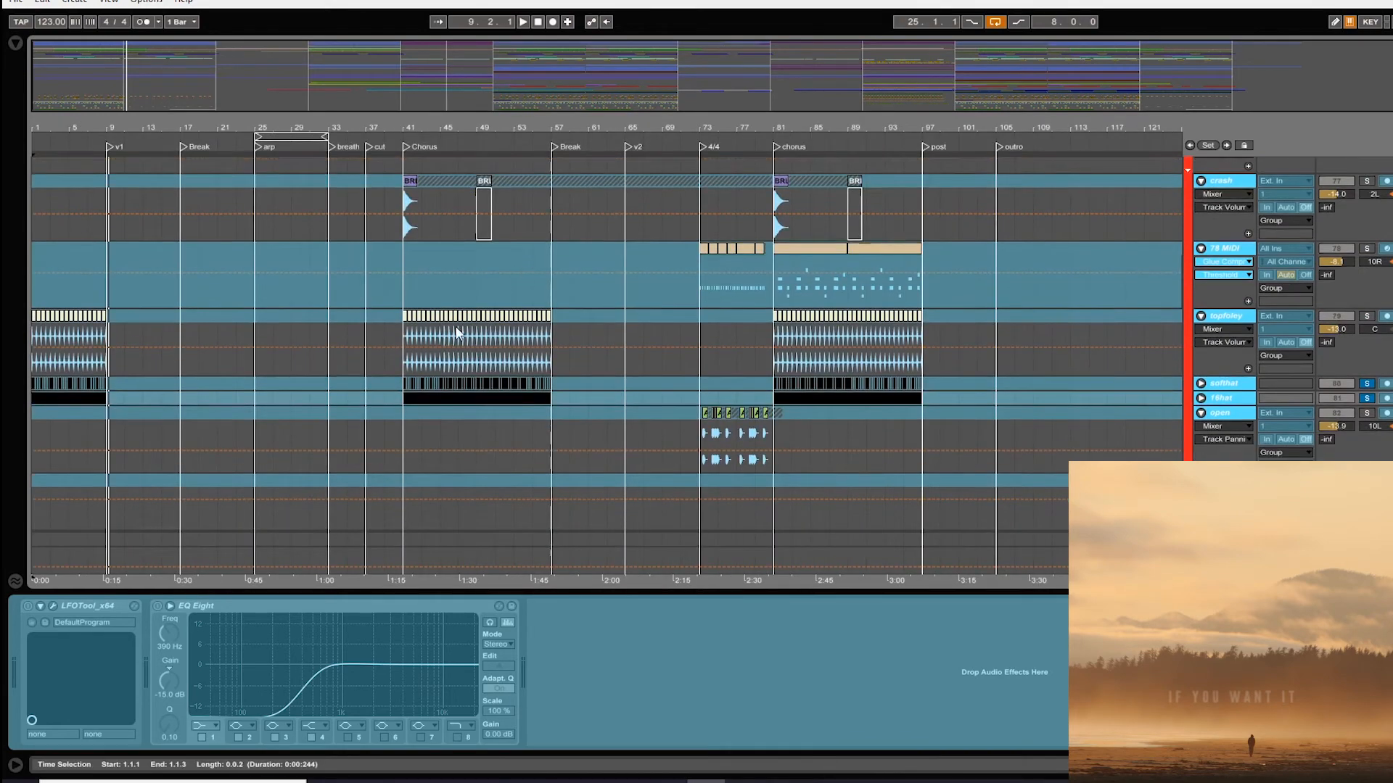
pyautogui.scroll(10, 497, 357)
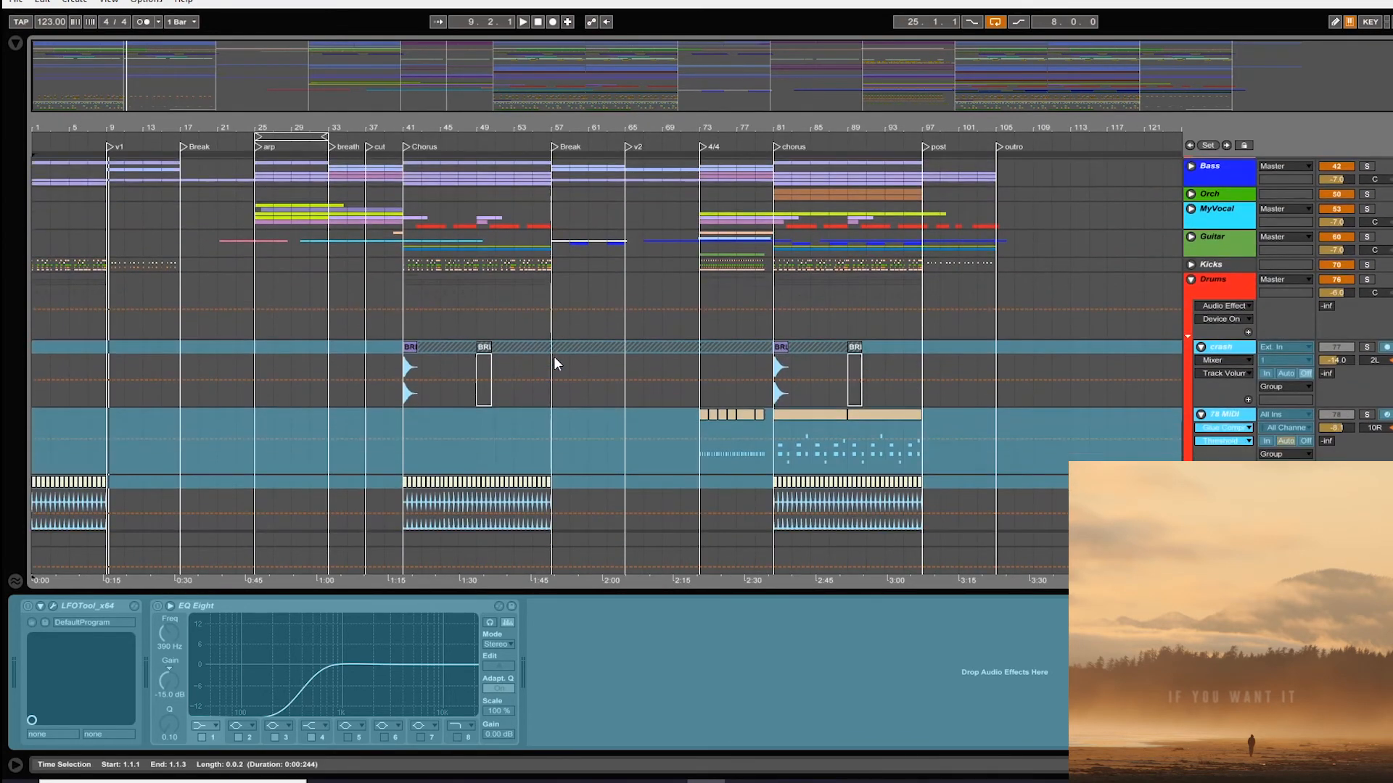
pyautogui.scroll(-8, 554, 355)
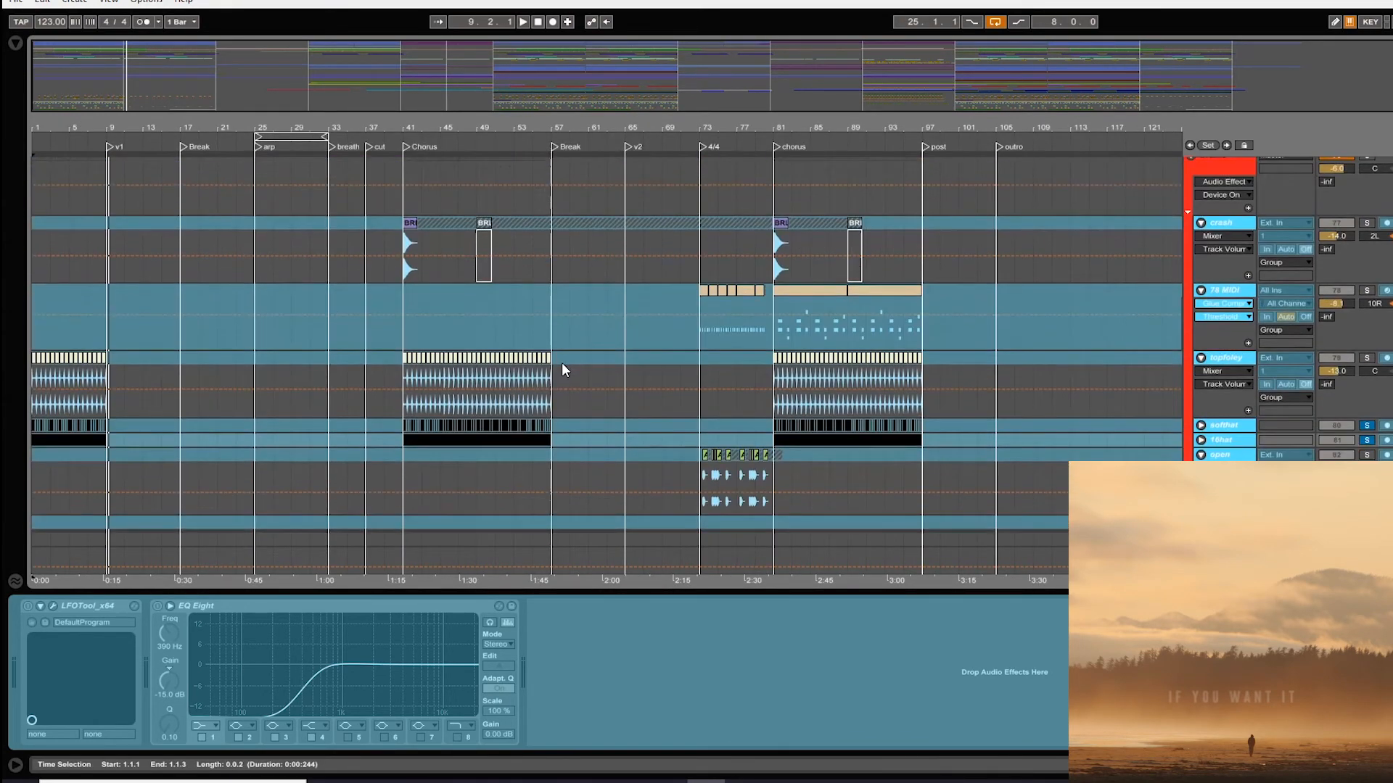
pyautogui.click(703, 283)
pyautogui.moveTo(708, 124); pyautogui.dragTo(832, 112)
pyautogui.press('space')
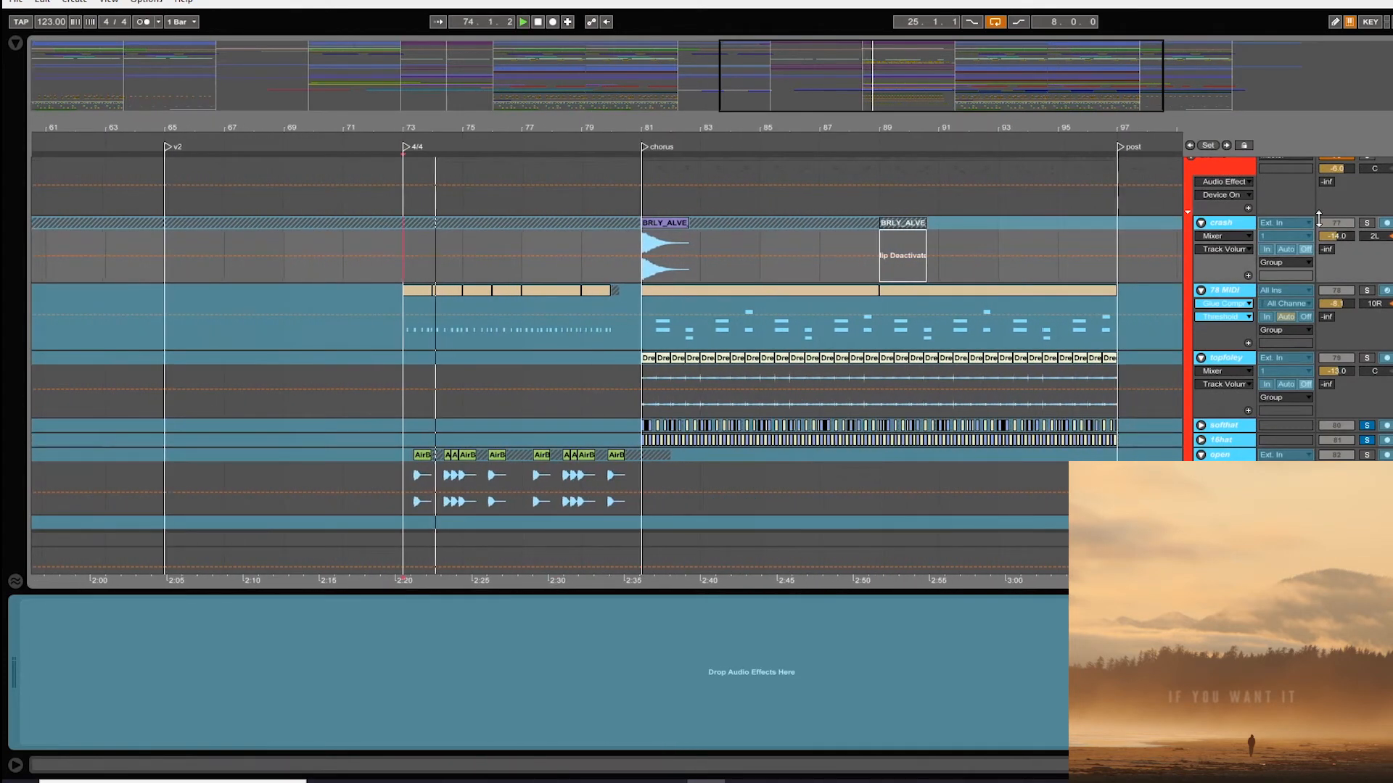
# - Solo the whole Drums group and restart playback from the 4/4 marker
pyautogui.scroll(2, 1318, 218)
pyautogui.click(1368, 220)
pyautogui.press('space')
pyautogui.press('space')
# - Examine the MIDI percussion, open hat and clap tracks around the 4/4 section while the Drums group plays
pyautogui.scroll(-3, 550, 435)
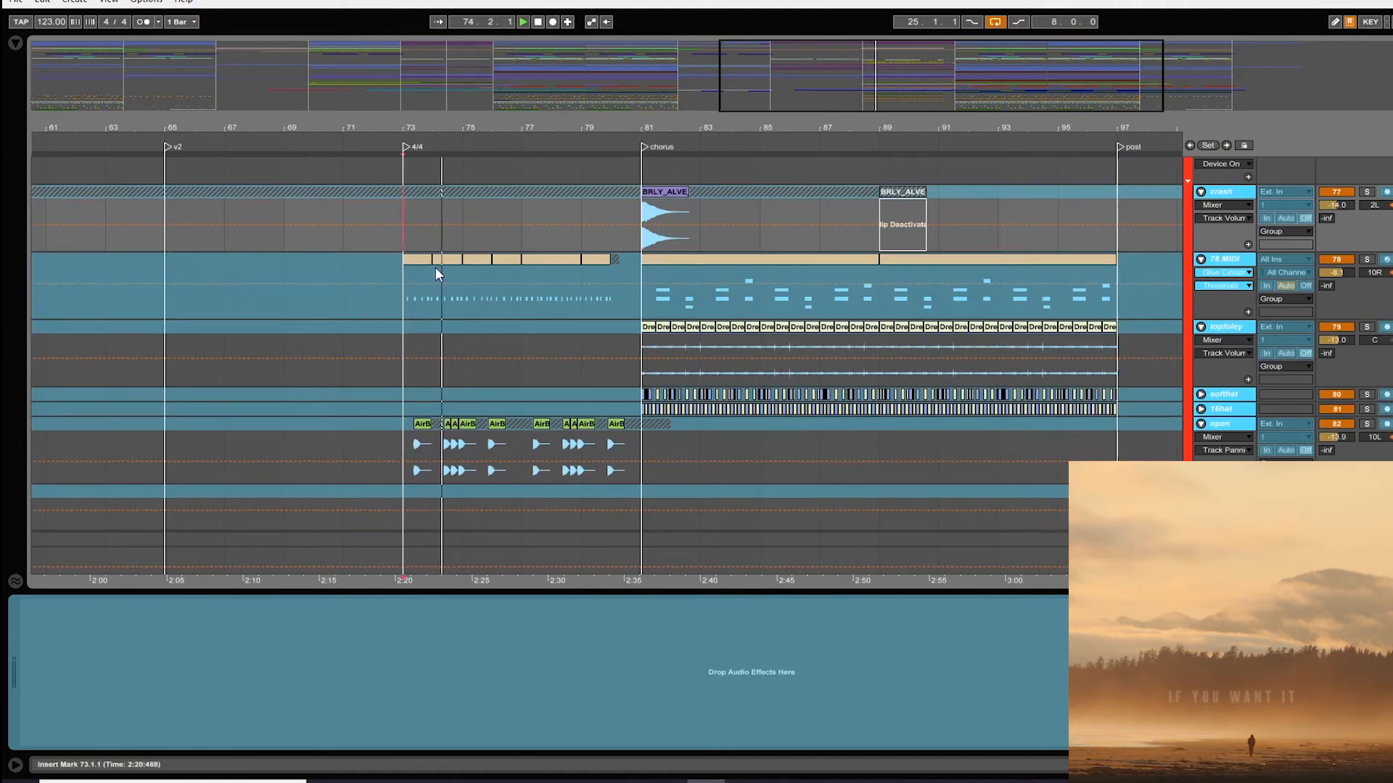
pyautogui.moveTo(404, 132); pyautogui.dragTo(657, 132)
pyautogui.scroll(-1, 787, 436)
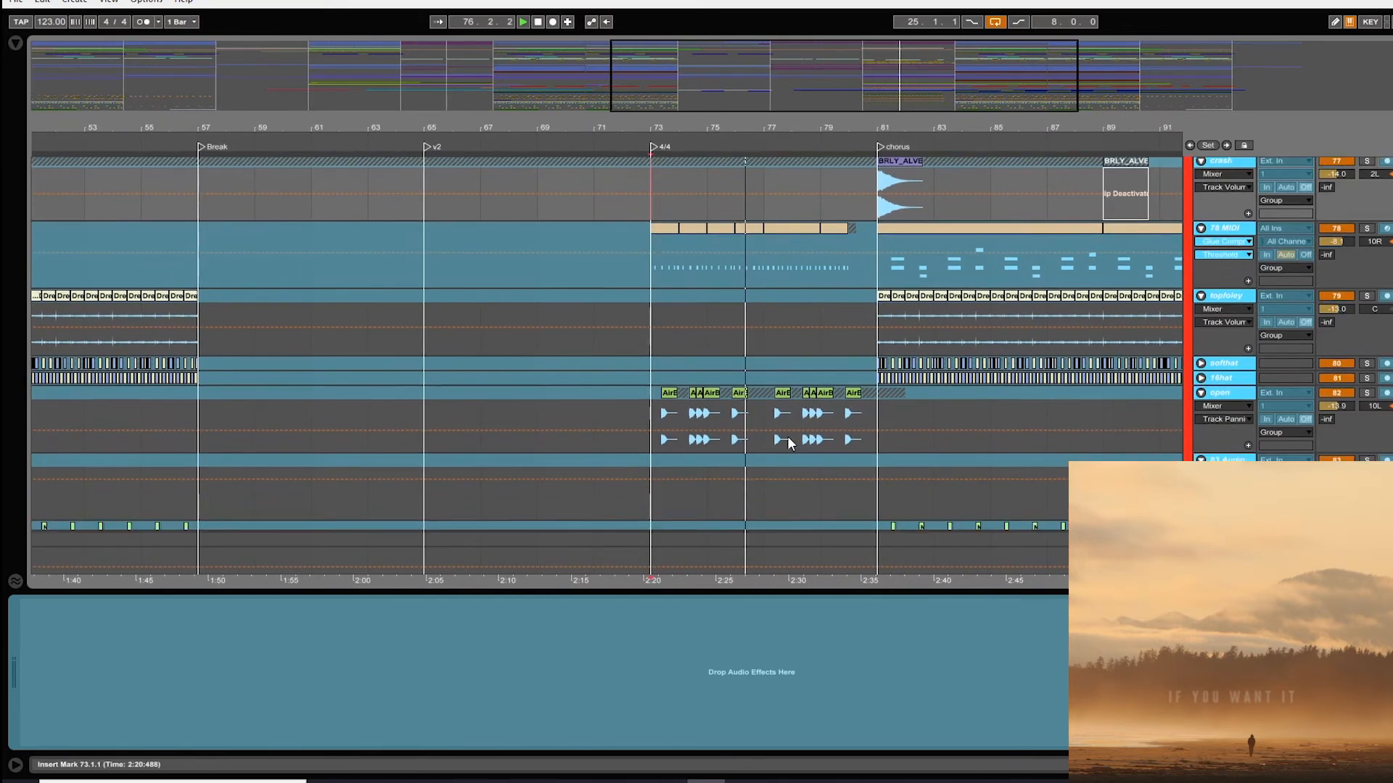
pyautogui.scroll(-4, 786, 437)
pyautogui.scroll(-3, 750, 315)
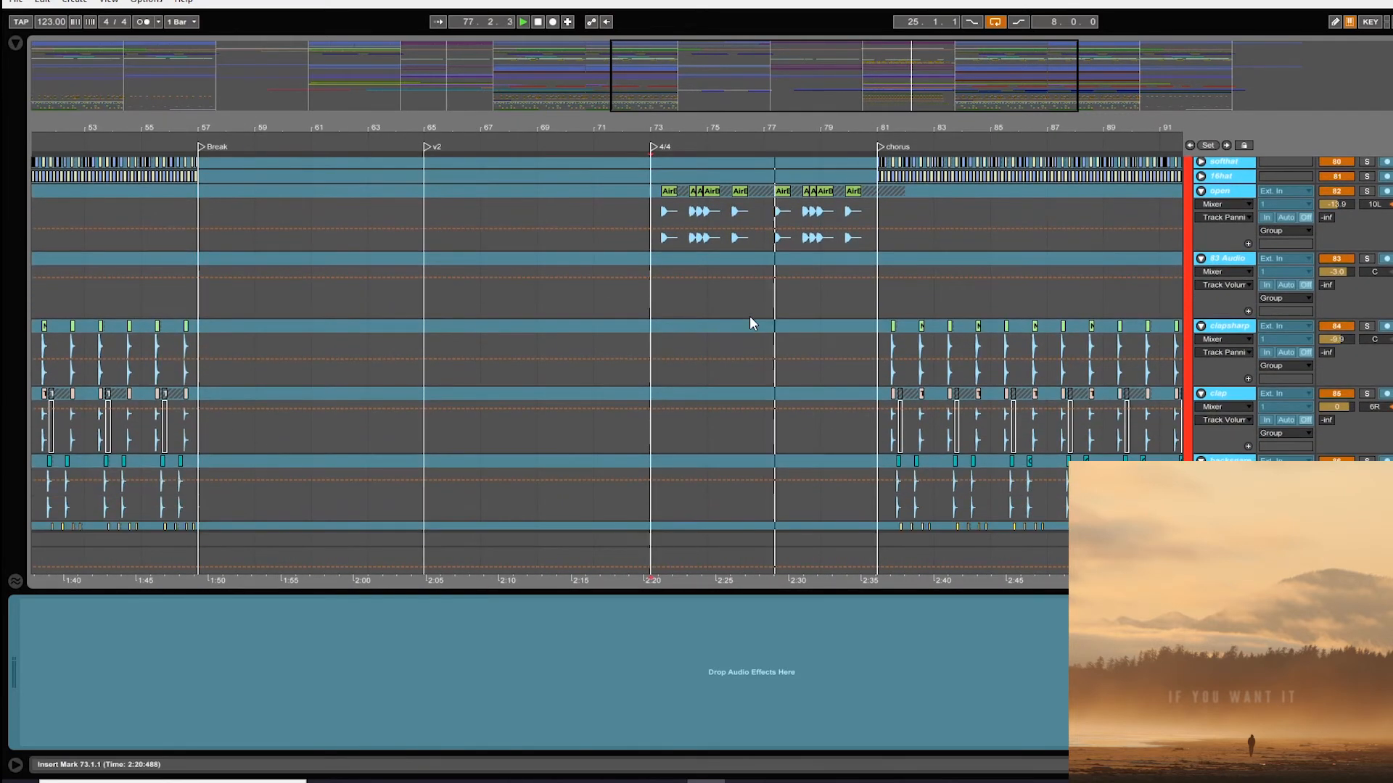
pyautogui.scroll(-2, 750, 315)
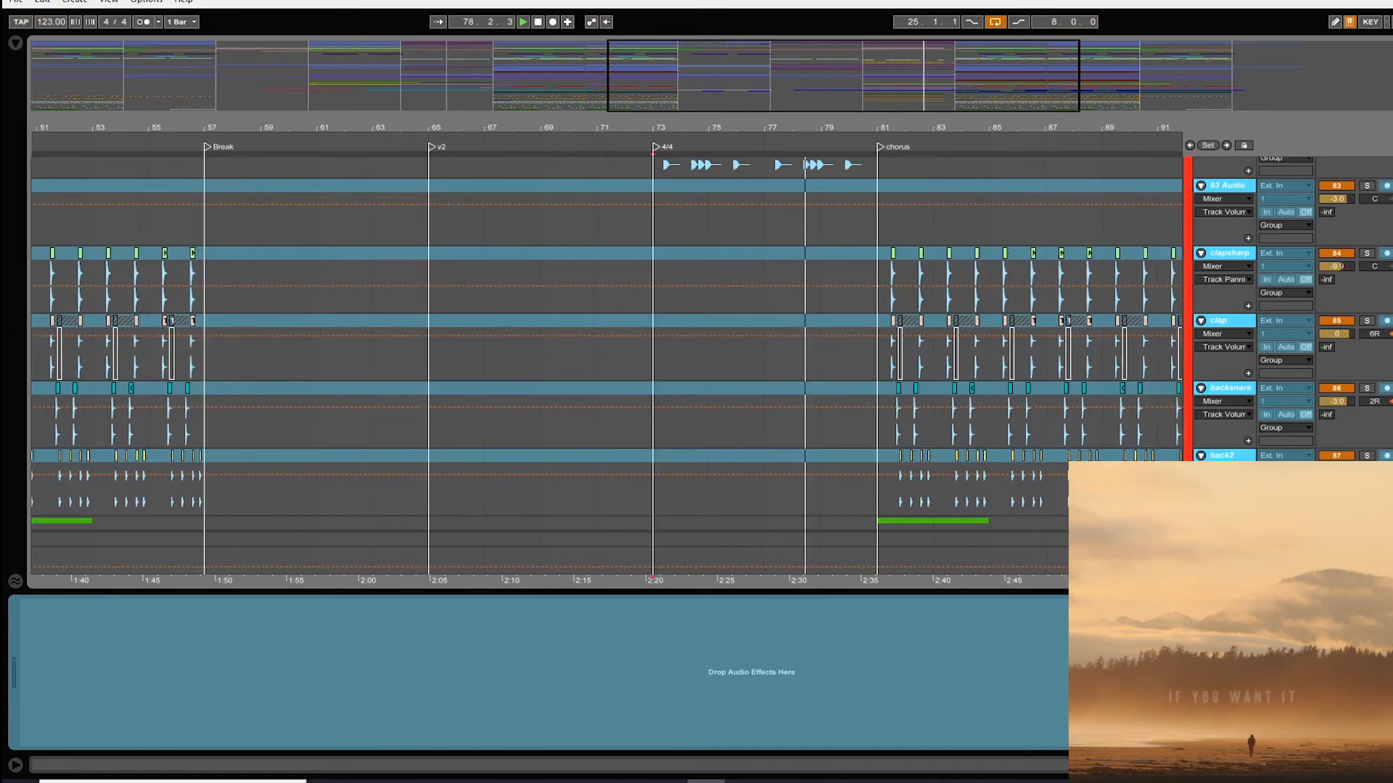
pyautogui.press('z')
pyautogui.scroll(7, 862, 443)
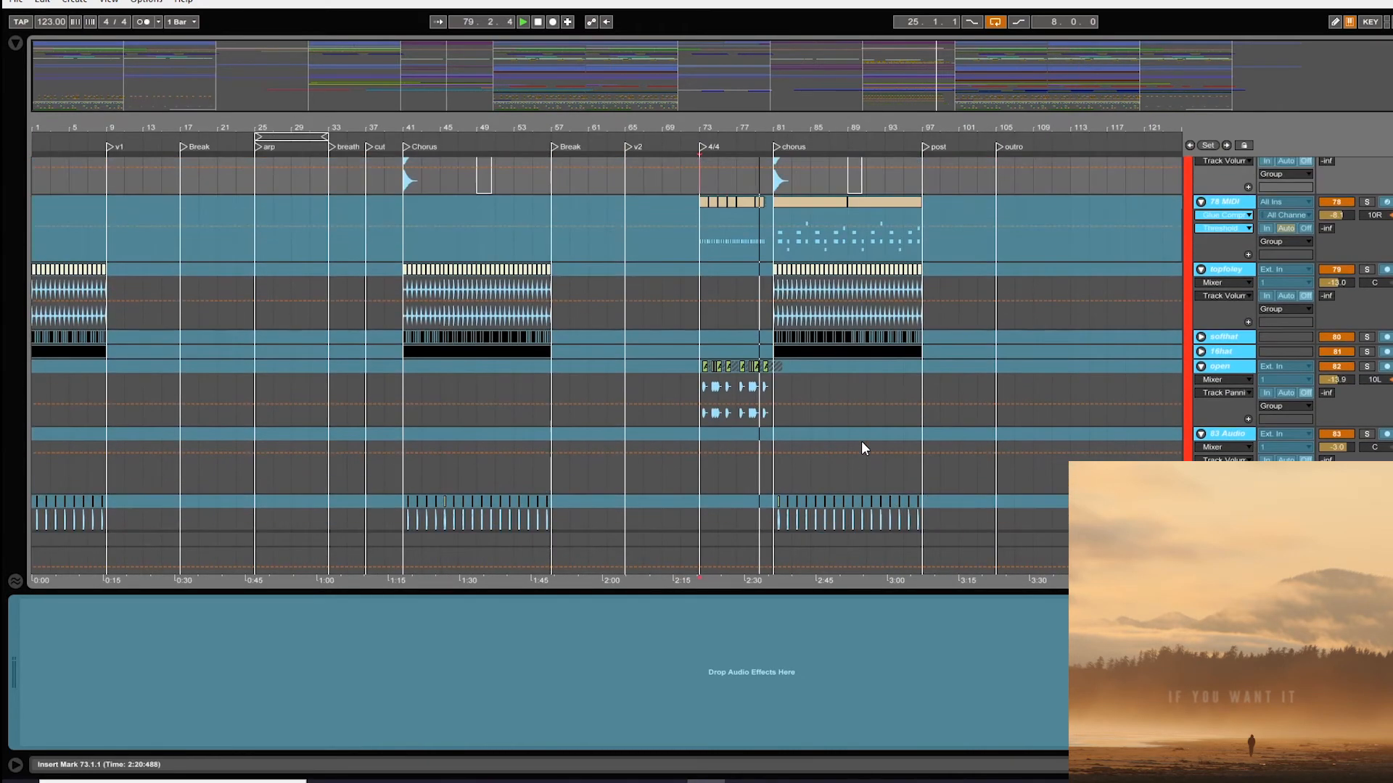
pyautogui.scroll(3, 861, 441)
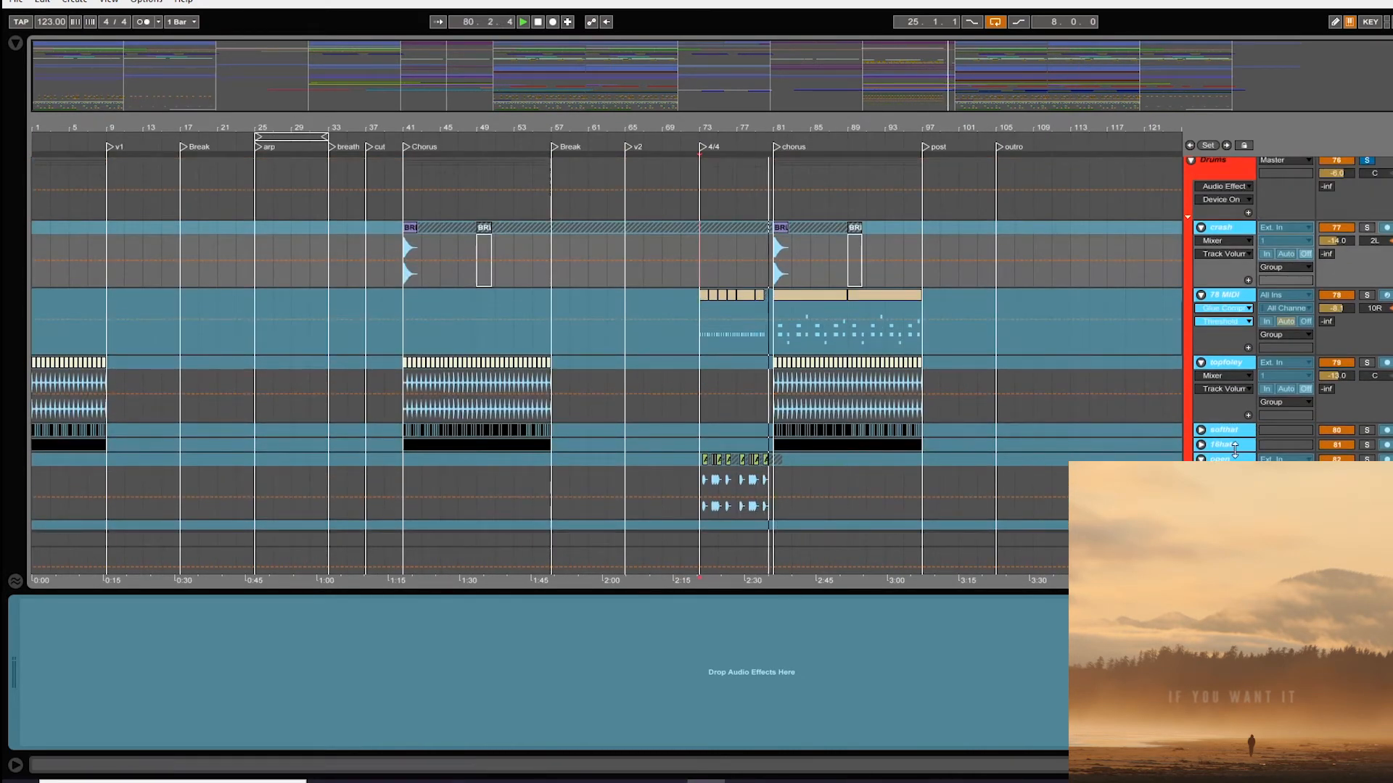
# - Unfold the softhat and 16hat tracks and examine the drum layers of the second chorus during playback
pyautogui.click(1201, 431)
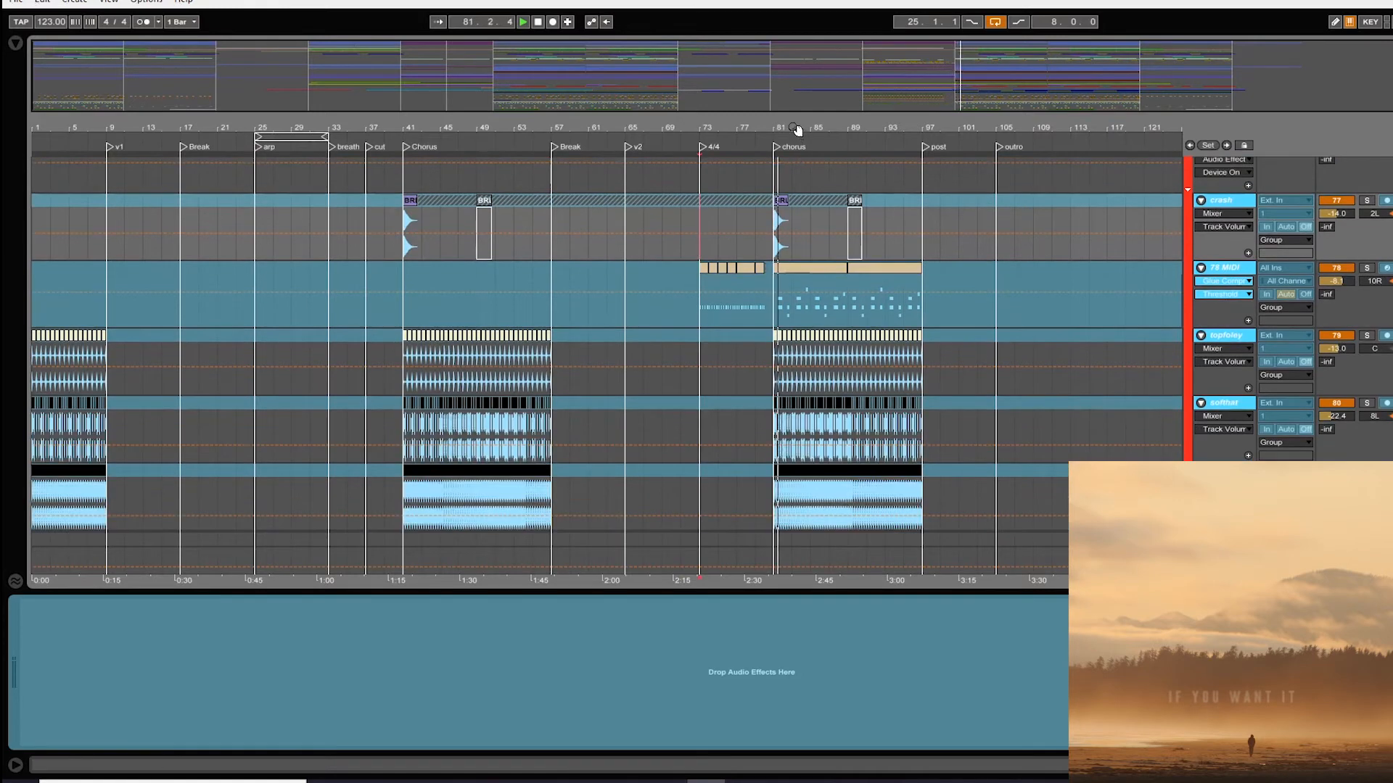
pyautogui.moveTo(795, 129); pyautogui.dragTo(791, 194)
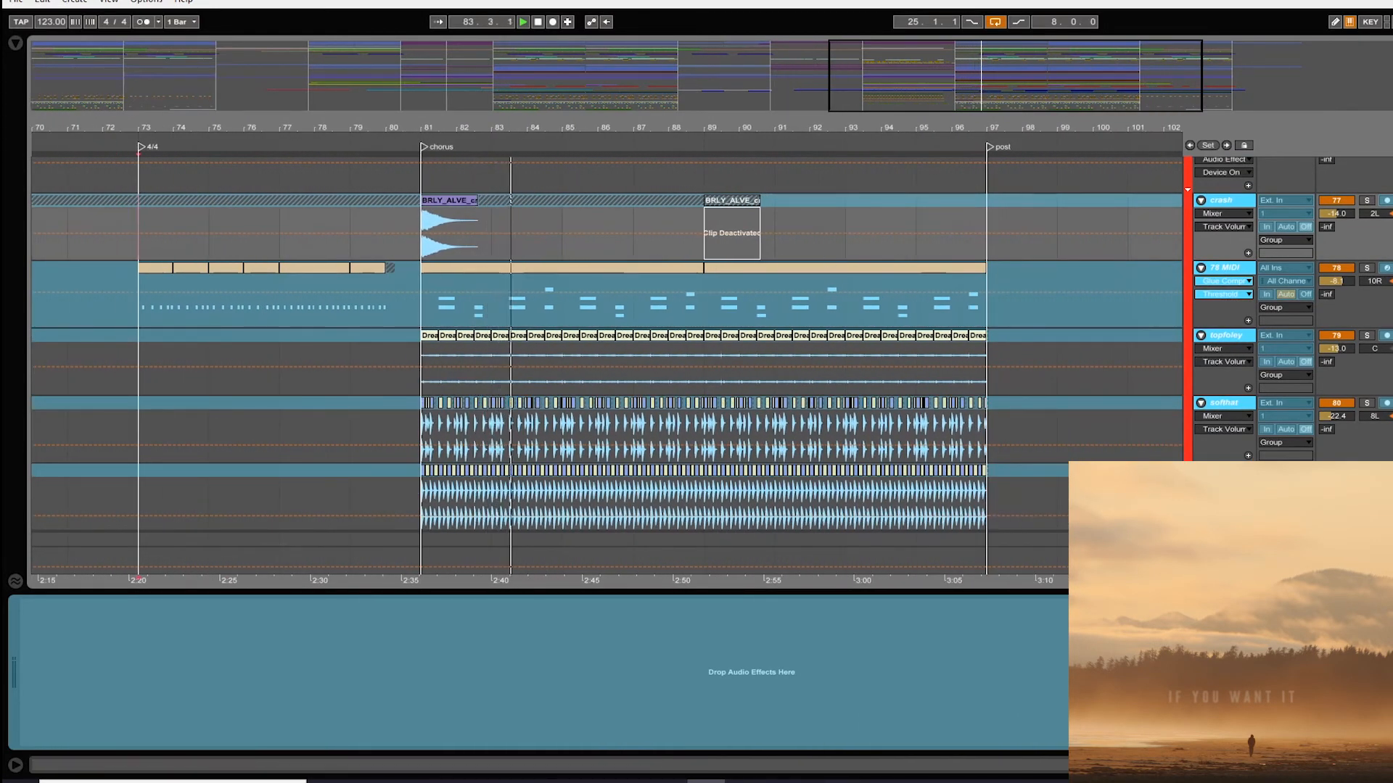
pyautogui.scroll(-10, 607, 362)
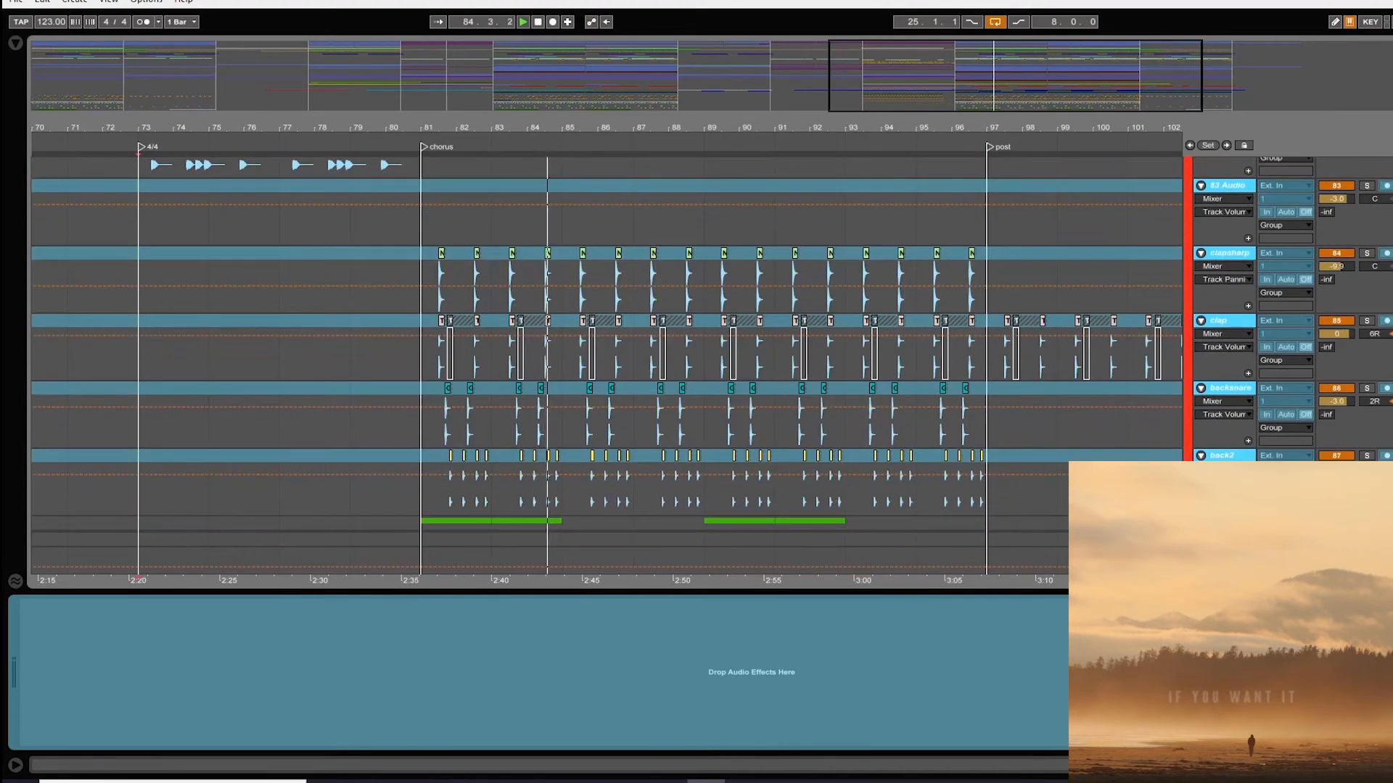
pyautogui.scroll(12, 606, 363)
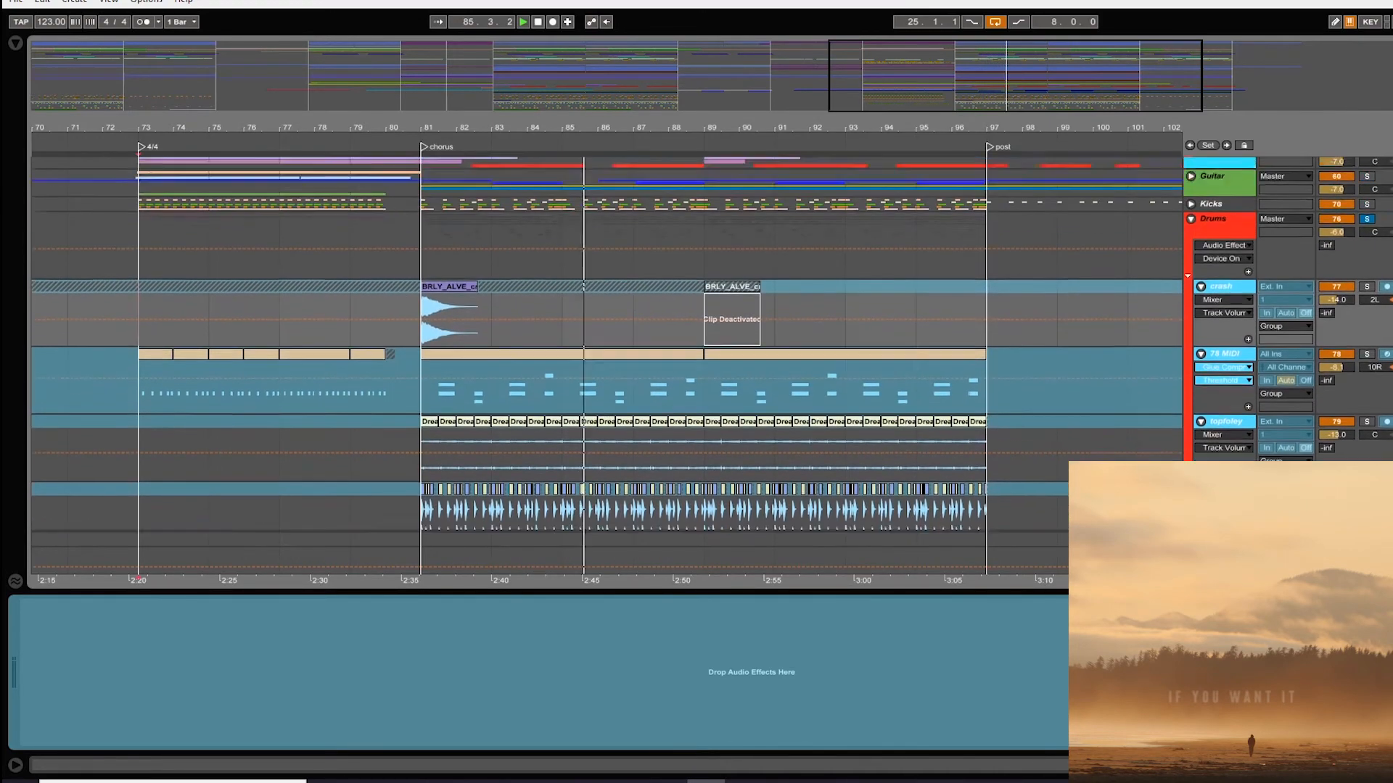
pyautogui.scroll(5, 565, 202)
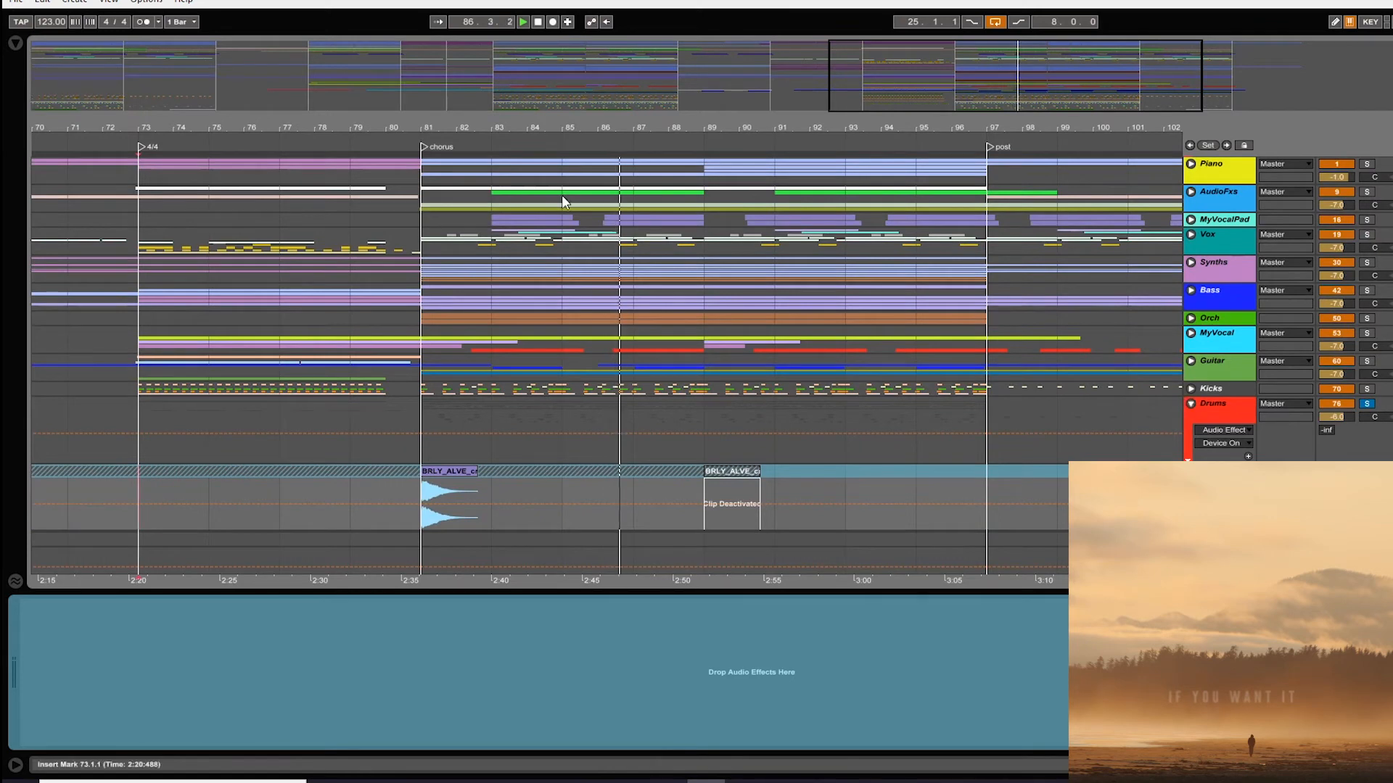
pyautogui.scroll(-8, 564, 201)
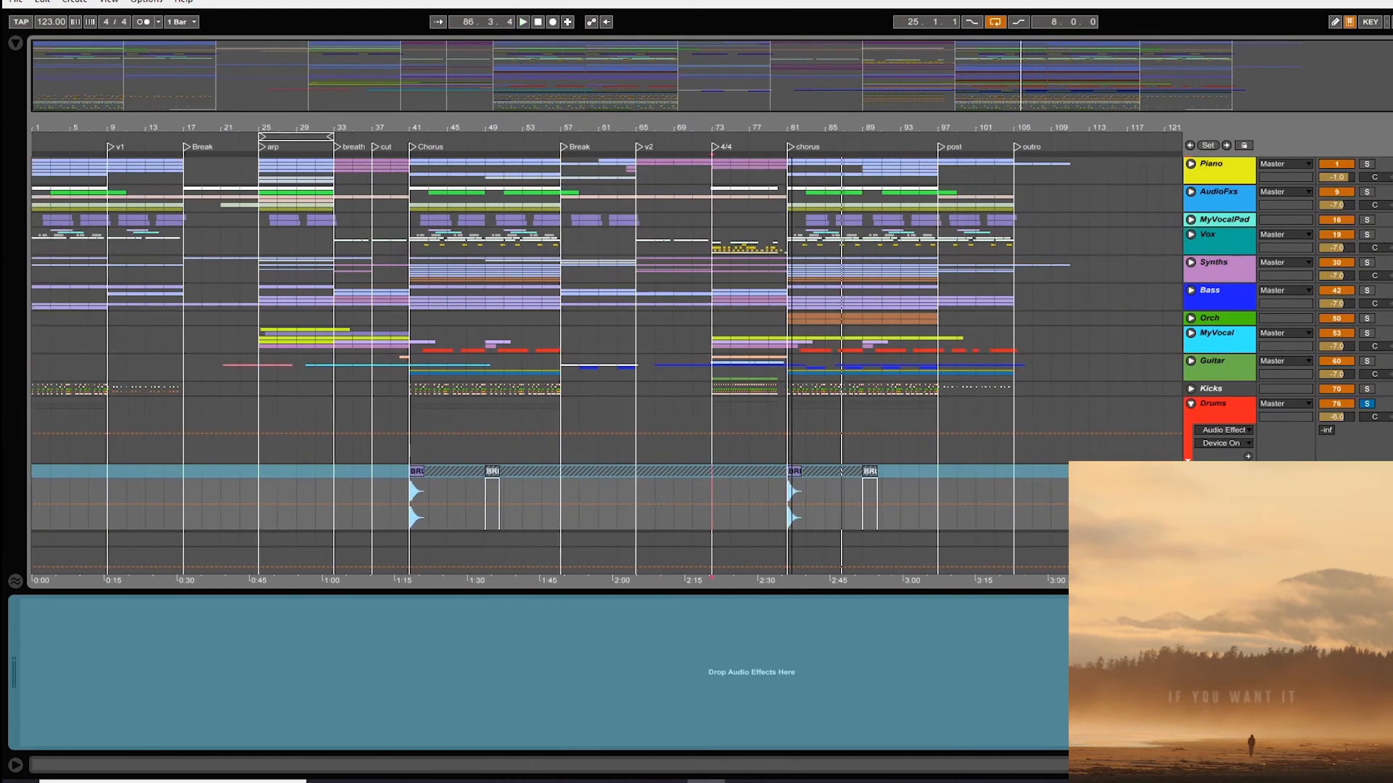
pyautogui.scroll(-1, 771, 214)
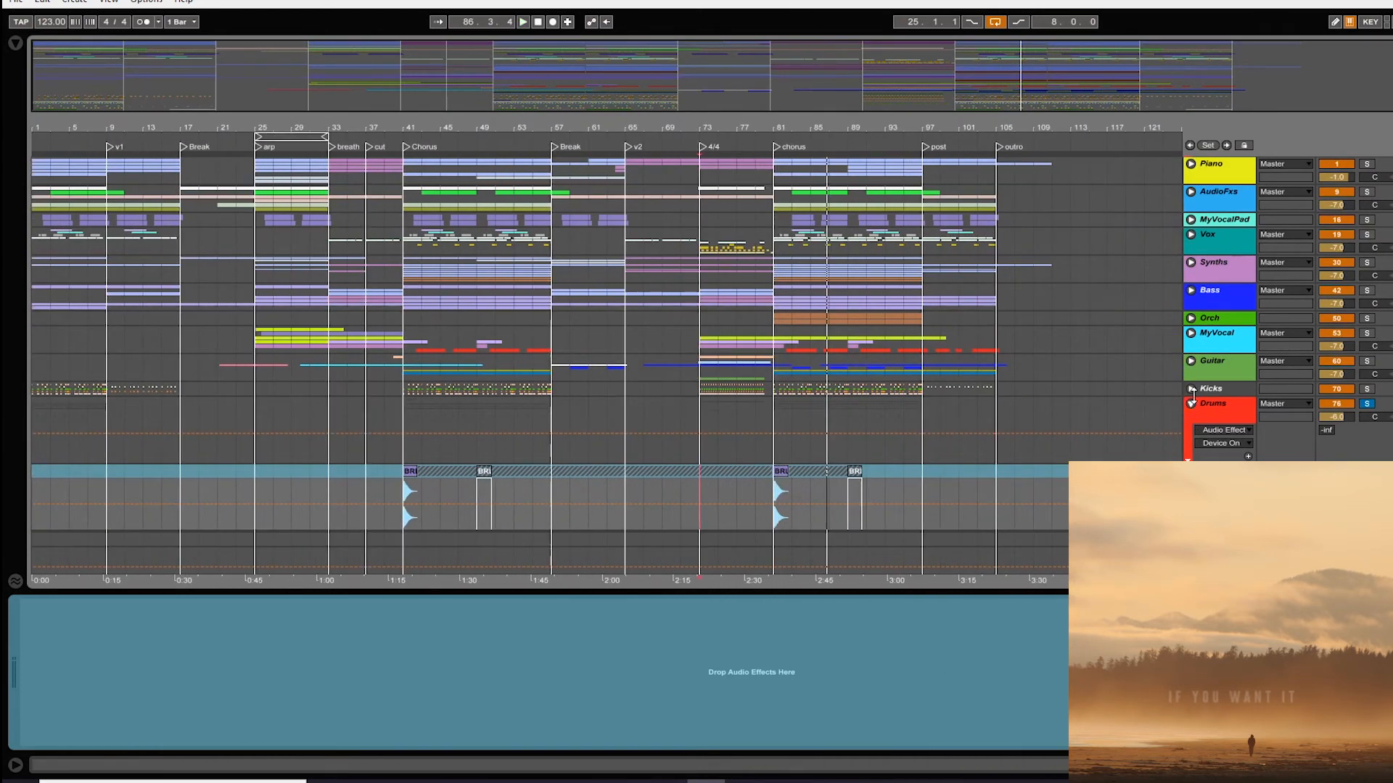
# - Unfold the Kicks group and its tracks and set the playback position at the first Chorus marker, bar 41
pyautogui.click(1191, 390)
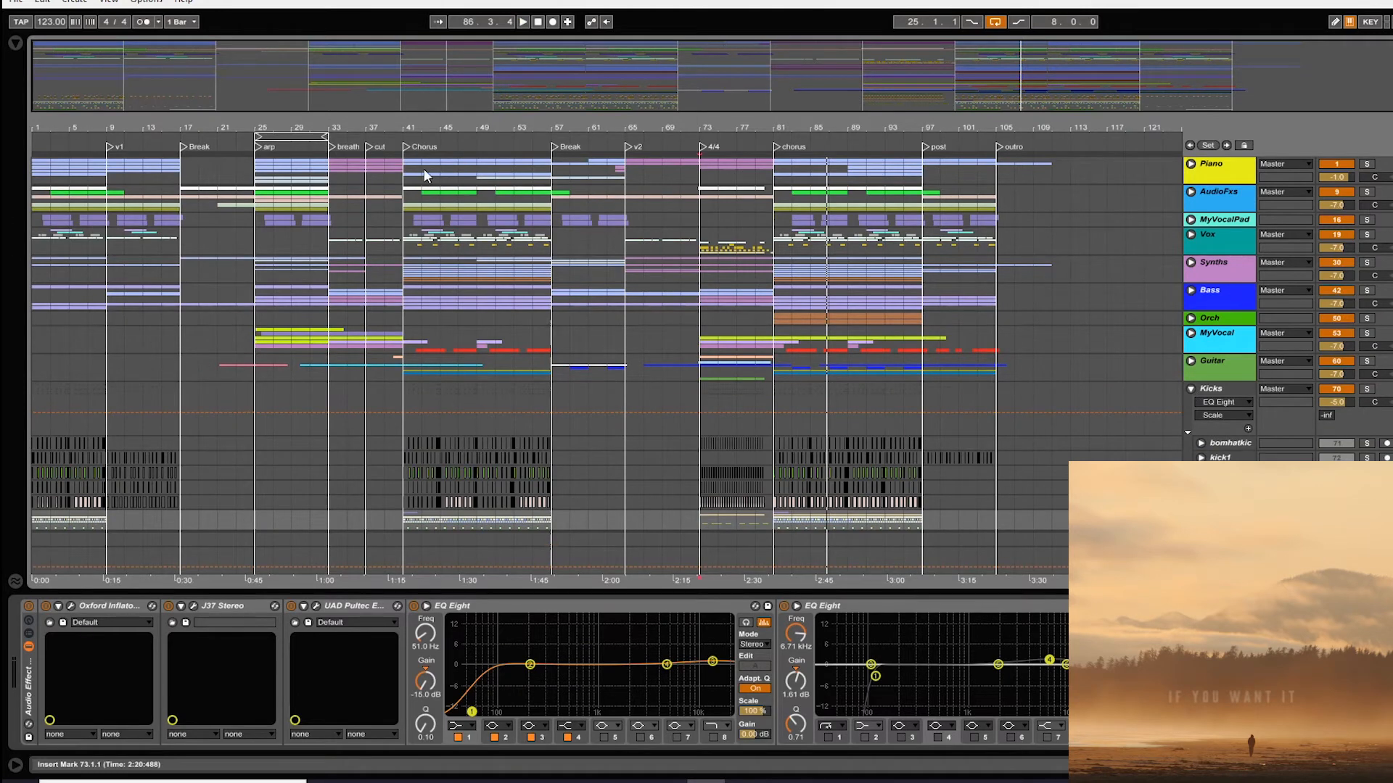
pyautogui.moveTo(416, 129); pyautogui.dragTo(526, 294)
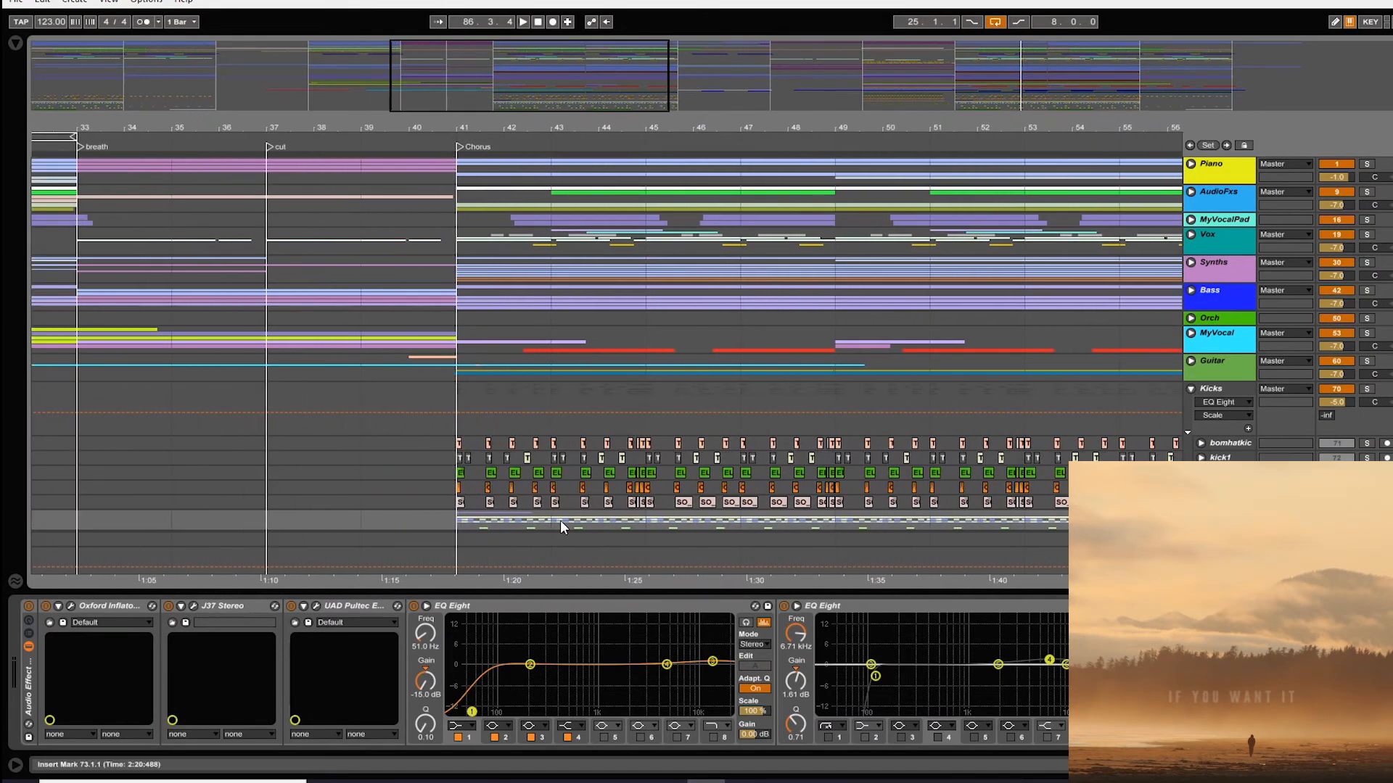
pyautogui.click(499, 402)
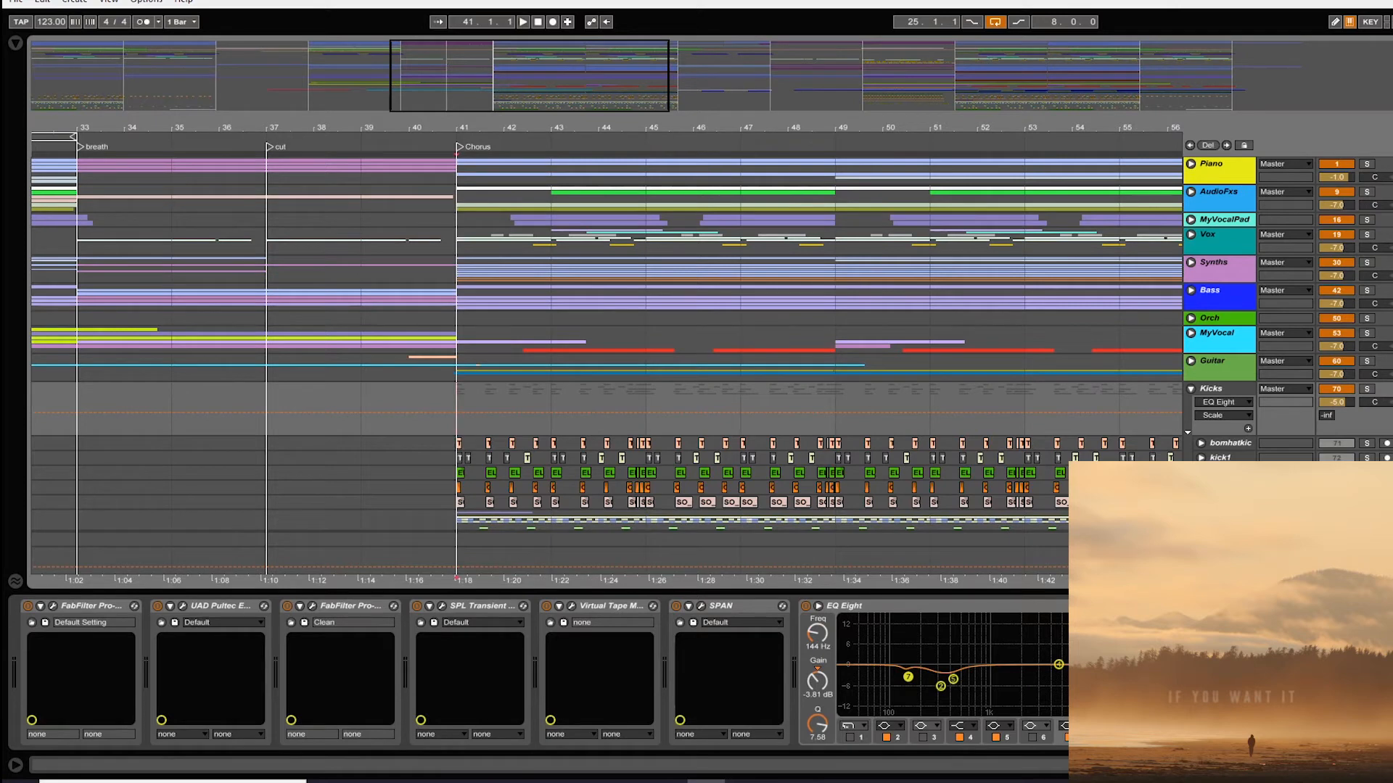
pyautogui.press('z')
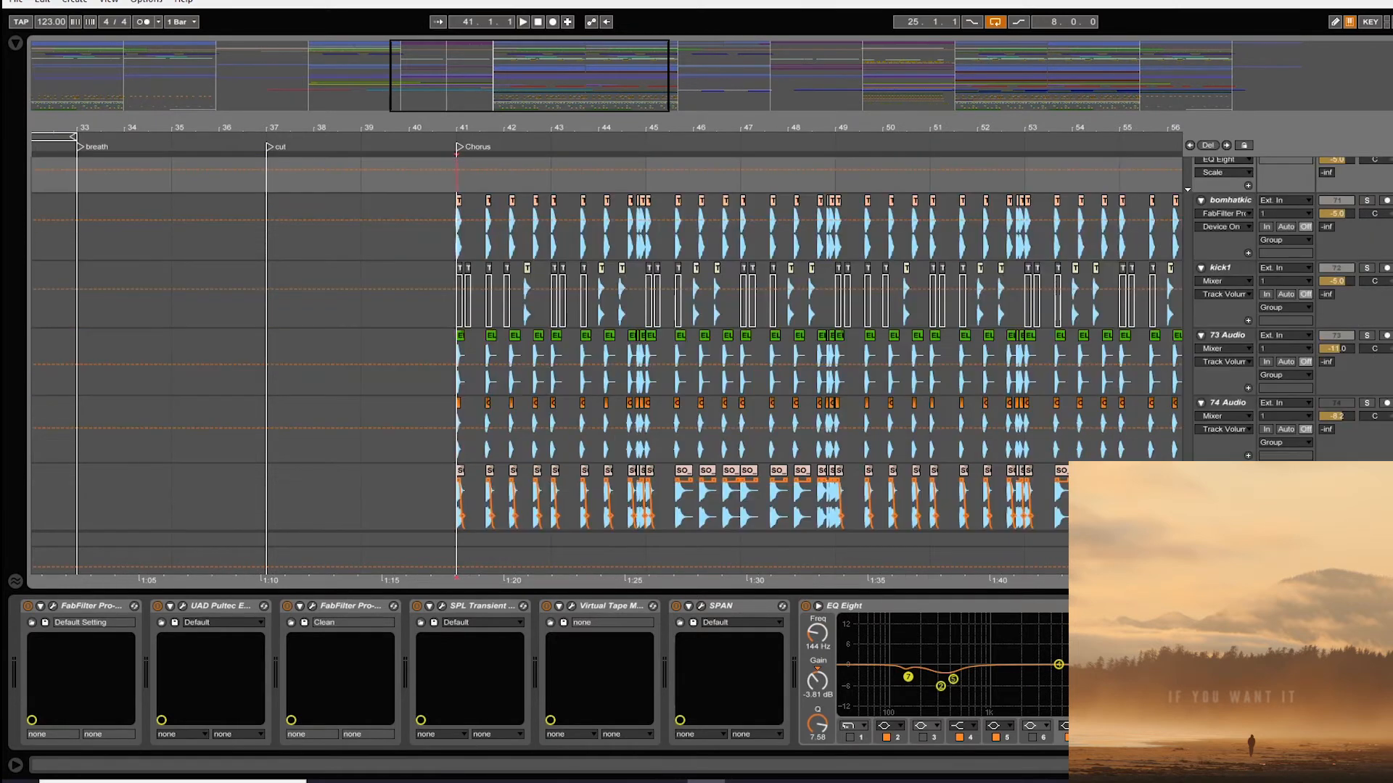
# - Show the effects of the bomhatkic track and examine the kick layers around the first Chorus marker
pyautogui.click(1243, 212)
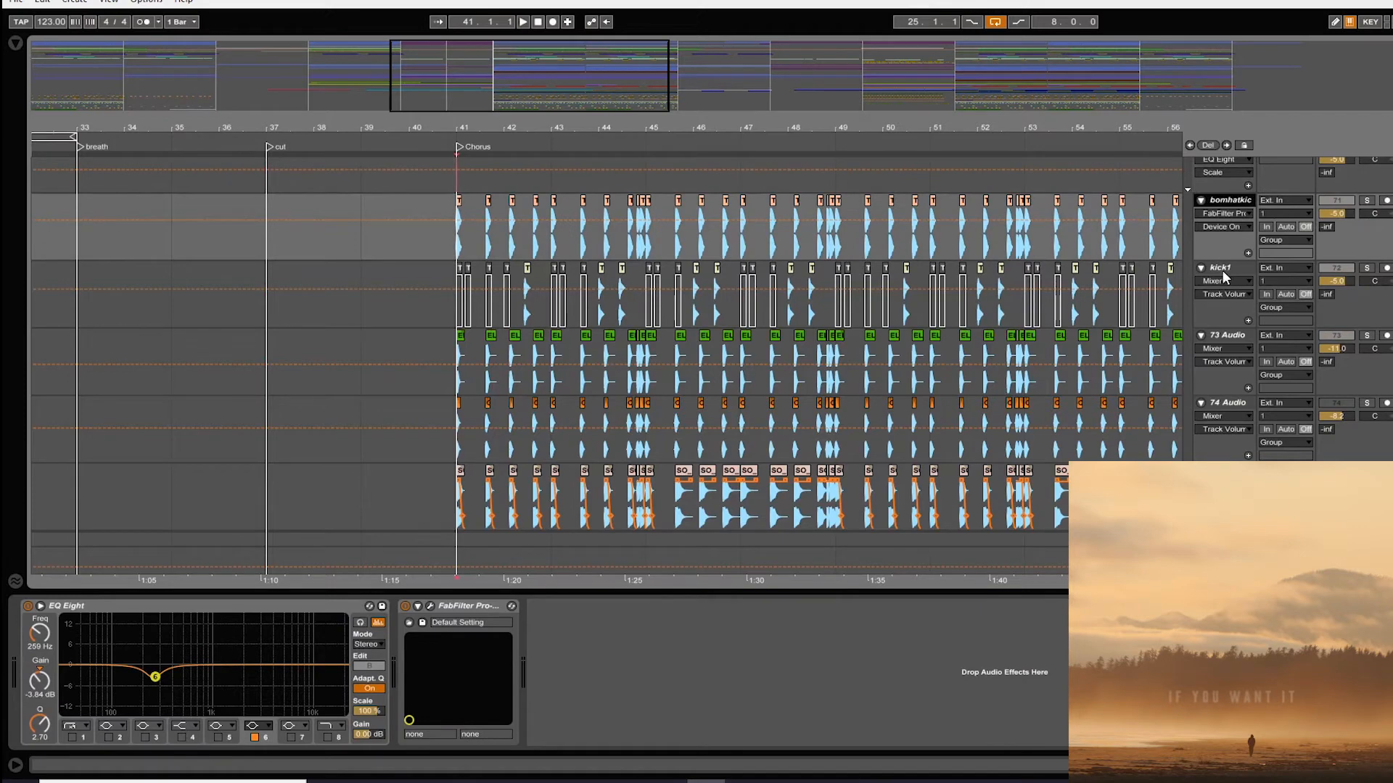
pyautogui.scroll(-1, 1221, 264)
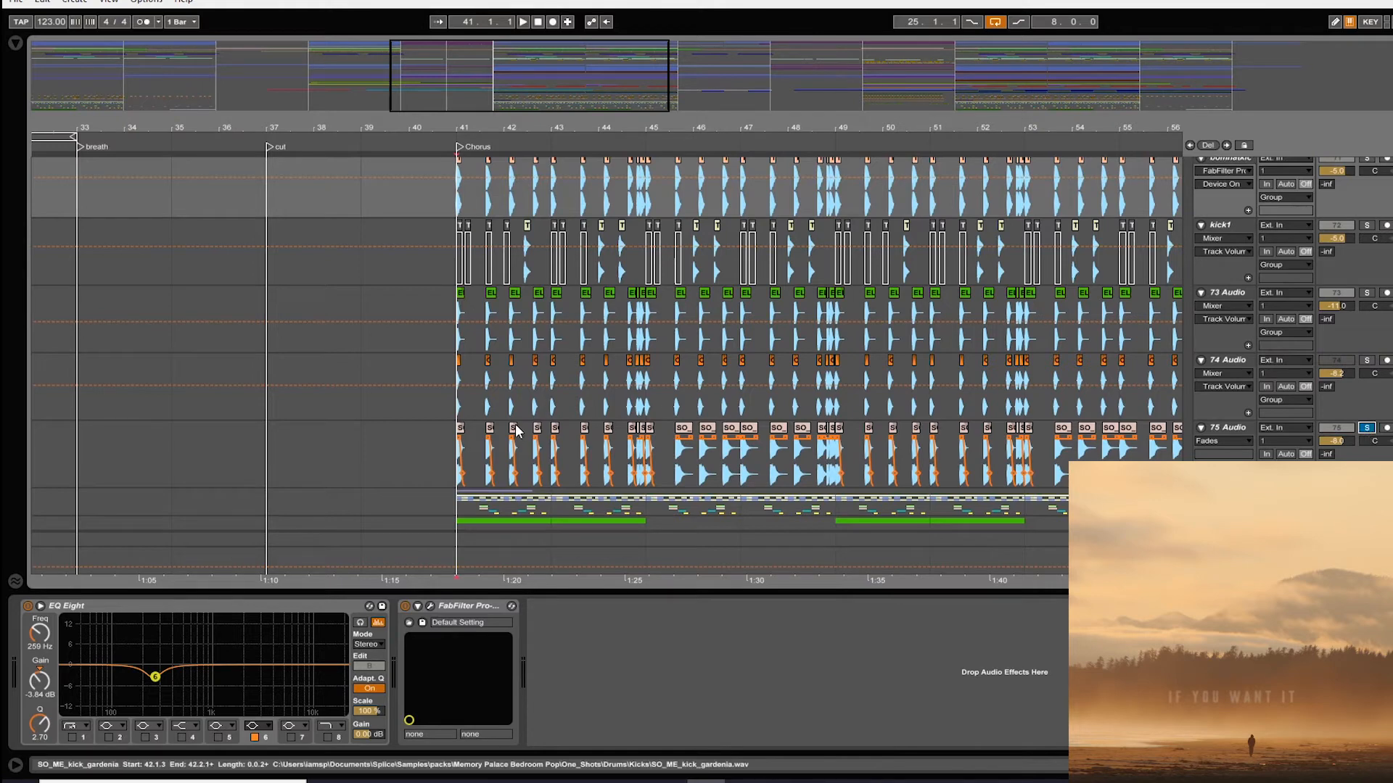
pyautogui.scroll(4, 516, 431)
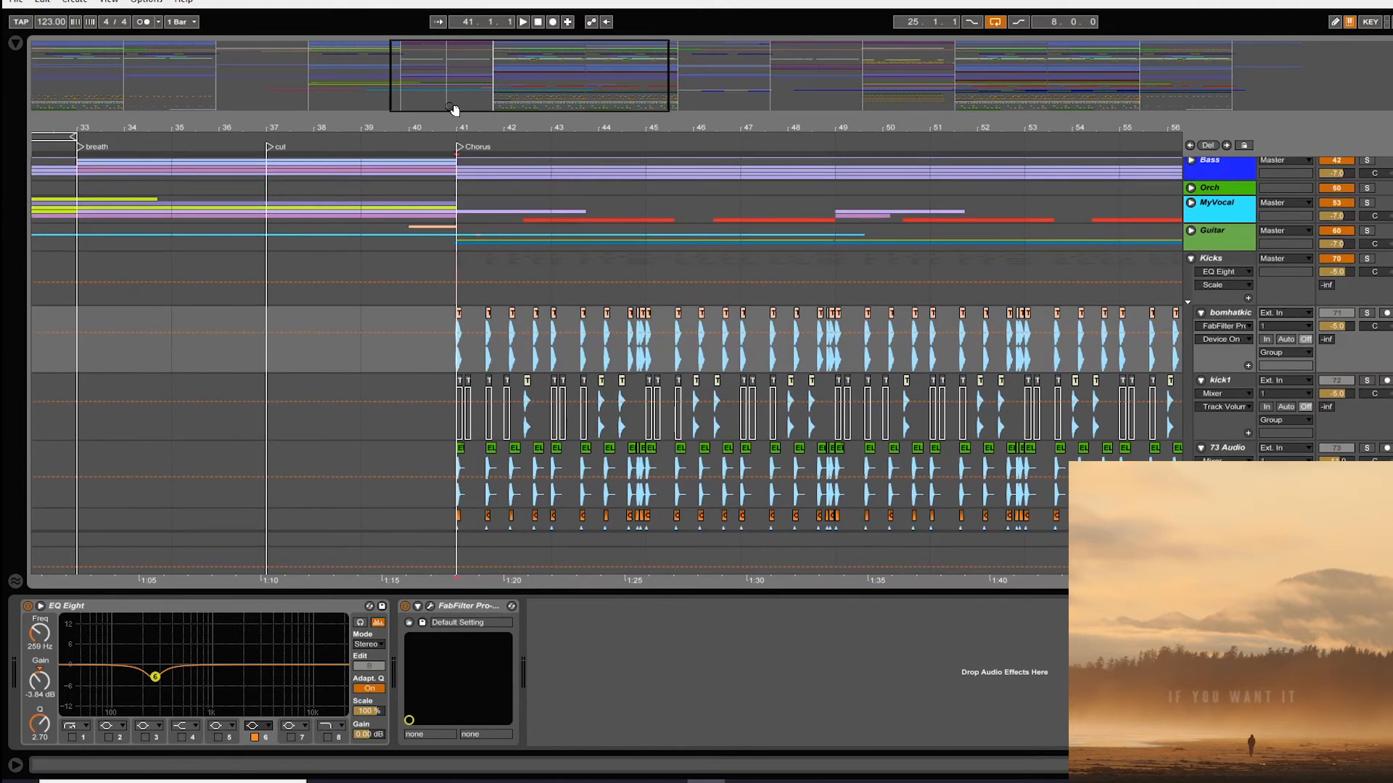
pyautogui.moveTo(507, 163); pyautogui.dragTo(508, 119)
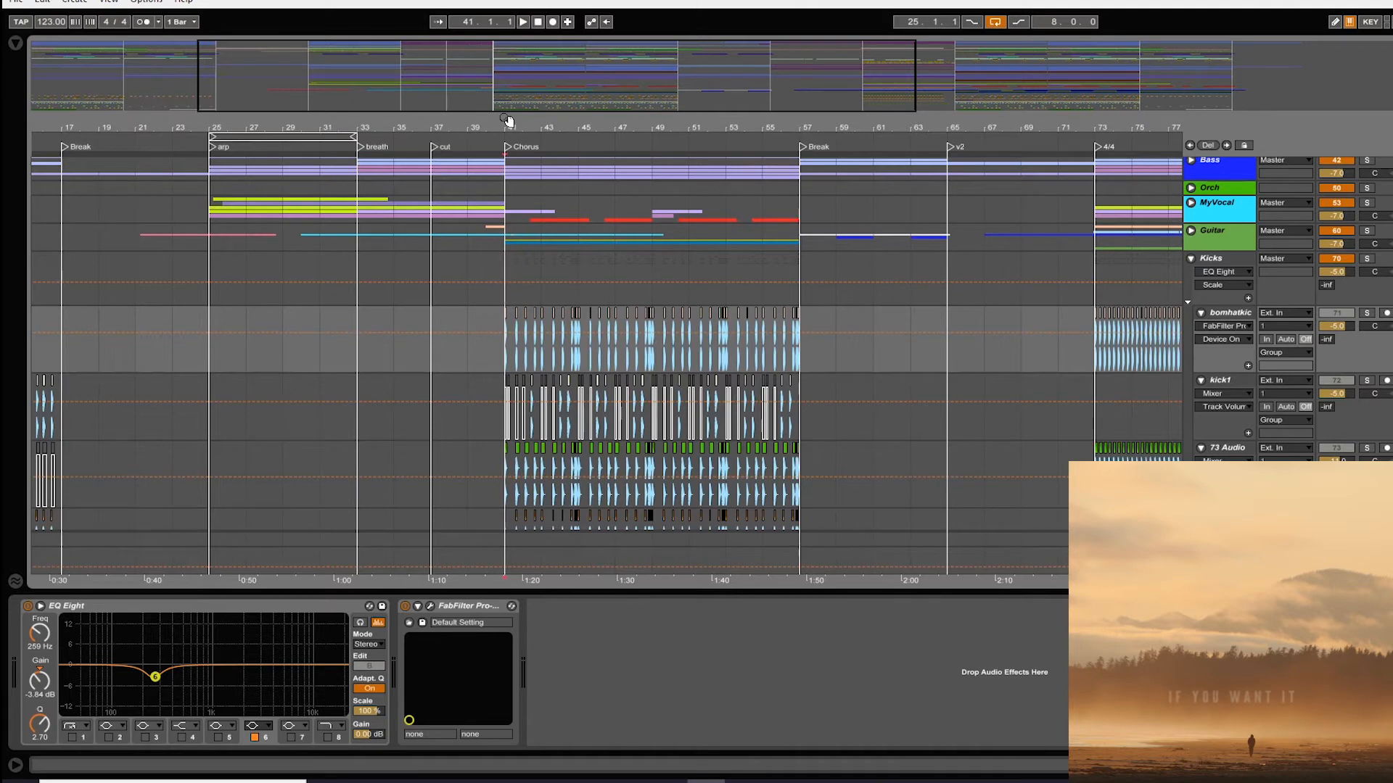
# - Fold the bomhatkic, kick1, 73 Audio, 74 Audio and 75 Audio tracks in the Kicks group
pyautogui.click(1202, 312)
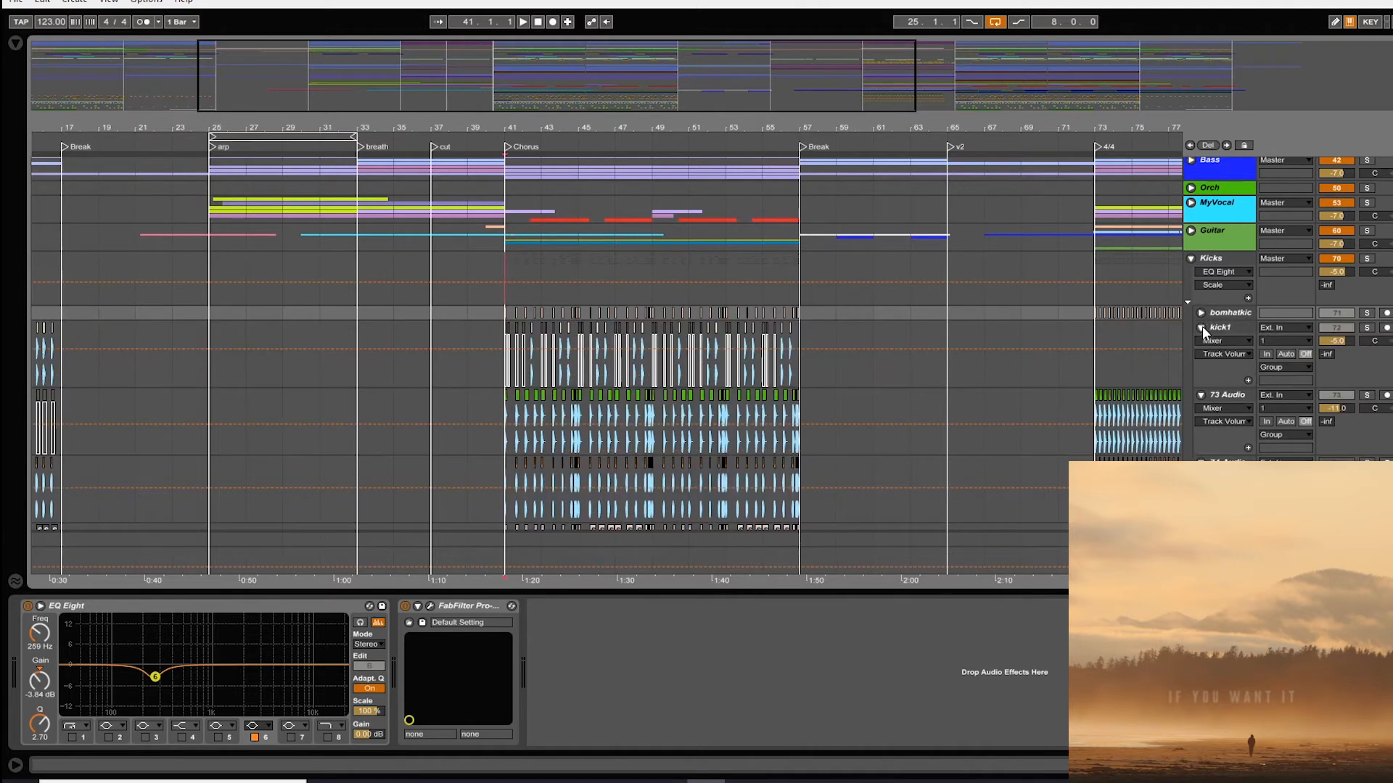
pyautogui.click(1203, 327)
pyautogui.click(1203, 341)
pyautogui.click(1202, 354)
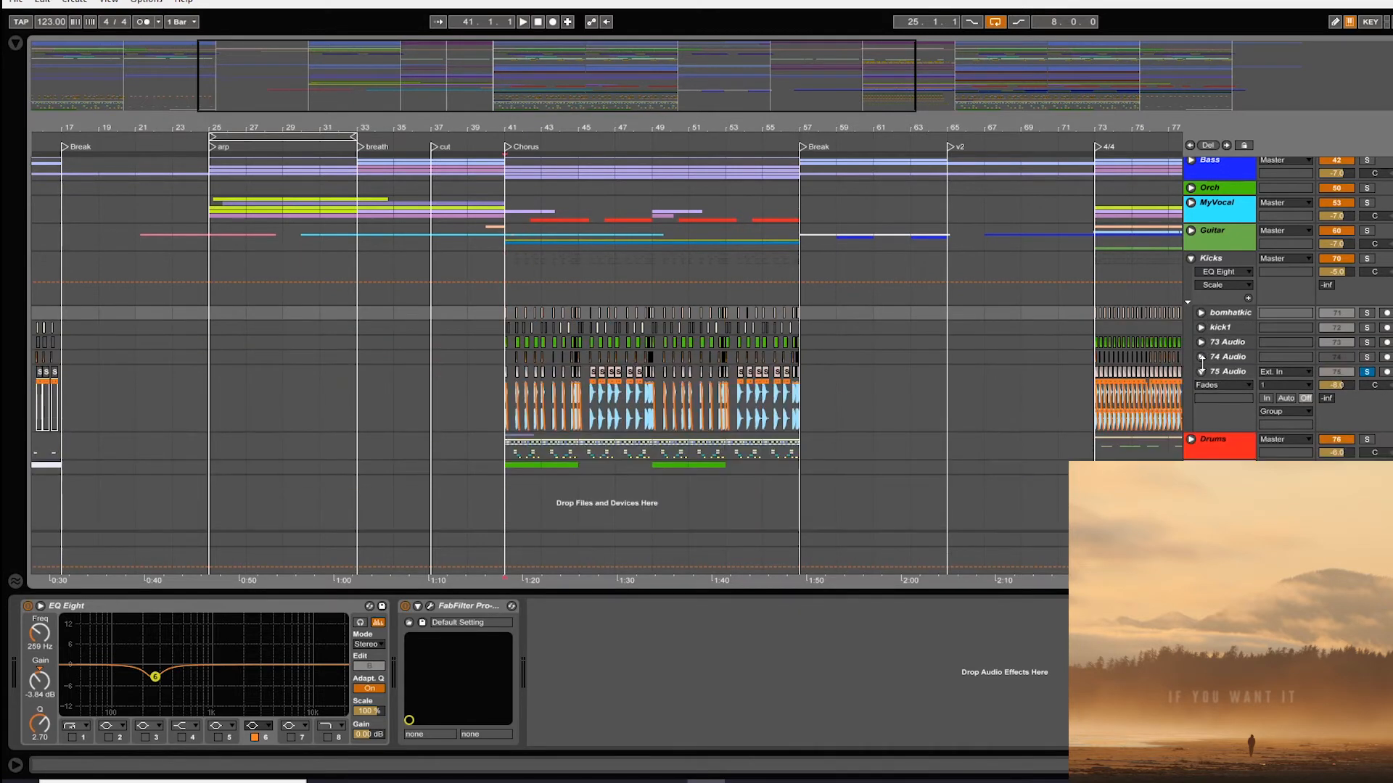
pyautogui.click(1202, 369)
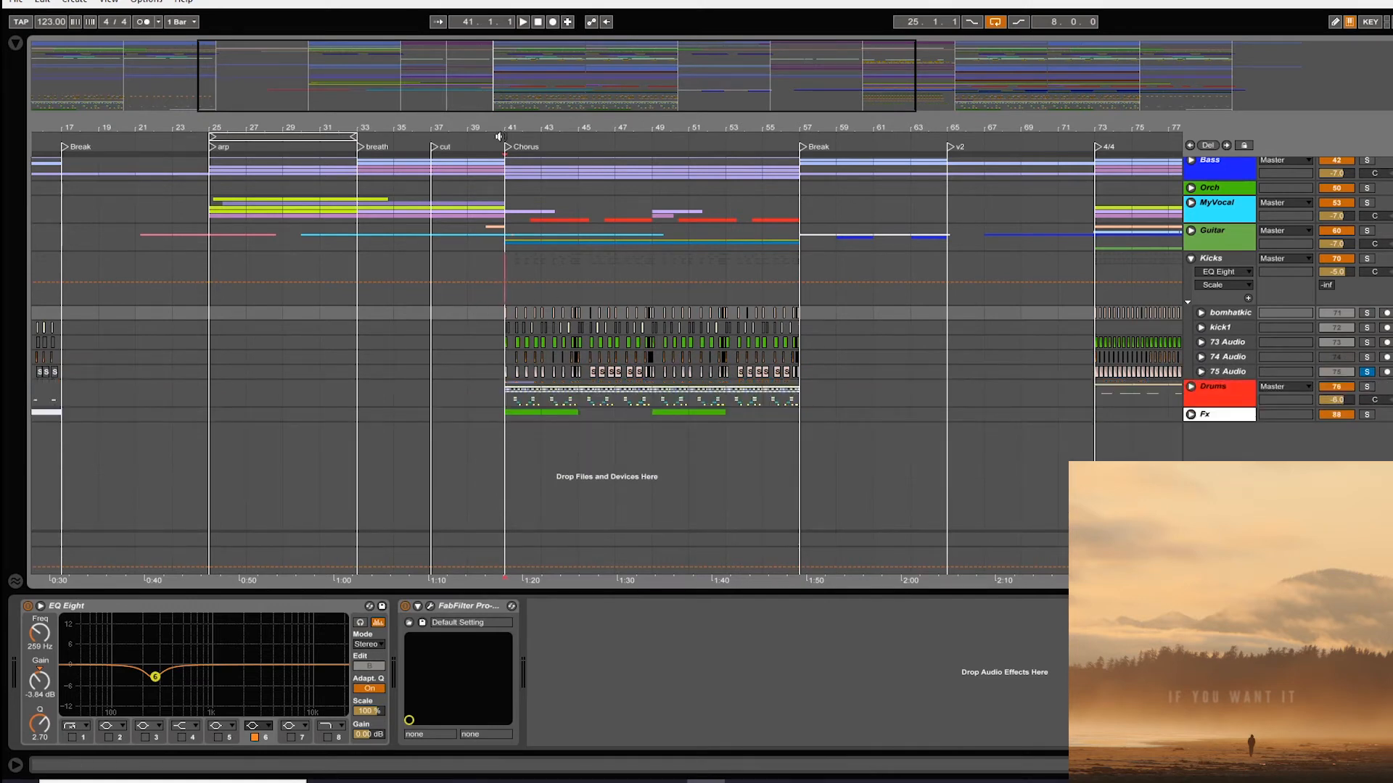
# - Solo the whole Kicks group and inspect its FabFilter Pro-Q 3 equalizer curve
pyautogui.moveTo(503, 129); pyautogui.dragTo(522, 243)
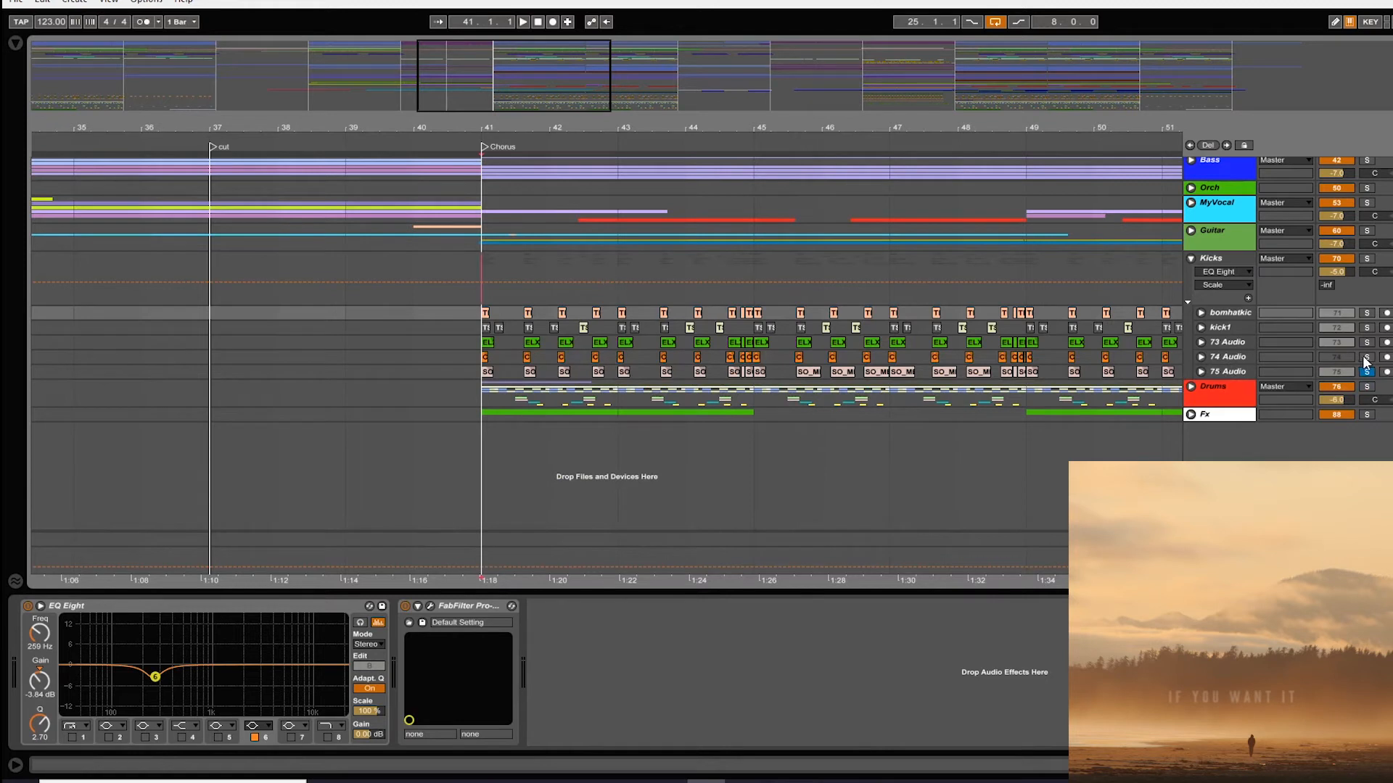
pyautogui.click(1369, 260)
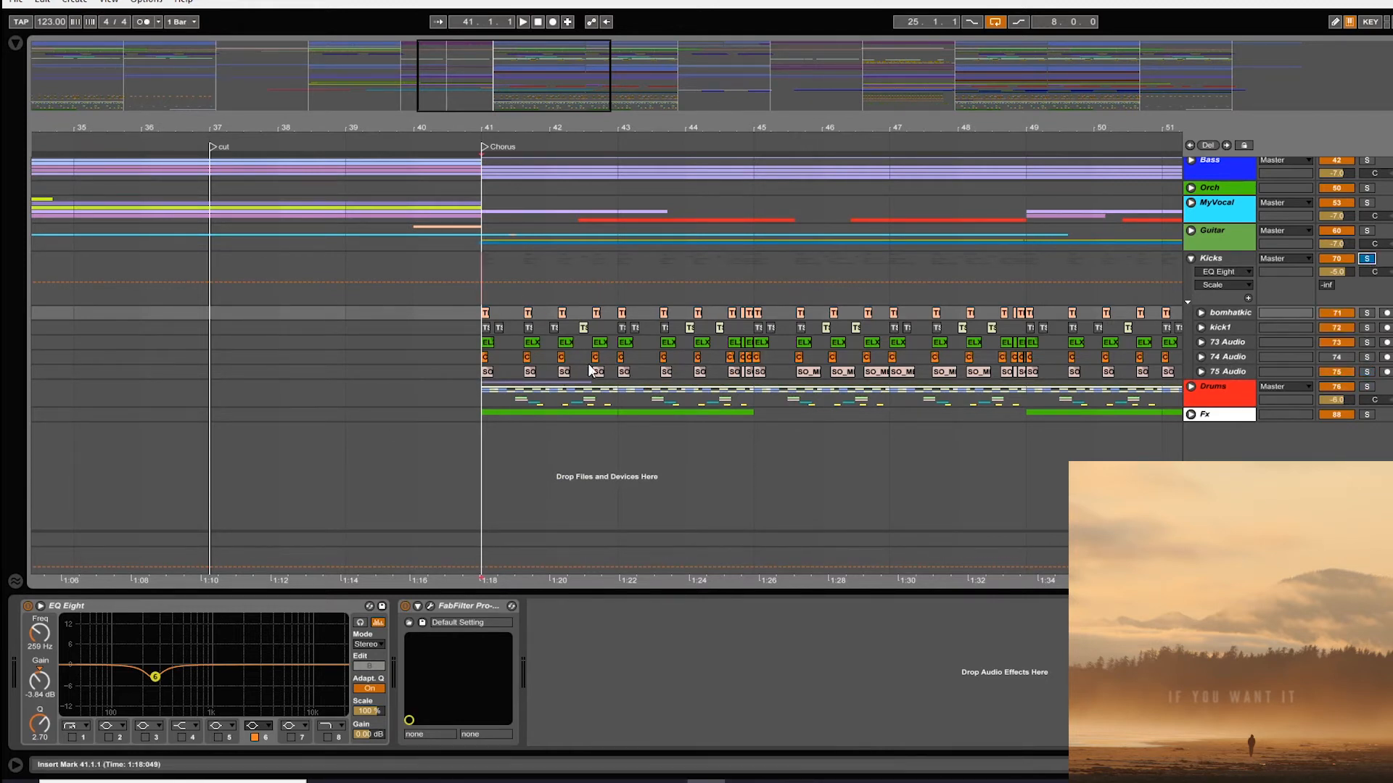
pyautogui.click(1210, 265)
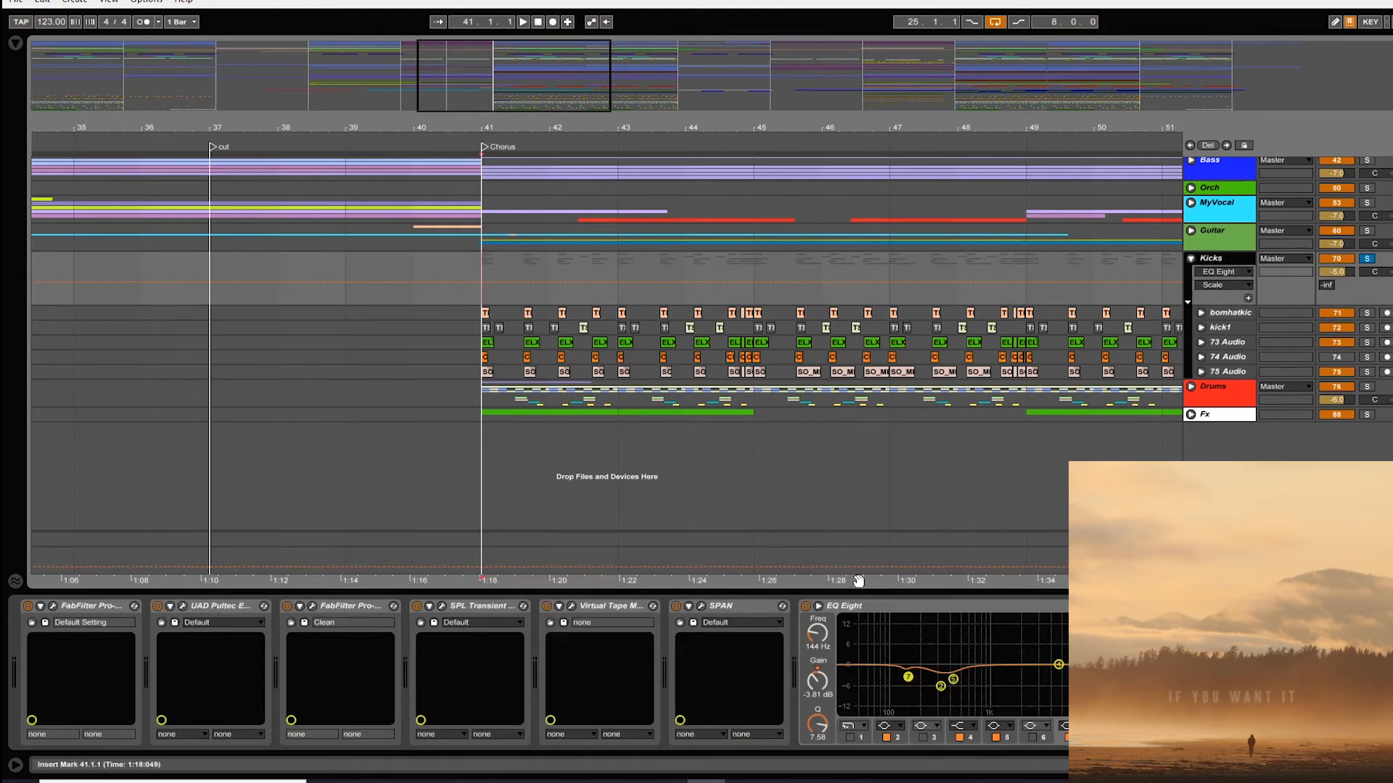
pyautogui.click(52, 607)
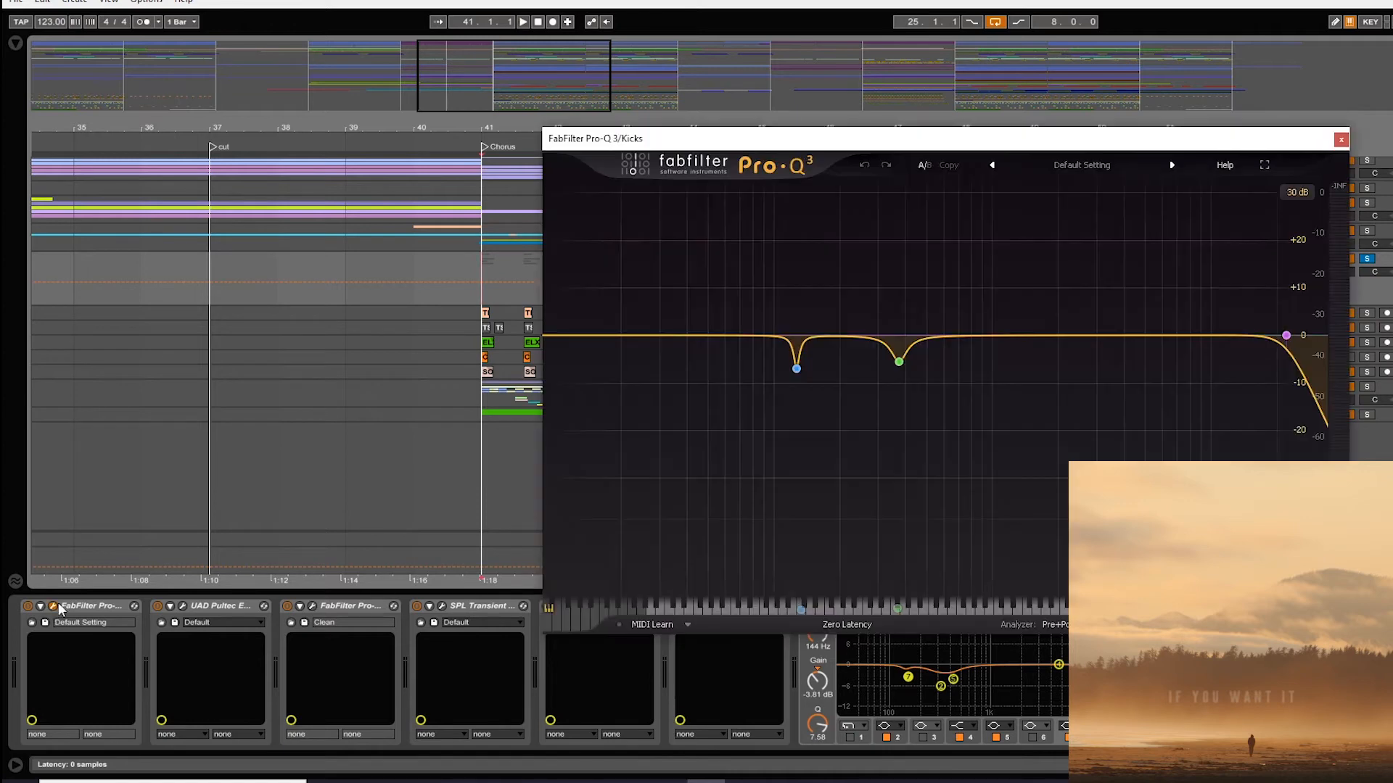
pyautogui.click(1341, 141)
# - Inspect the Kicks group's UAD Pultec EQP-1A equalizer and its second FabFilter effect, closing each plug-in window
pyautogui.click(238, 605)
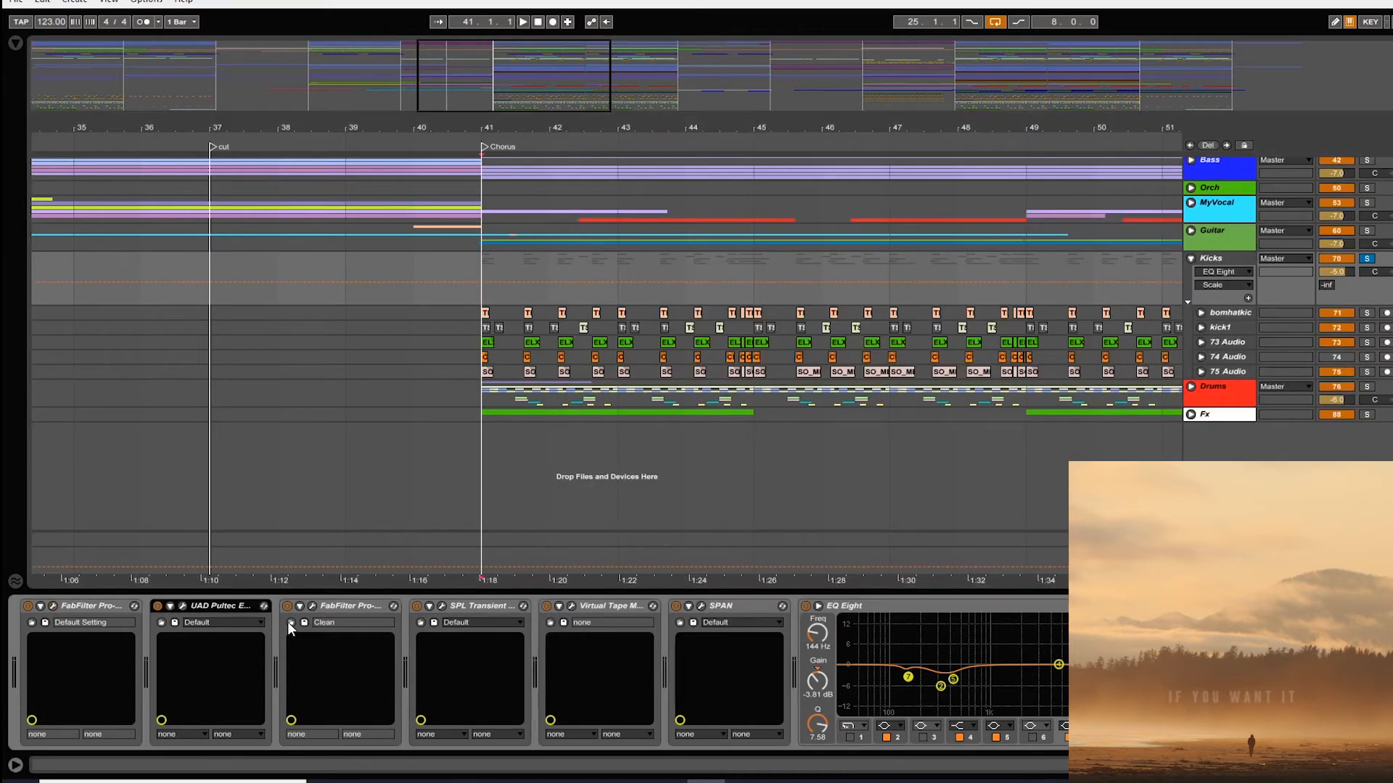
pyautogui.click(183, 608)
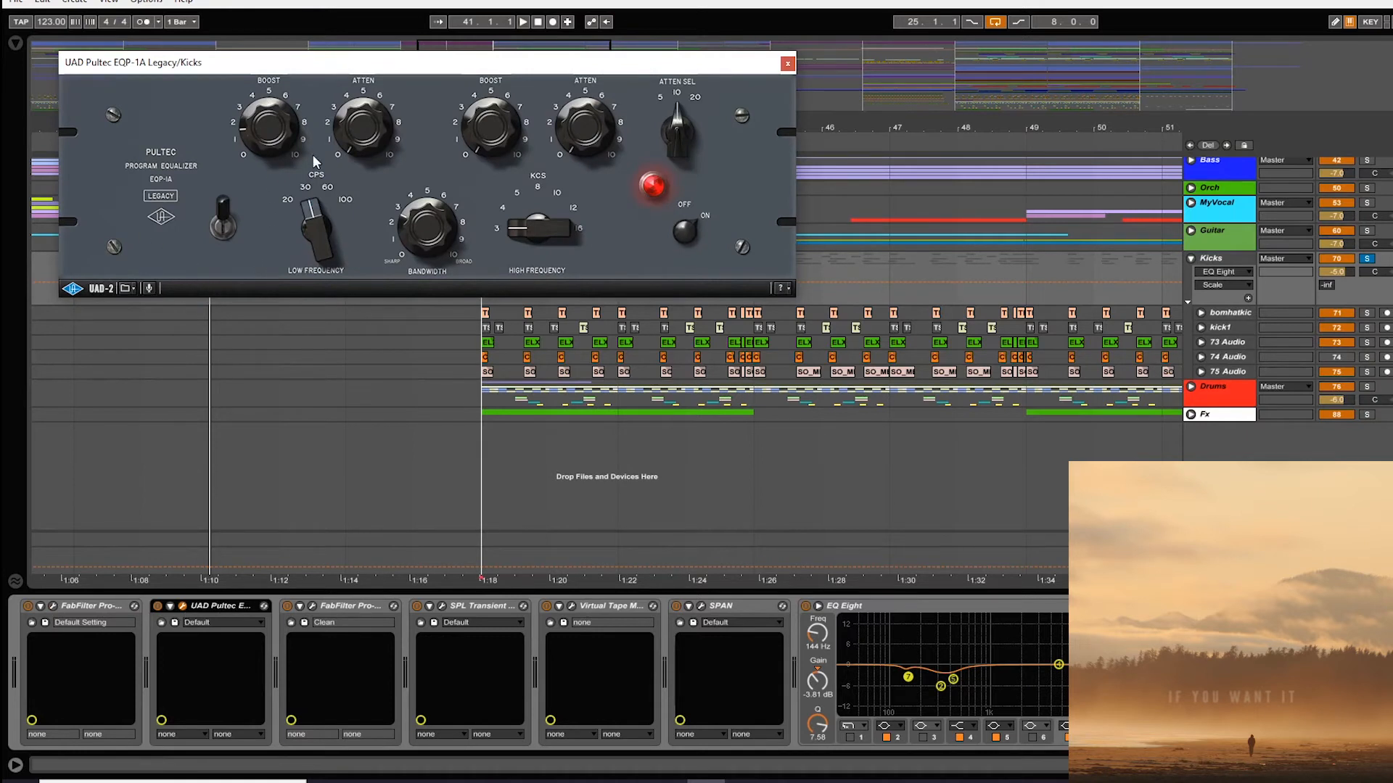
pyautogui.click(788, 64)
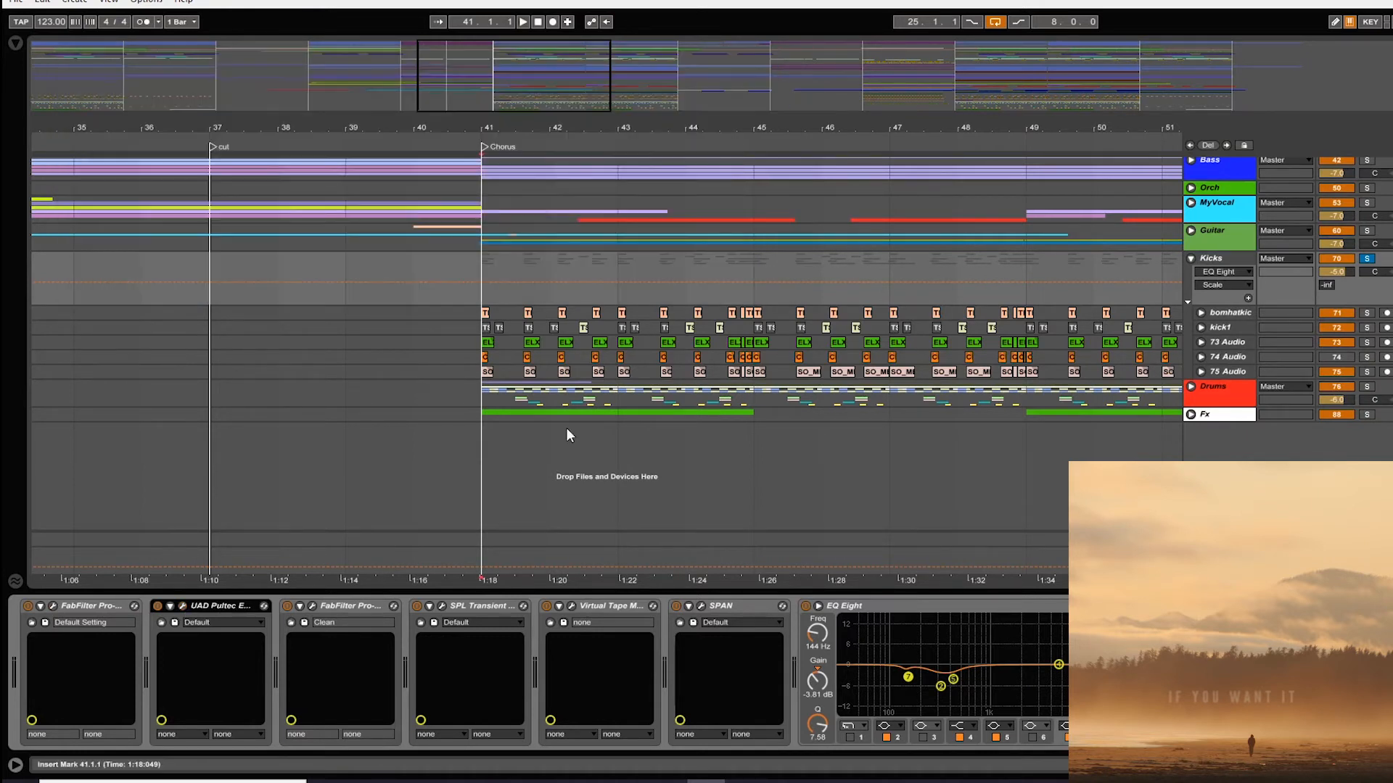
pyautogui.click(312, 606)
pyautogui.click(626, 71)
# - Fold the Kicks group and survey all track groups across the arrangement
pyautogui.moveTo(711, 126); pyautogui.dragTo(522, 127)
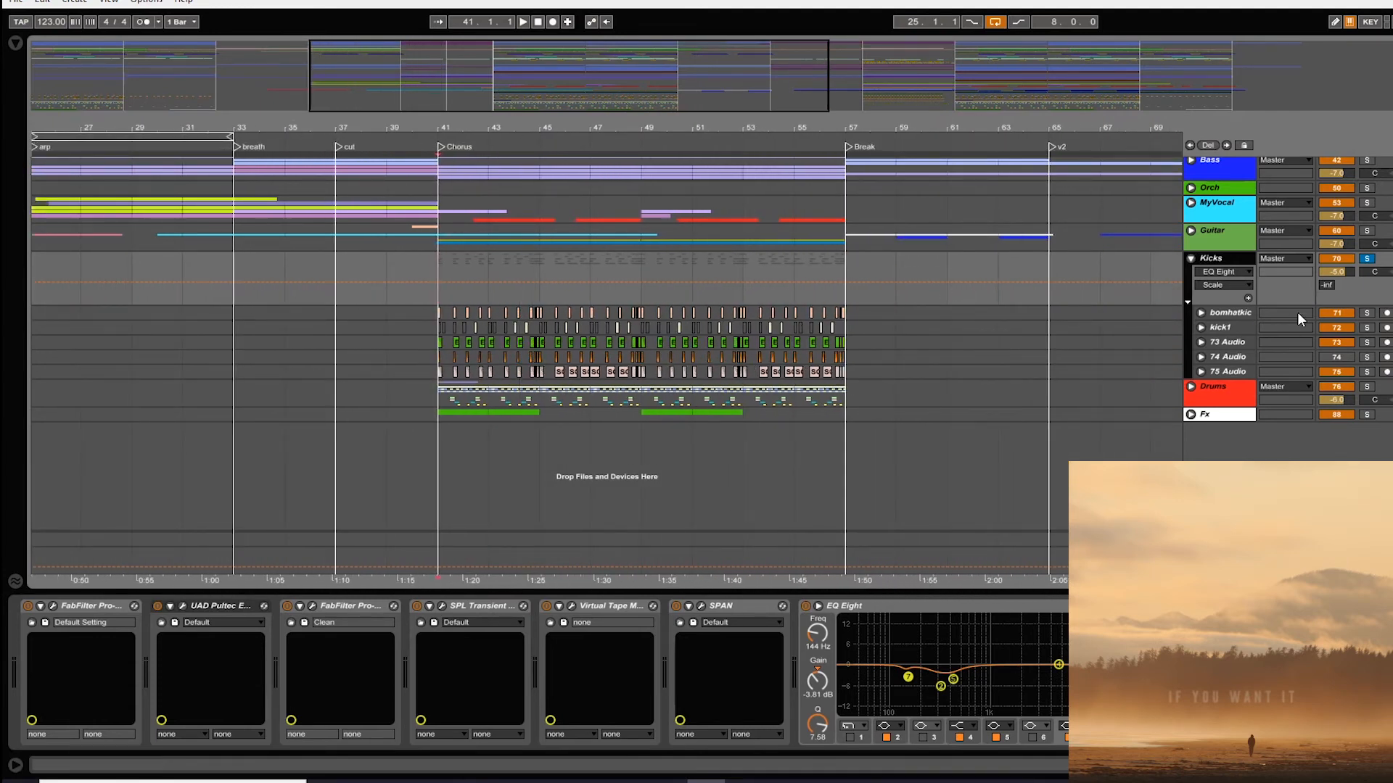
pyautogui.click(1189, 261)
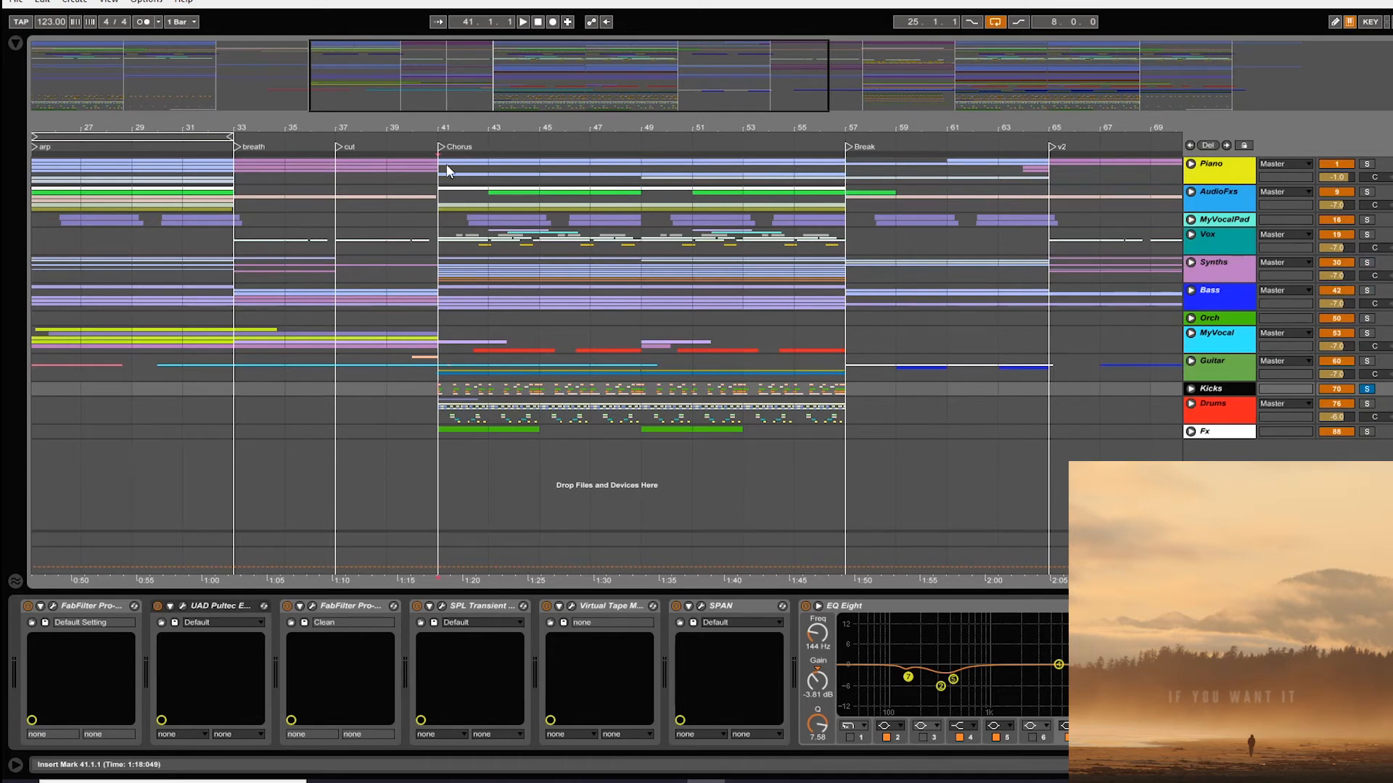
pyautogui.moveTo(451, 128); pyautogui.dragTo(451, 101)
pyautogui.moveTo(223, 128); pyautogui.dragTo(266, 134)
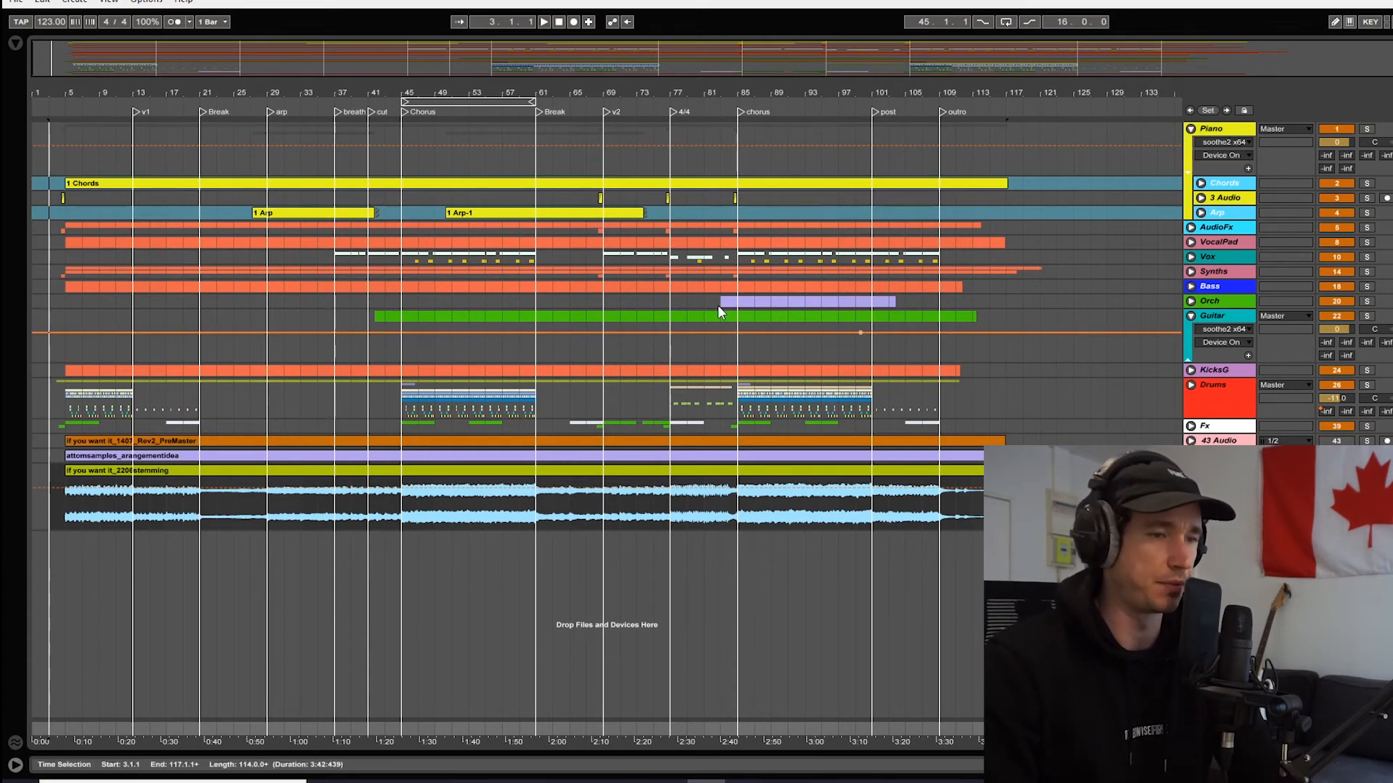
# - Unfold the AudioFx, VocalPad and Vox groups of the stem project and expand the AudioFxG track to show its waveform
pyautogui.click(1191, 257)
pyautogui.scroll(3, 1117, 385)
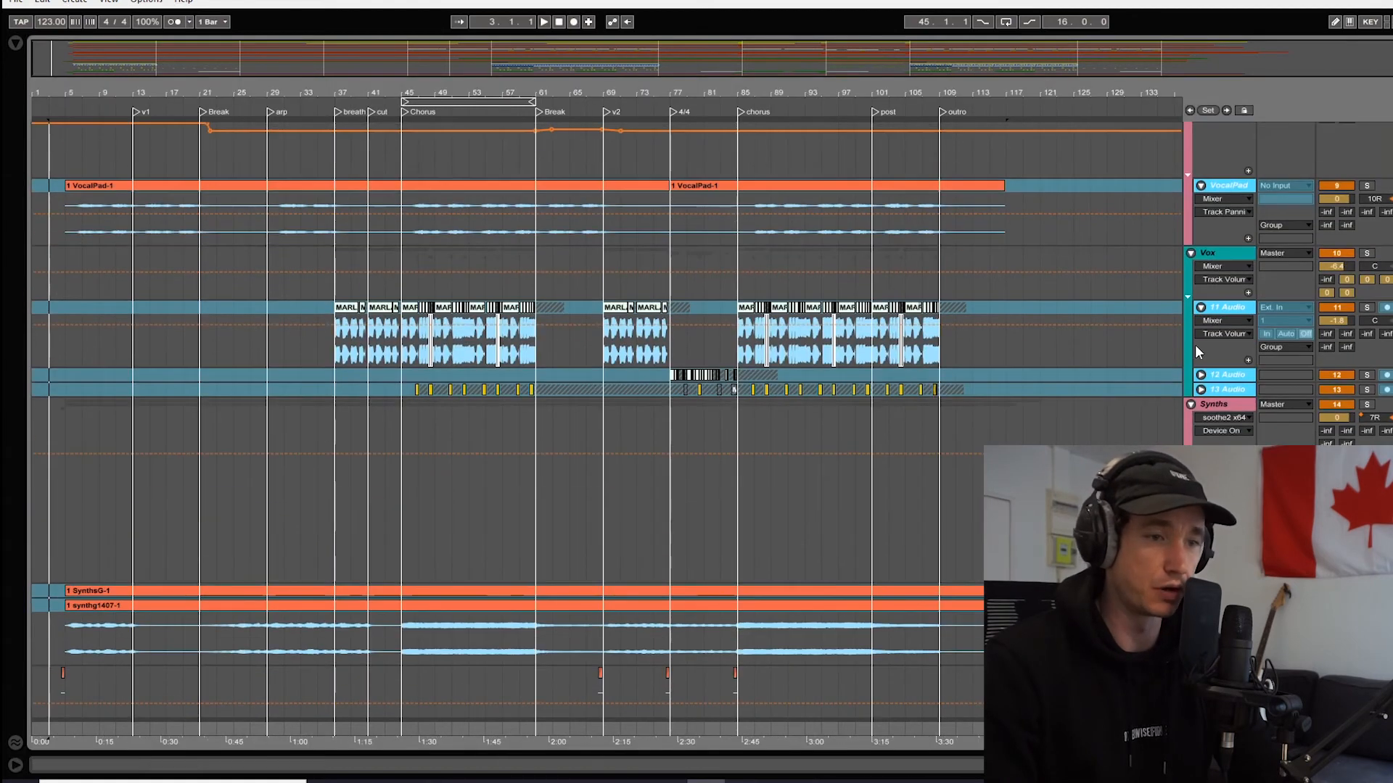
pyautogui.click(1201, 309)
pyautogui.scroll(4, 1154, 389)
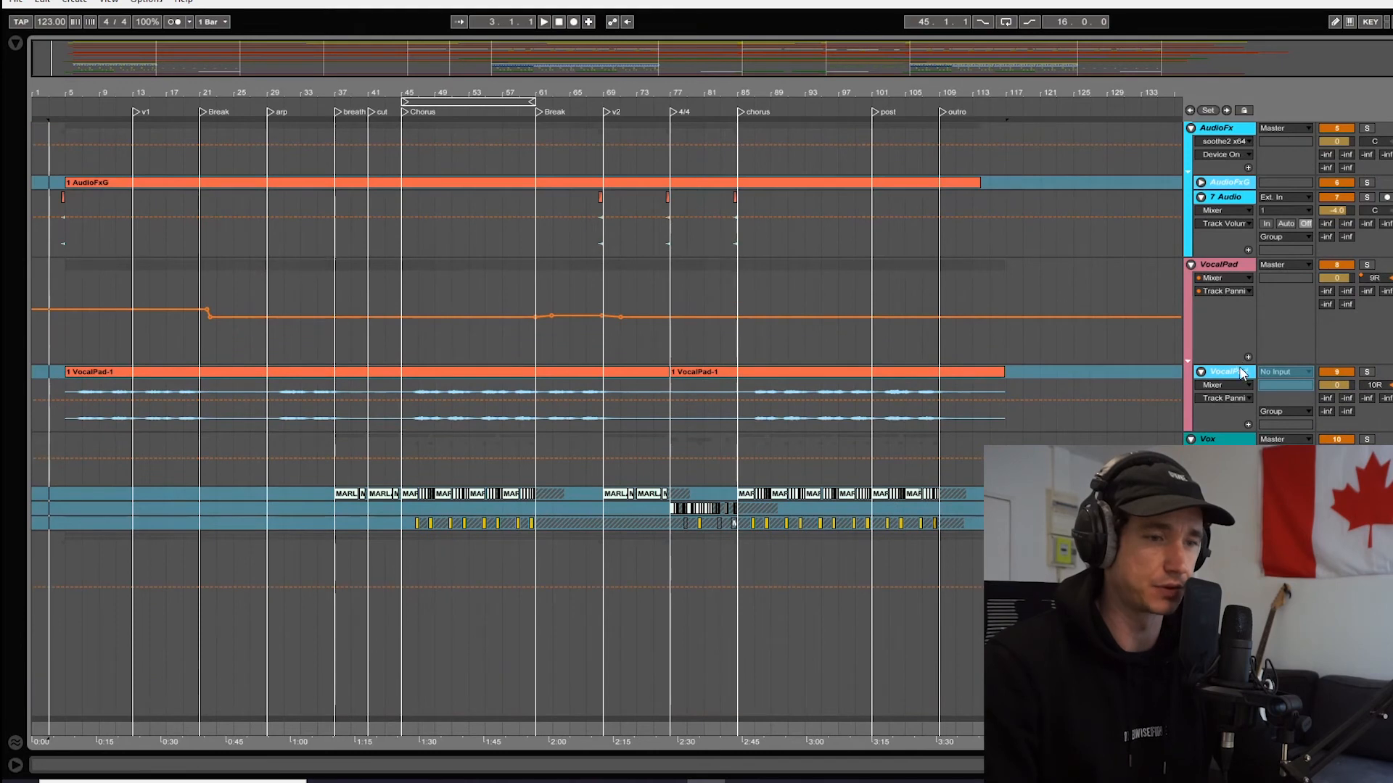
pyautogui.scroll(3, 1217, 334)
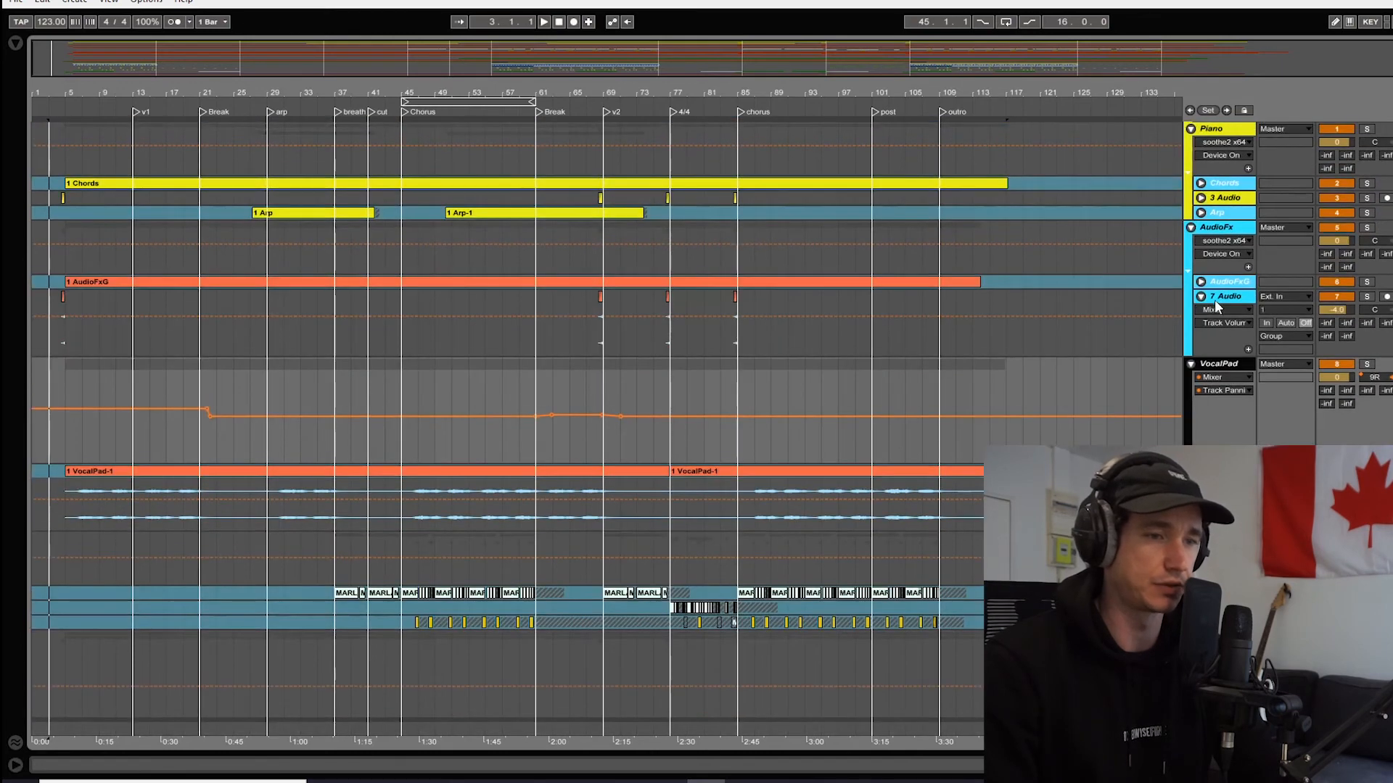
pyautogui.click(1200, 283)
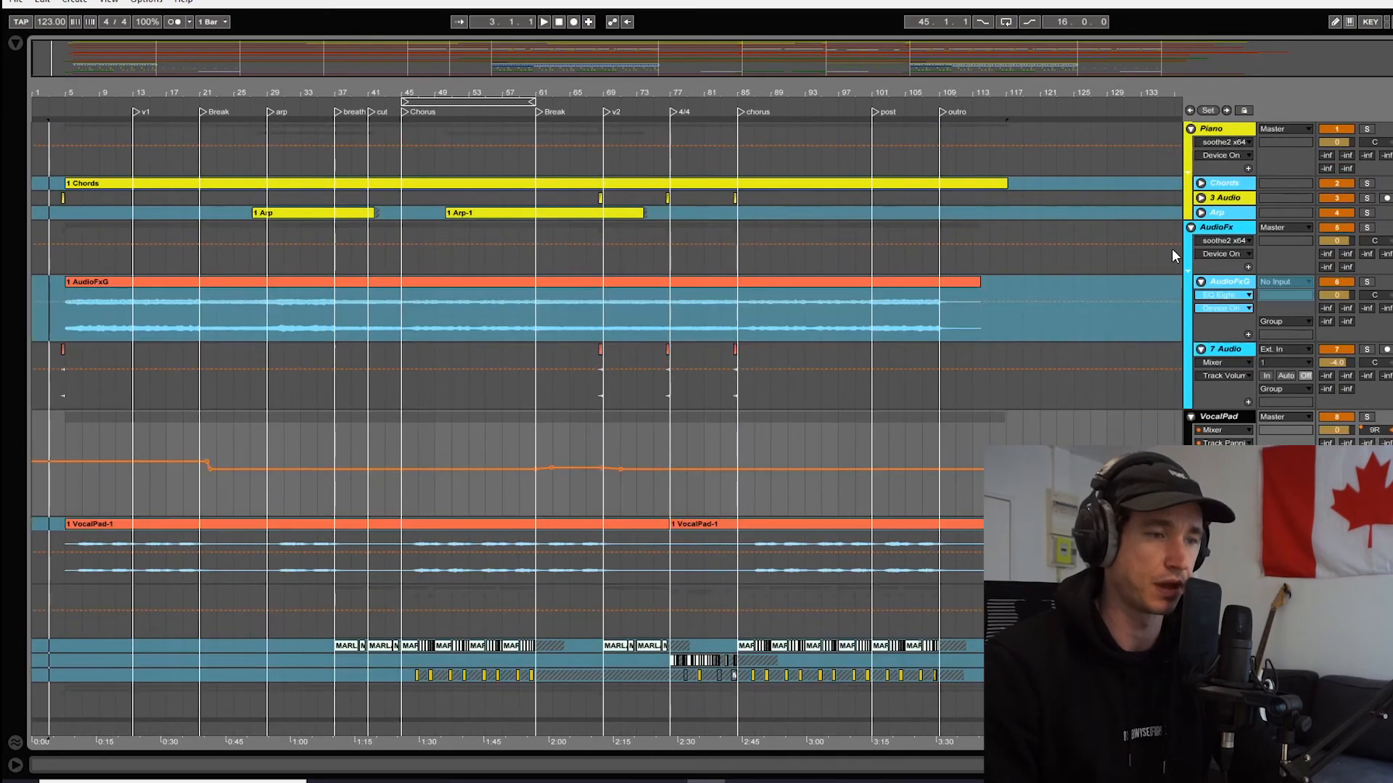
# - Audition the AudioFxG stem and the piano Chords stem in solo from the arp marker at bar 29
pyautogui.click(282, 319)
pyautogui.click(1367, 285)
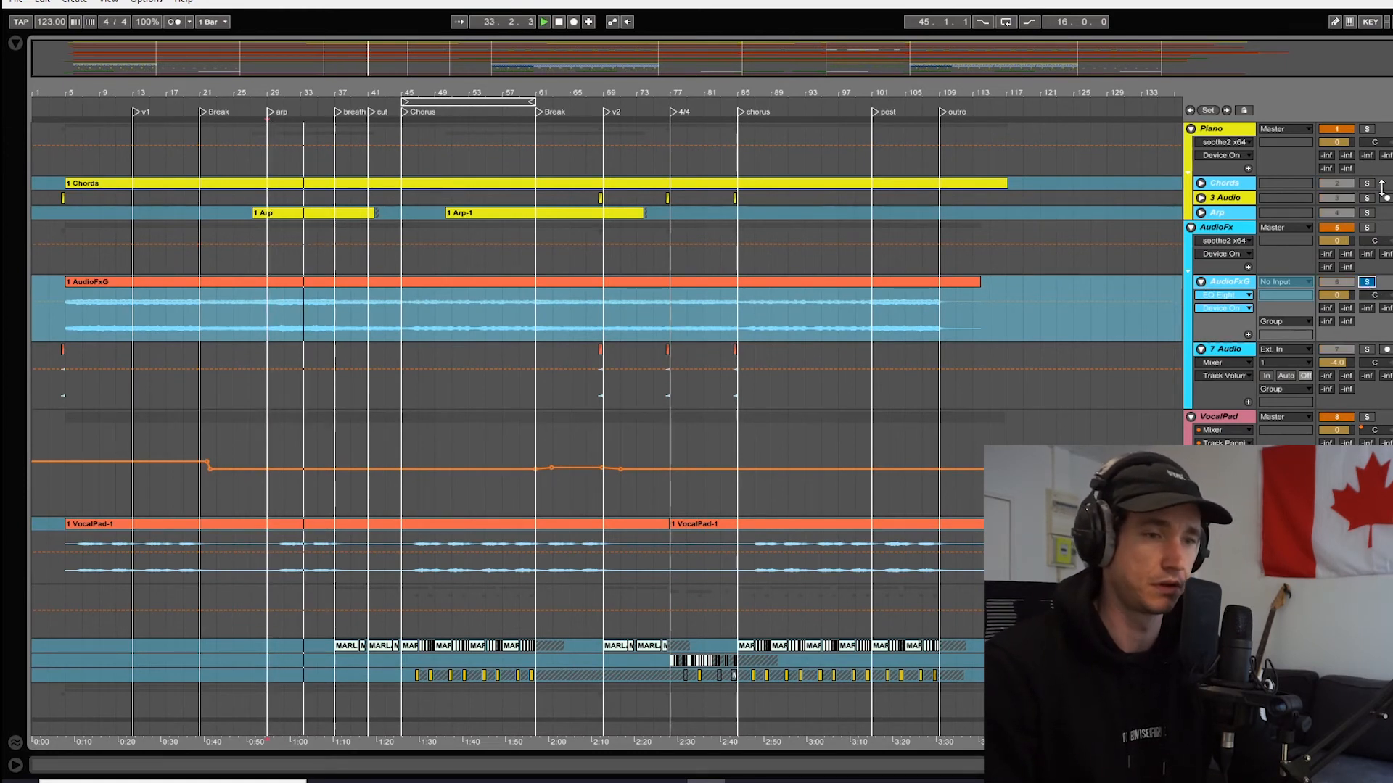
pyautogui.press('space')
pyautogui.press('space')
pyautogui.click(1367, 183)
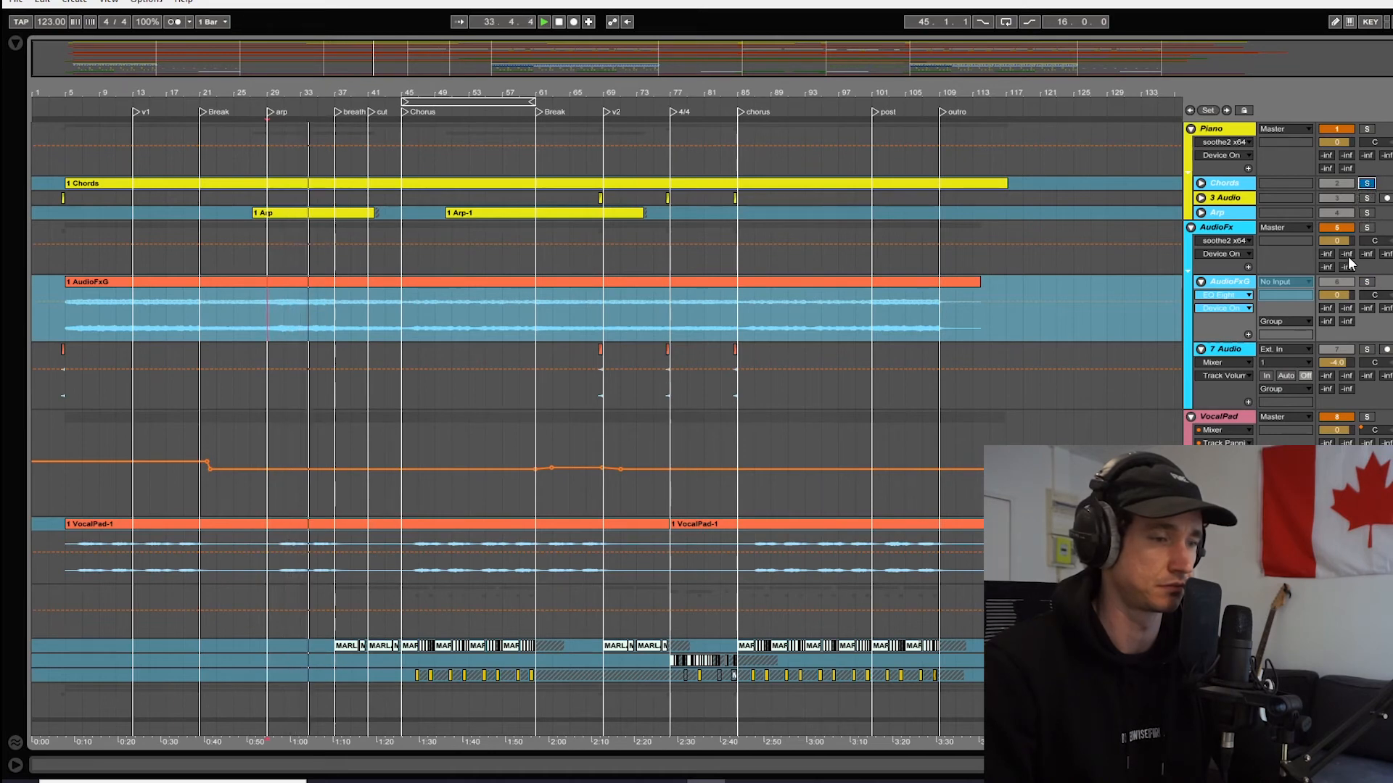
pyautogui.press('space')
# - Unfold and solo the Bassstem track, auditioning it from bar 87 and from the second Break marker at bar 61
pyautogui.scroll(-8, 606, 363)
pyautogui.scroll(-1, 1211, 324)
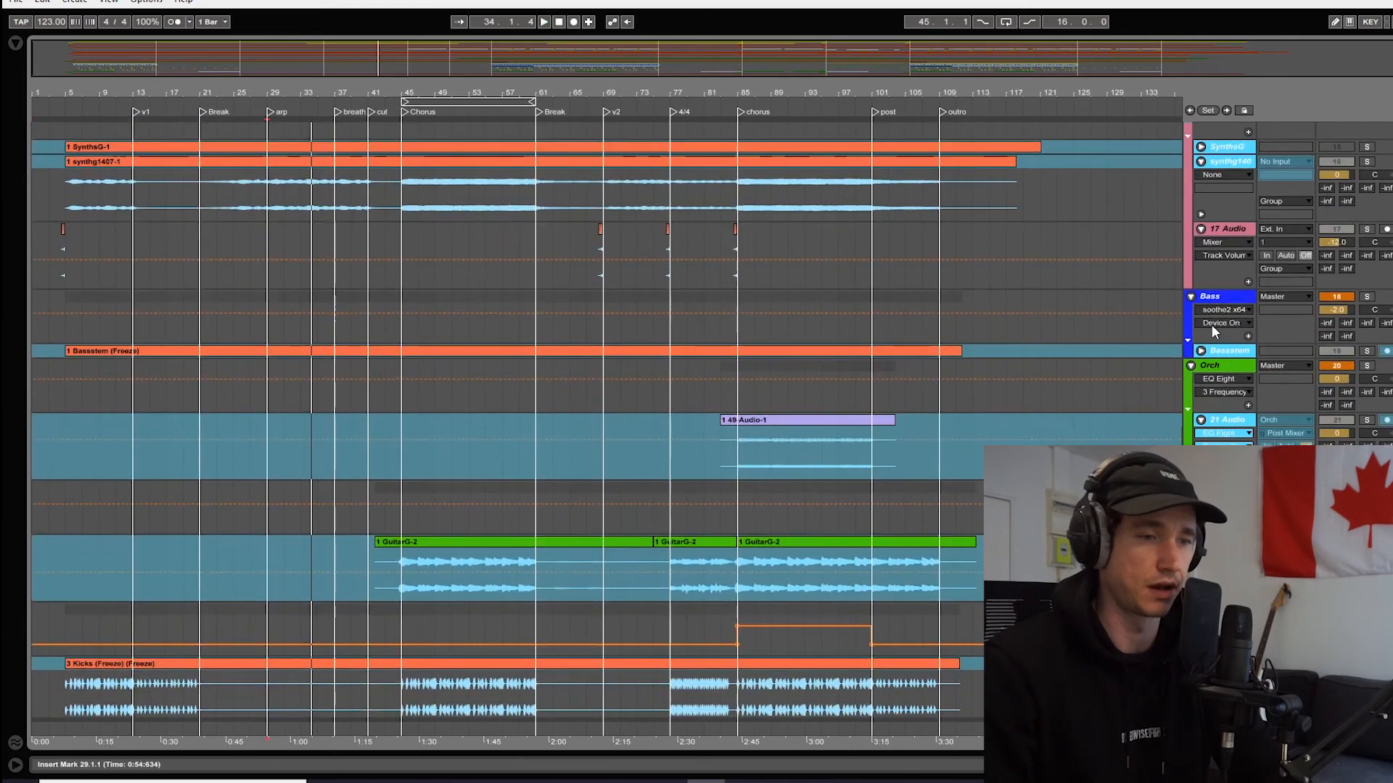
pyautogui.click(1202, 351)
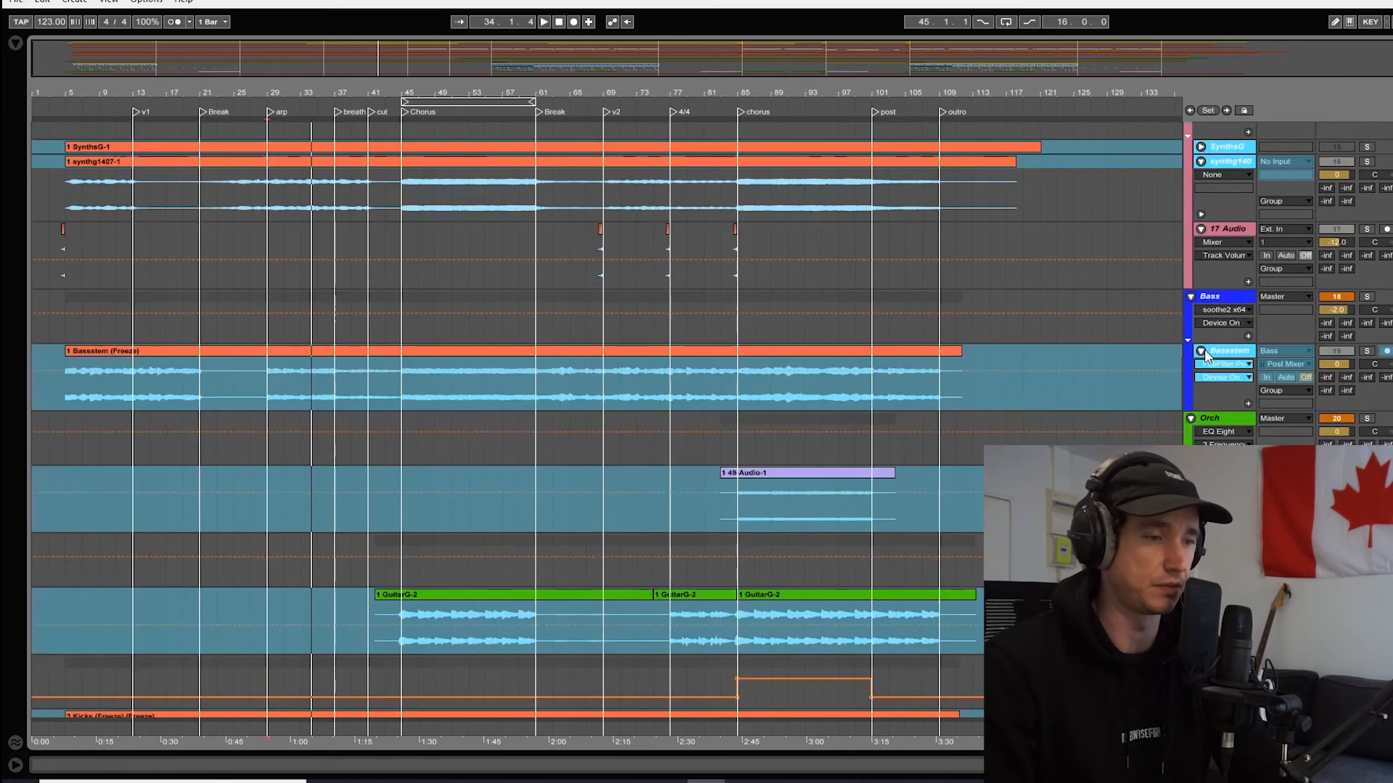
pyautogui.click(754, 377)
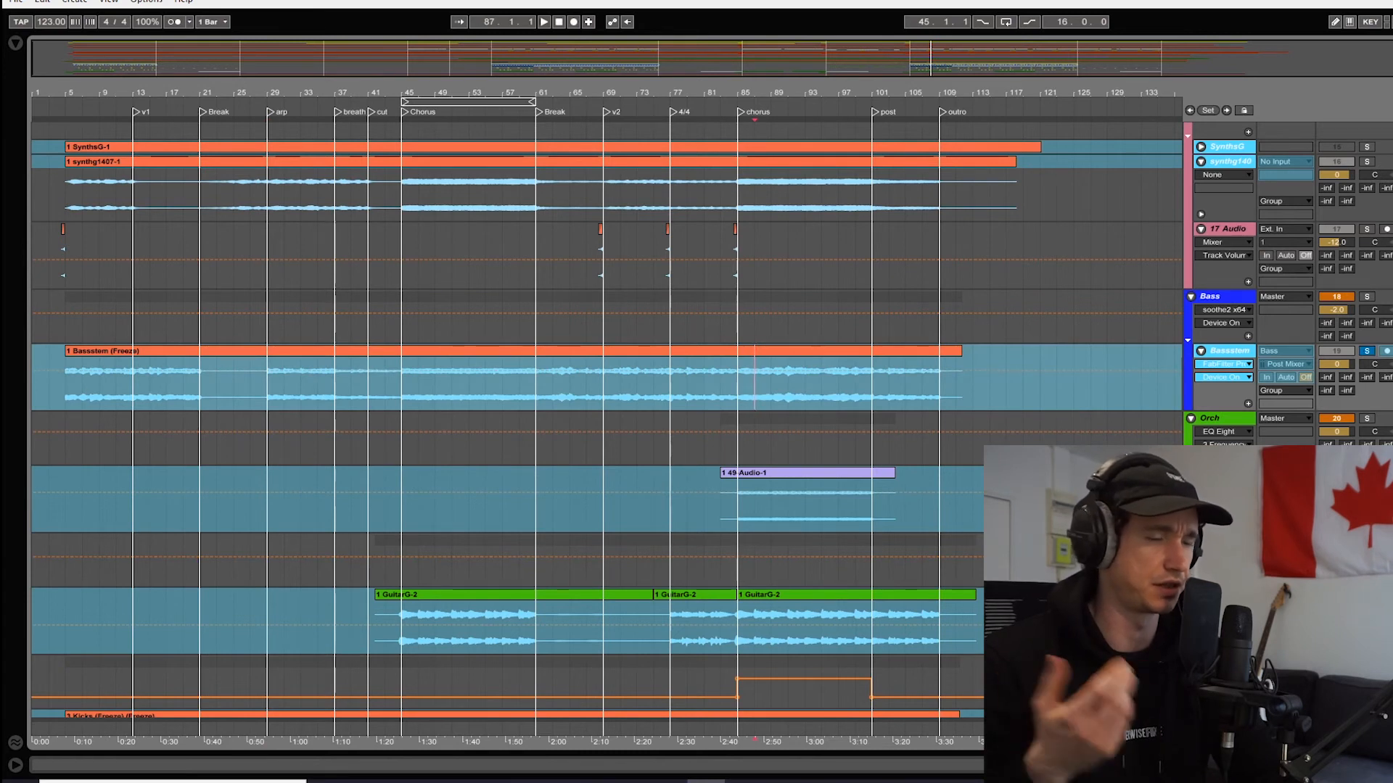
pyautogui.press('space')
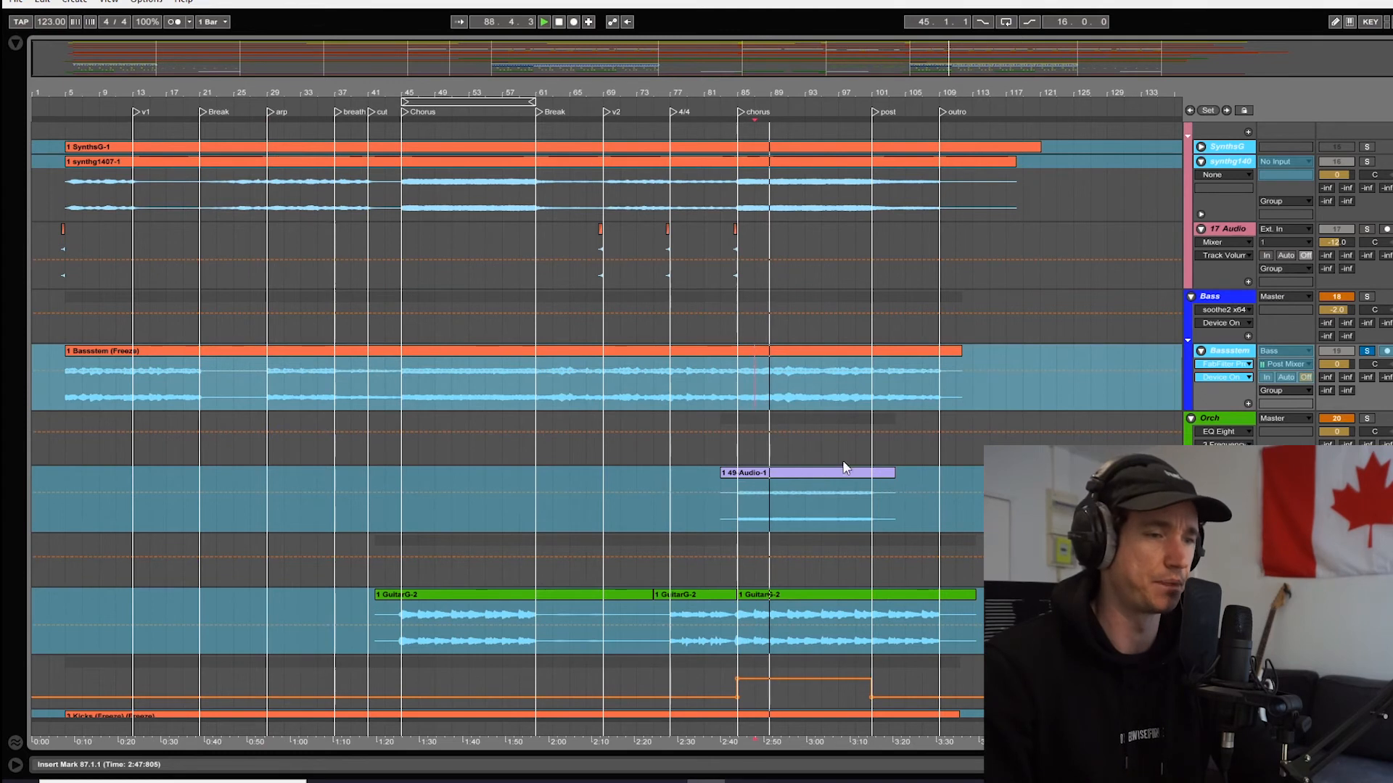
pyautogui.click(1220, 298)
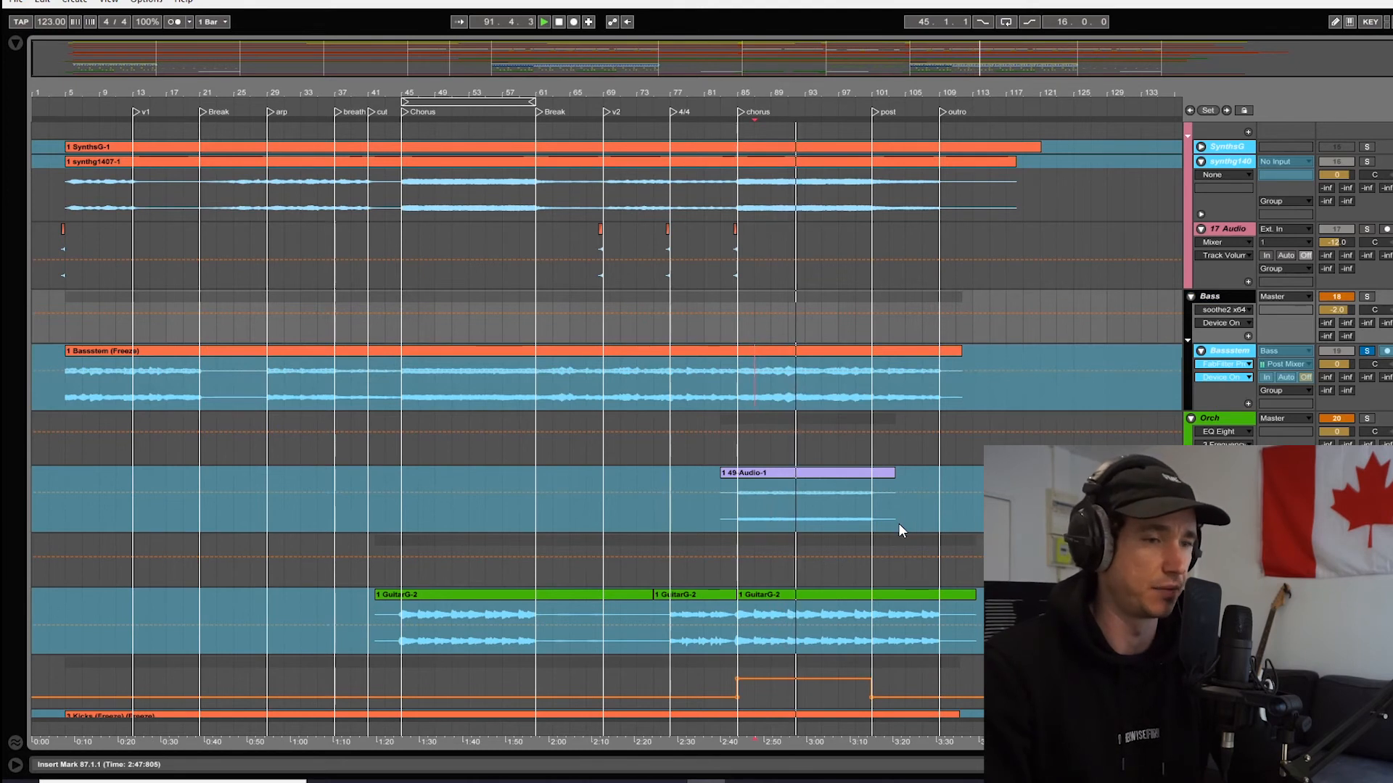
pyautogui.click(537, 394)
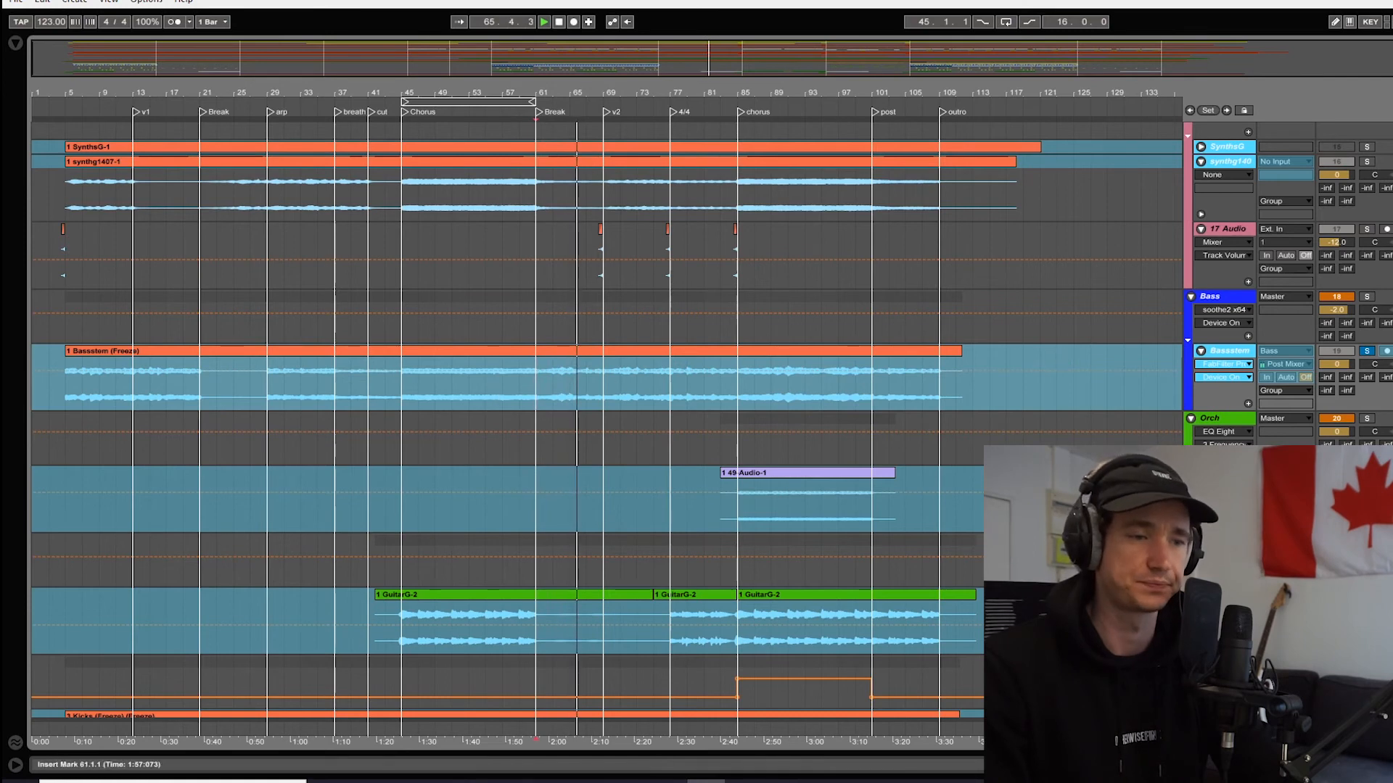
# - Audition the guitar stem from the 4/4 marker and from bar 87, and set the playback position at bar 89 on the kick stem
pyautogui.scroll(-3, 490, 394)
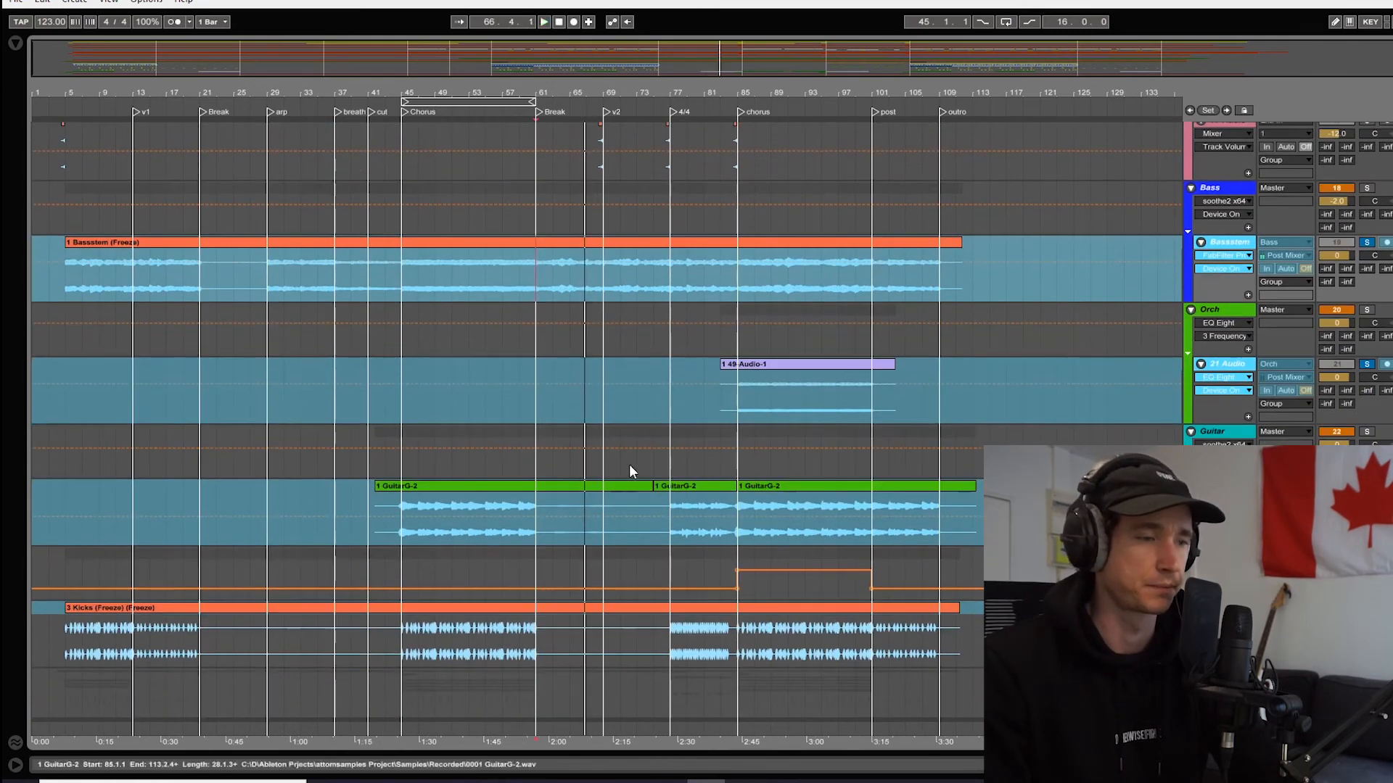
pyautogui.click(669, 502)
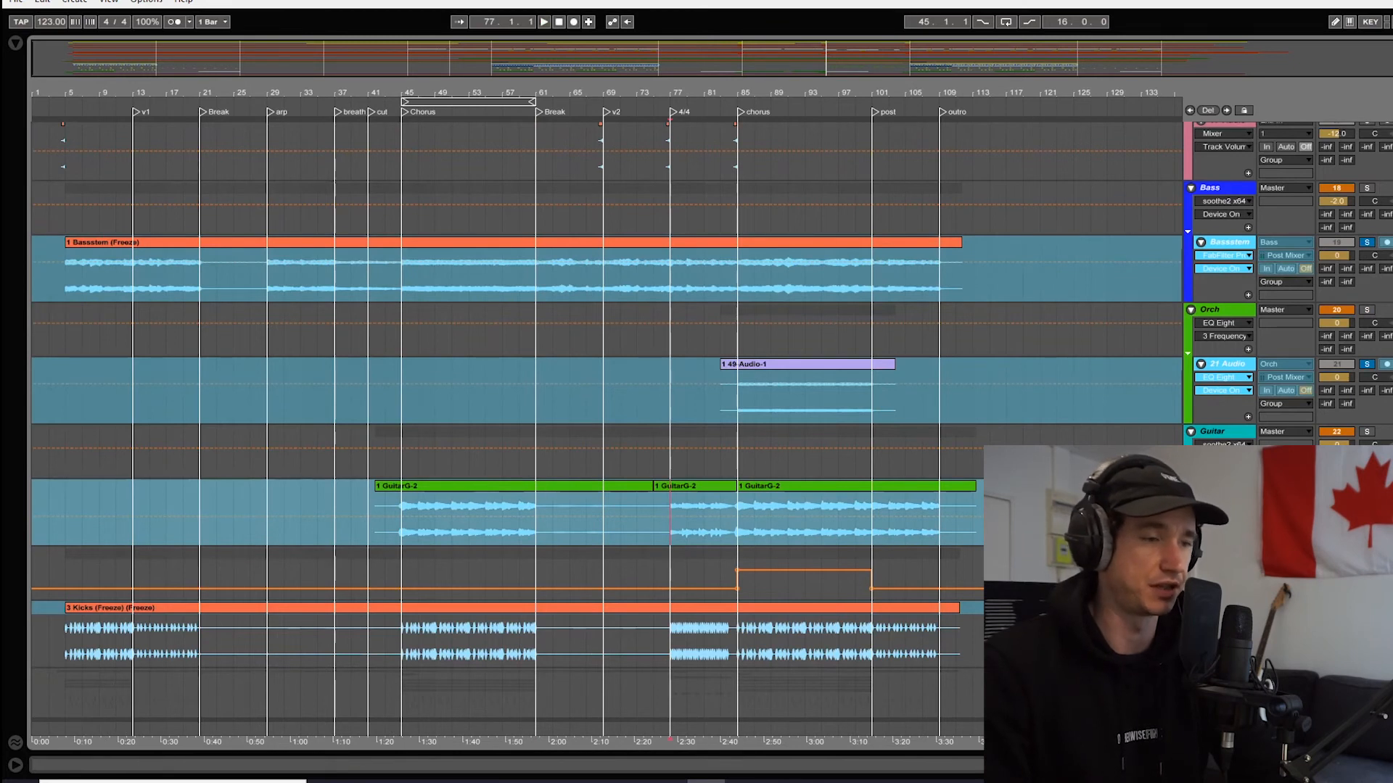
pyautogui.press('space')
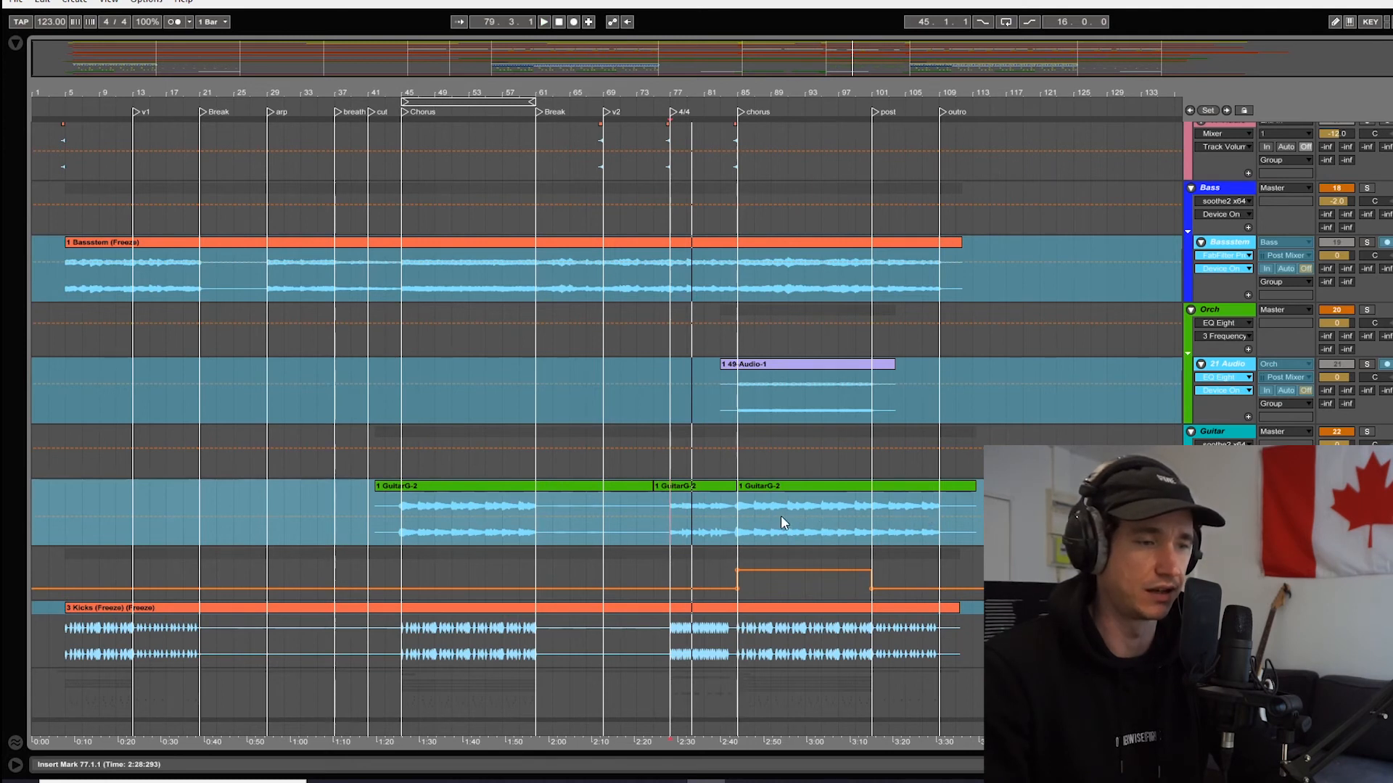
pyautogui.press('space')
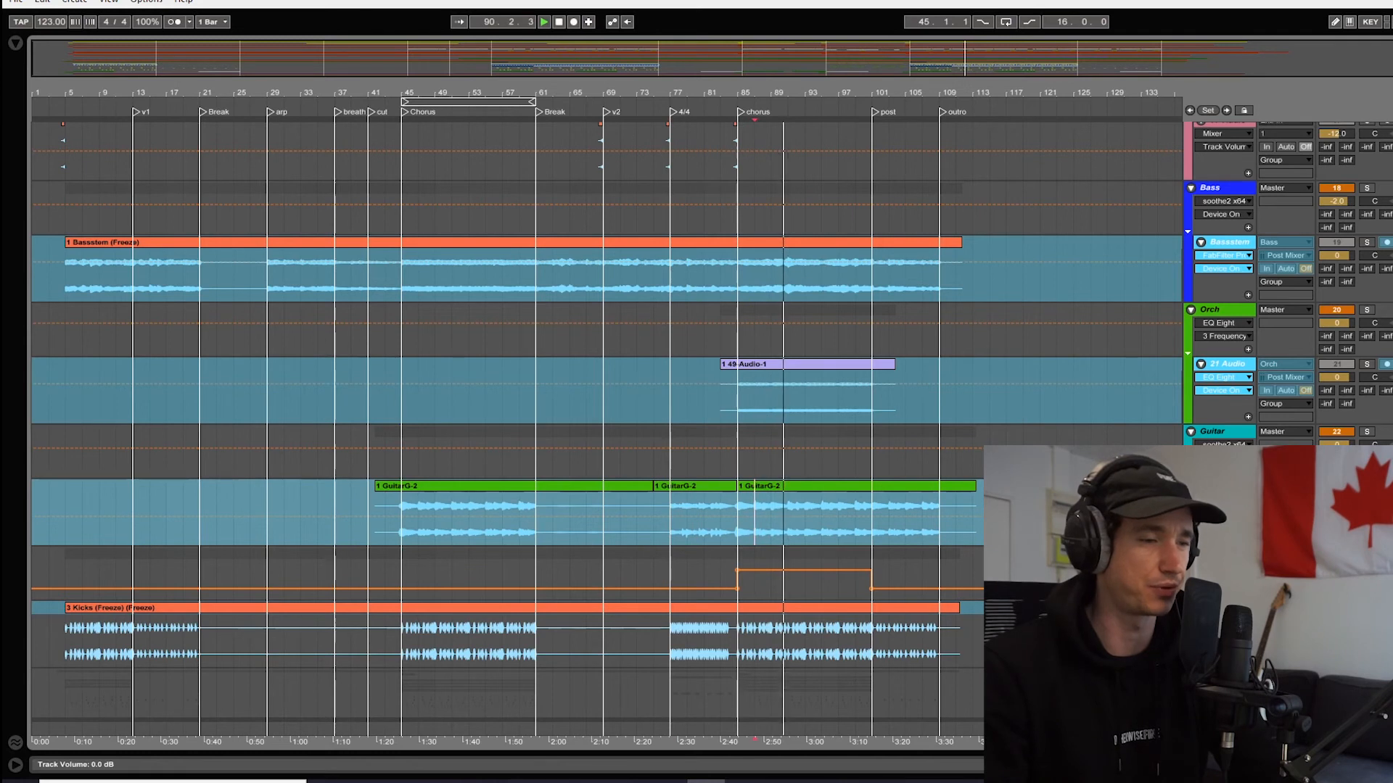
pyautogui.click(841, 529)
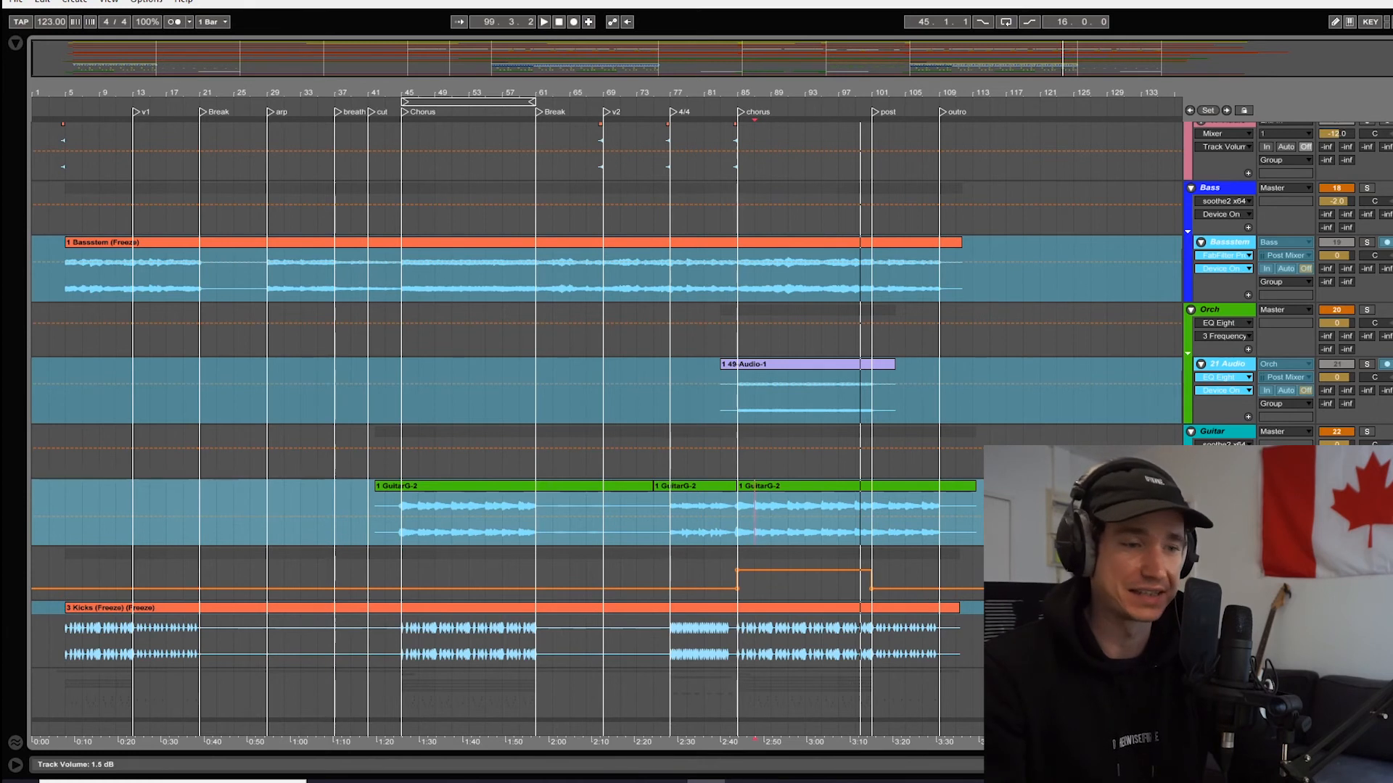
pyautogui.click(771, 633)
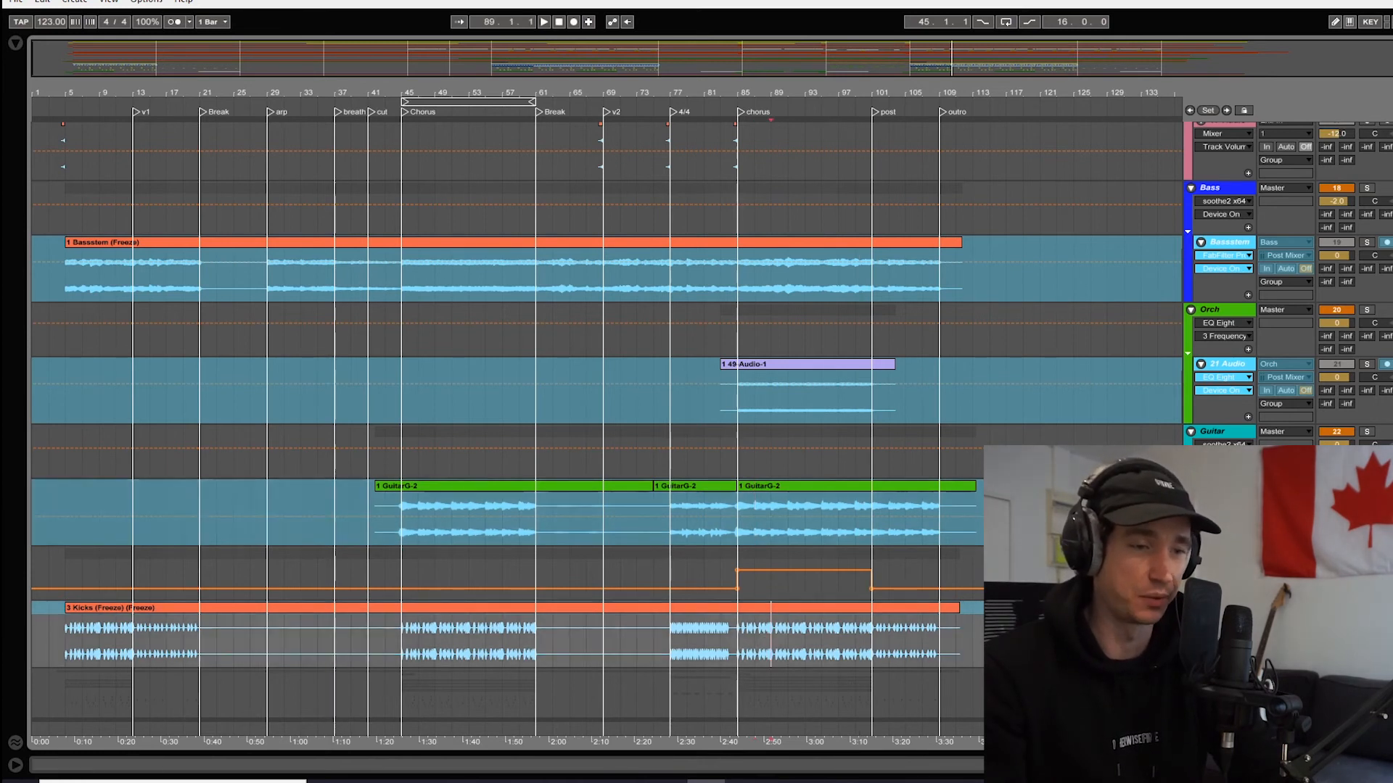
# - Audition the kick stem from bar 89 while viewing the chain of Utility effects on the KicksG group
pyautogui.press('space')
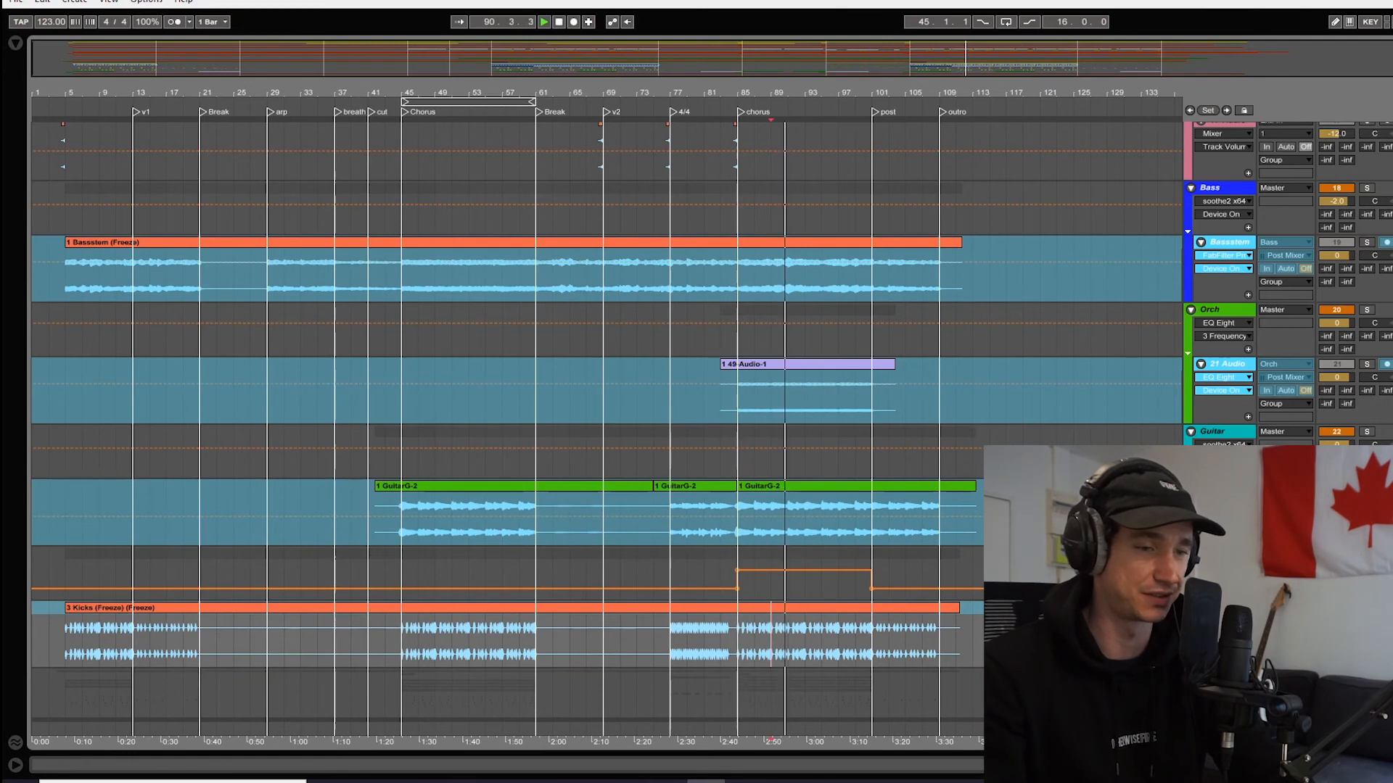
pyautogui.hotkey('ctrl', 'alt', 'l')
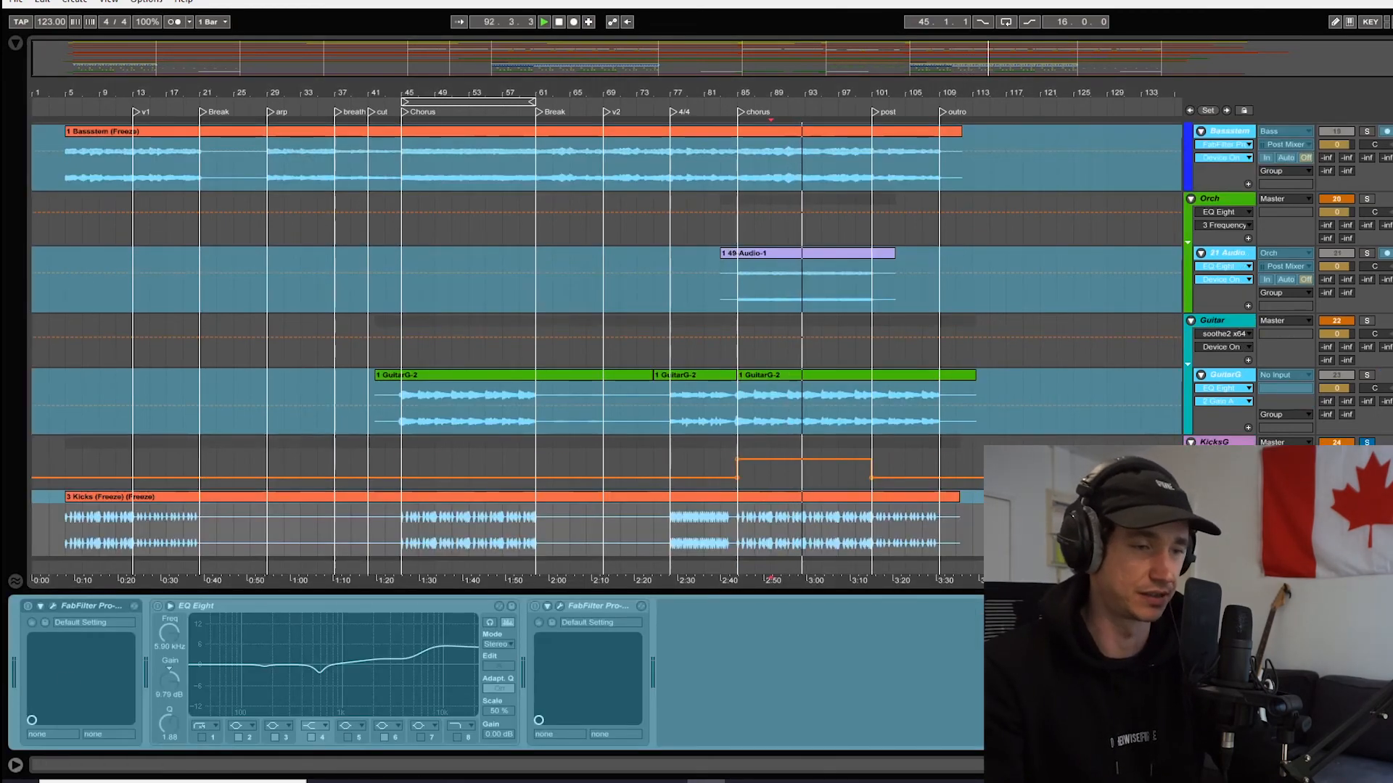
pyautogui.hotkey('ctrl', 'alt', 'l')
pyautogui.hotkey('ctrl', 'alt', 'l')
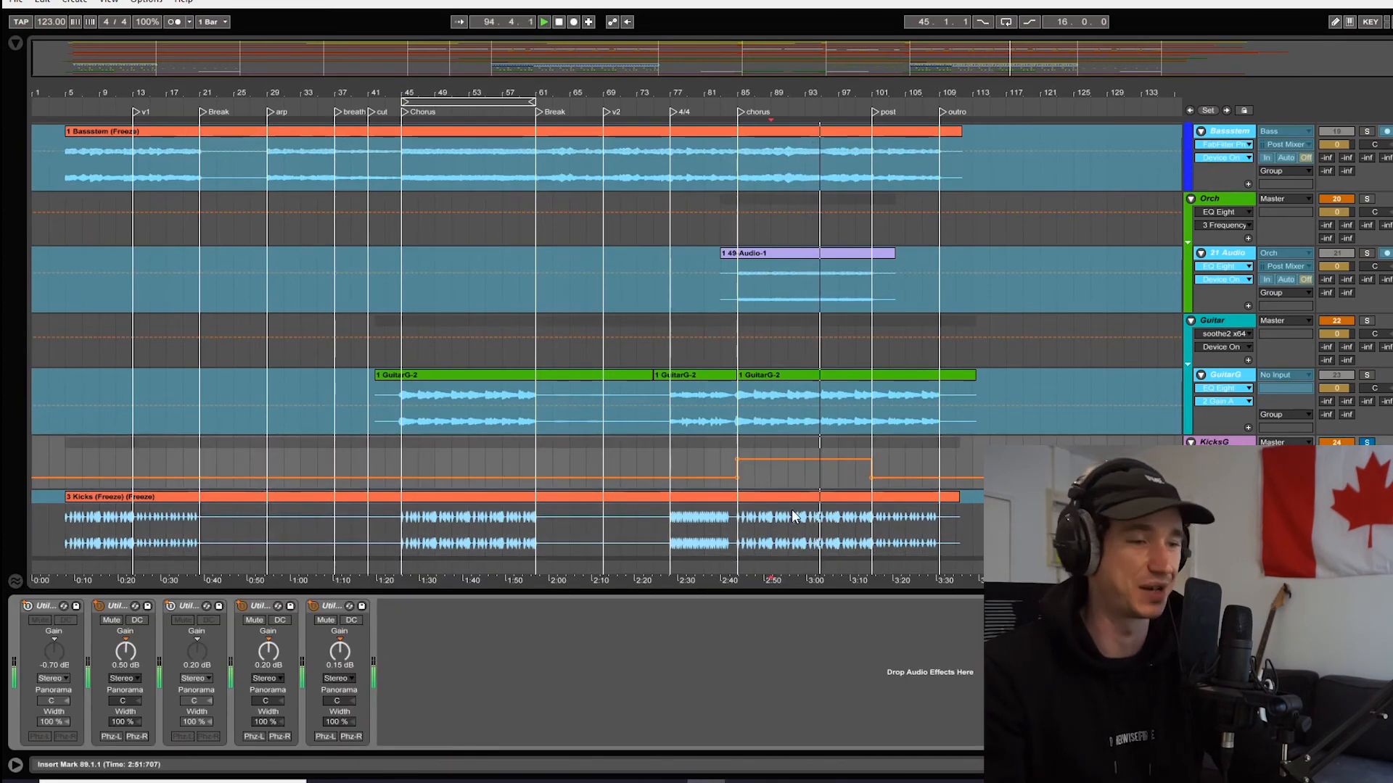
pyautogui.hotkey('ctrl', 'alt', 'l')
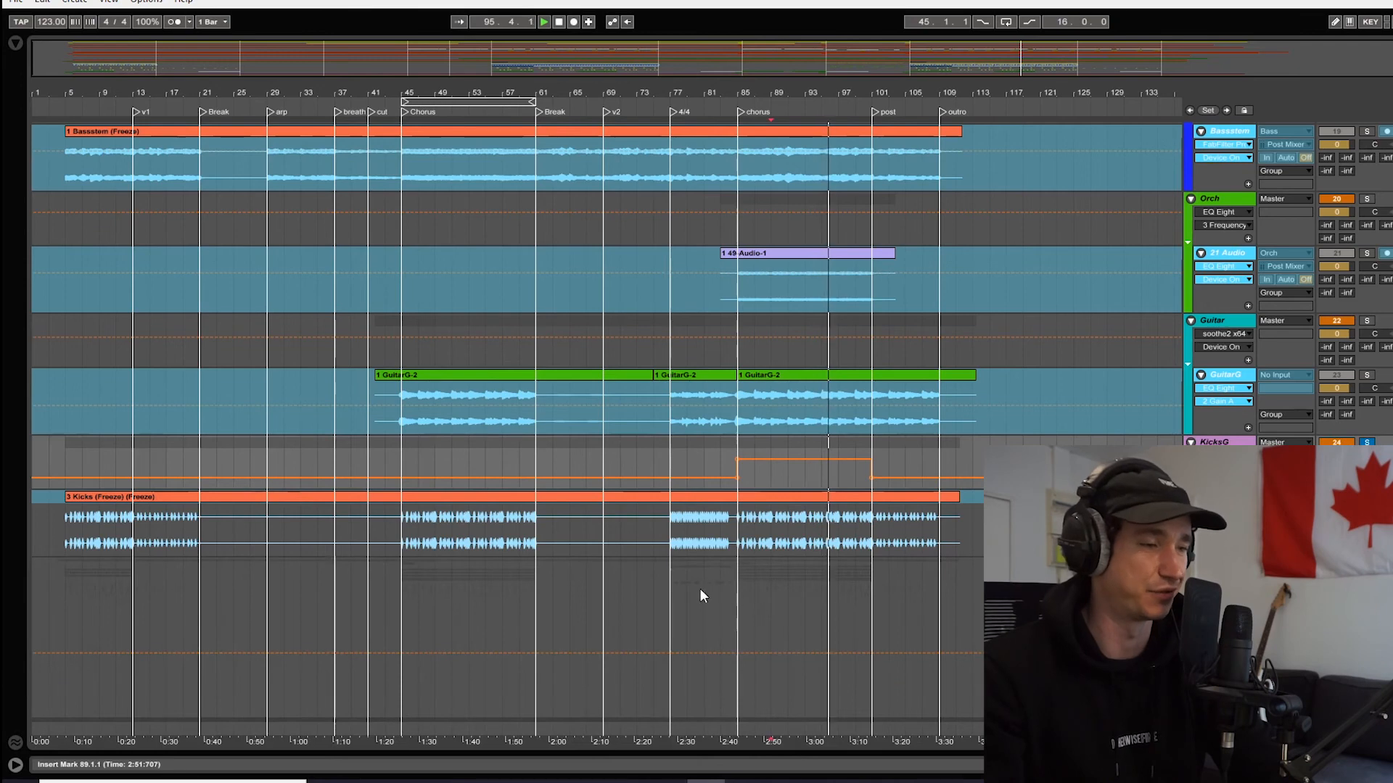
pyautogui.doubleClick(1224, 442)
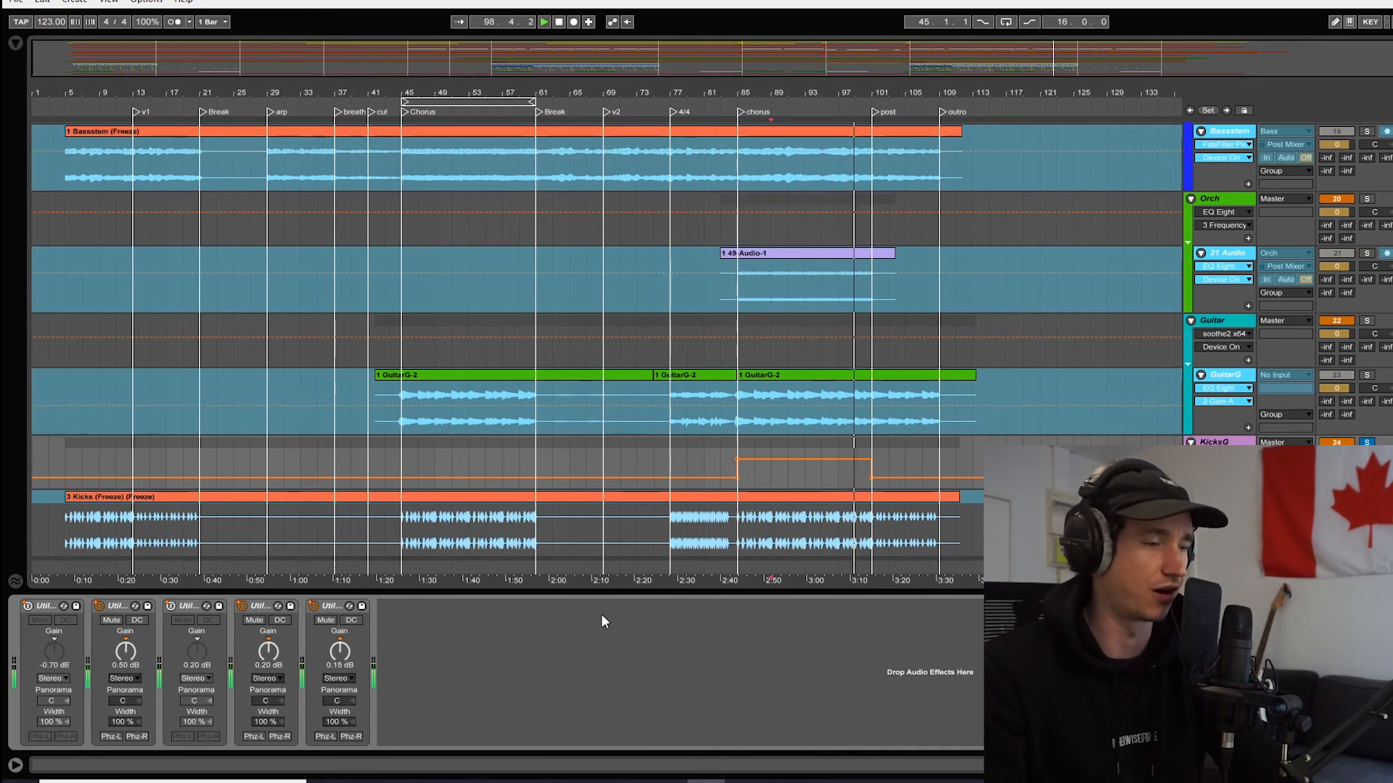
pyautogui.click(589, 595)
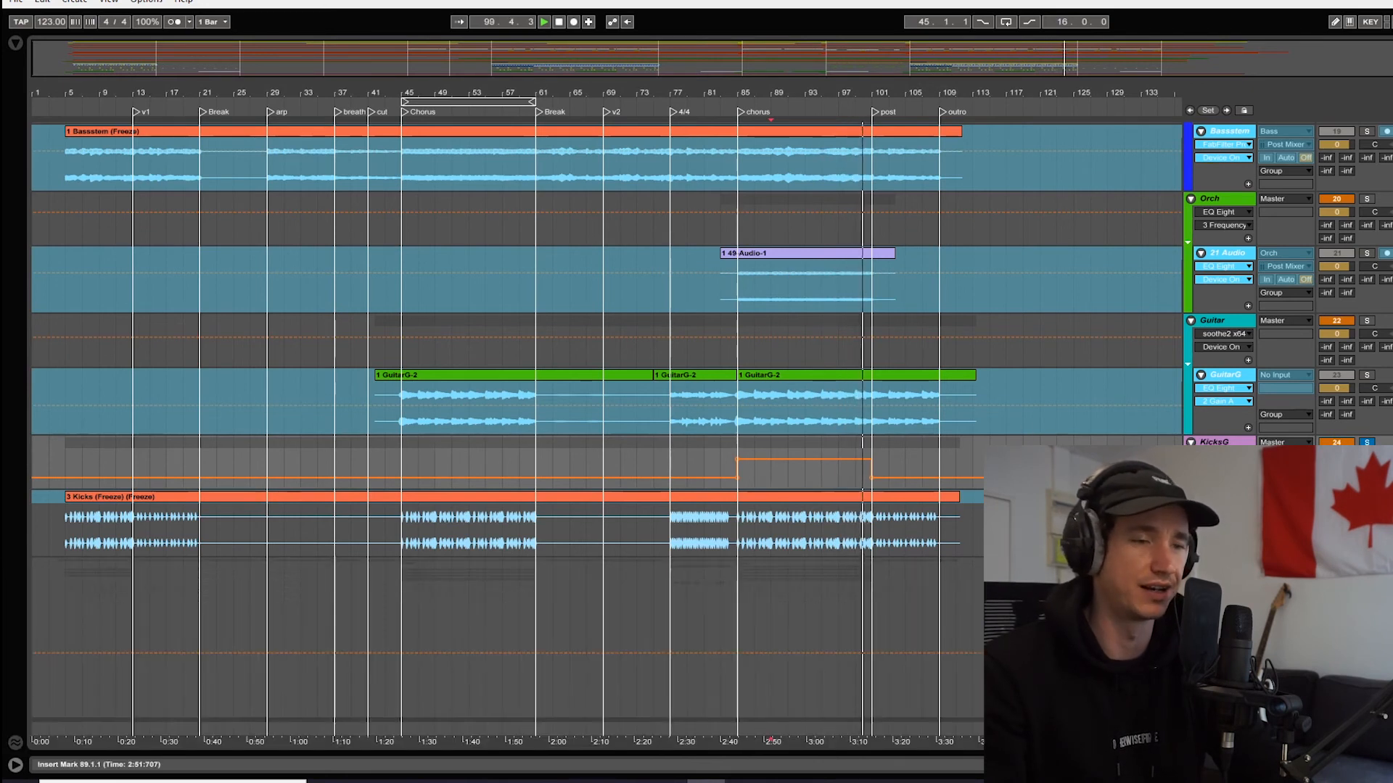
# - Fold the KicksG group, and stop playback to inspect the effects chain on the Drums group
pyautogui.click(1191, 442)
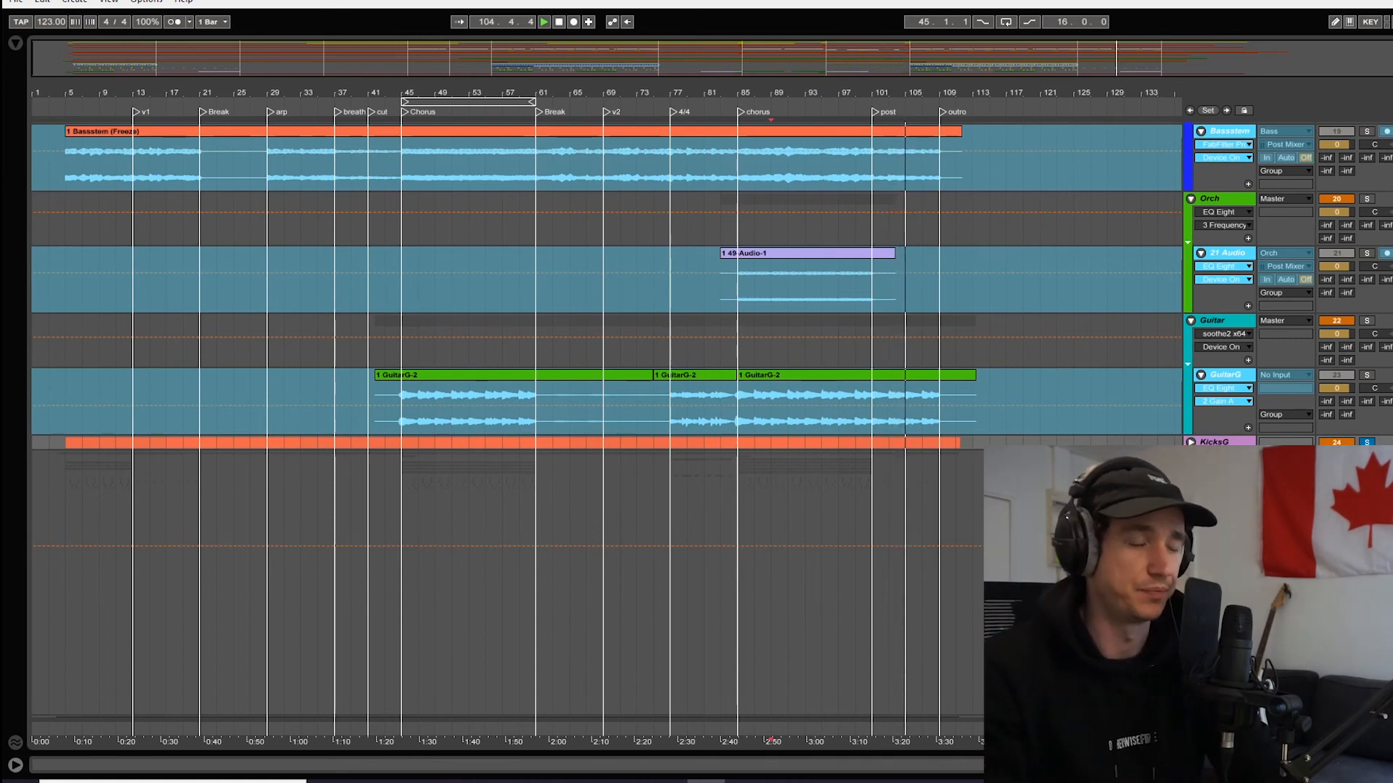
pyautogui.scroll(-1, 508, 363)
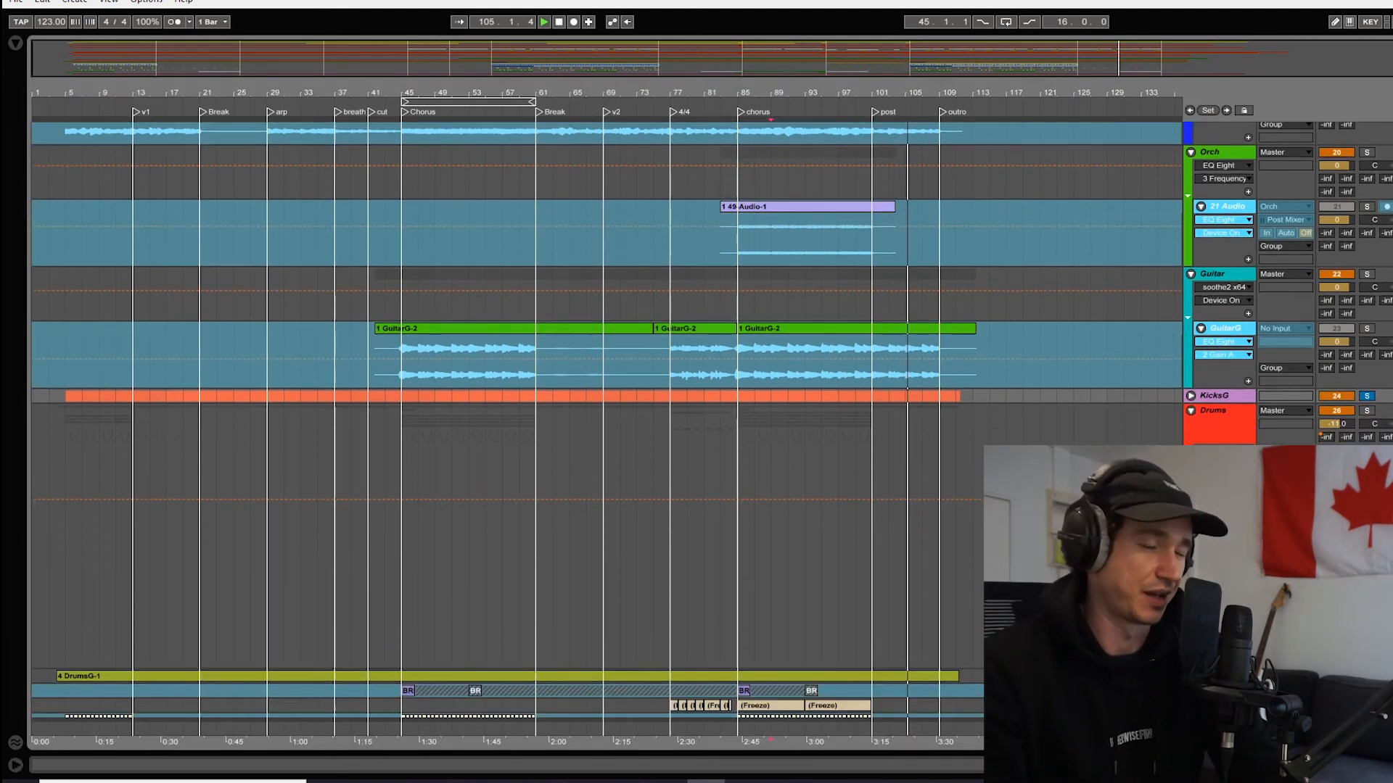
pyautogui.click(1237, 416)
pyautogui.doubleClick(1237, 416)
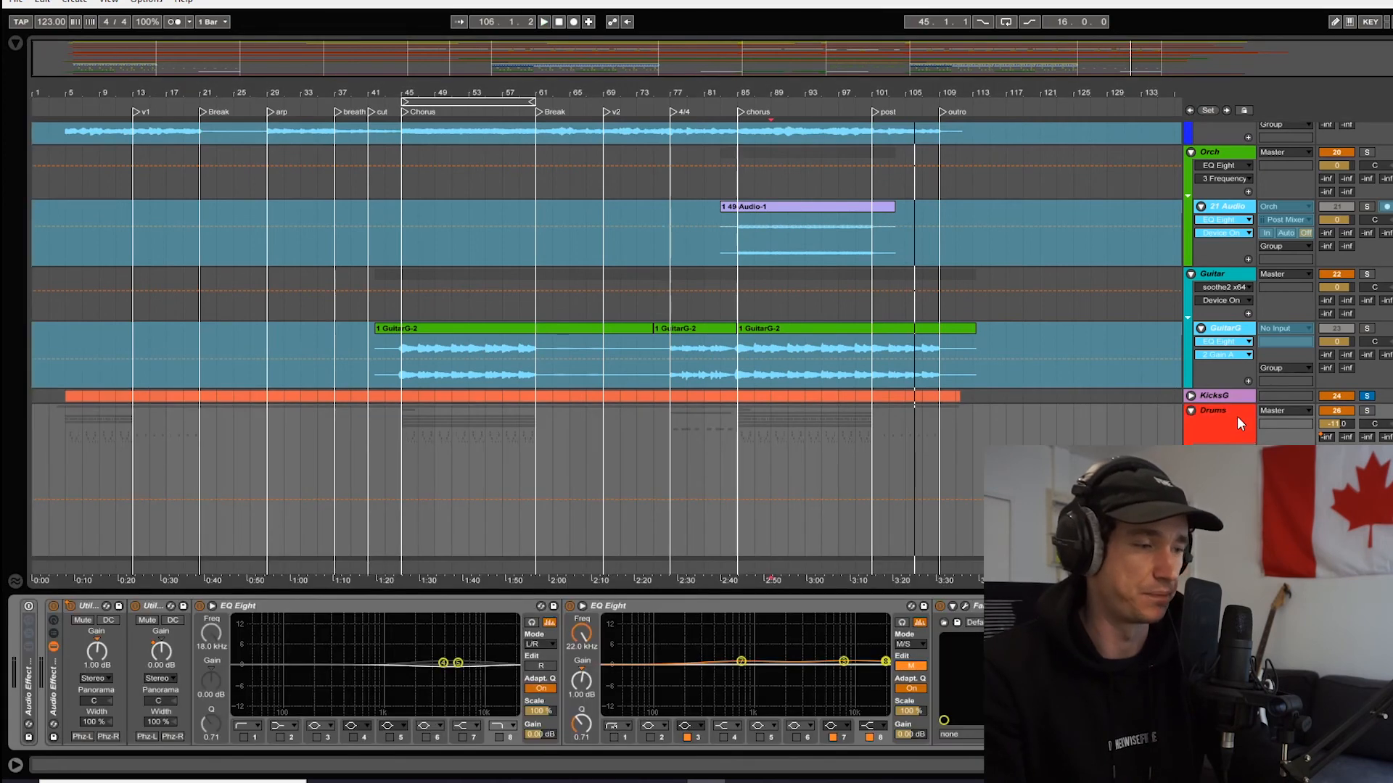
pyautogui.hscroll(3, 965, 656)
pyautogui.hscroll(-3, 821, 637)
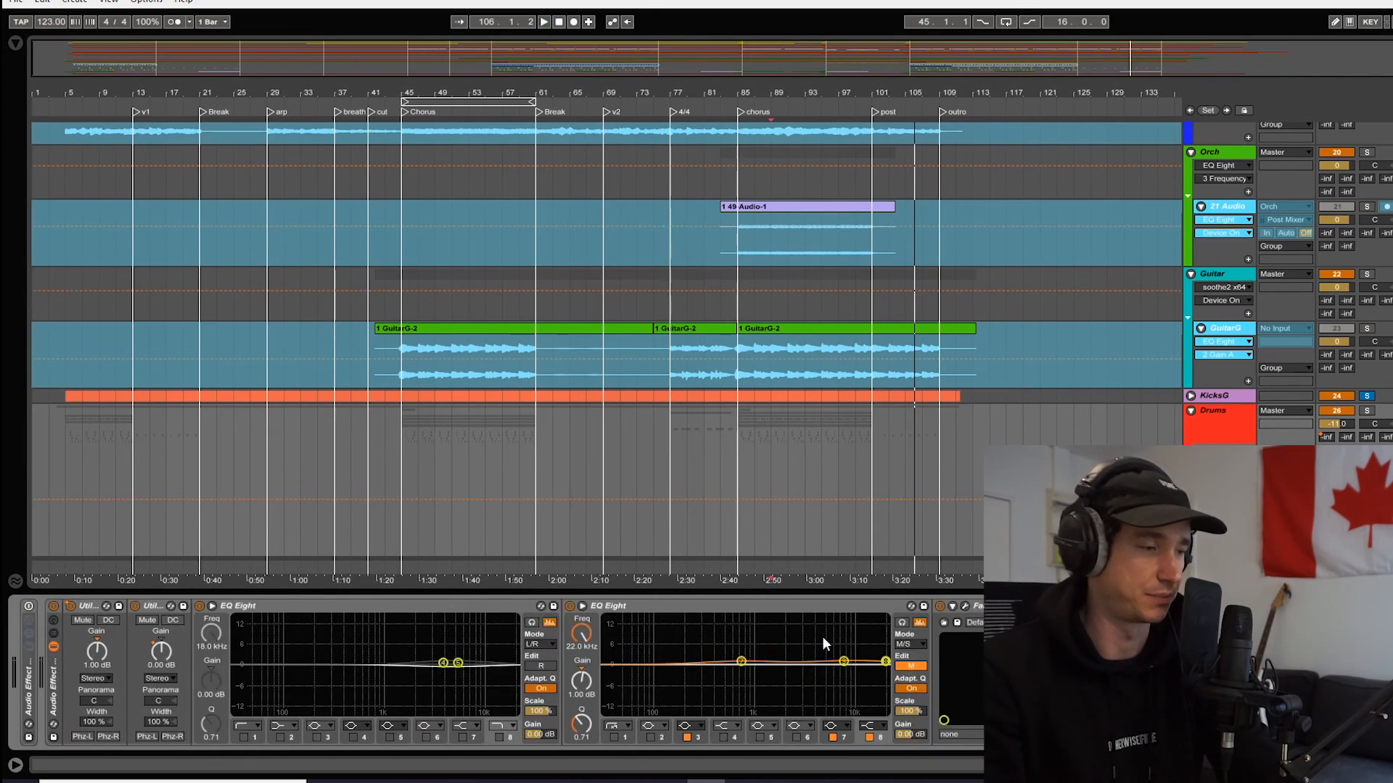
pyautogui.hotkey('ctrl', 'alt', 'l')
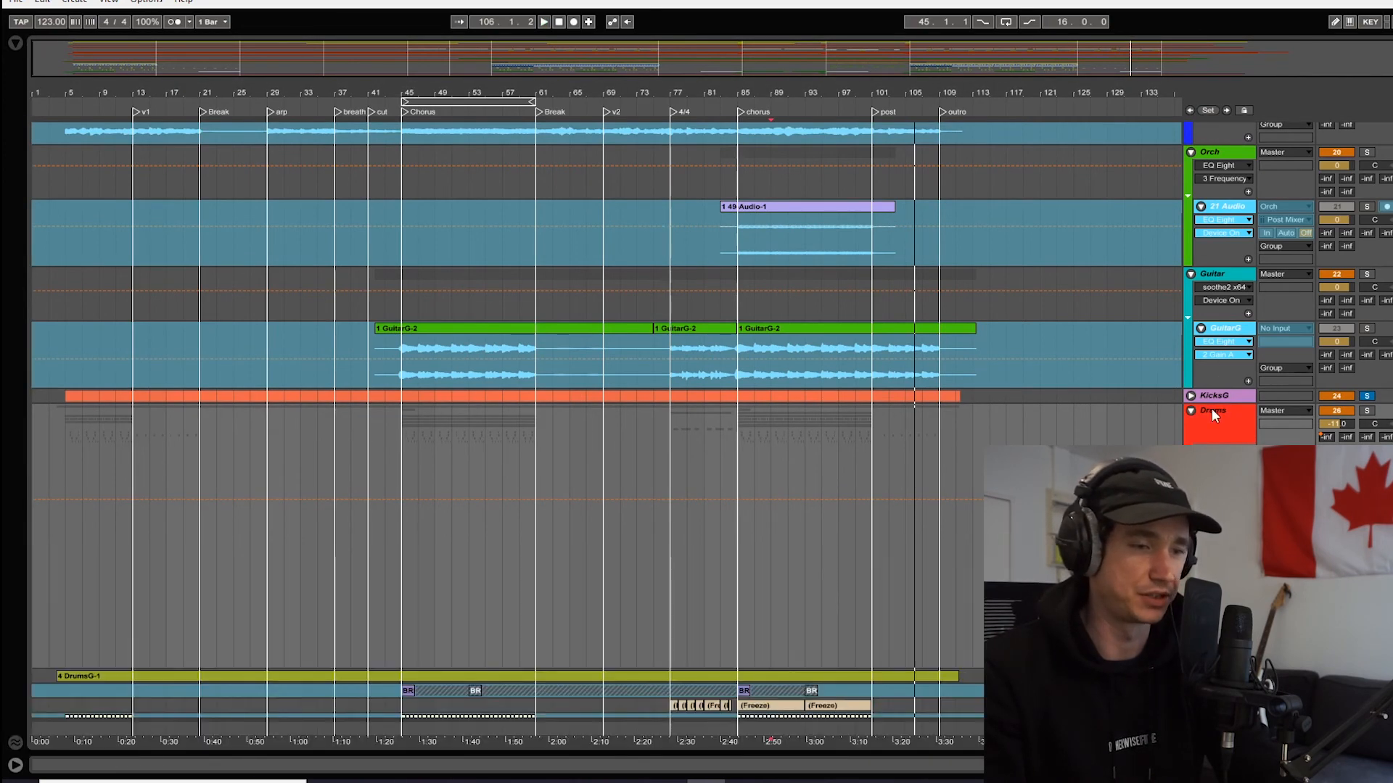
# - Fold the Drums and Fx groups and select the attomsamples_arangementidea reference clip across its full length
pyautogui.click(1191, 409)
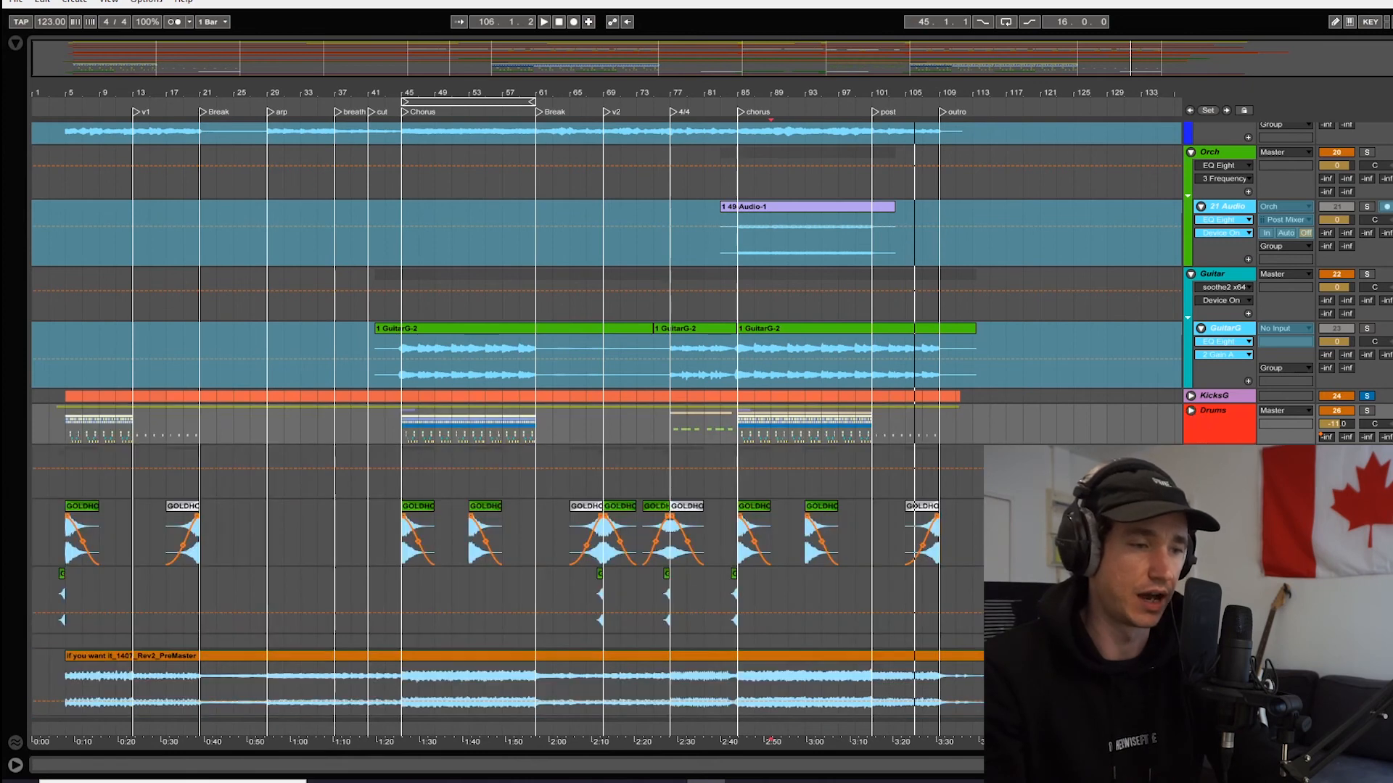
pyautogui.click(1192, 451)
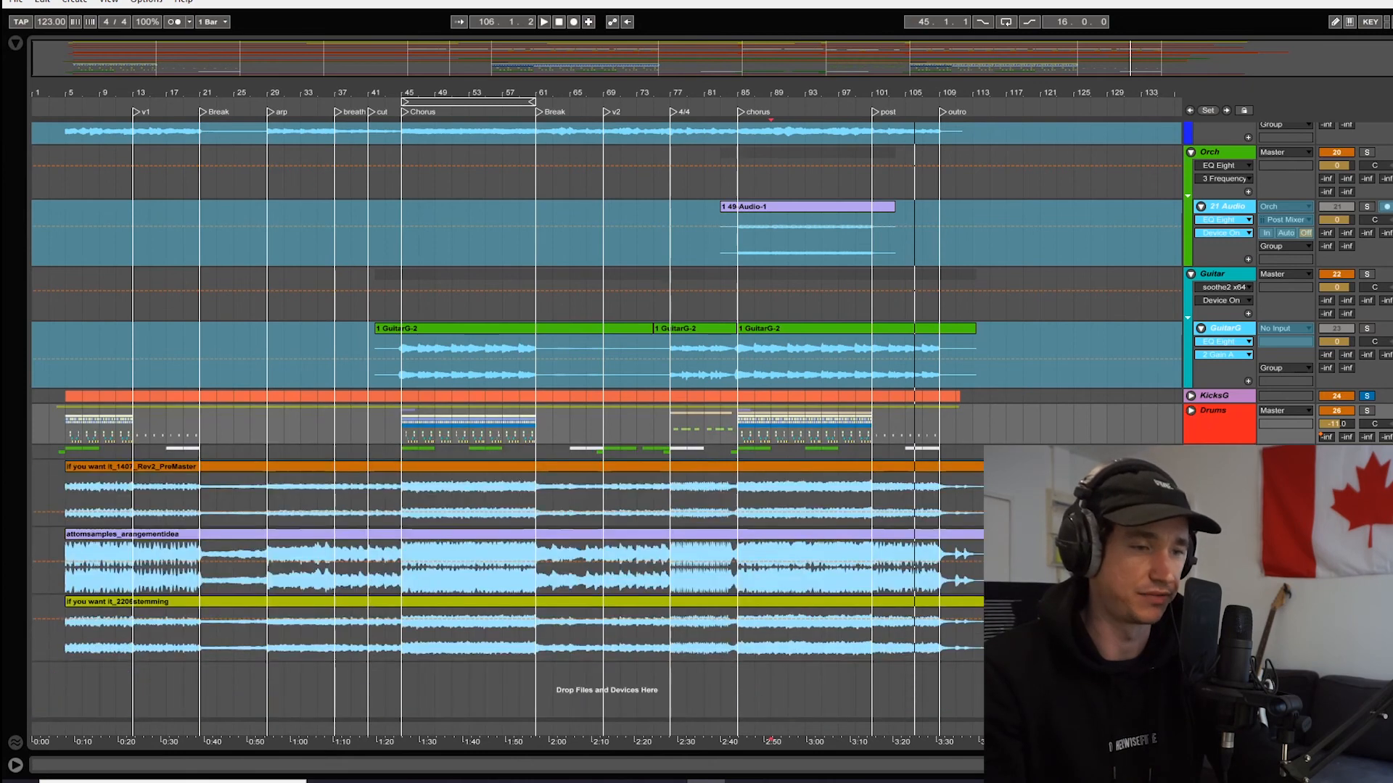
pyautogui.click(166, 534)
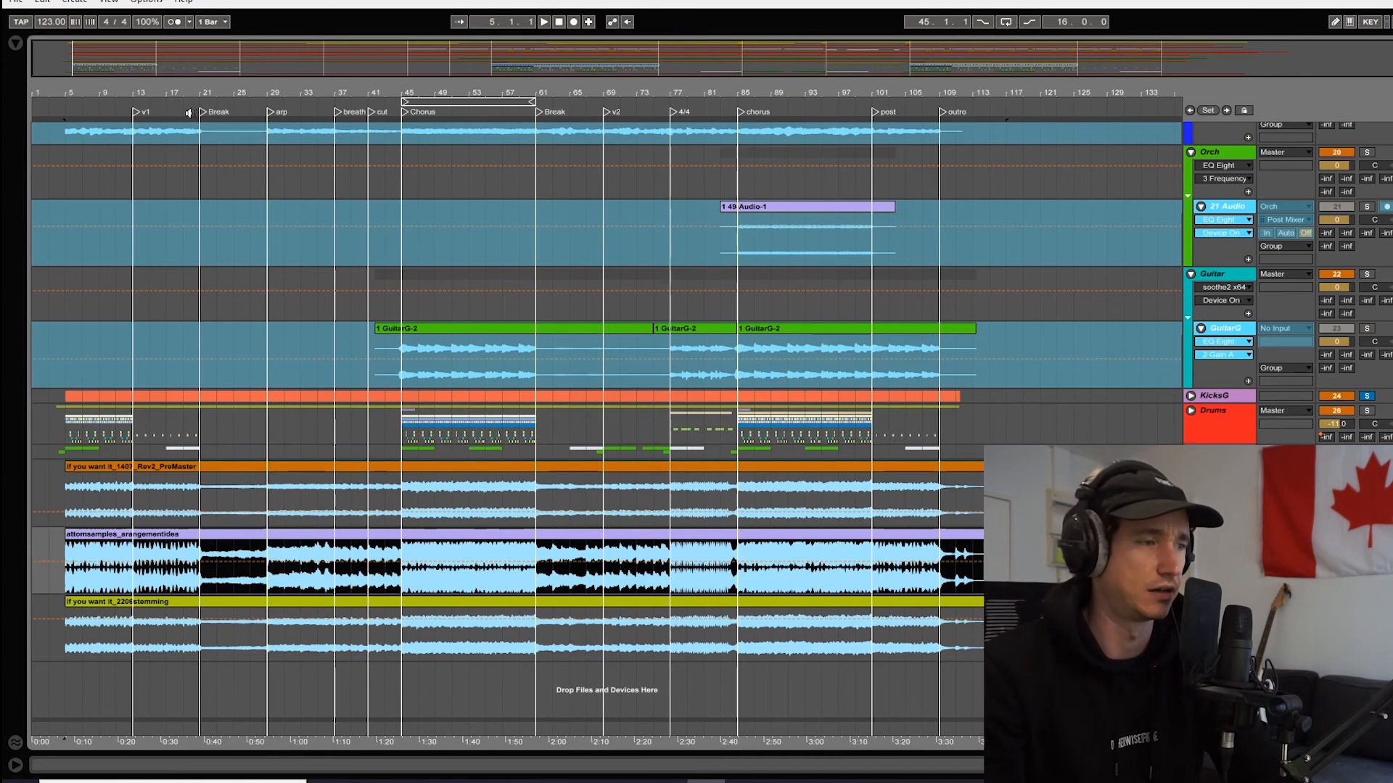
pyautogui.press('z')
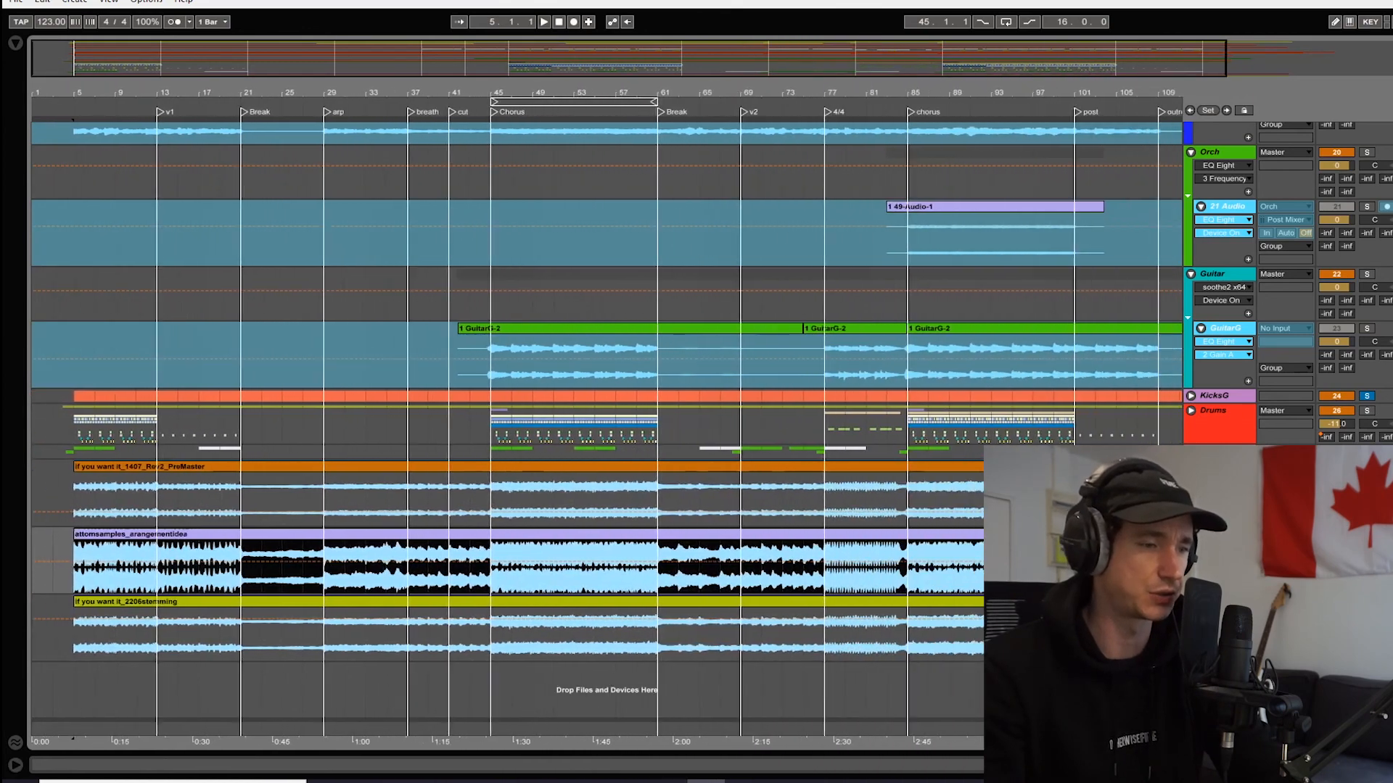
pyautogui.press('+')
pyautogui.press('-')
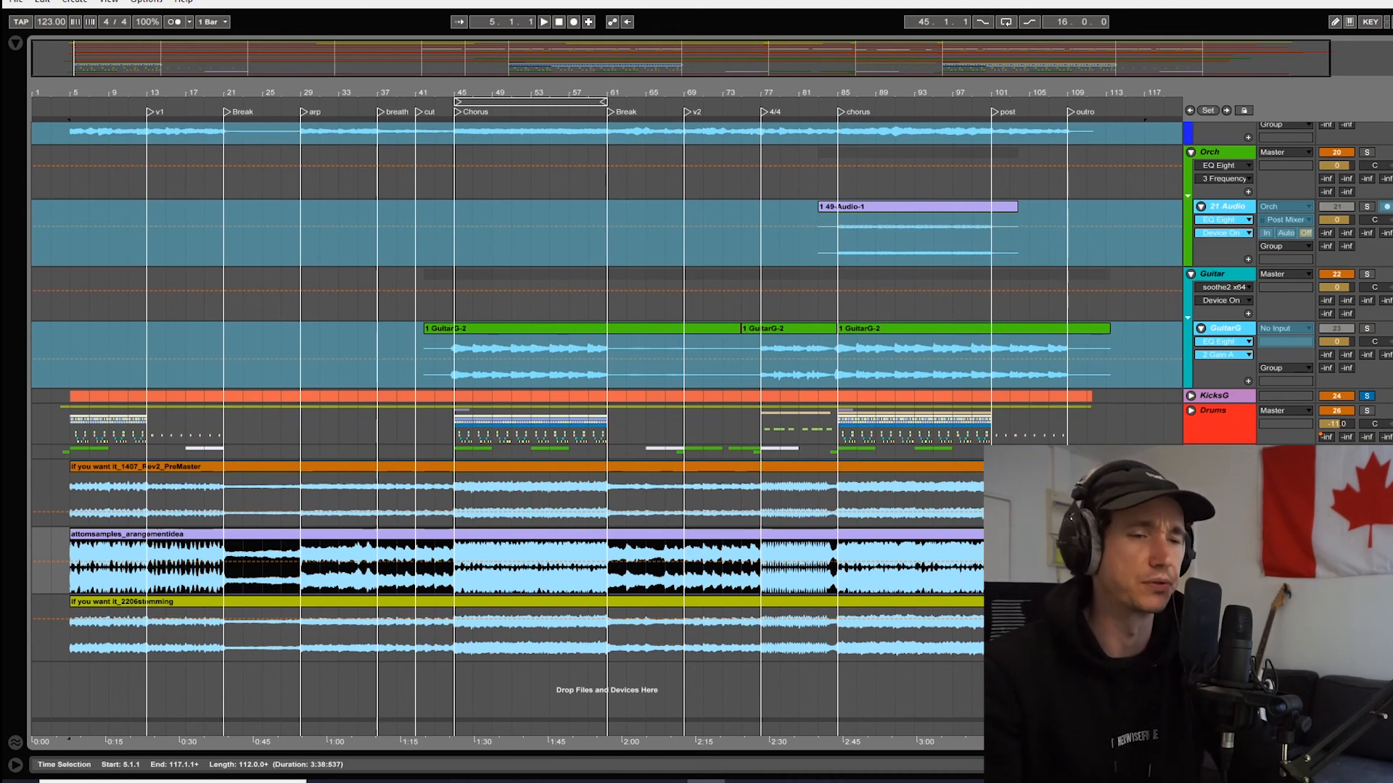
# - Fold all groups and tracks of the arrangement, and unfold the 45 Audio and 44 Audio reference tracks
pyautogui.scroll(6, 664, 512)
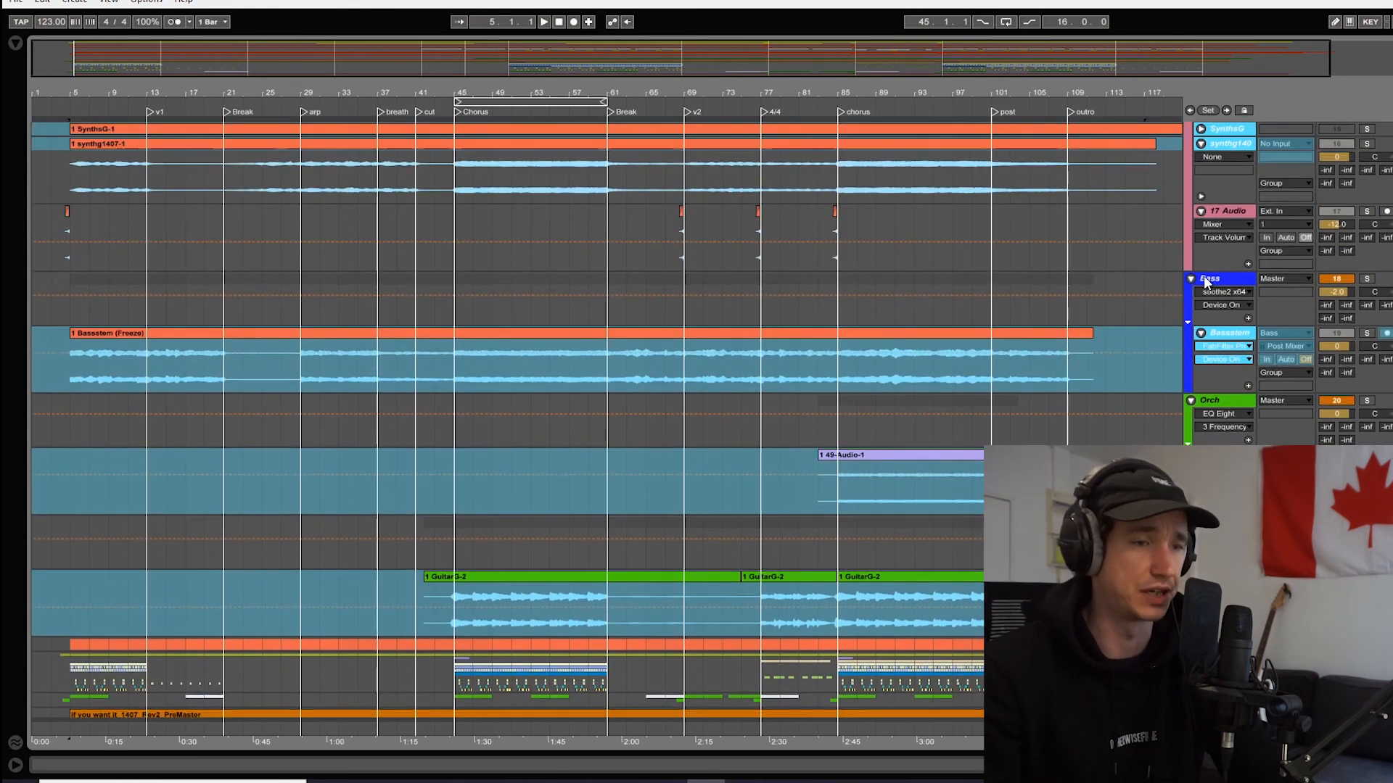
pyautogui.keyDown('alt'); pyautogui.click(1190, 279); pyautogui.keyUp('alt')
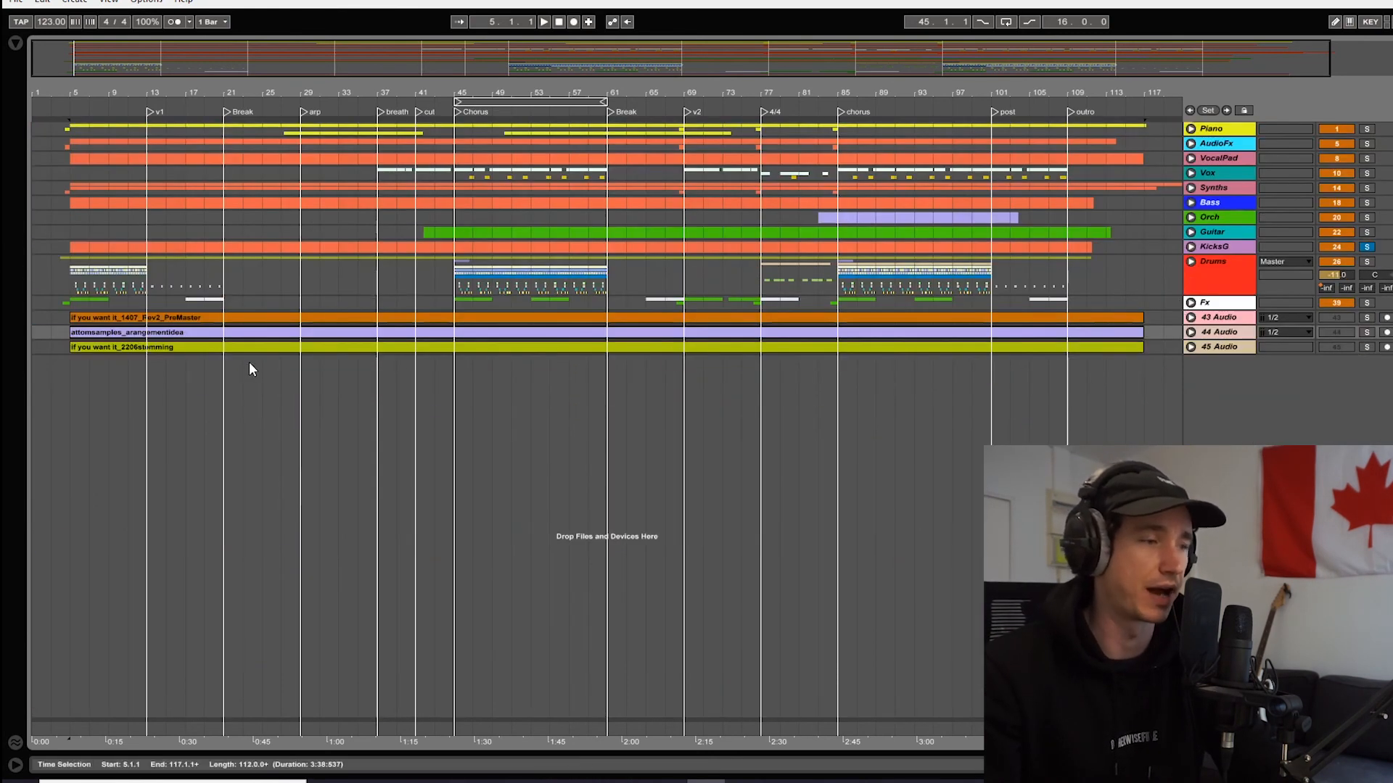
pyautogui.click(1191, 346)
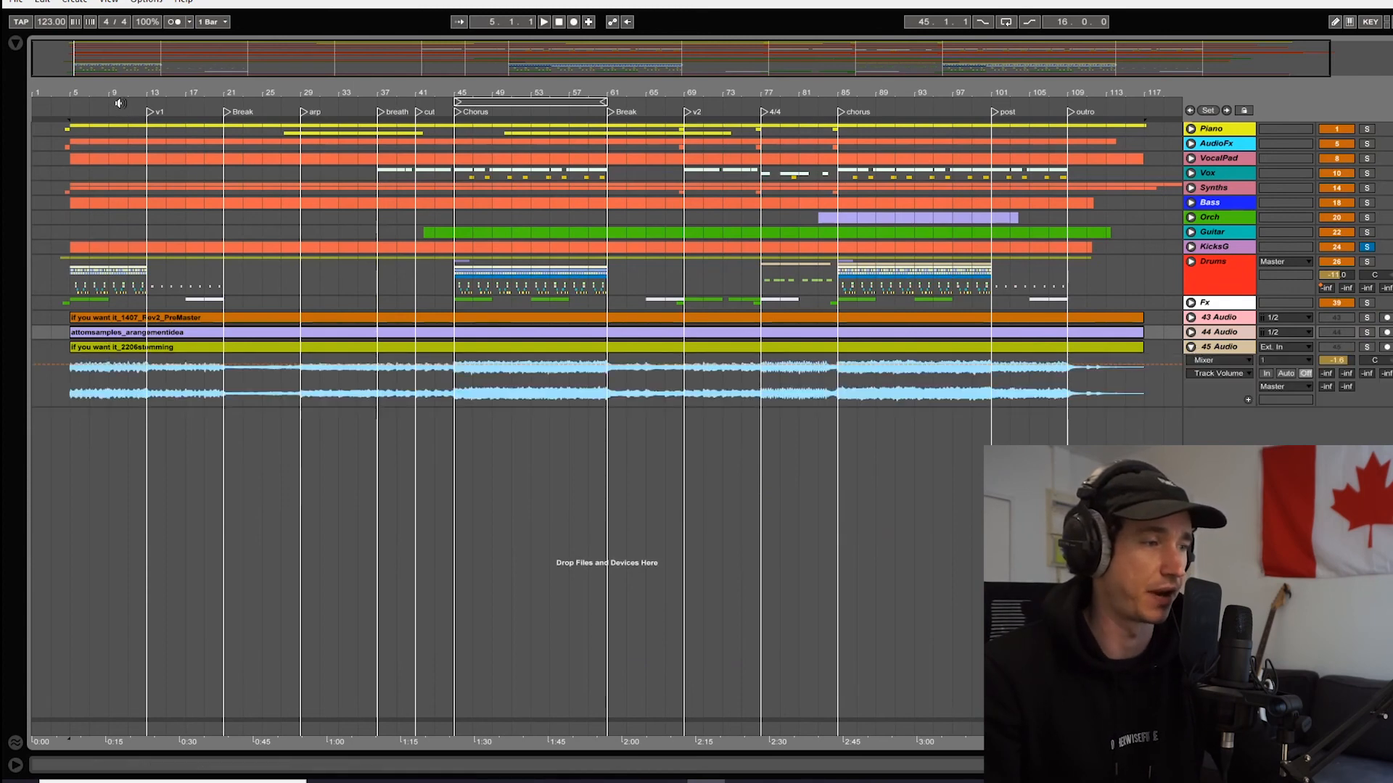
pyautogui.moveTo(119, 103); pyautogui.dragTo(172, 96)
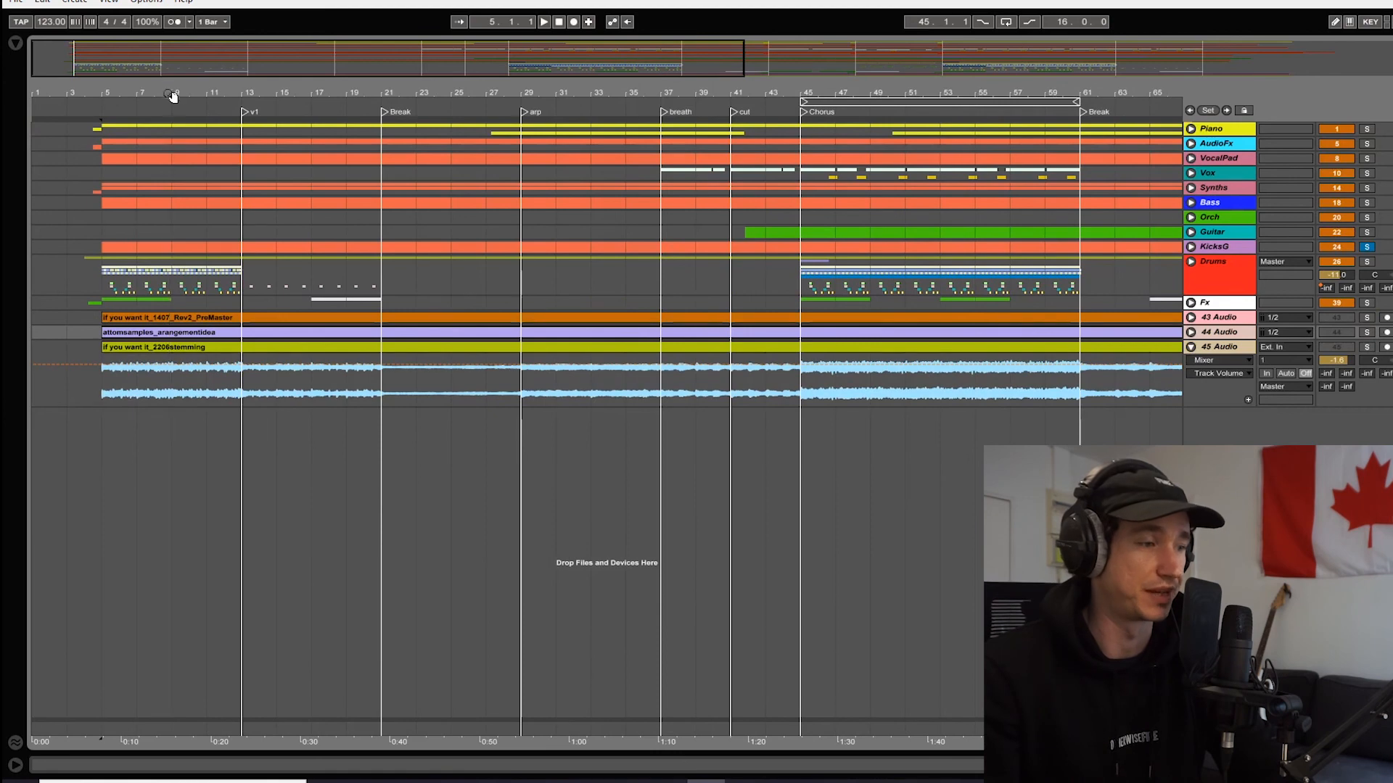
pyautogui.click(1191, 332)
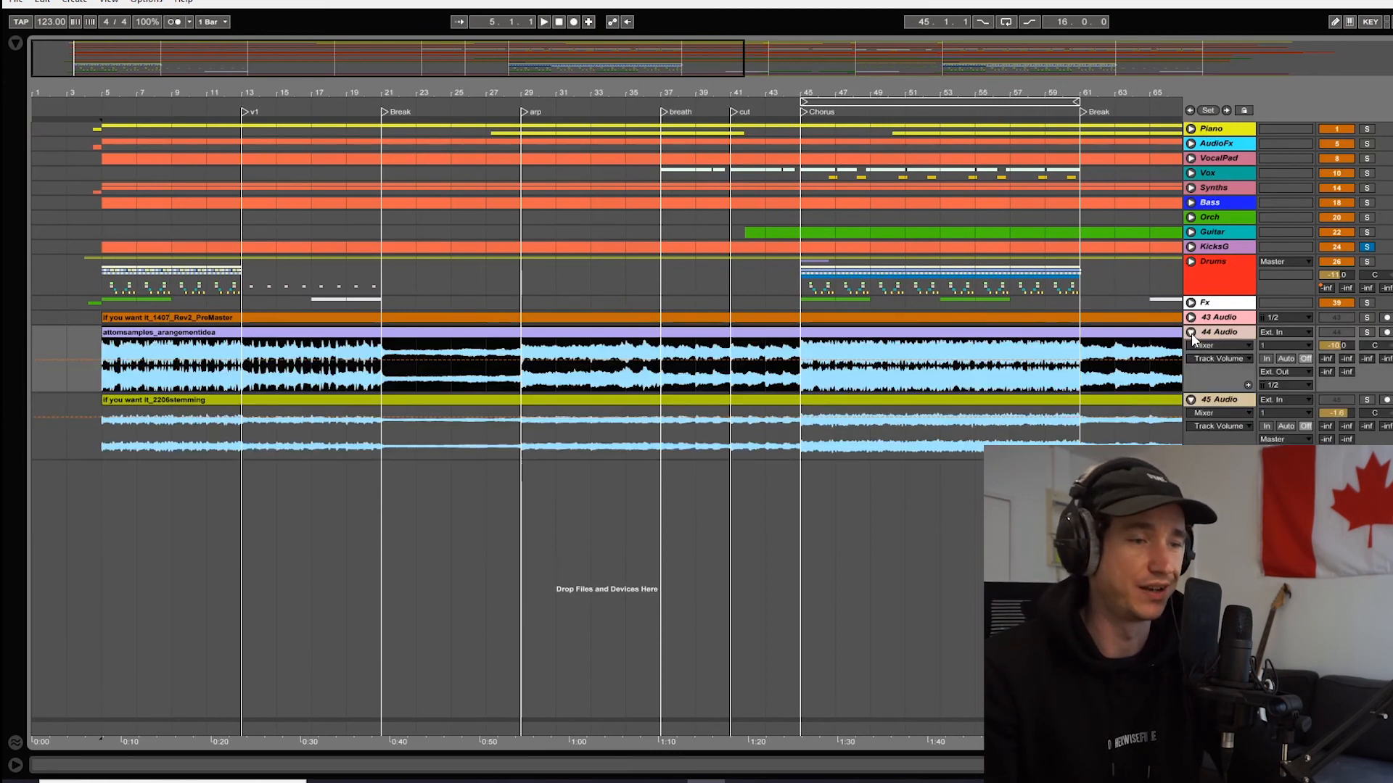
# - Solo the 44 Audio track and play its arrangement-idea reference from the Chorus marker at bar 45
pyautogui.click(800, 356)
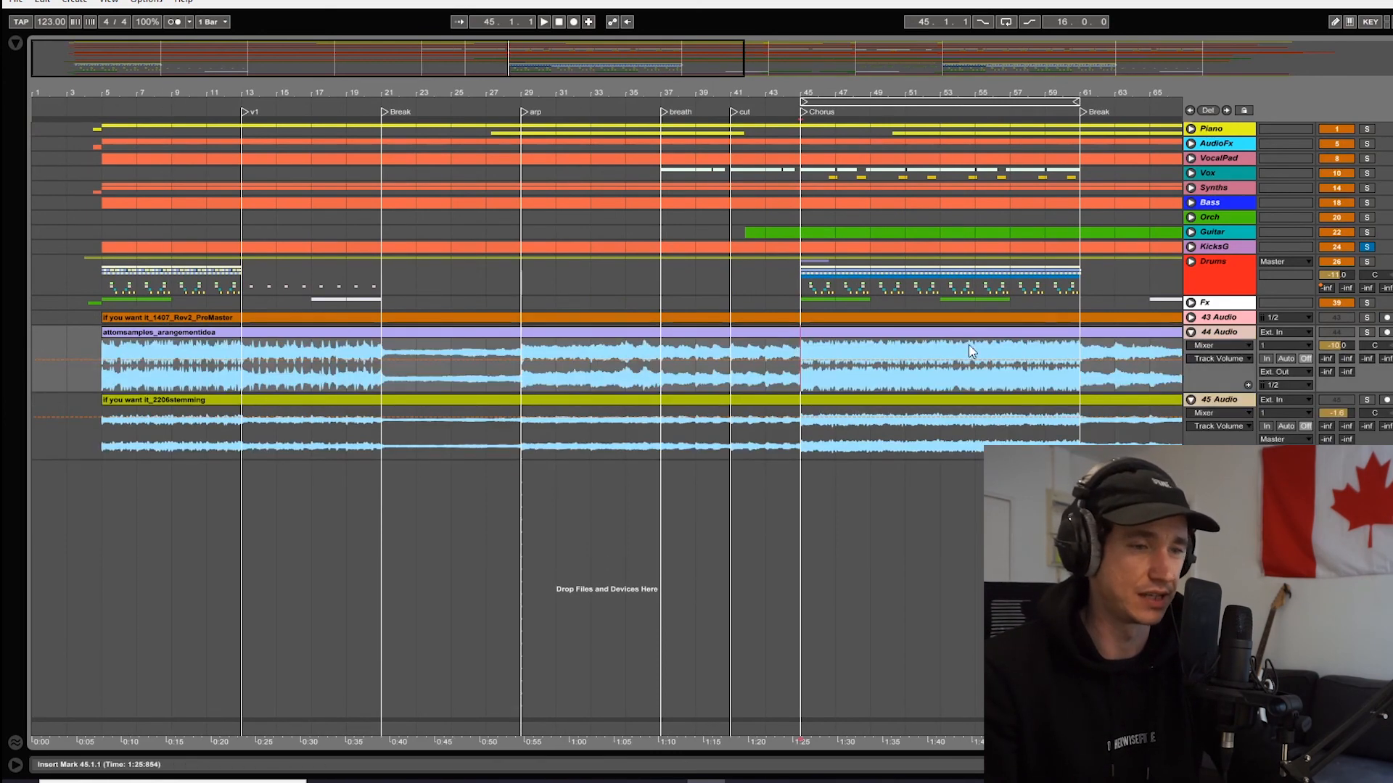
pyautogui.press('s')
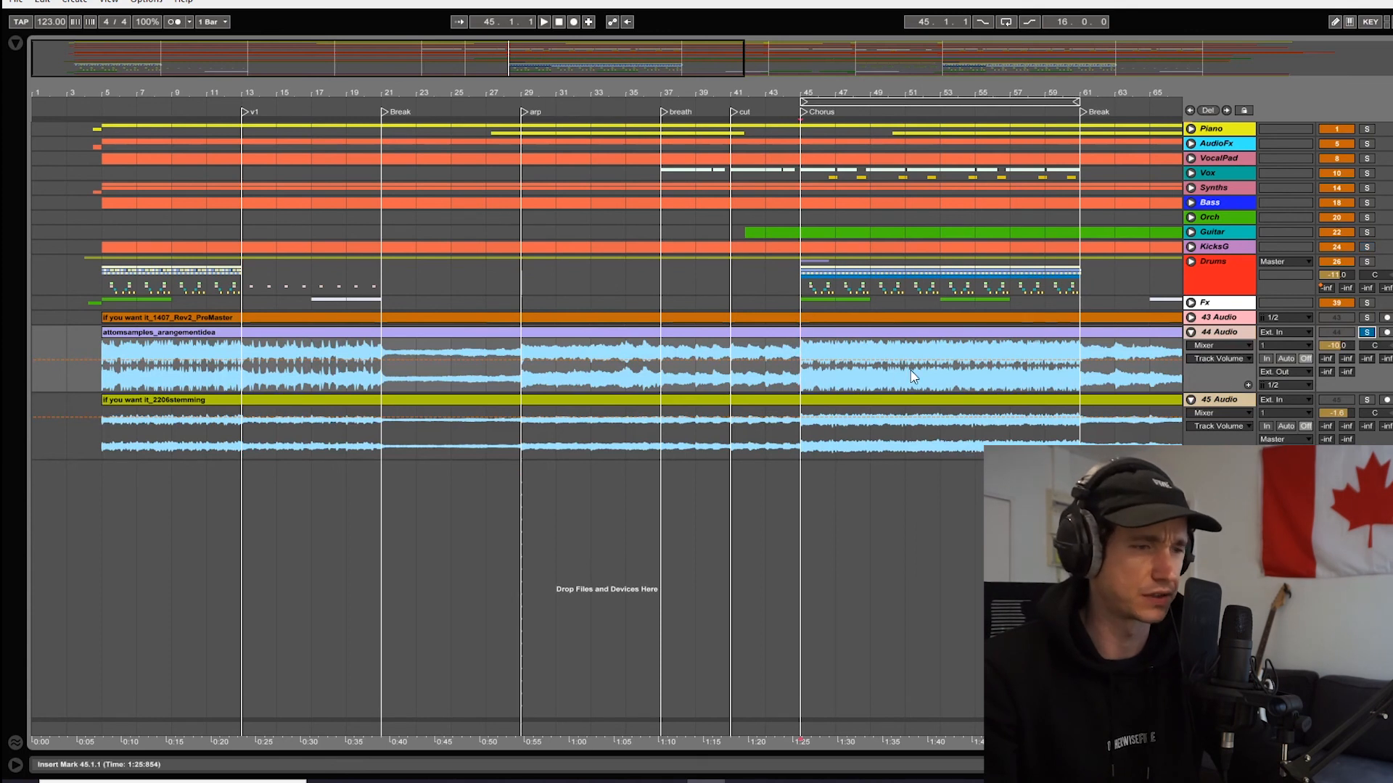
pyautogui.press('space')
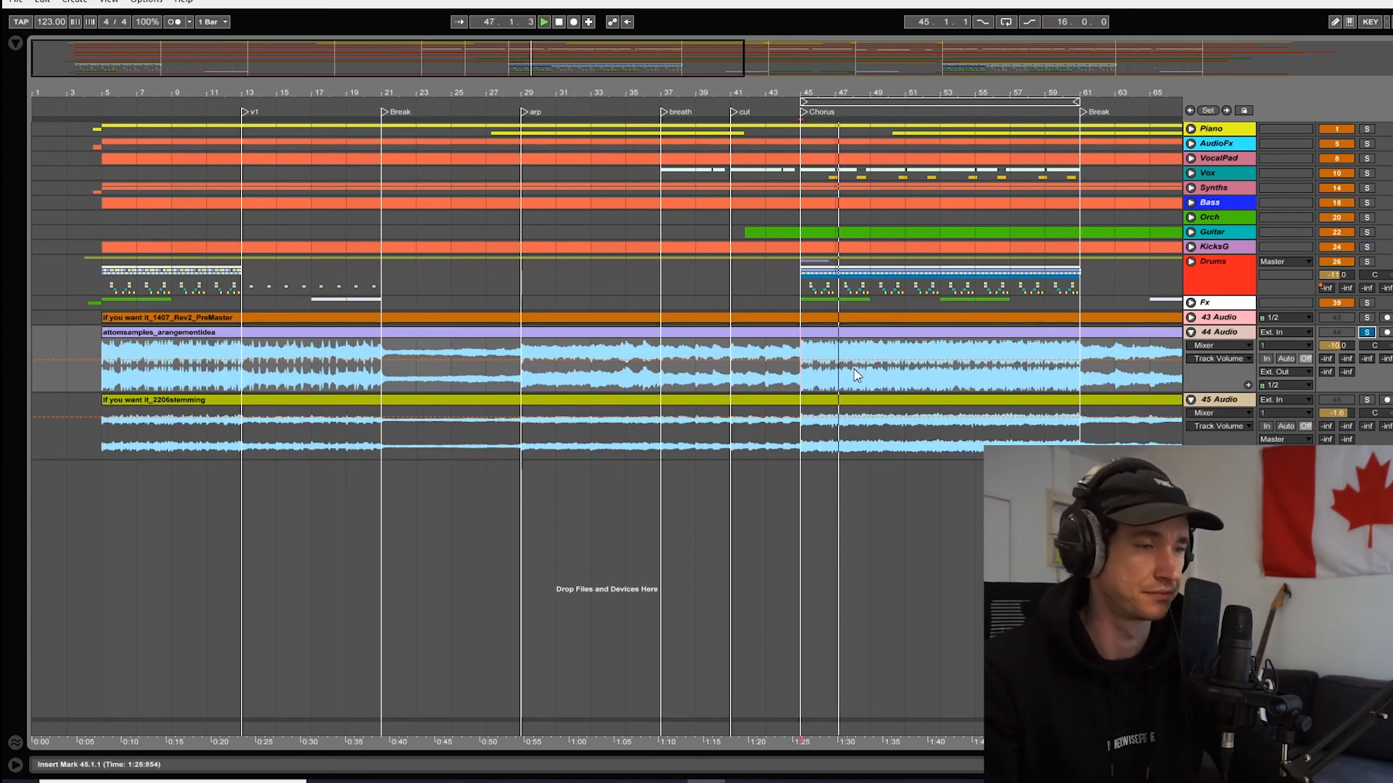
pyautogui.moveTo(823, 90); pyautogui.dragTo(823, 59)
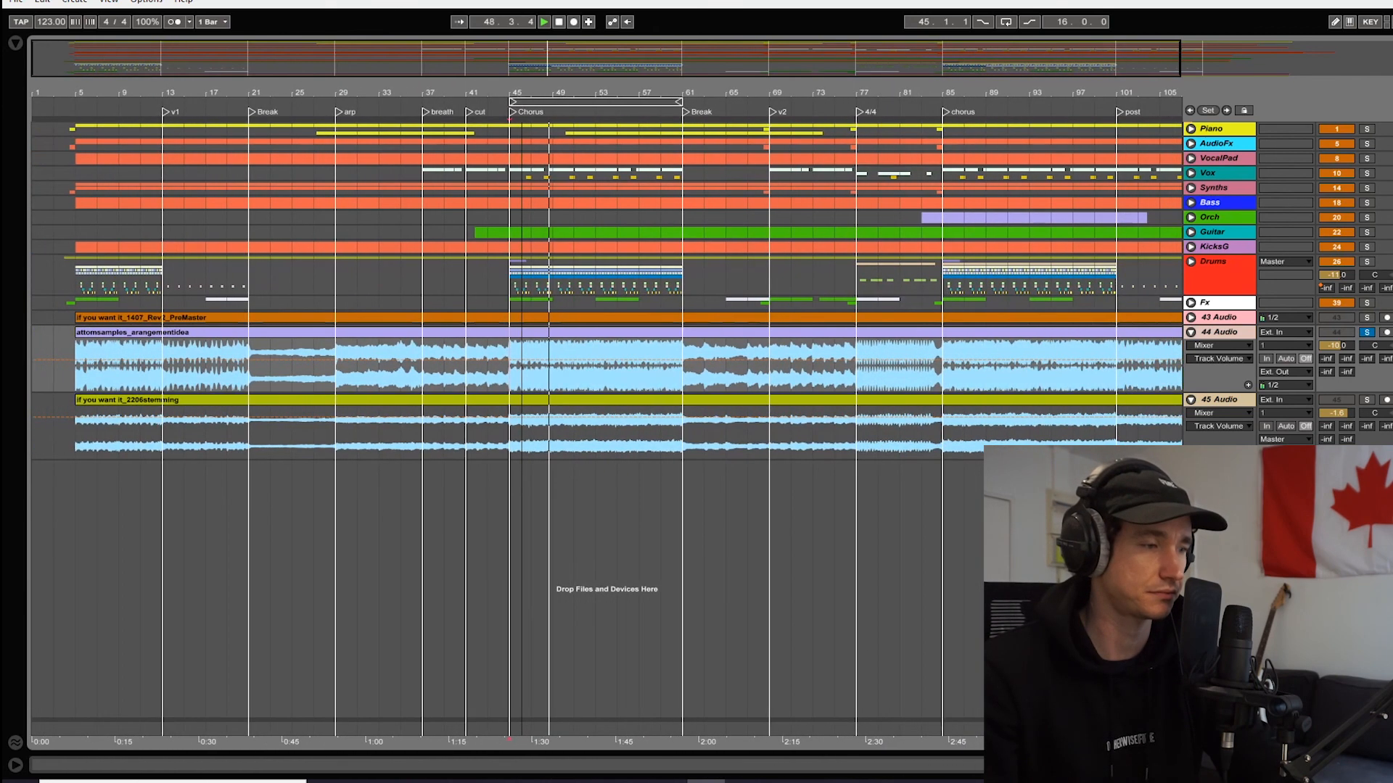
# - Unfold the 43 Audio premaster track and compare it in solo with the 44 Audio reference during the chorus
pyautogui.click(1190, 318)
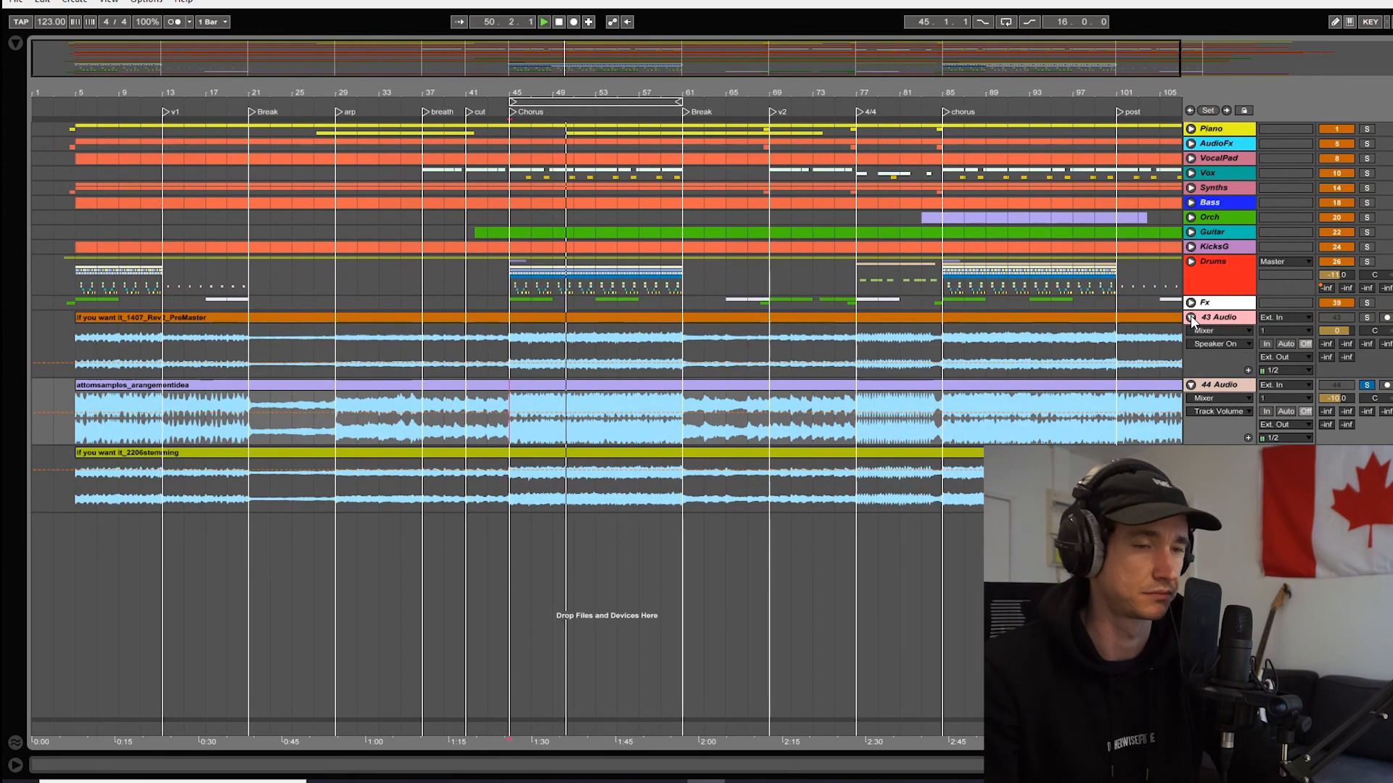
pyautogui.click(1368, 319)
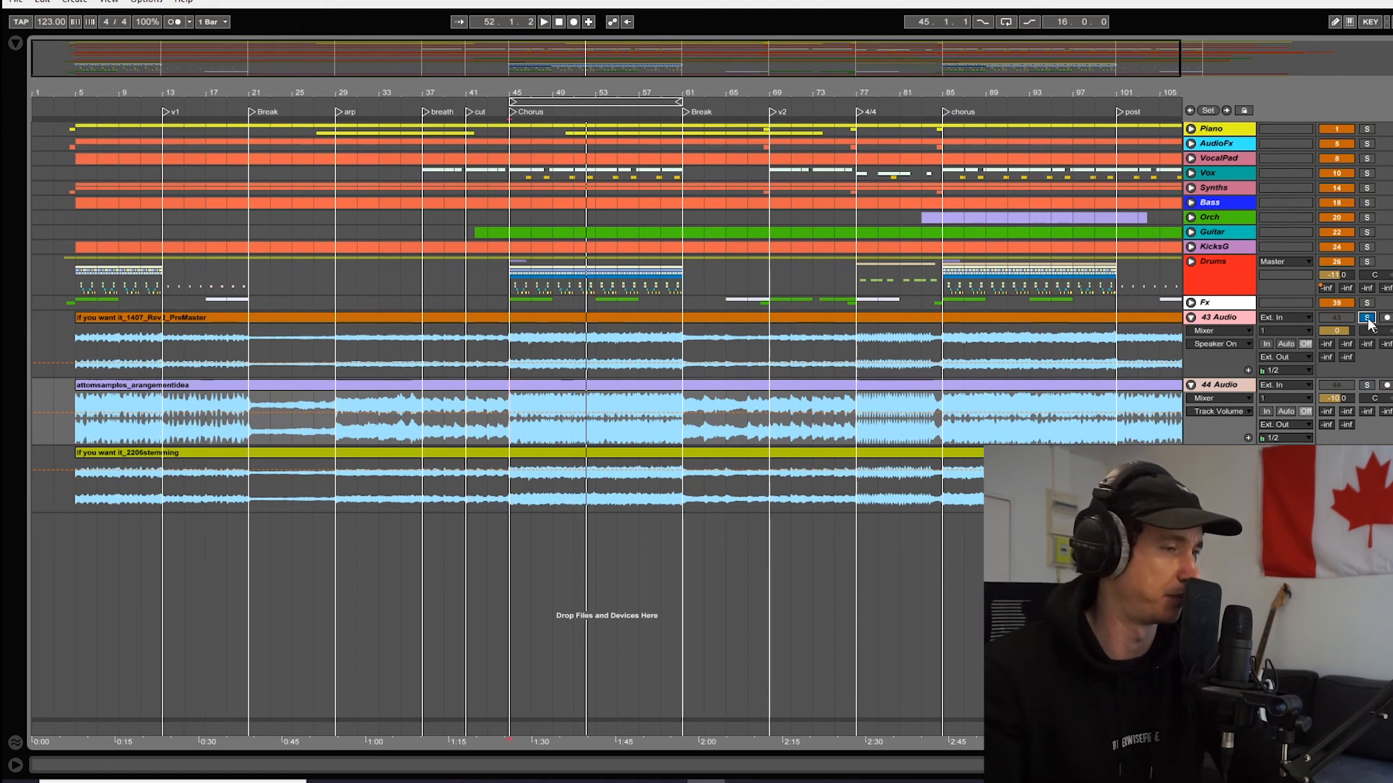
pyautogui.press('space')
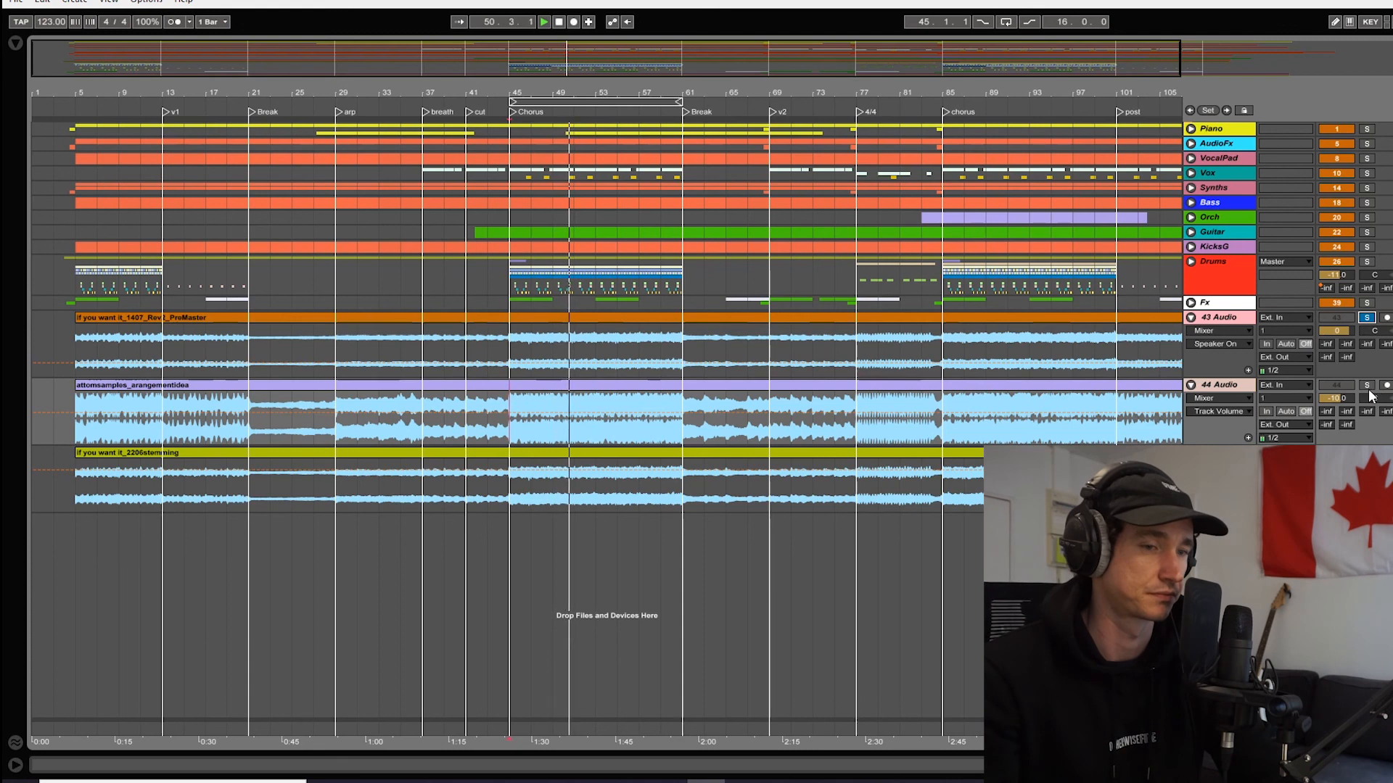
pyautogui.click(1366, 385)
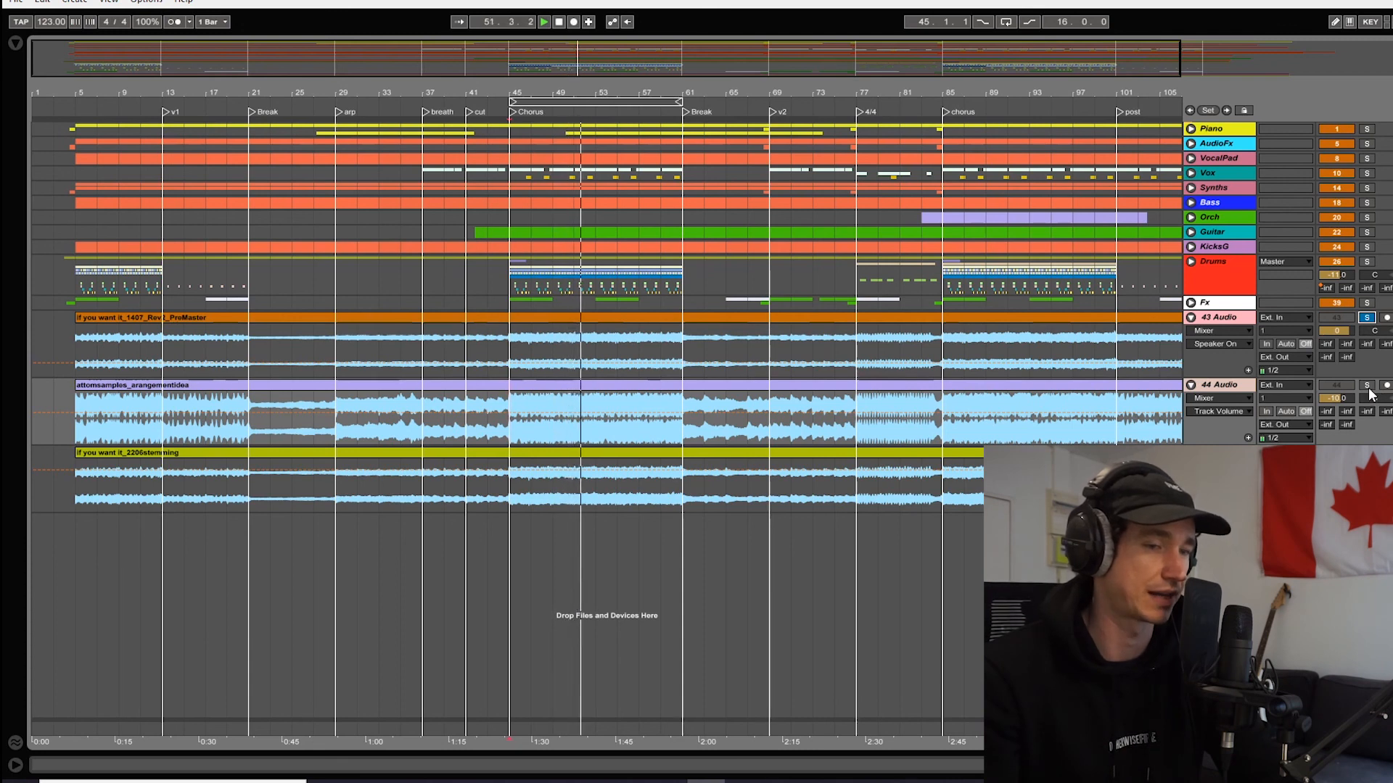
pyautogui.click(1368, 319)
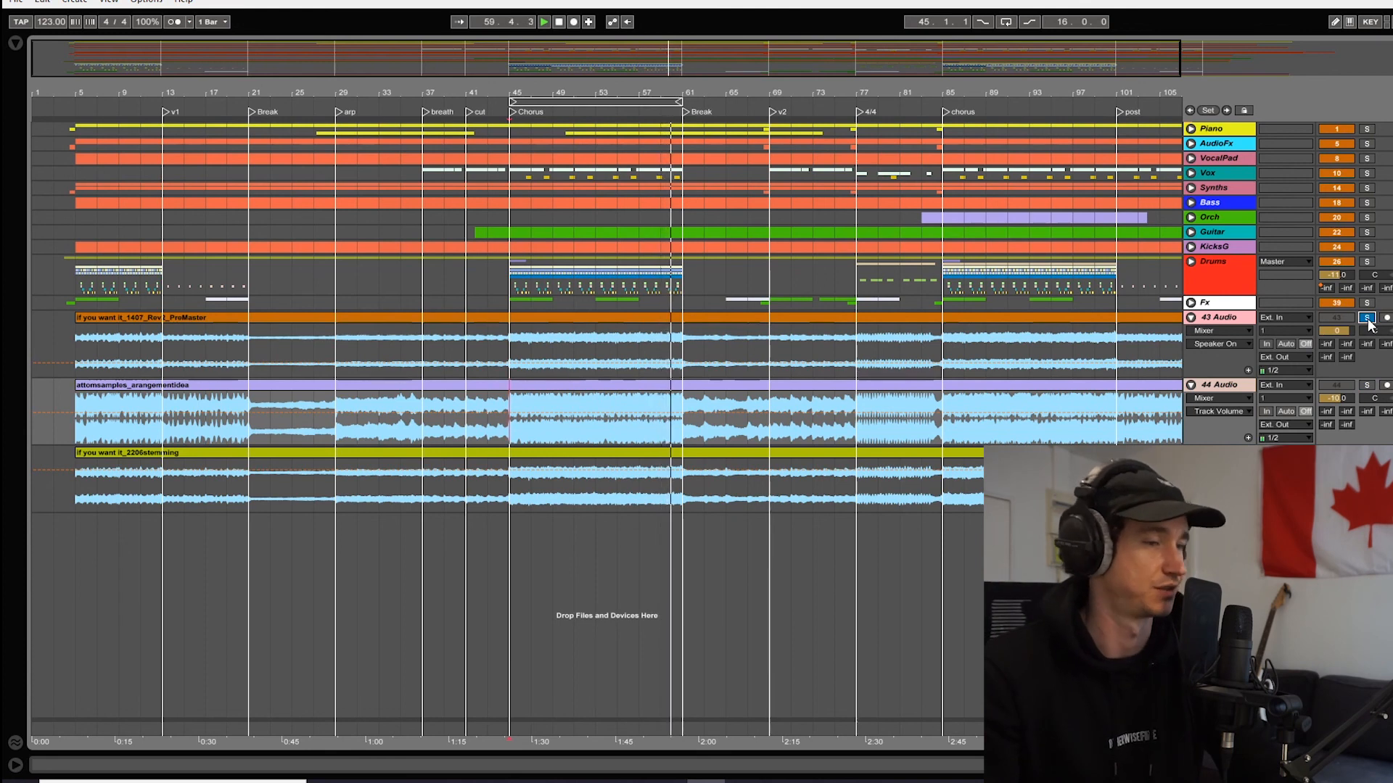
# - Stop playback and set the insert position at the Chorus marker at bar 45, showing the whole arrangement
pyautogui.click(509, 415)
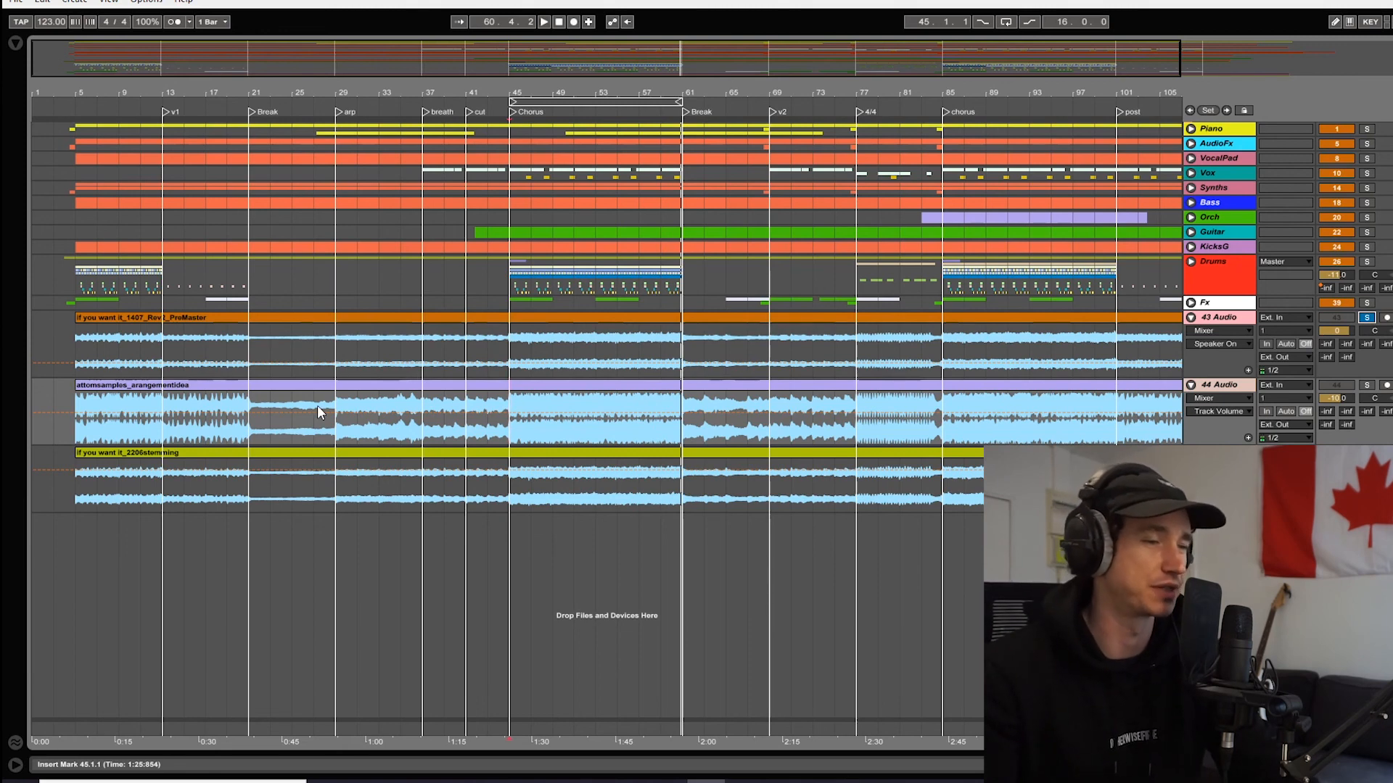
pyautogui.click(445, 455)
pyautogui.press('-')
pyautogui.press('-')
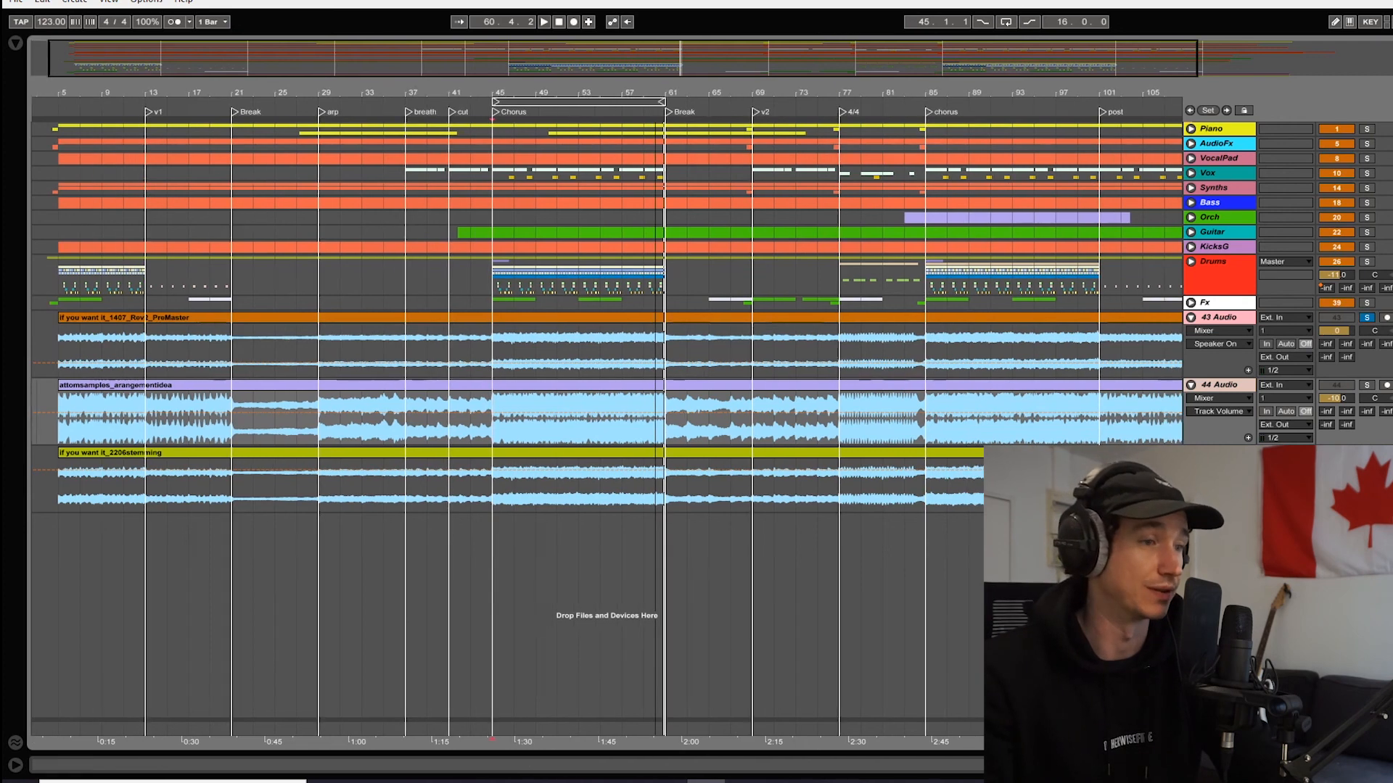
pyautogui.press('+')
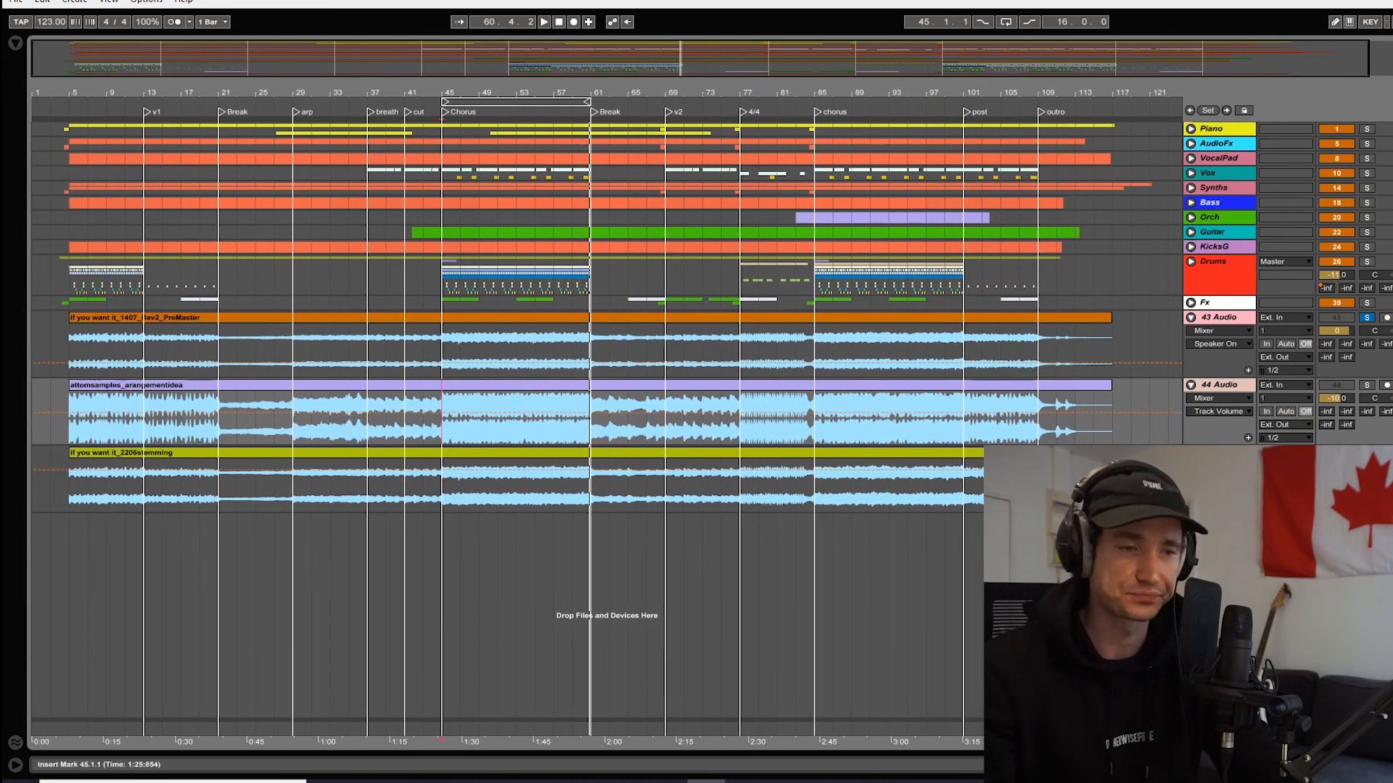